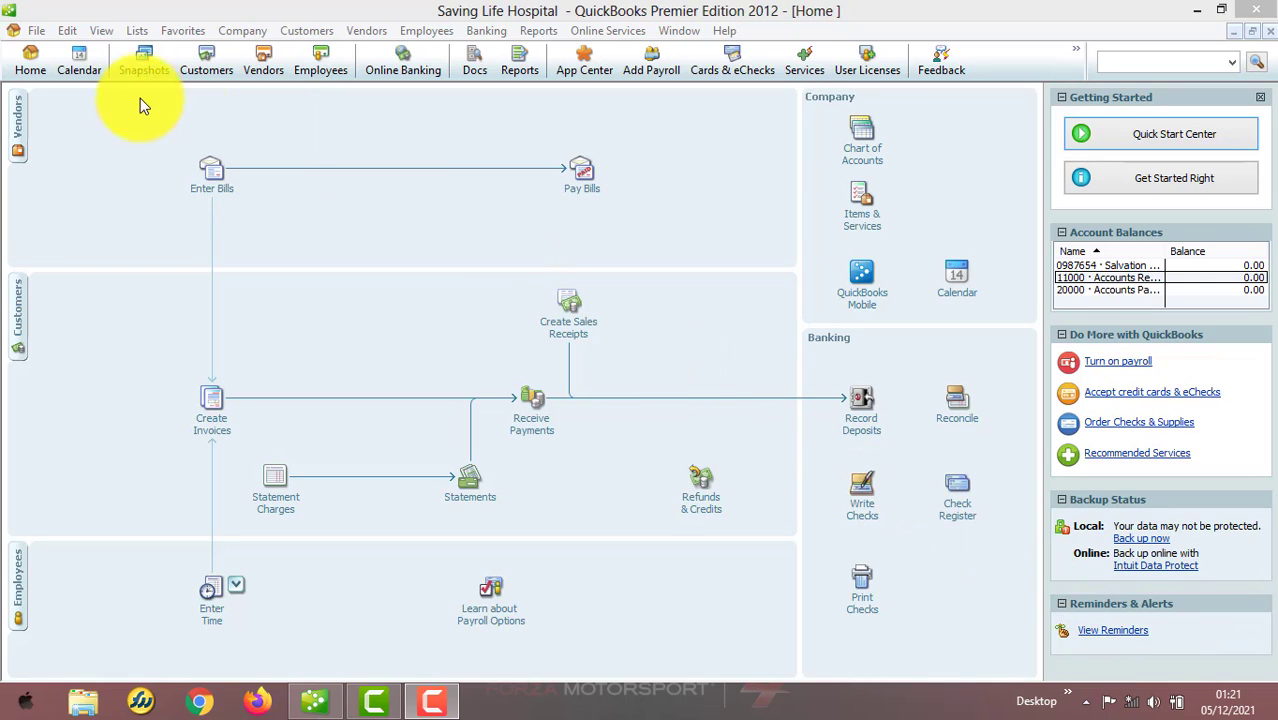
# Open Preferences and review the personal settings of the categories from Accounting through Payments
pyautogui.click(68, 31)
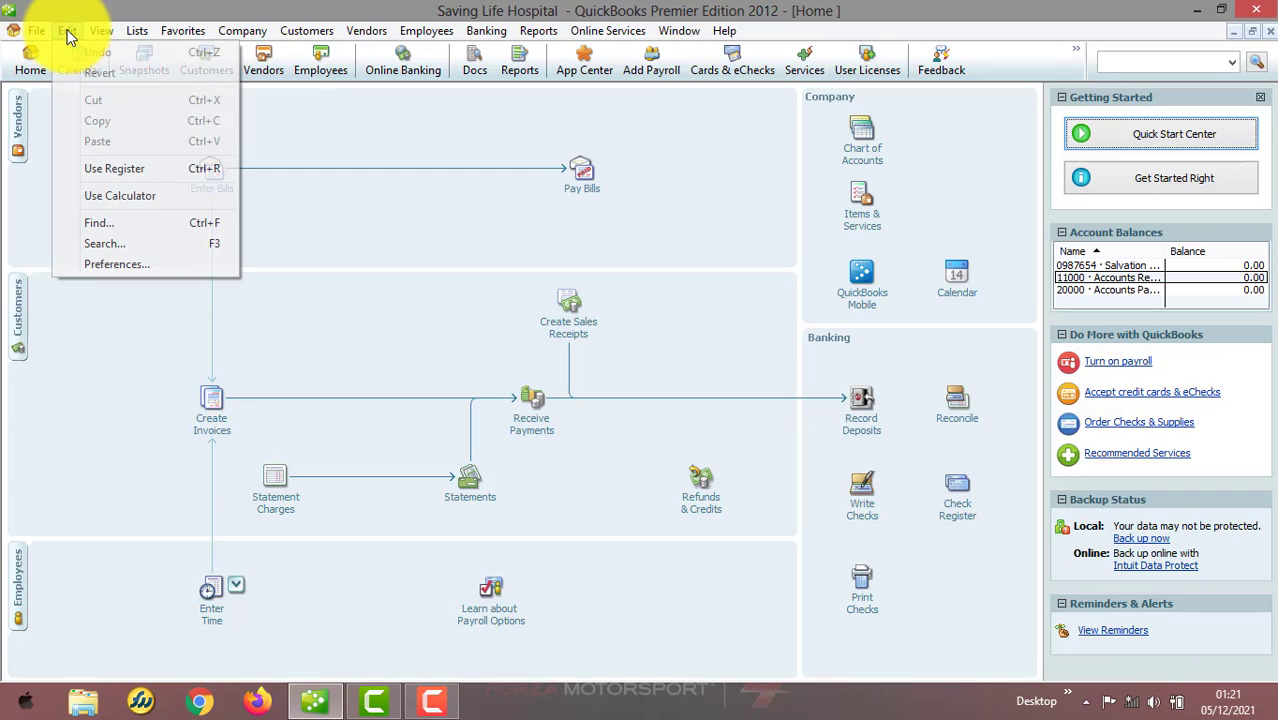
pyautogui.click(195, 266)
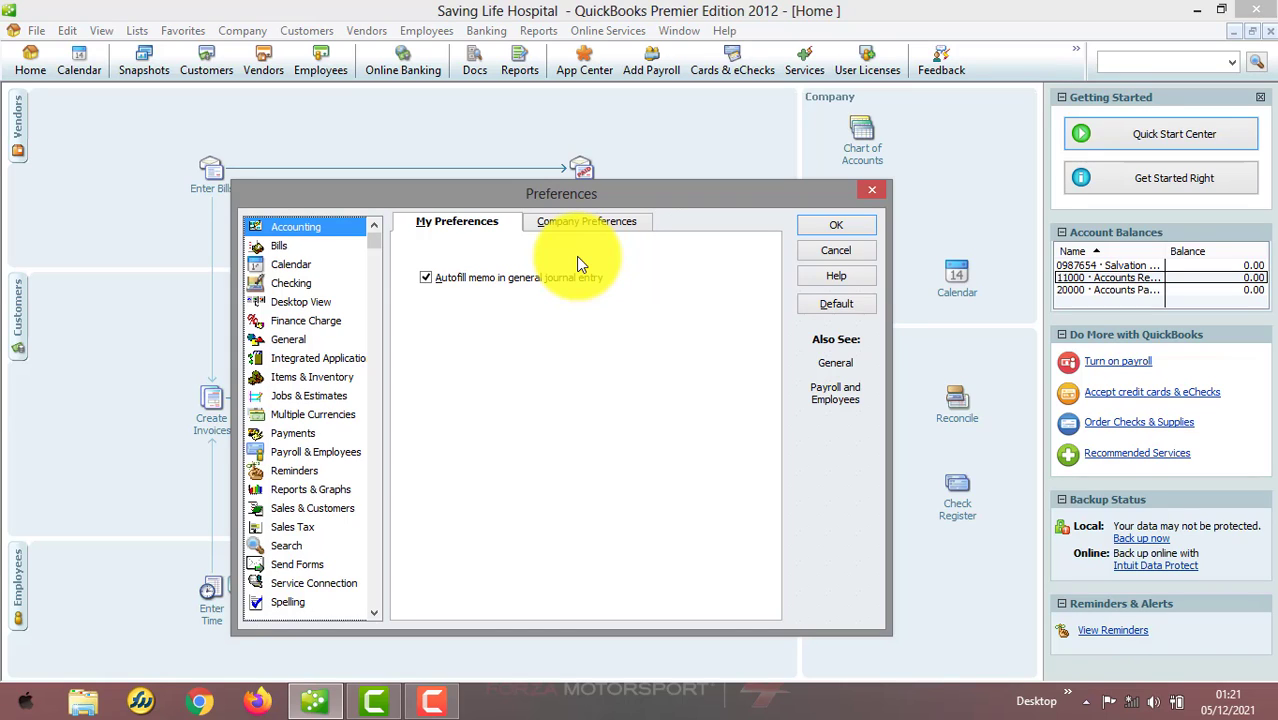
pyautogui.click(284, 246)
pyautogui.click(295, 266)
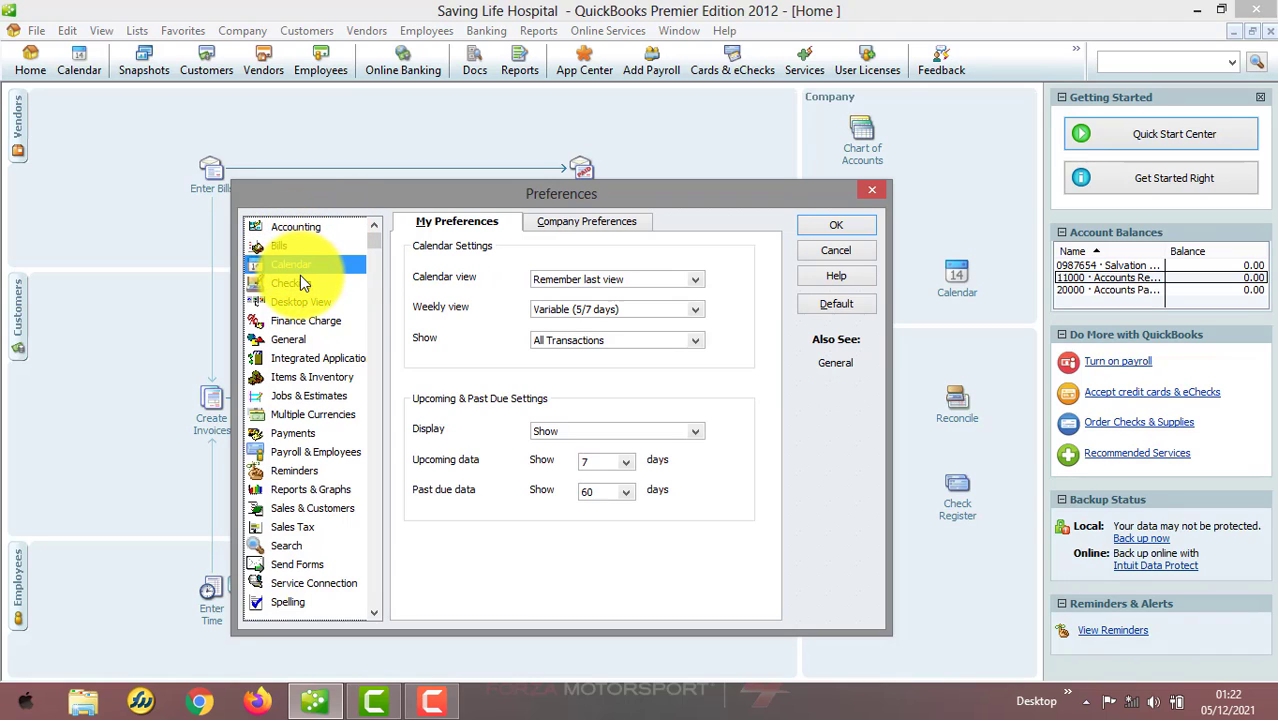
pyautogui.click(300, 283)
pyautogui.click(303, 302)
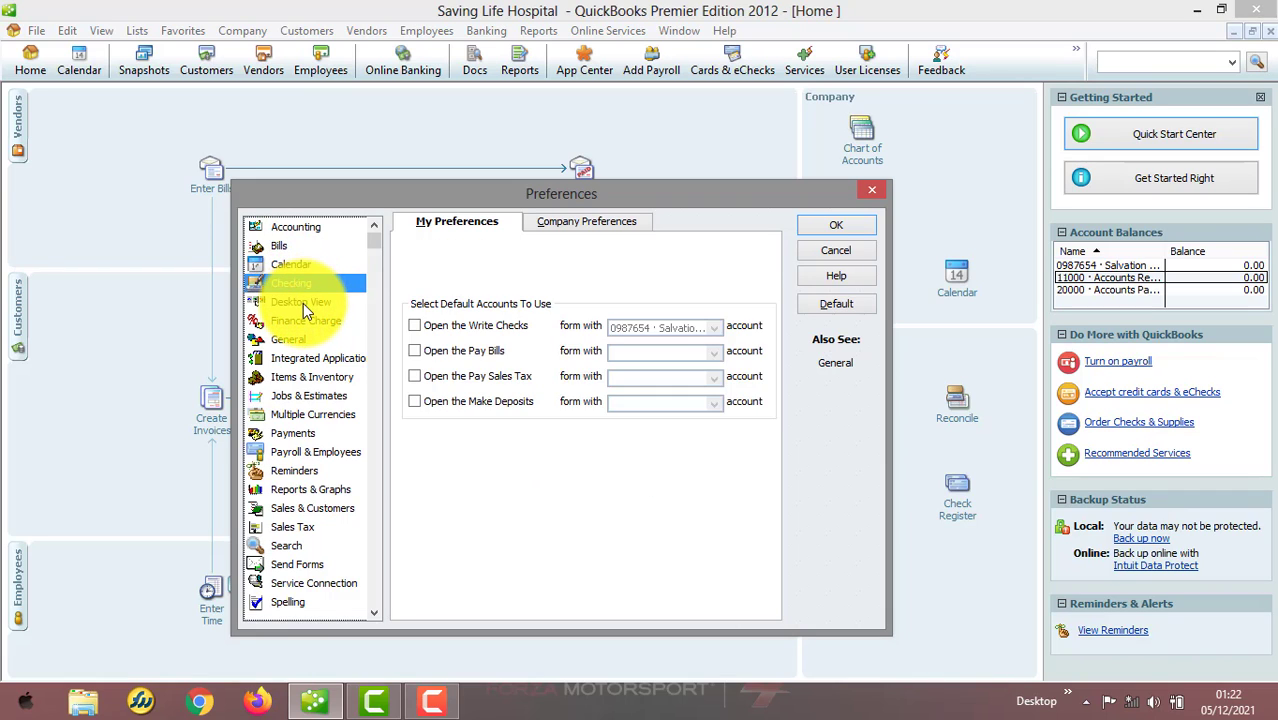
pyautogui.click(300, 320)
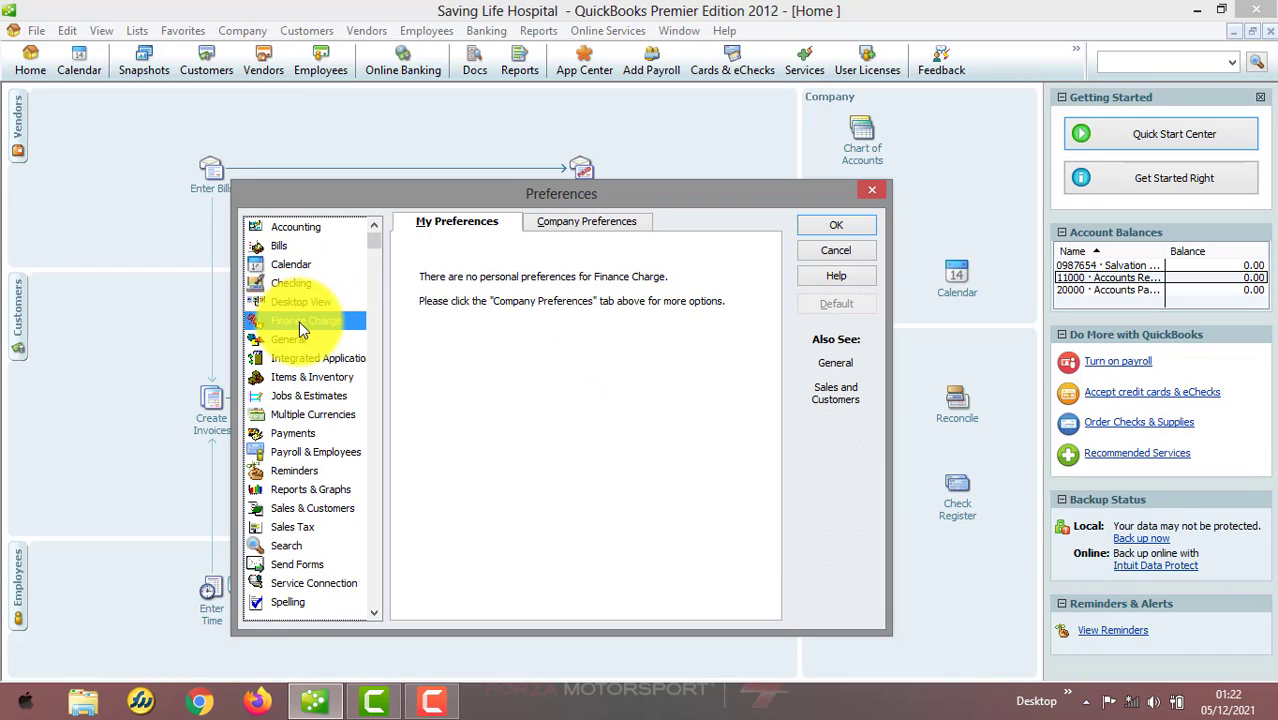
pyautogui.click(295, 342)
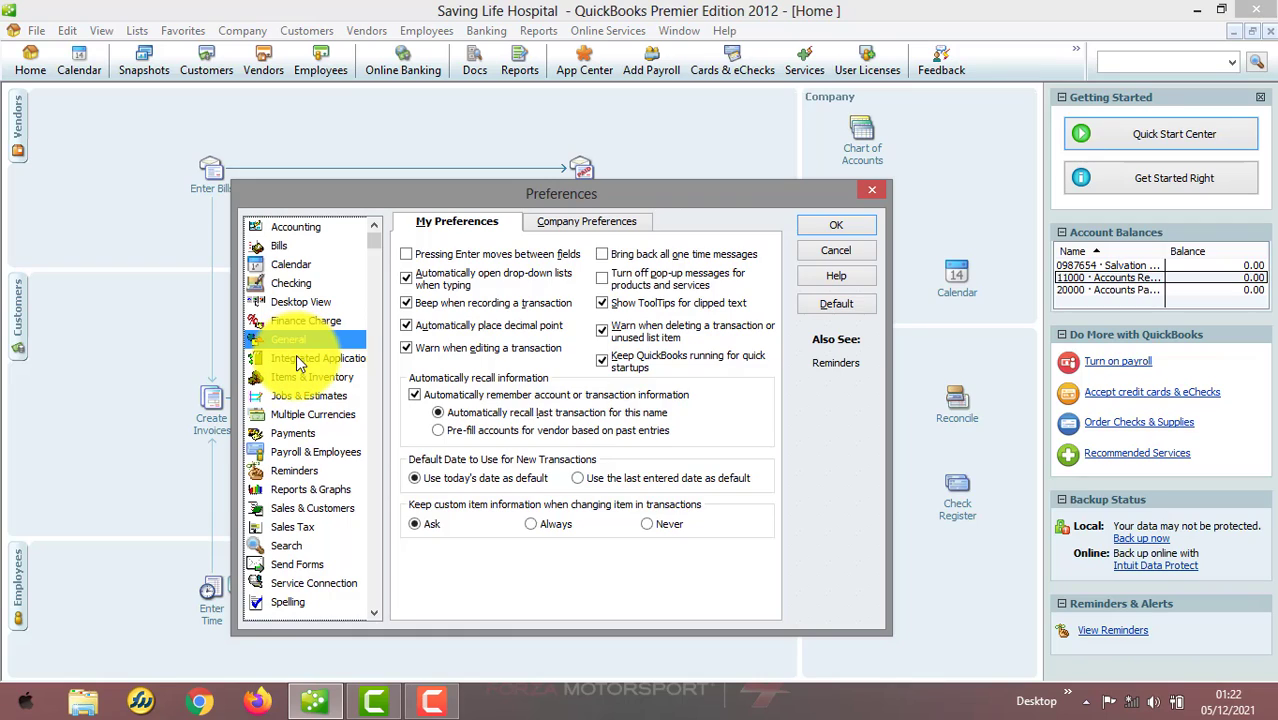
pyautogui.click(296, 357)
pyautogui.click(296, 376)
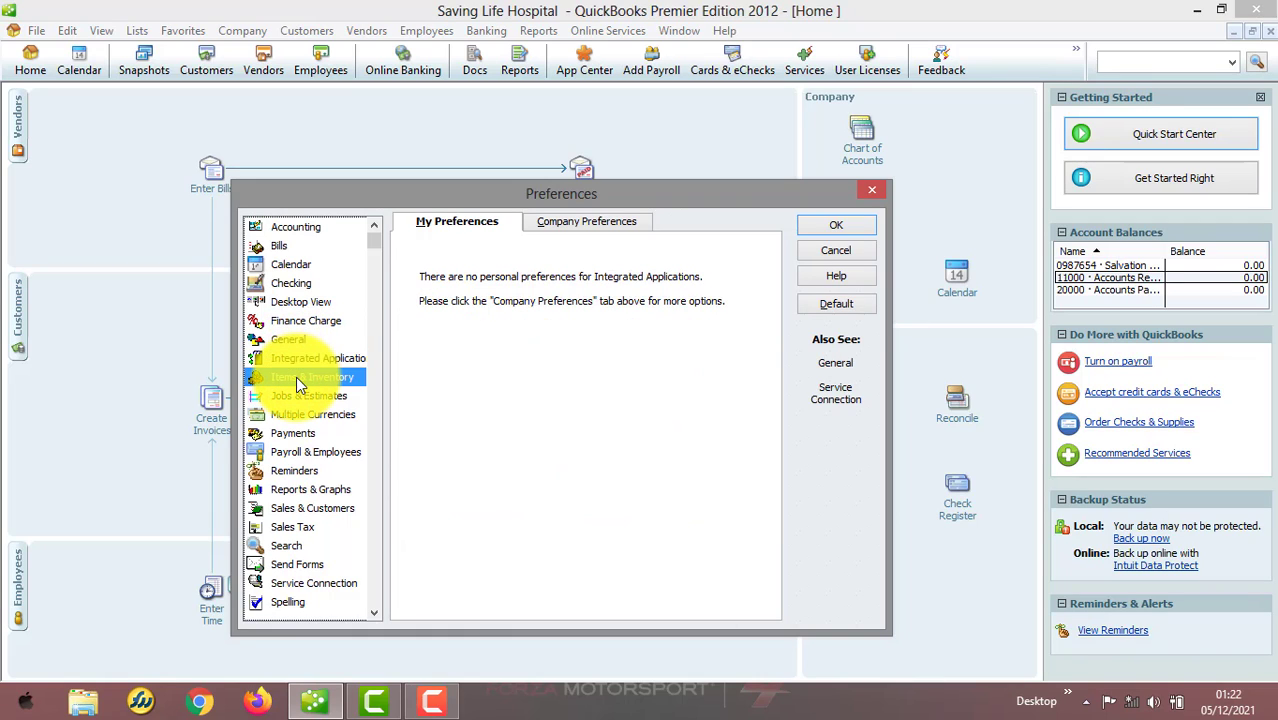
pyautogui.click(307, 397)
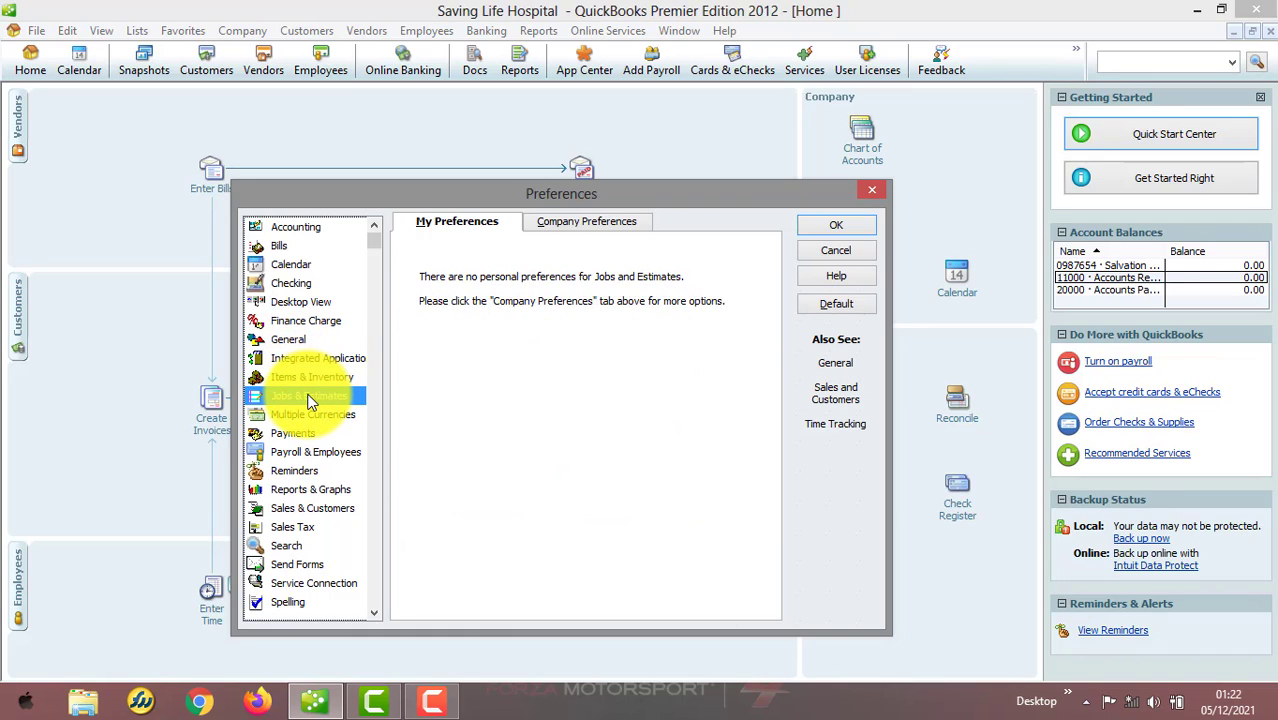
pyautogui.click(311, 414)
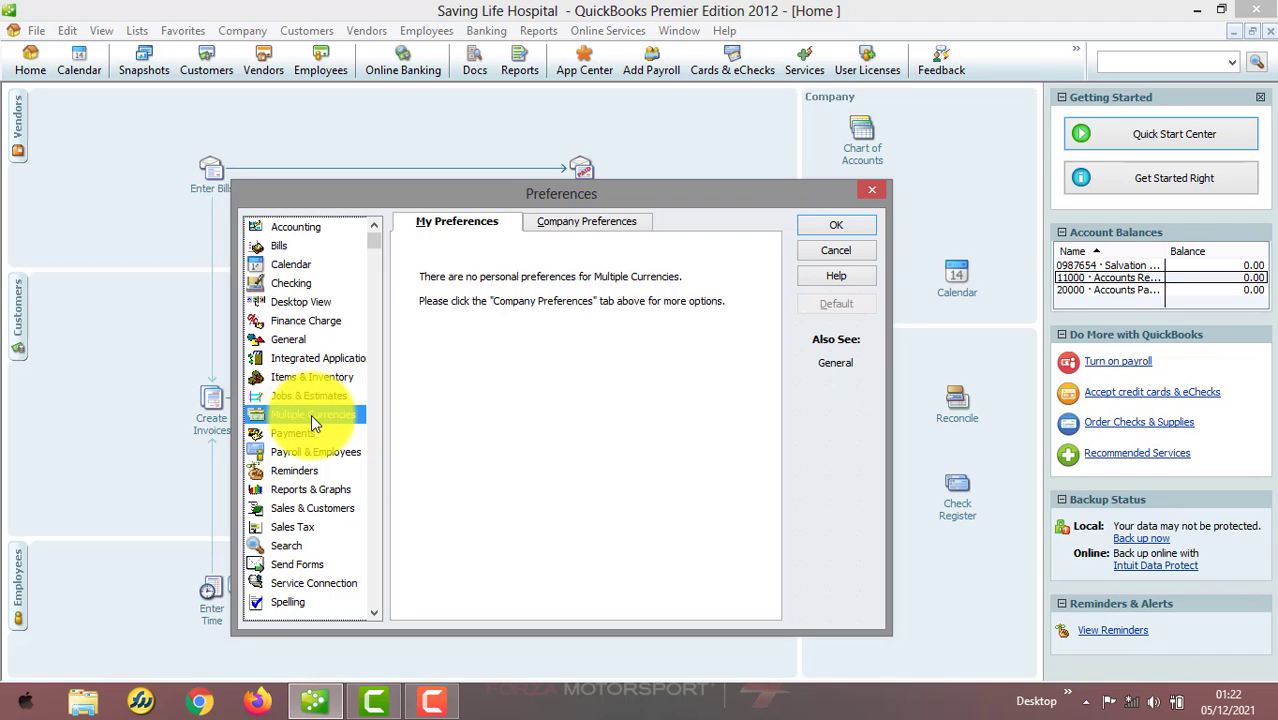
pyautogui.click(310, 433)
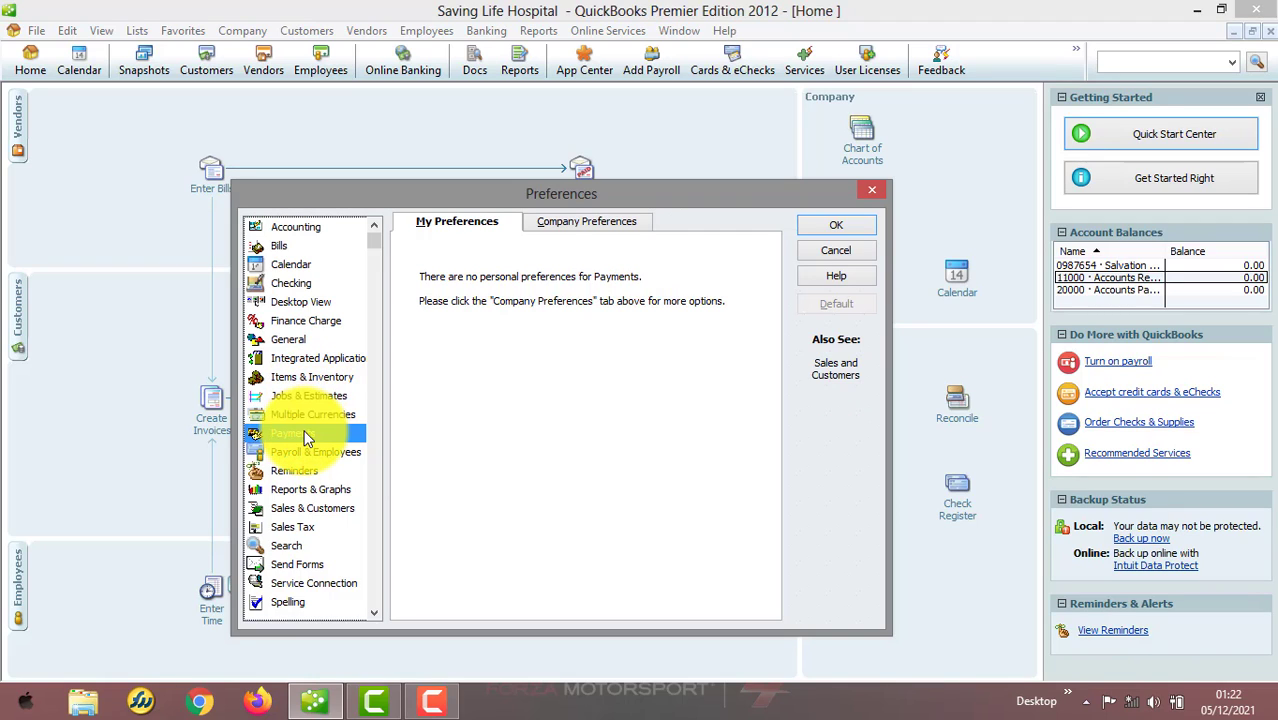
# Review the remaining preference categories from Payroll & Employees through Time & Expenses
pyautogui.click(311, 451)
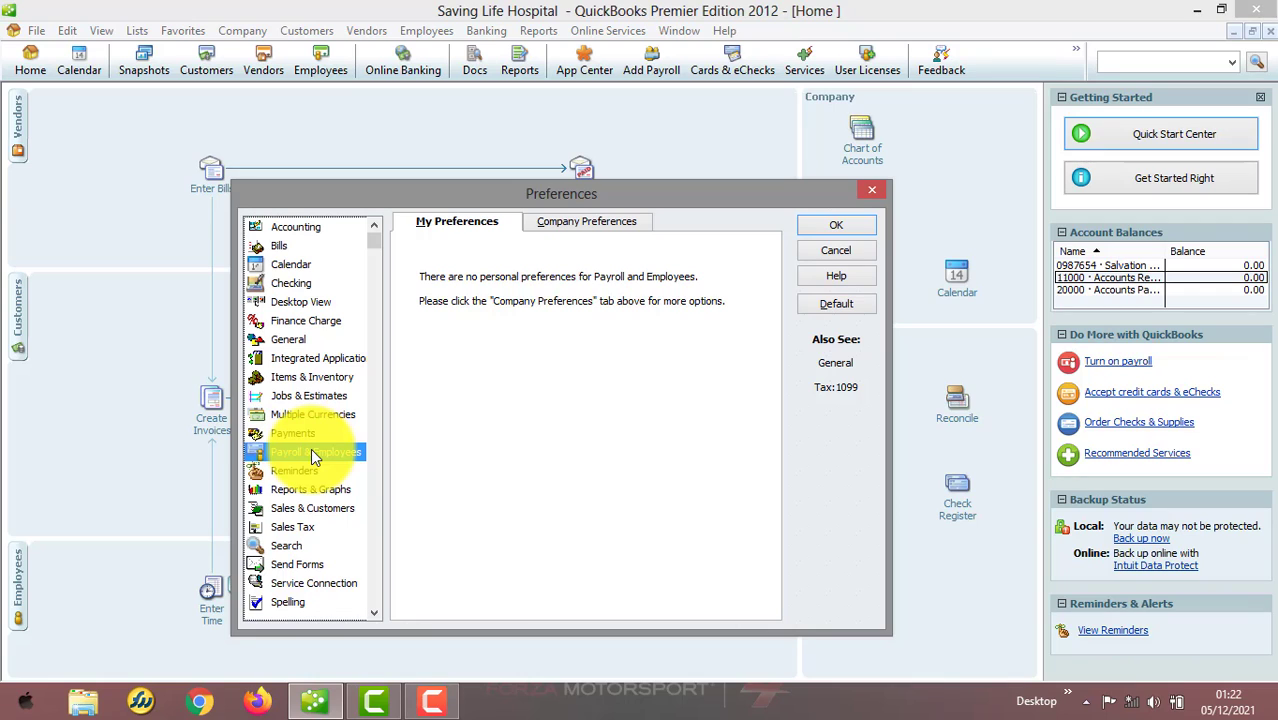
pyautogui.click(311, 468)
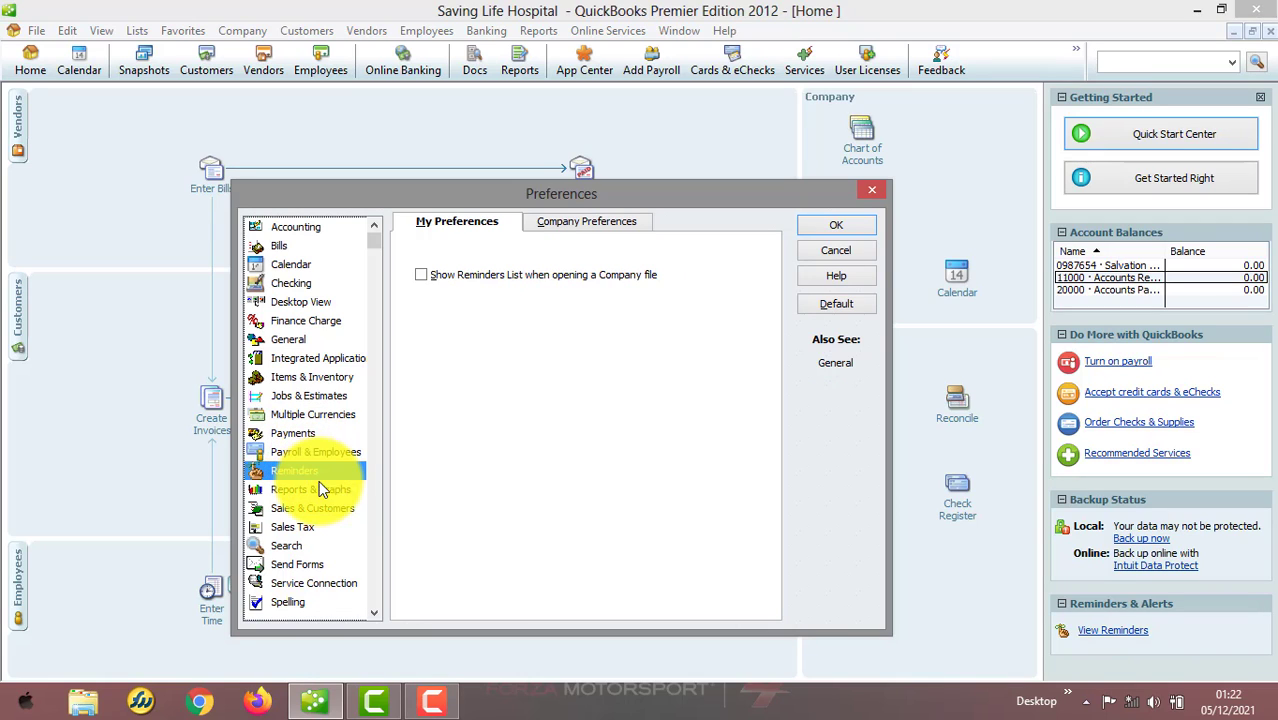
pyautogui.click(322, 493)
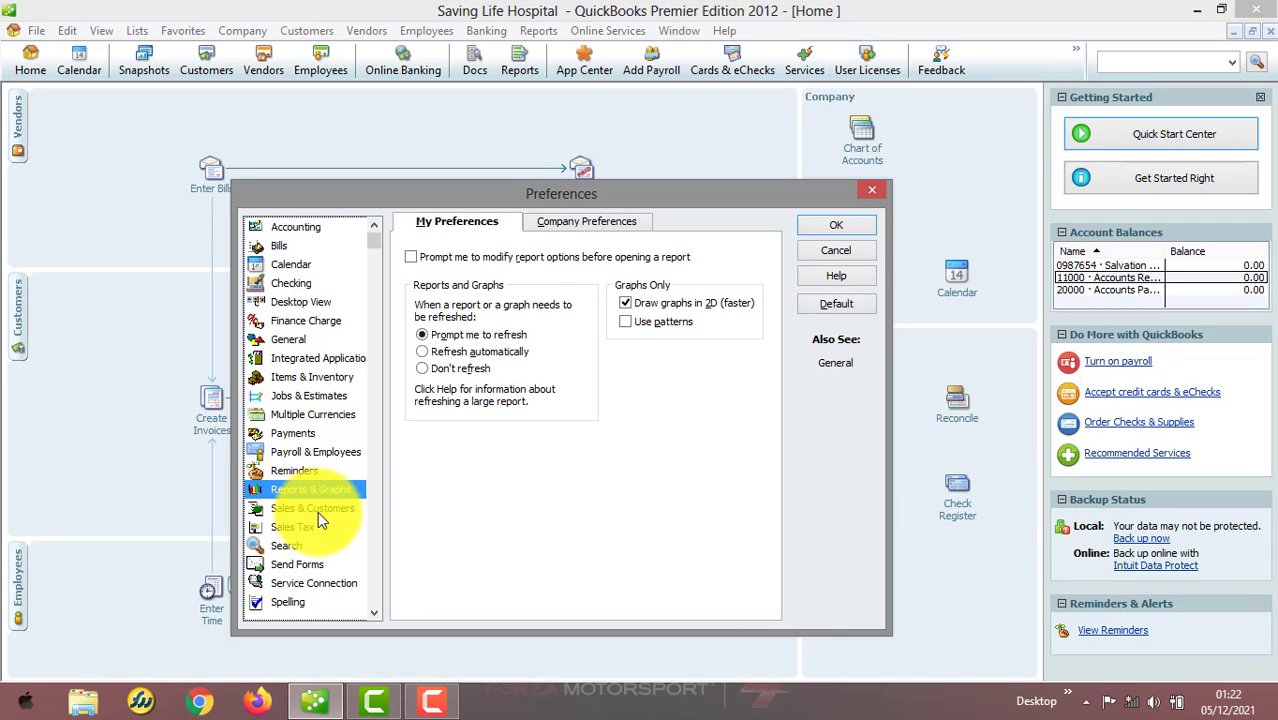
pyautogui.click(318, 511)
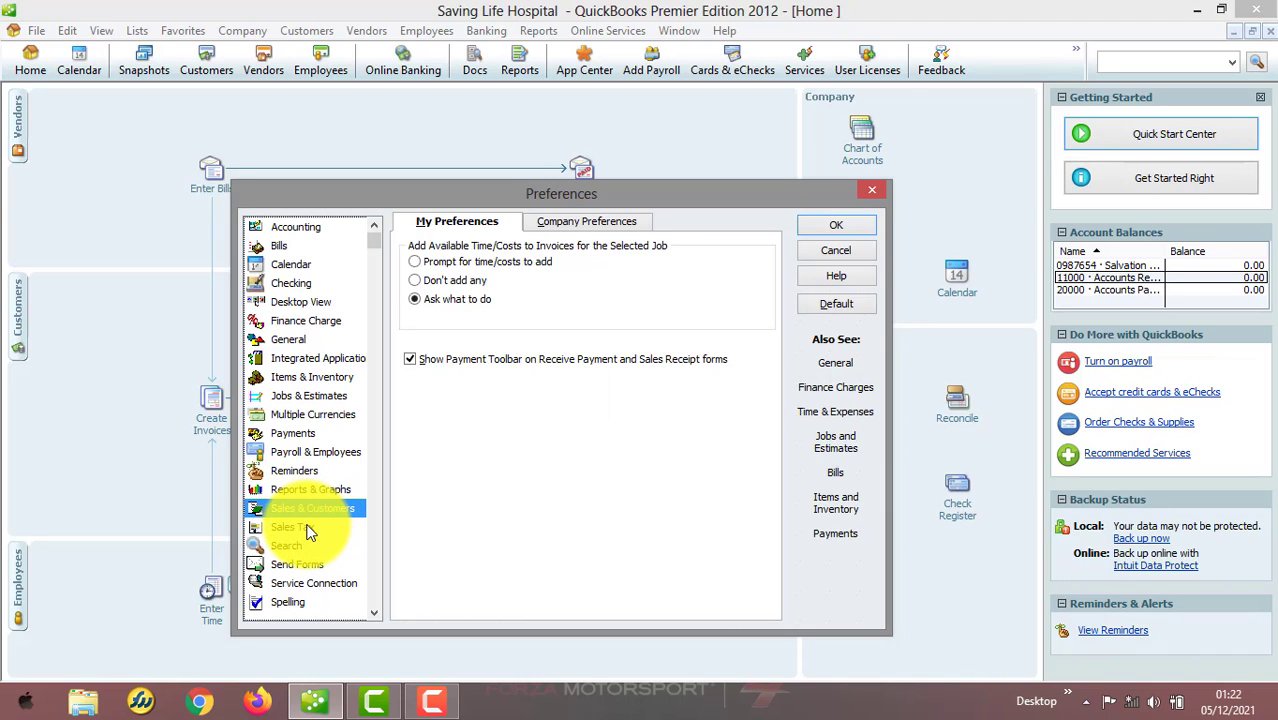
pyautogui.click(309, 530)
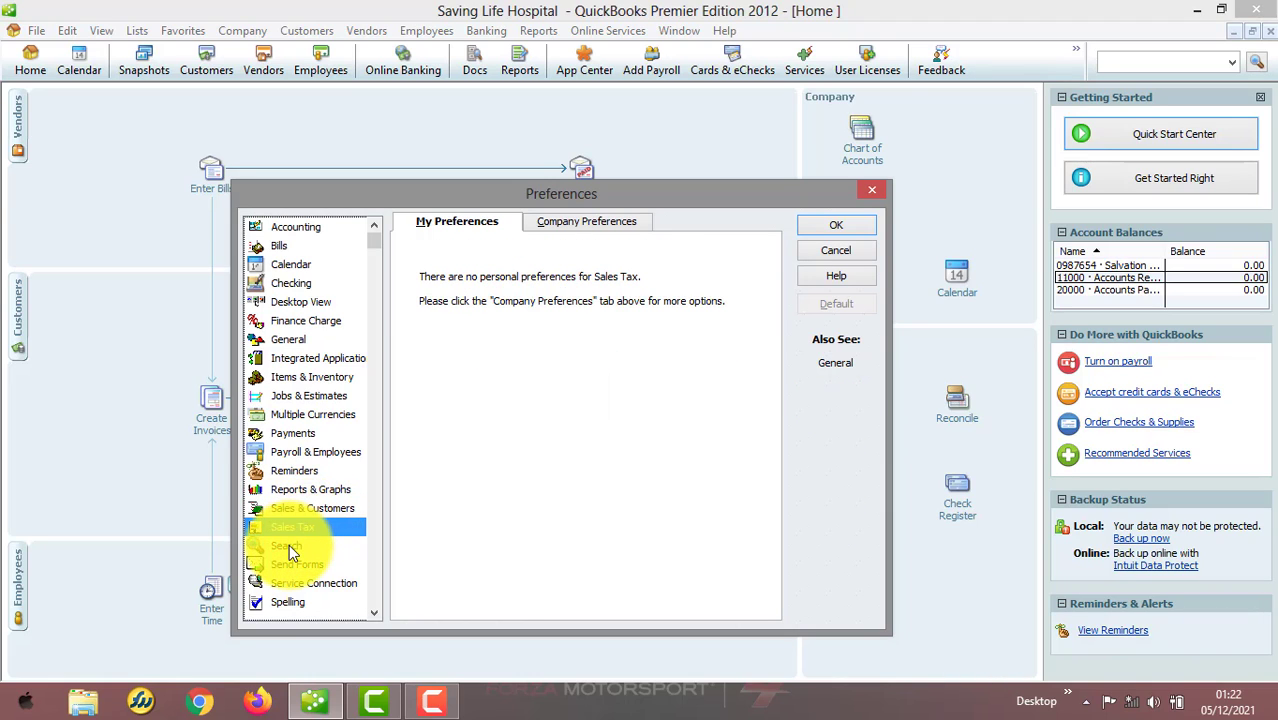
pyautogui.click(289, 544)
pyautogui.click(294, 563)
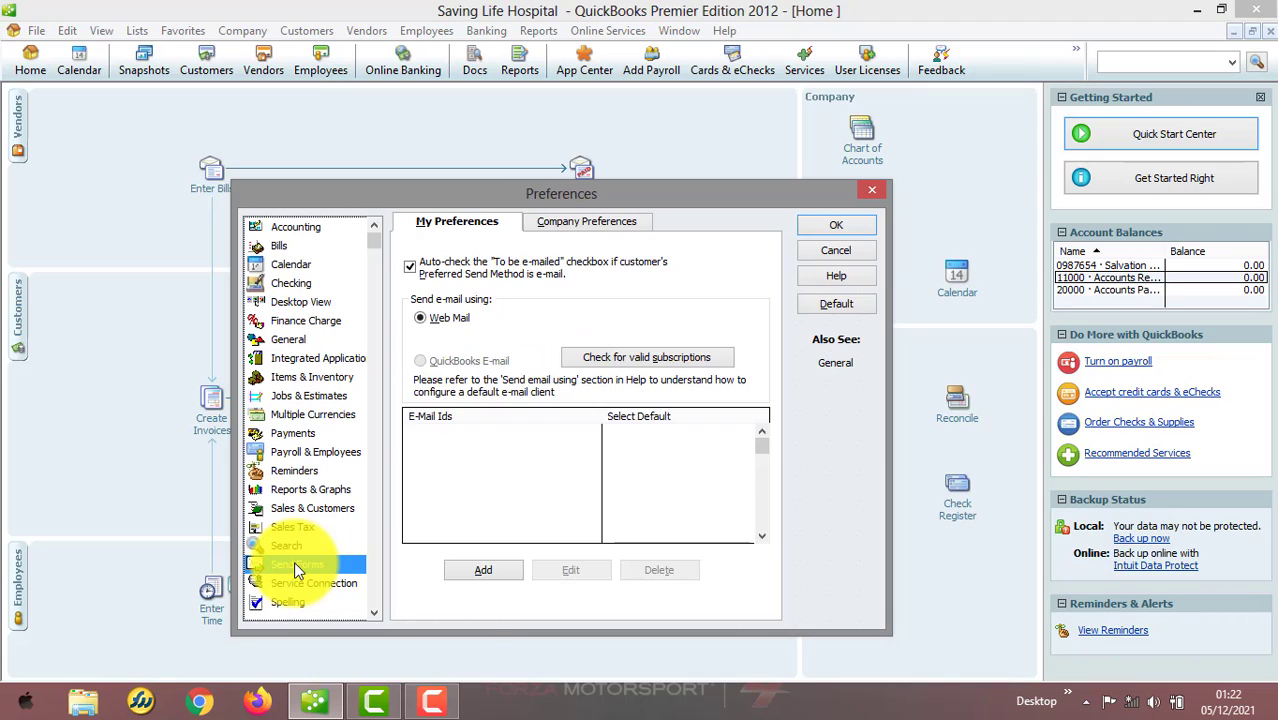
pyautogui.click(303, 585)
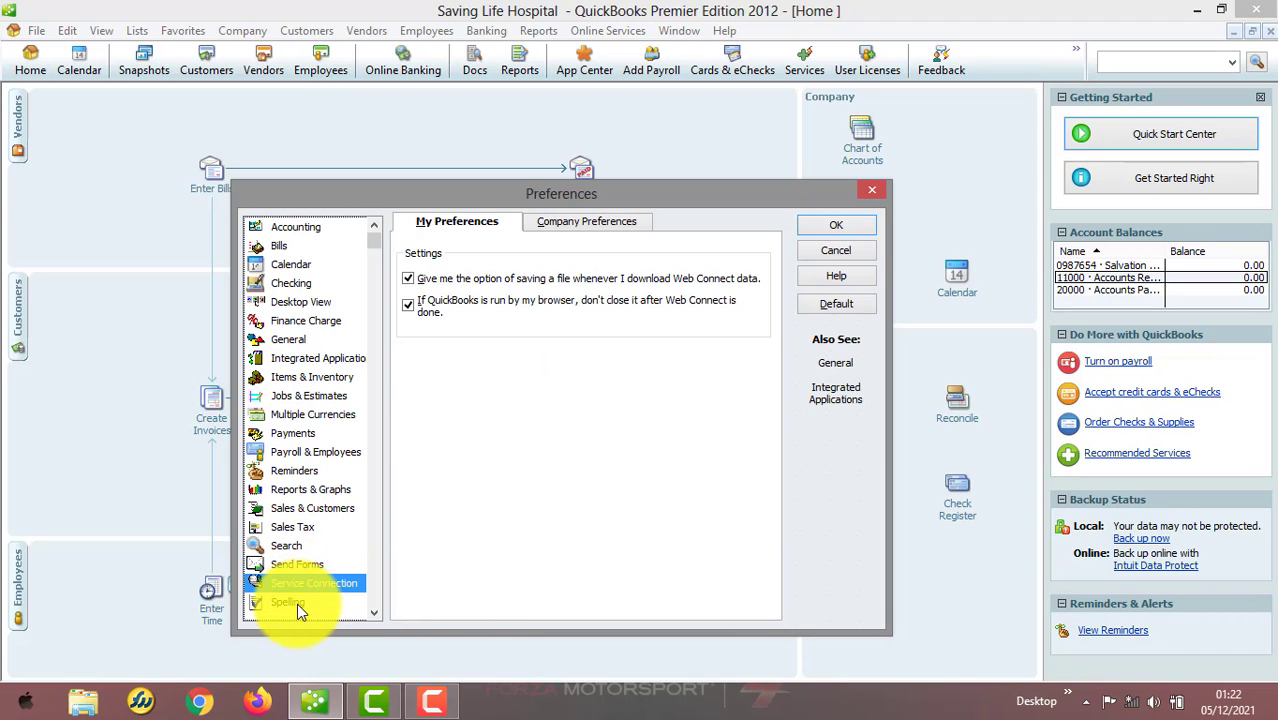
pyautogui.click(297, 603)
pyautogui.click(375, 609)
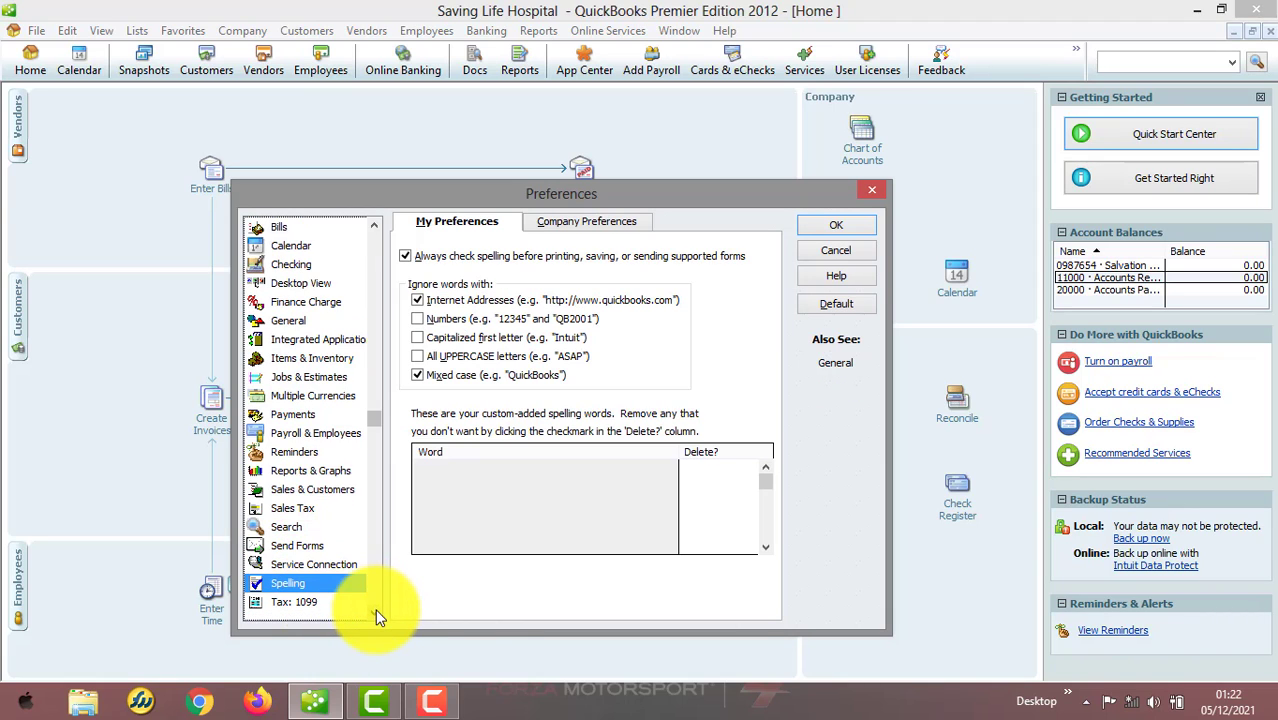
pyautogui.click(375, 609)
pyautogui.click(313, 583)
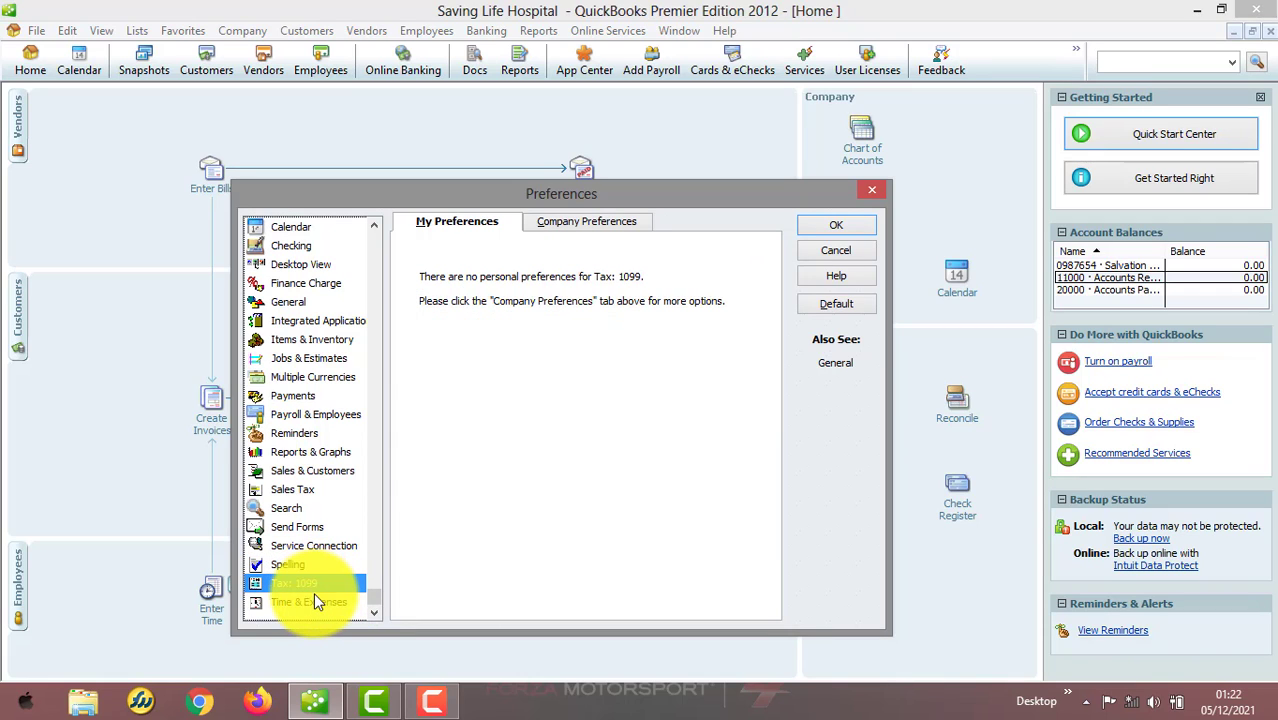
pyautogui.click(314, 593)
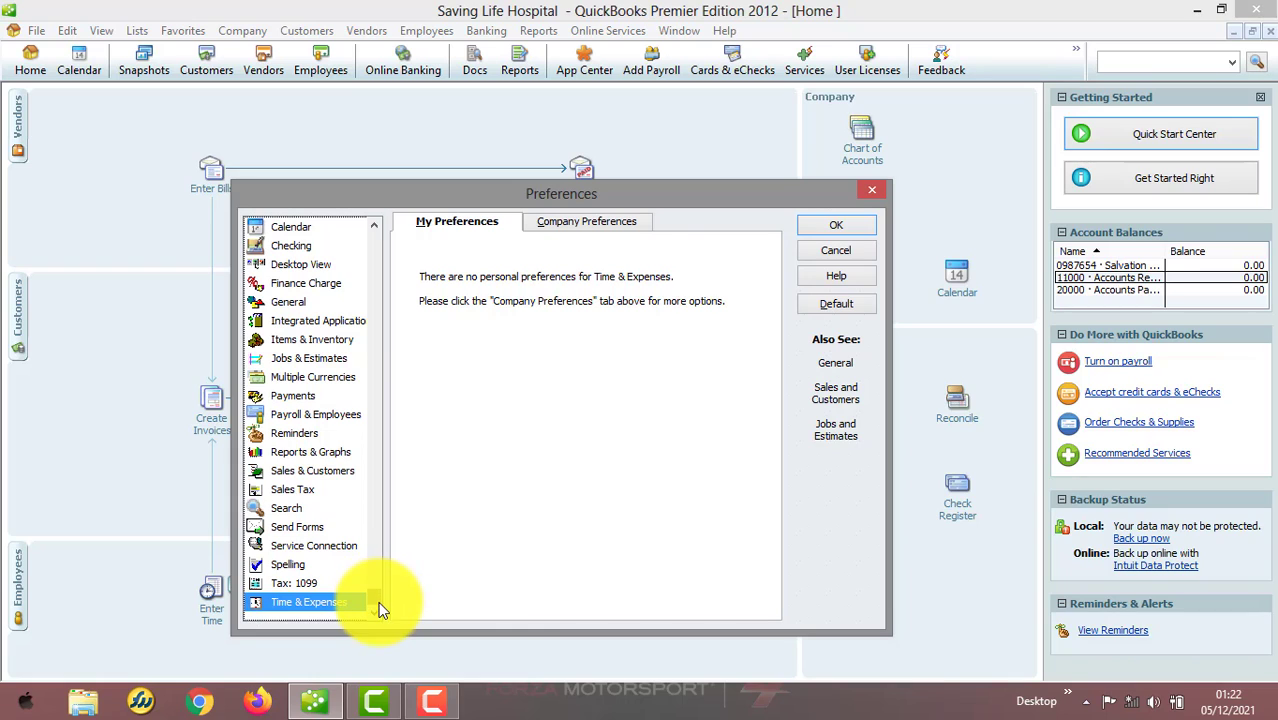
pyautogui.moveTo(380, 600); pyautogui.dragTo(380, 248)
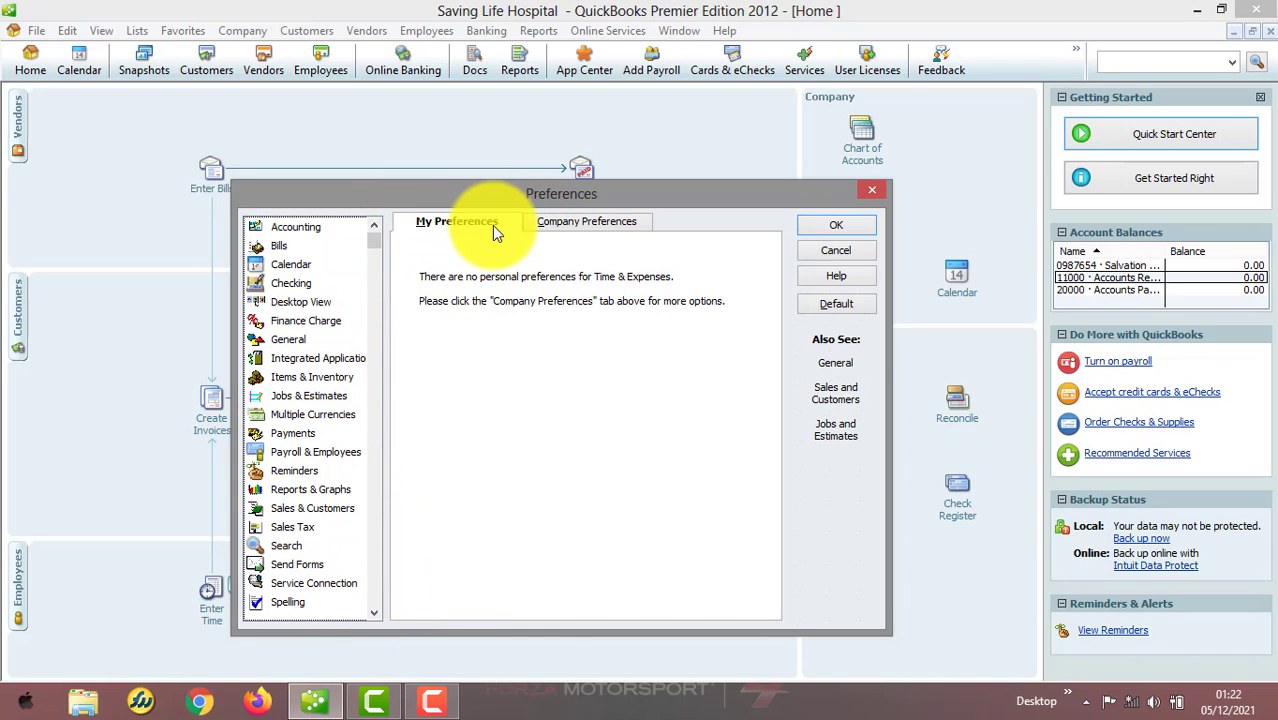
# In Accounting company preferences, turn off account numbers, class tracking, automatic journal entry numbering, the Retained Earnings and past-date warnings, and save
pyautogui.click(327, 231)
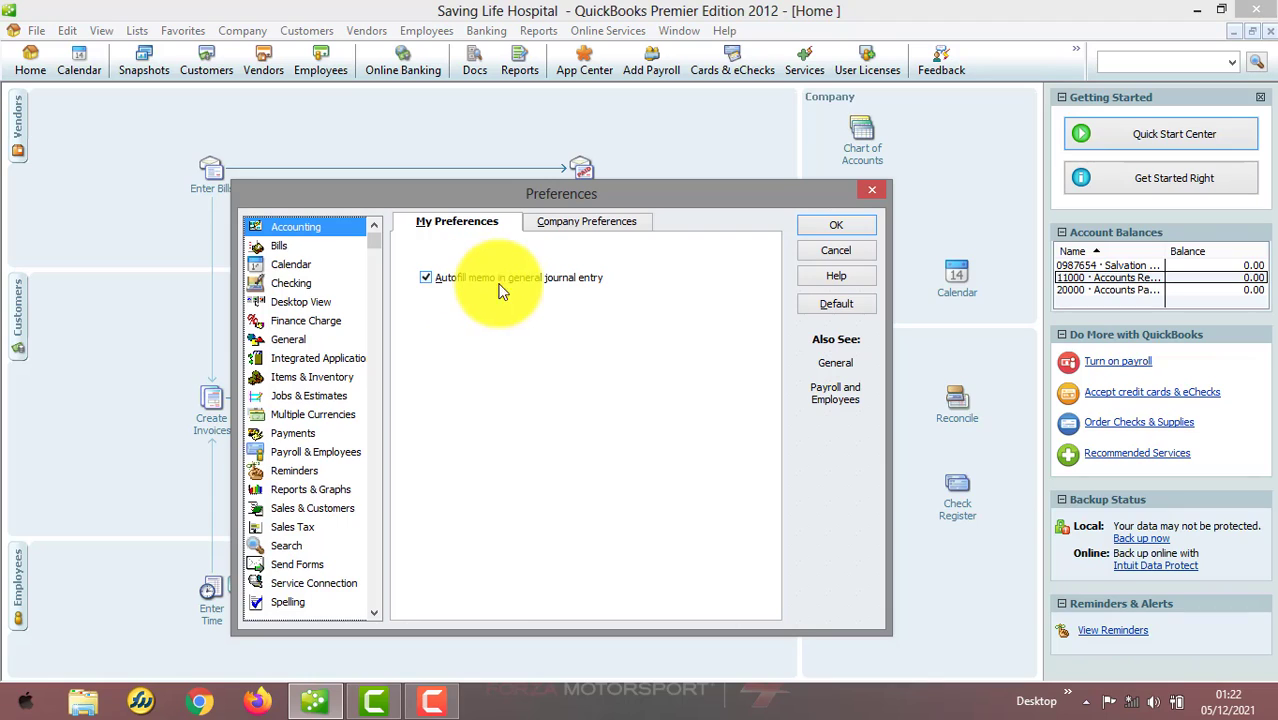
pyautogui.click(620, 221)
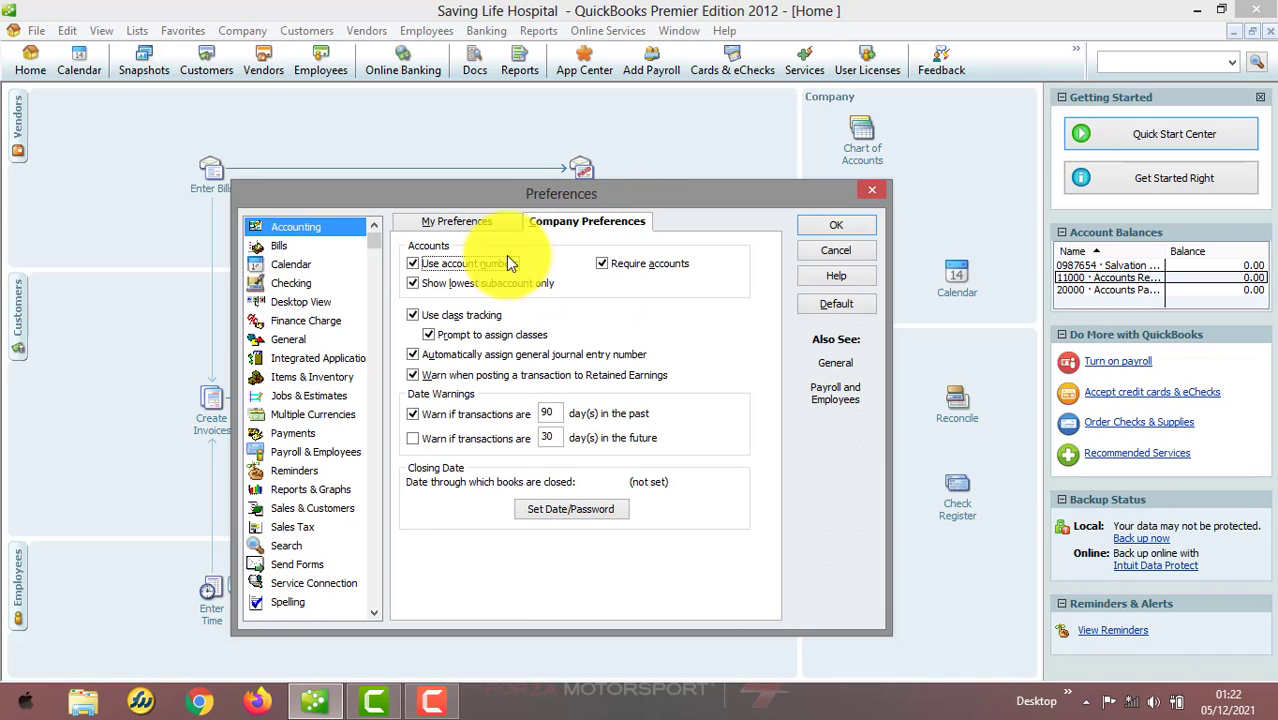
pyautogui.click(477, 262)
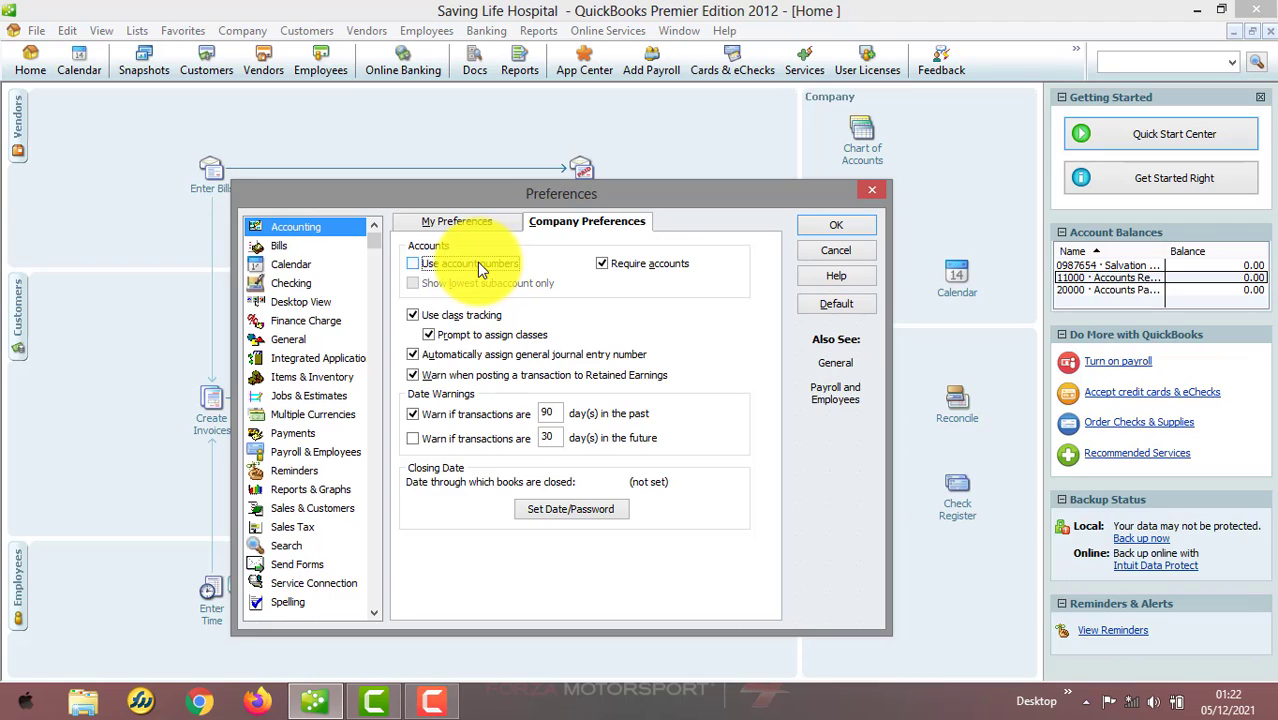
pyautogui.click(413, 314)
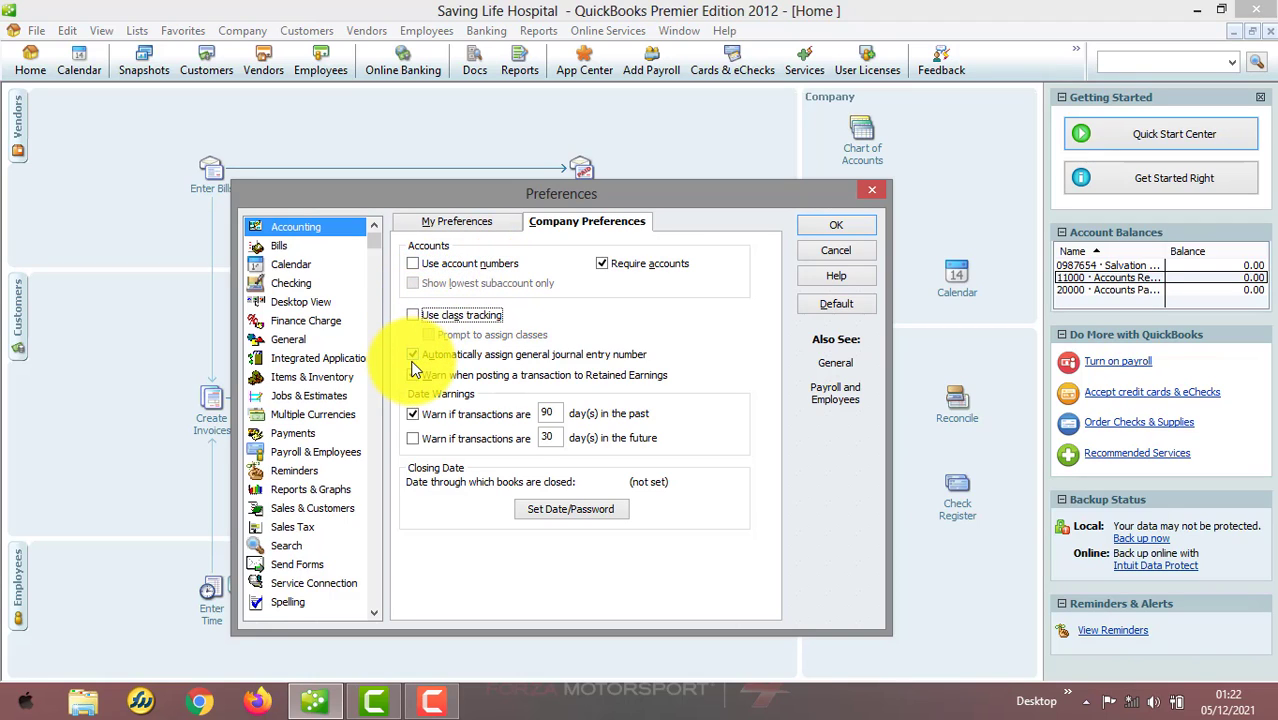
pyautogui.click(413, 355)
pyautogui.click(412, 376)
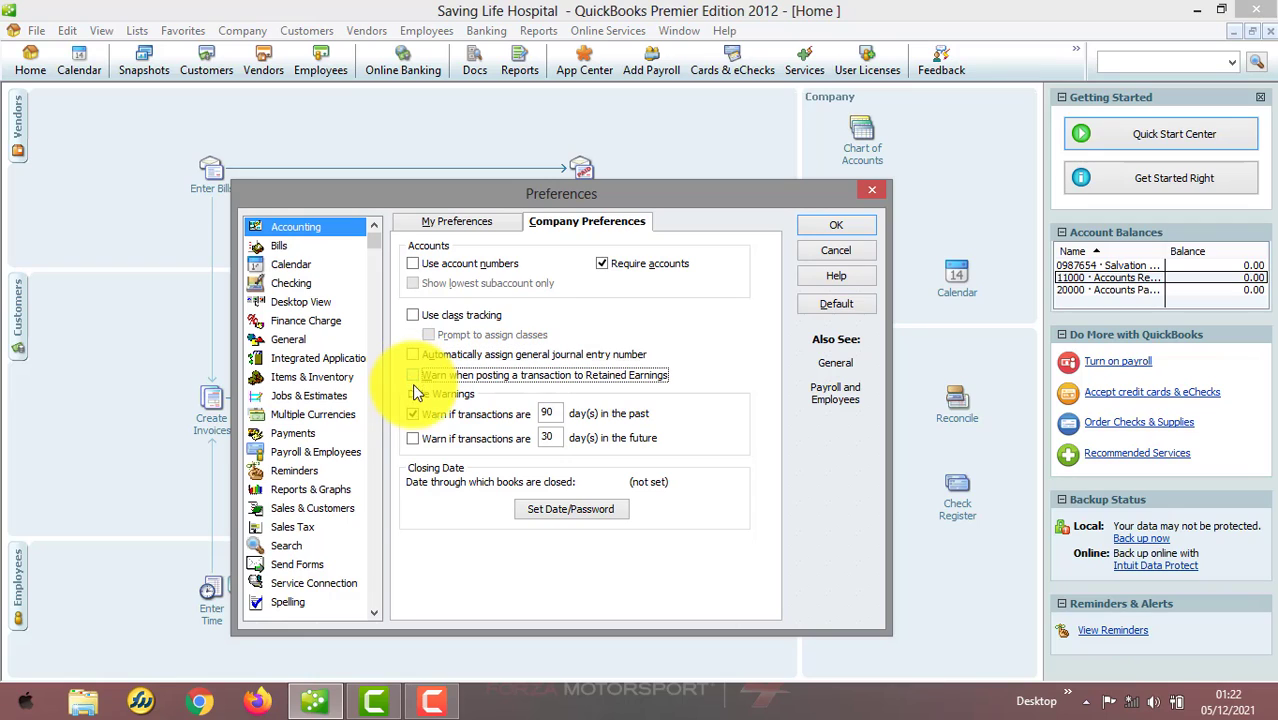
pyautogui.click(414, 412)
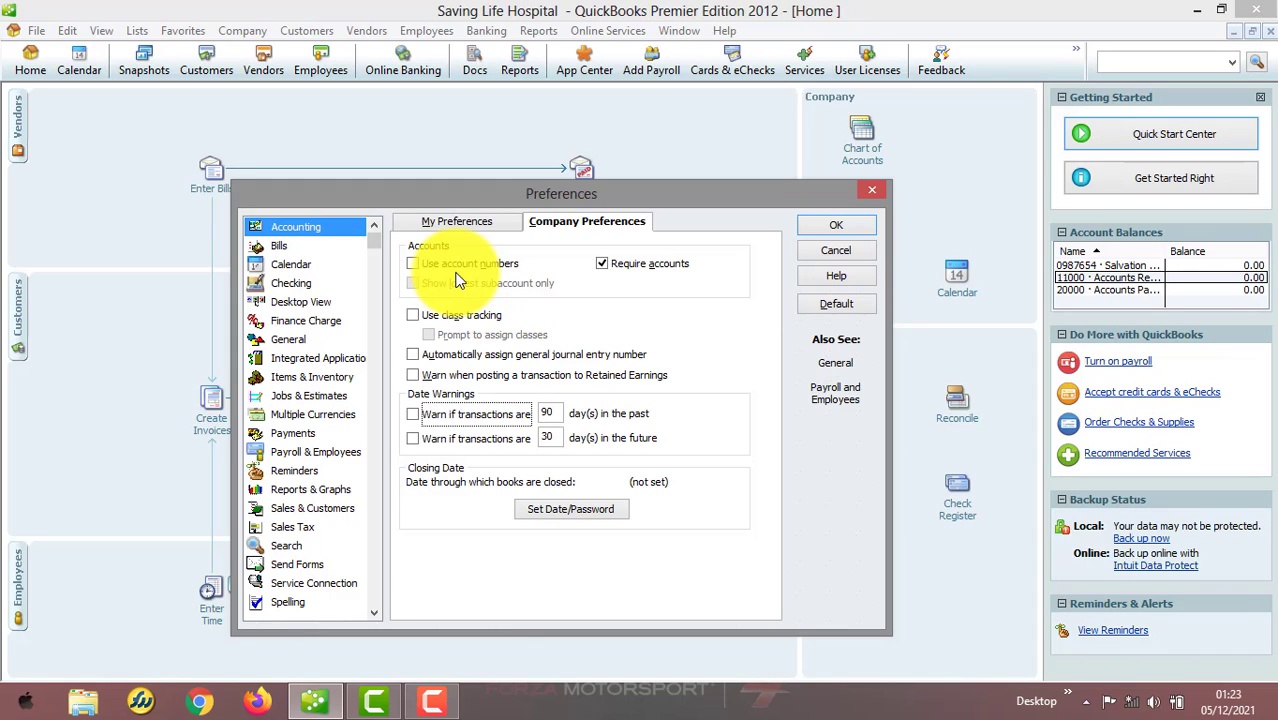
pyautogui.click(813, 224)
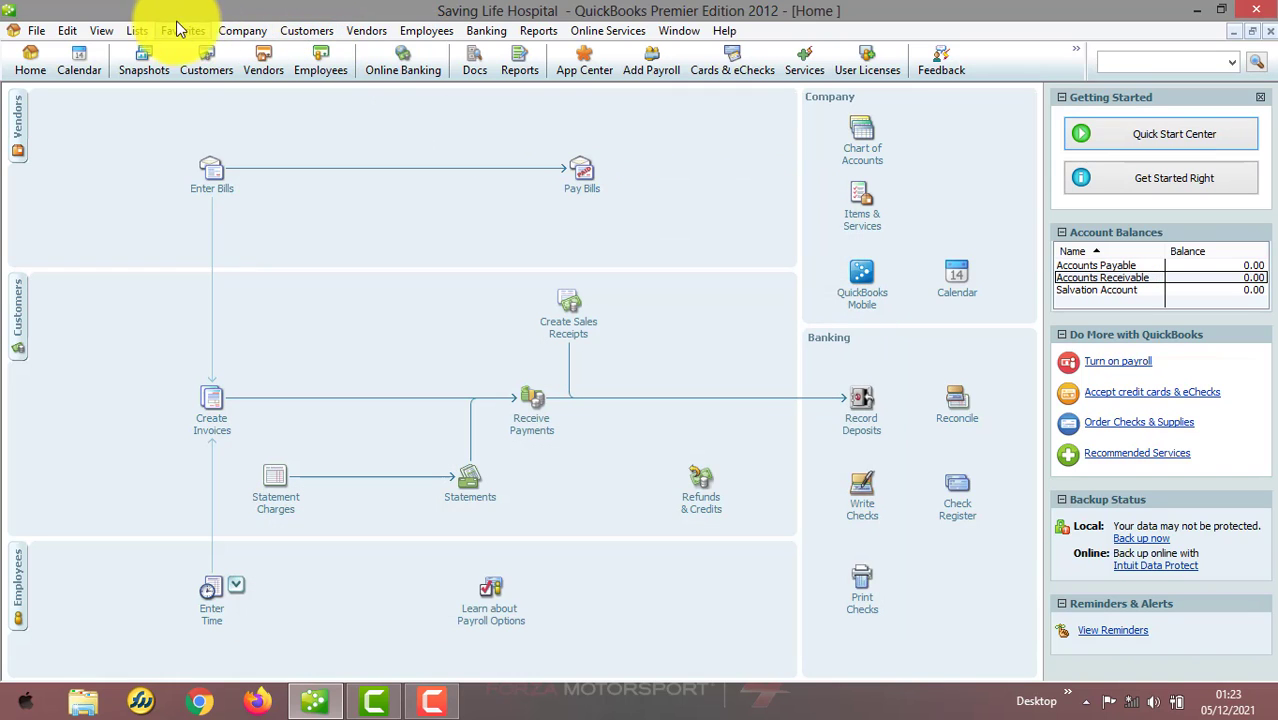
# Open the Chart of Accounts and re-enable account numbers in the Accounting company preferences
pyautogui.click(141, 32)
pyautogui.click(166, 52)
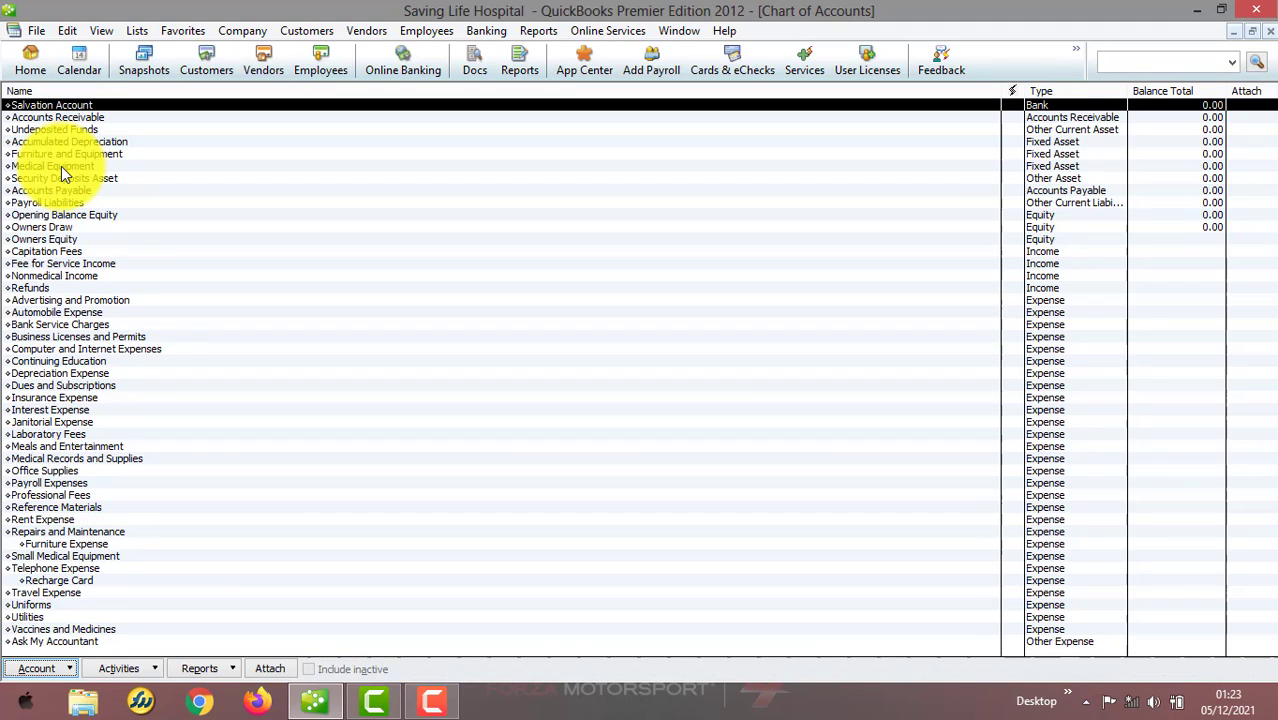
pyautogui.click(66, 31)
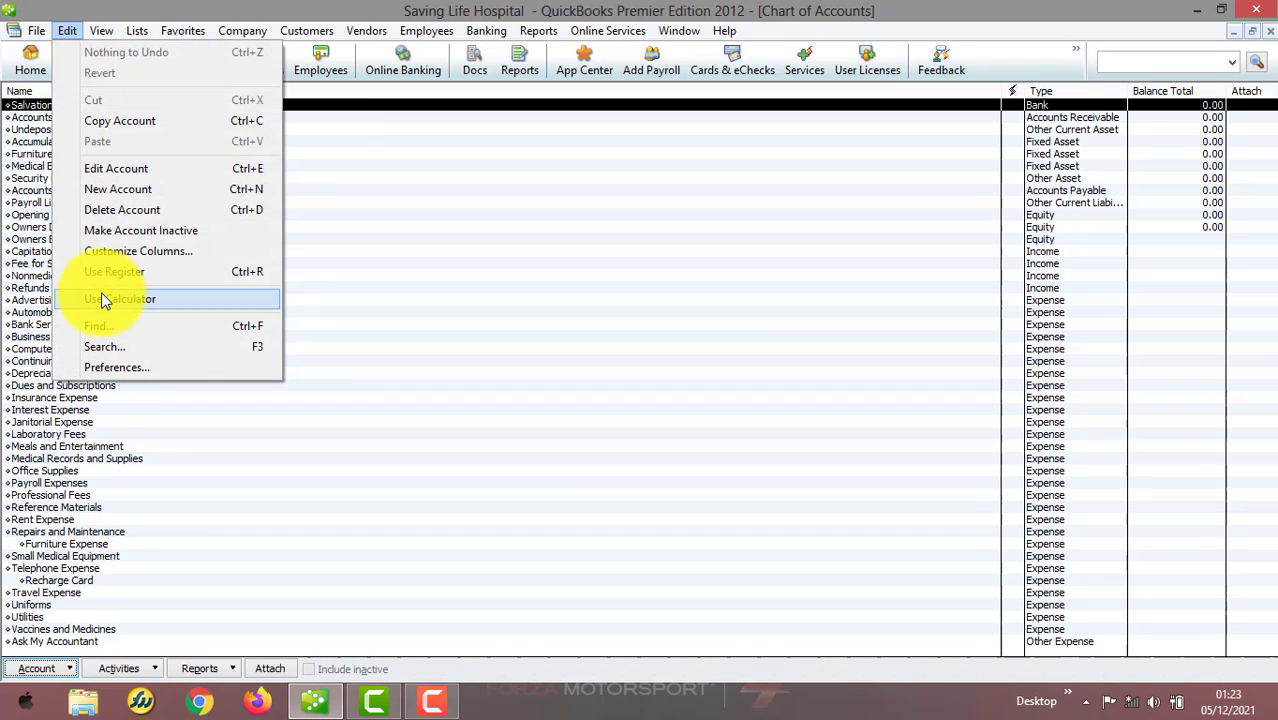
pyautogui.click(114, 366)
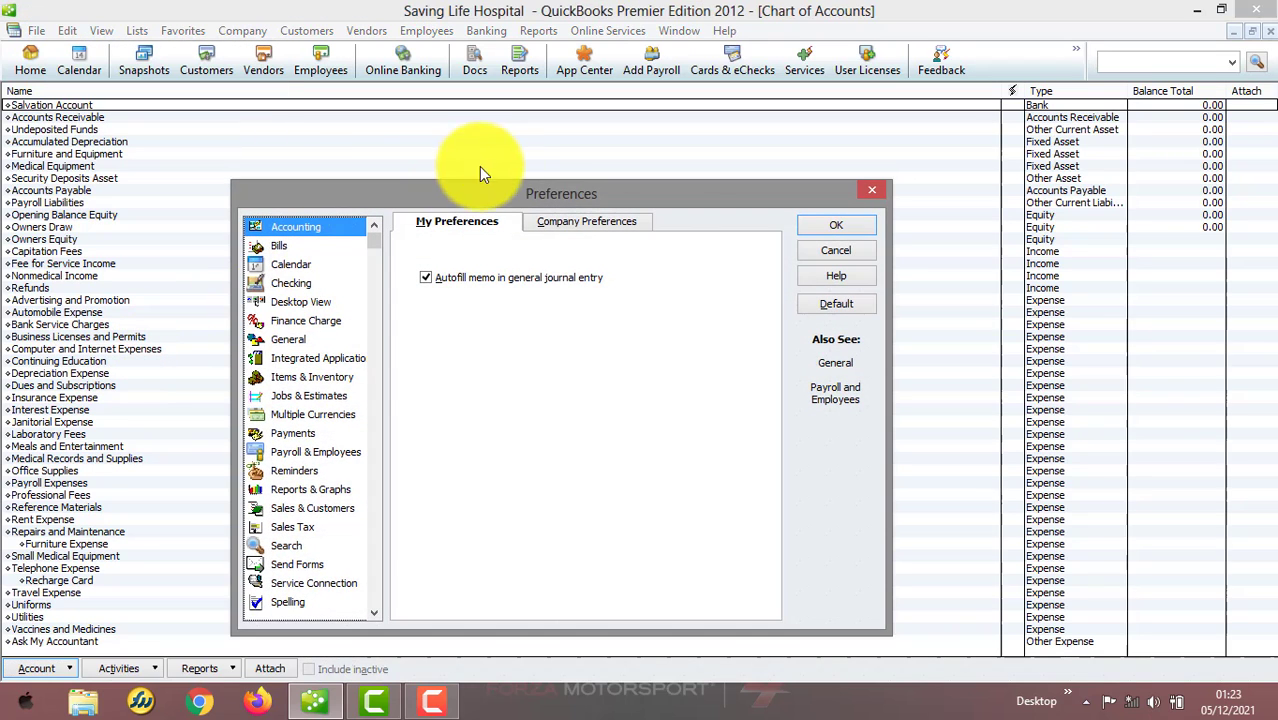
pyautogui.click(561, 225)
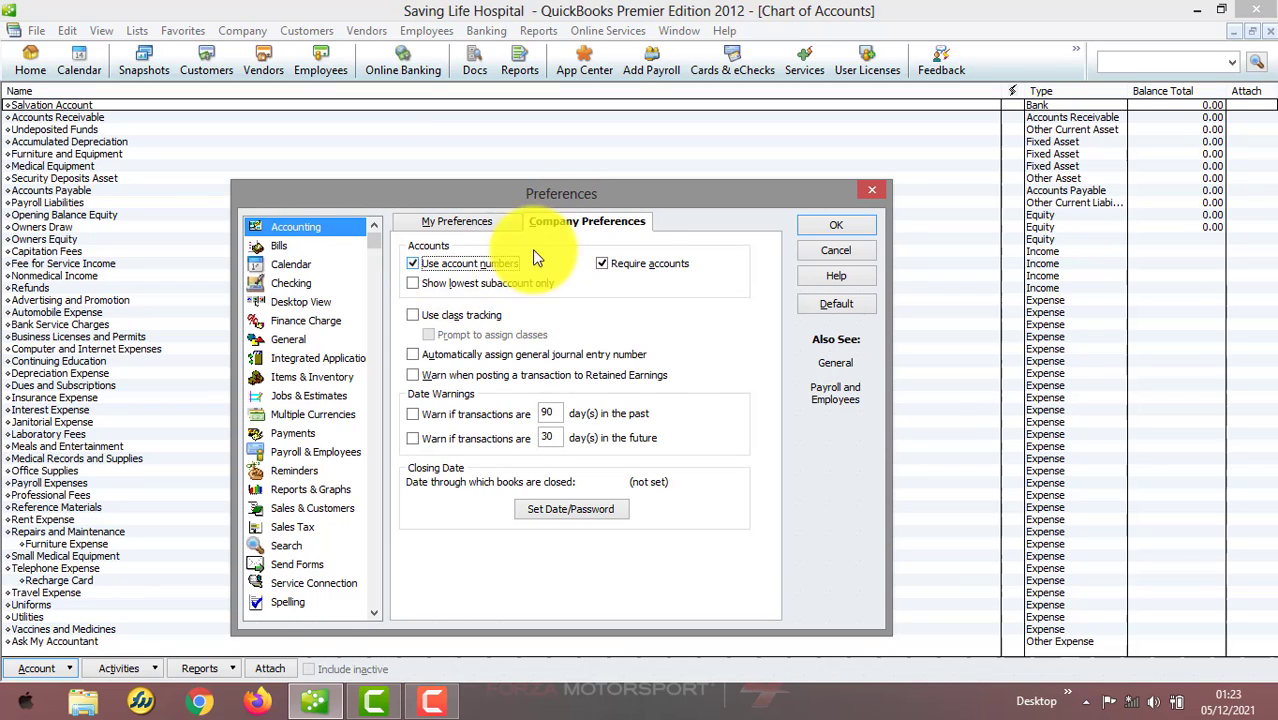
pyautogui.click(817, 230)
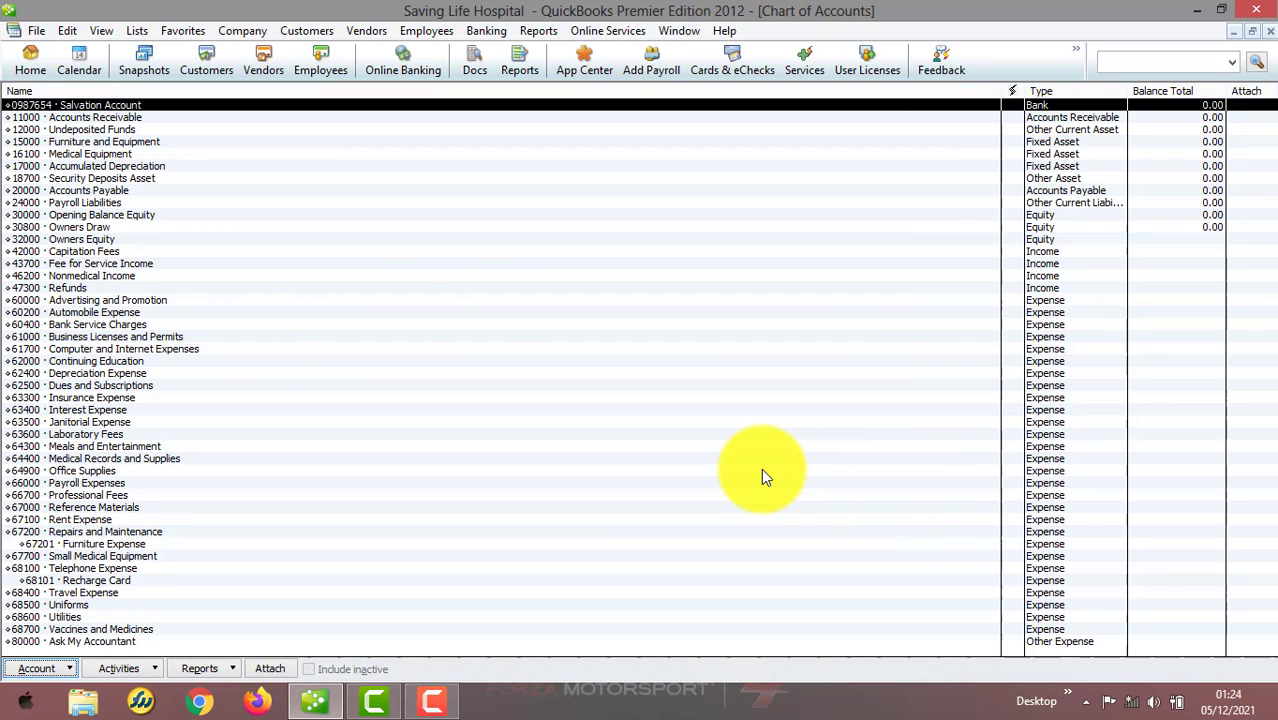
# Turn on showing the lowest subaccount only in Accounting company preferences and save
pyautogui.click(69, 34)
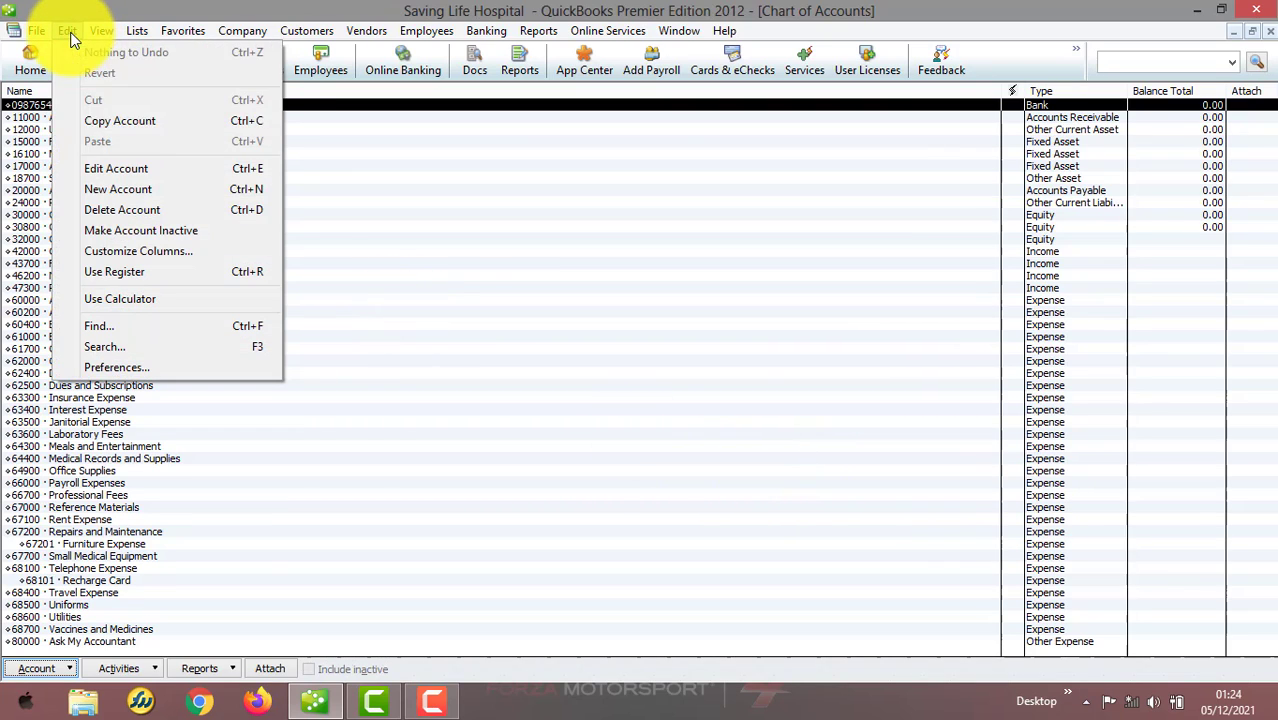
pyautogui.click(146, 368)
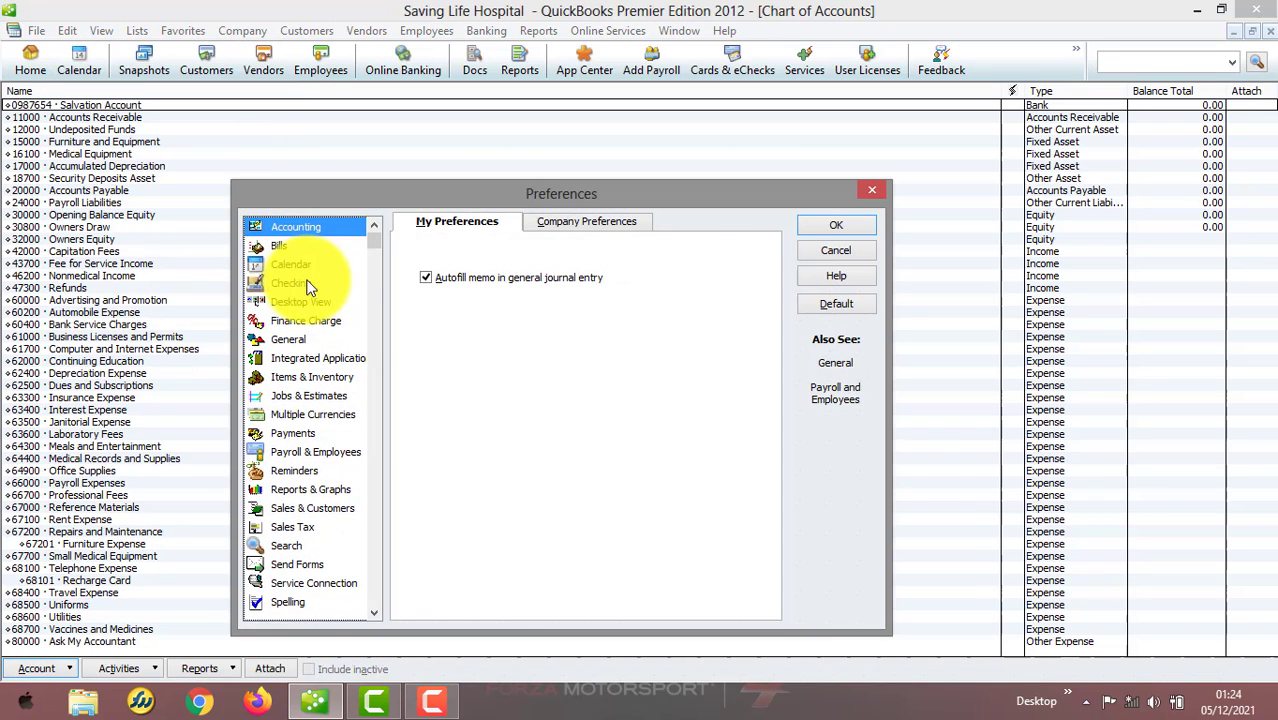
pyautogui.click(556, 222)
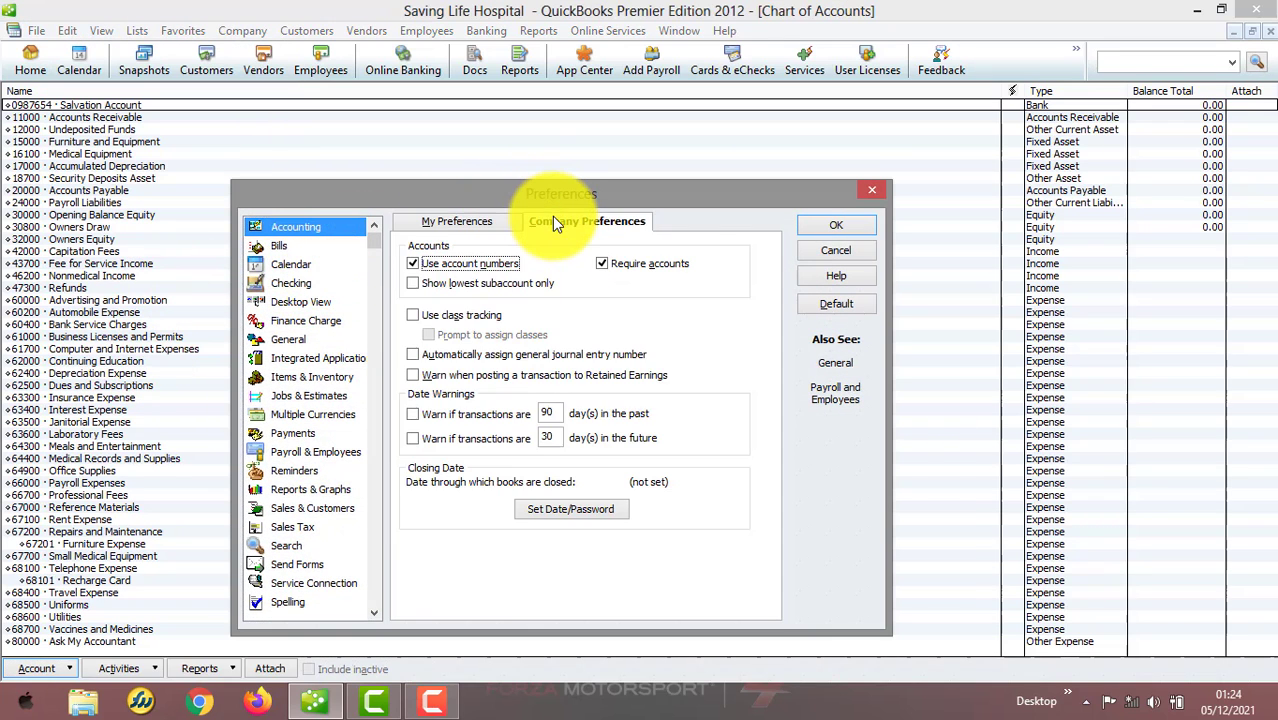
pyautogui.click(431, 283)
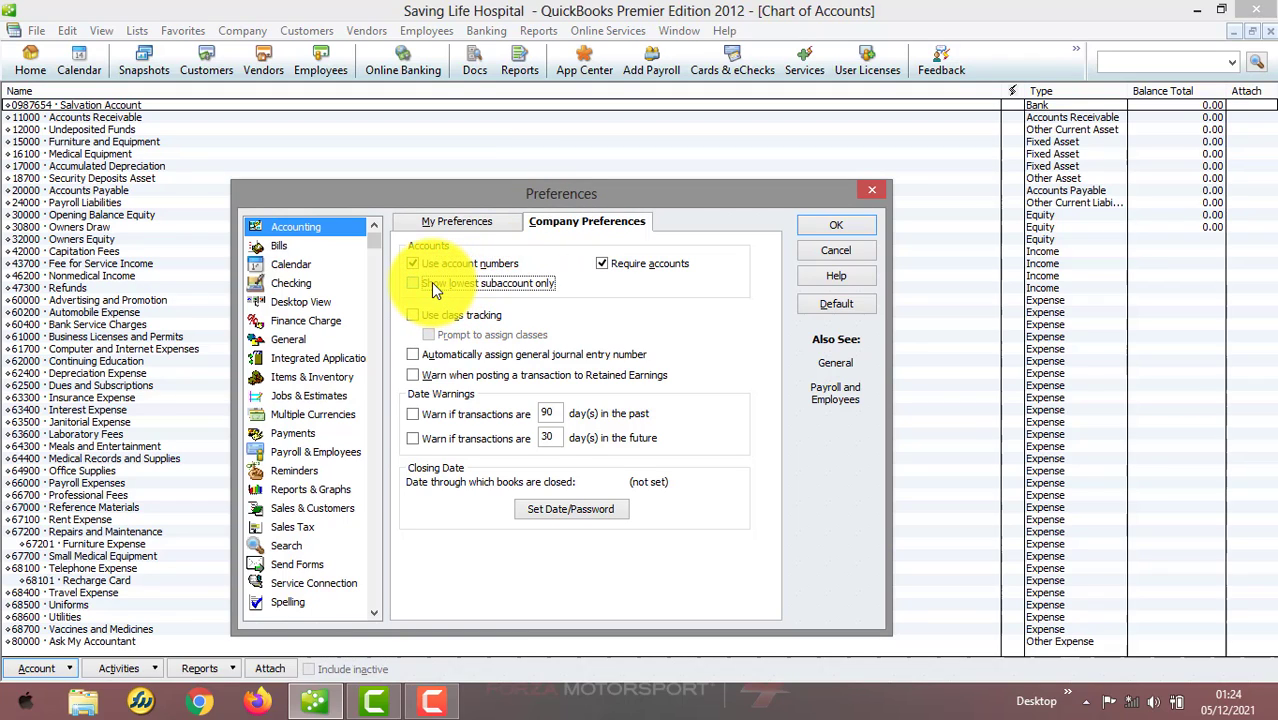
pyautogui.click(834, 232)
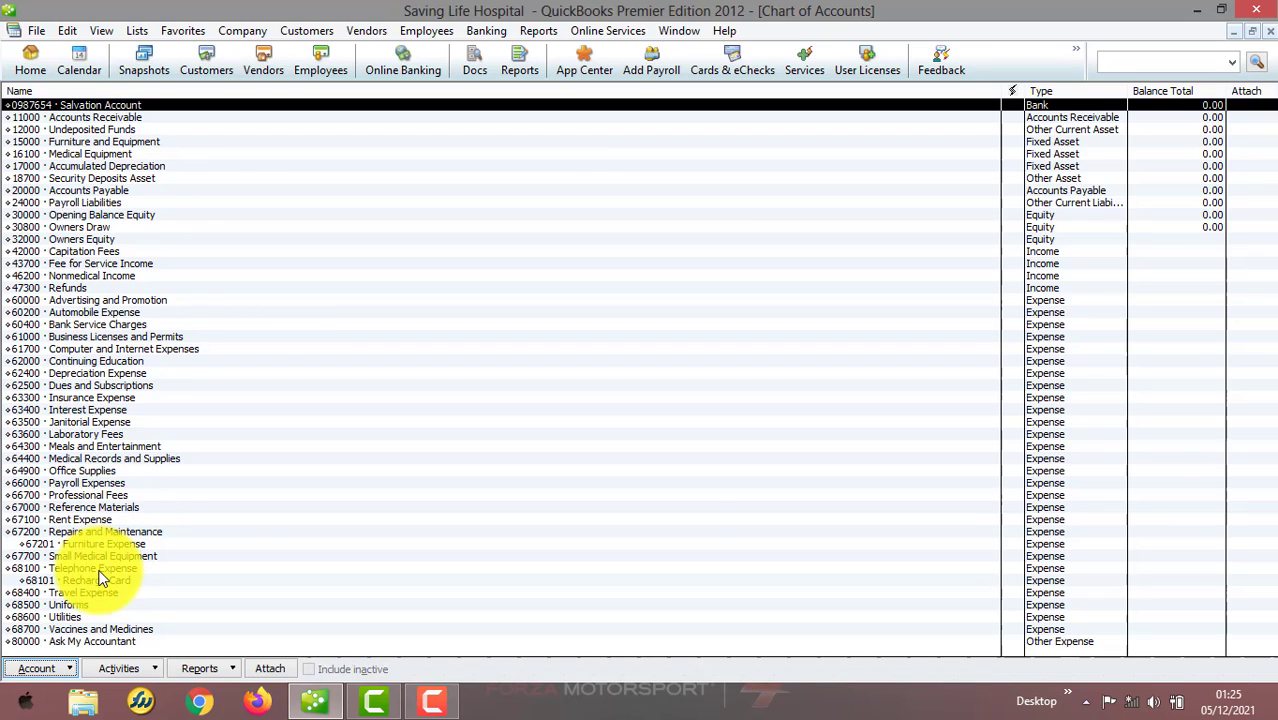
# Start a new Expense account from the Chart of Accounts
pyautogui.click(72, 617)
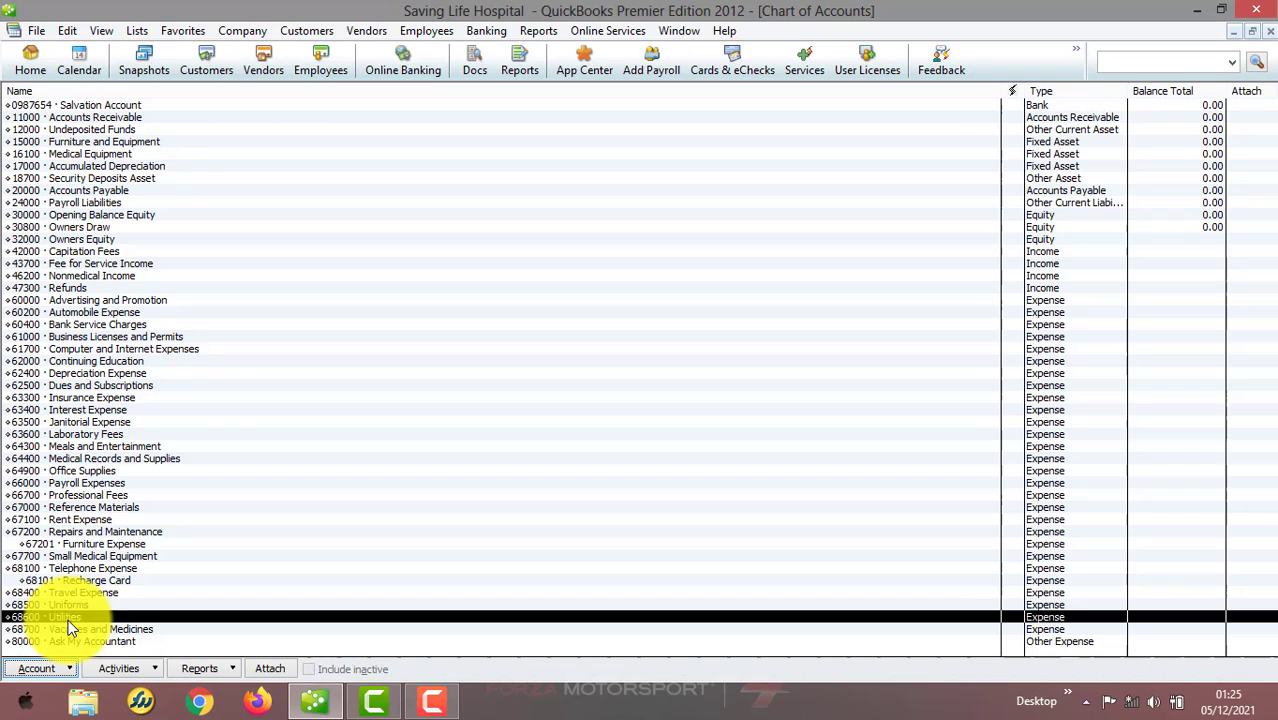
pyautogui.click(64, 666)
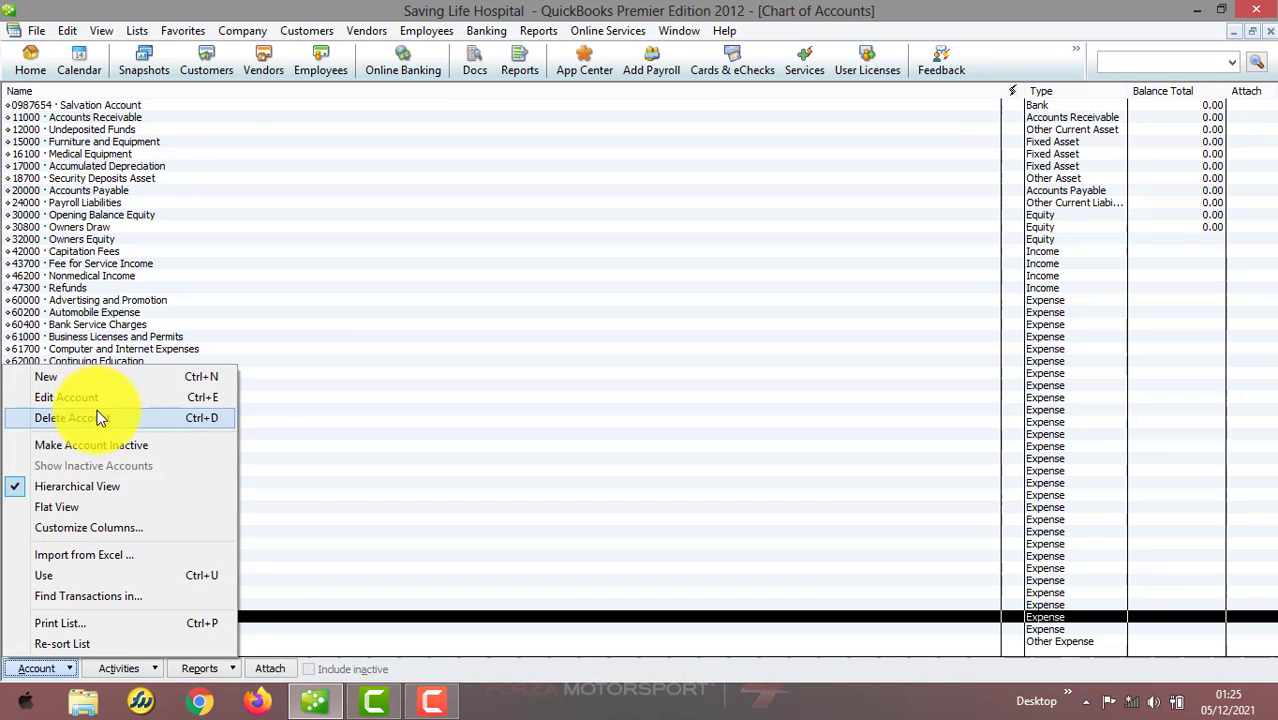
pyautogui.click(126, 380)
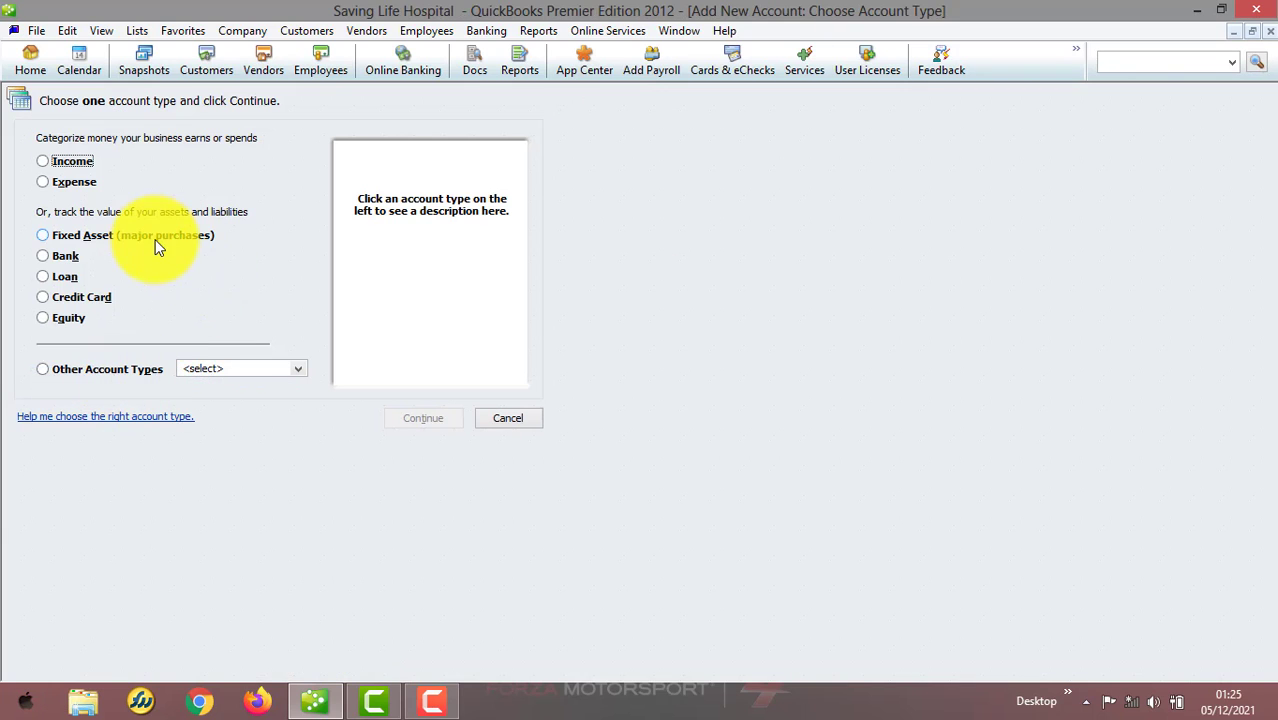
pyautogui.click(84, 187)
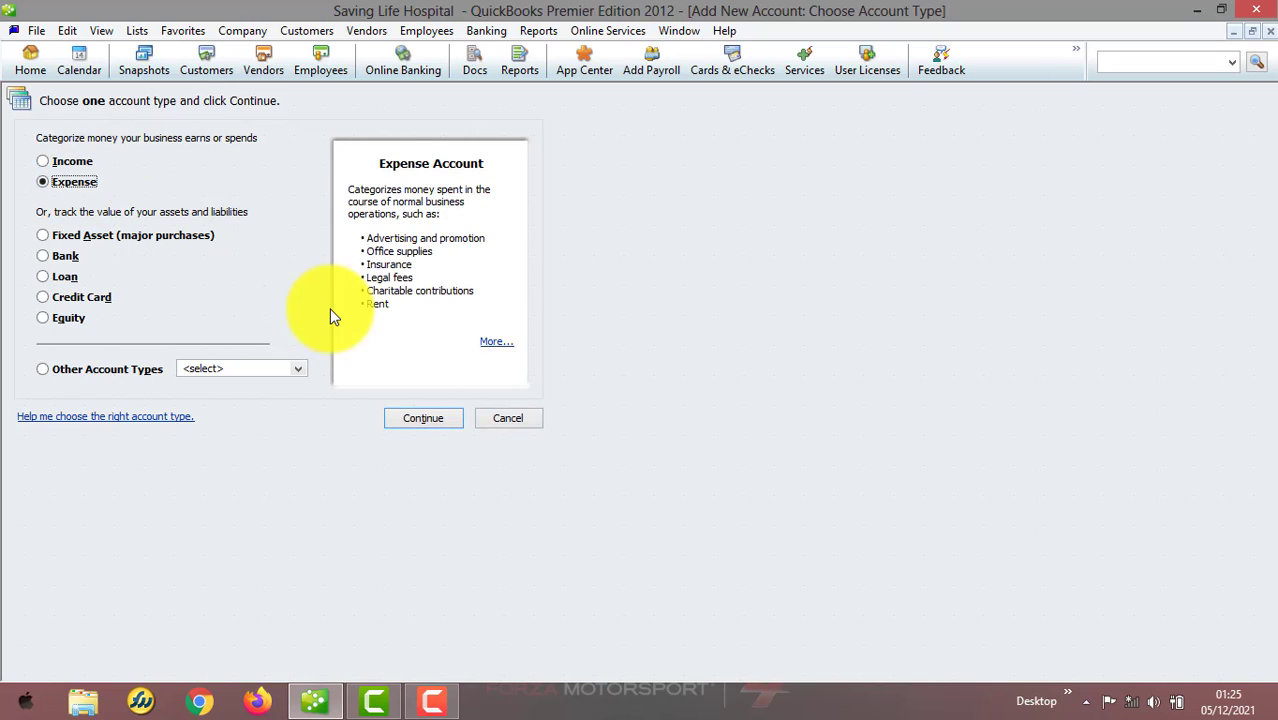
pyautogui.click(400, 414)
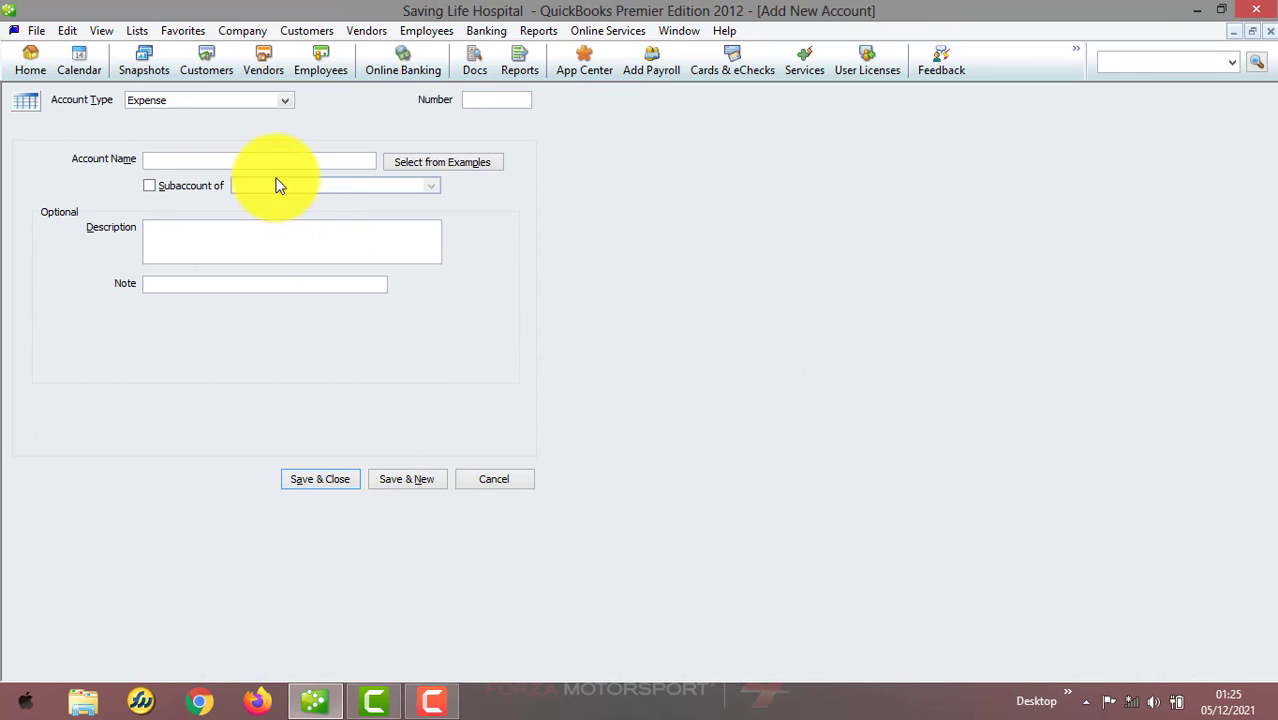
# Name the account Electricity and make it a subaccount of 68600 · Utilities
pyautogui.click(273, 163)
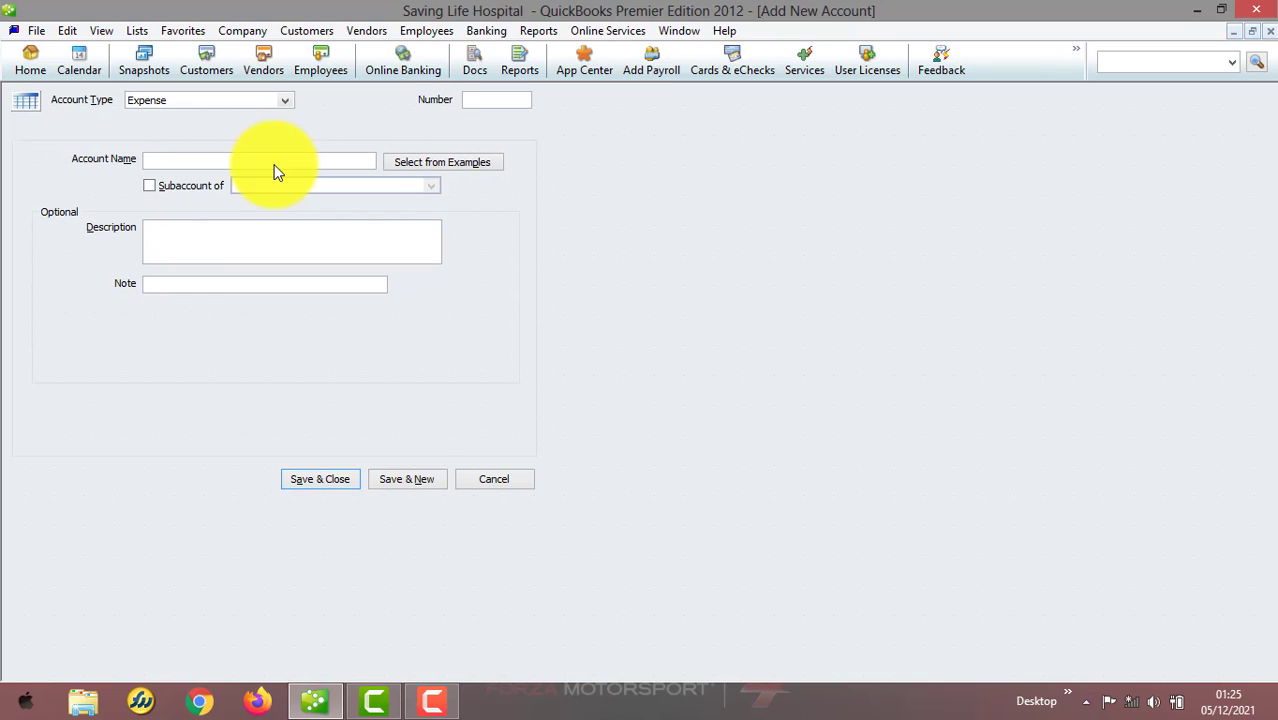
pyautogui.write('Electricity')
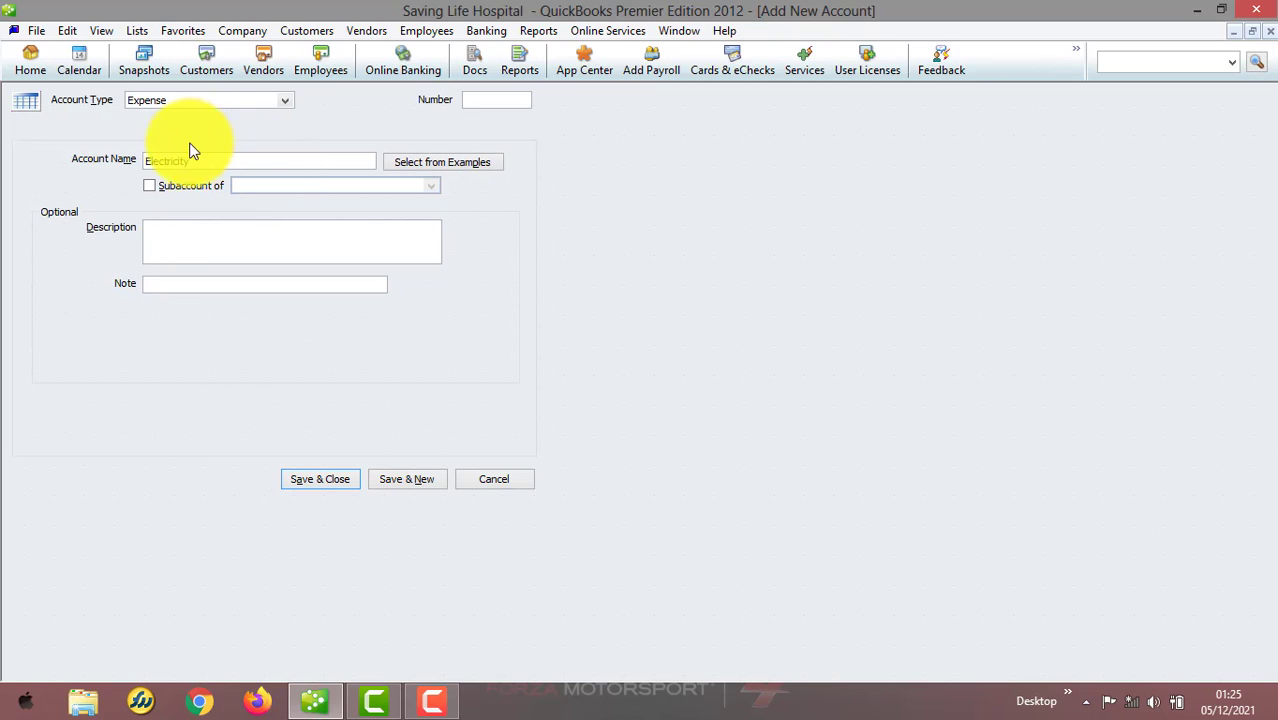
pyautogui.click(172, 195)
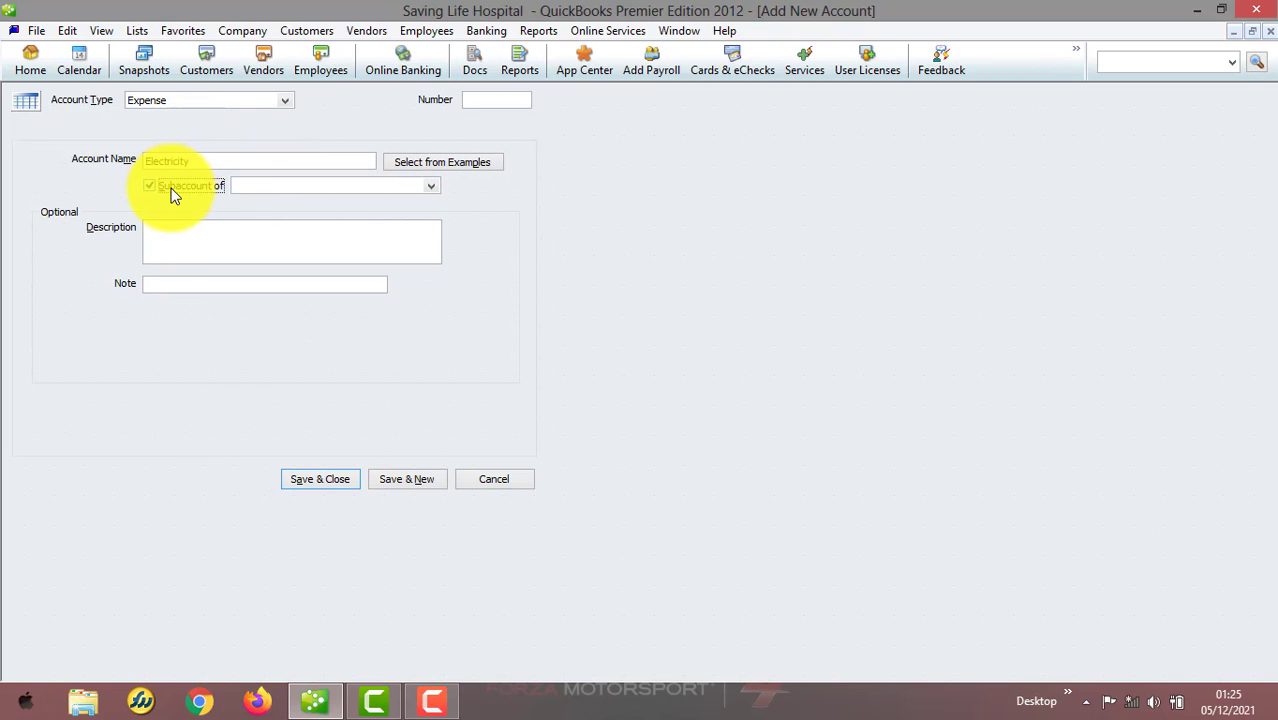
pyautogui.click(432, 188)
pyautogui.write('ut')
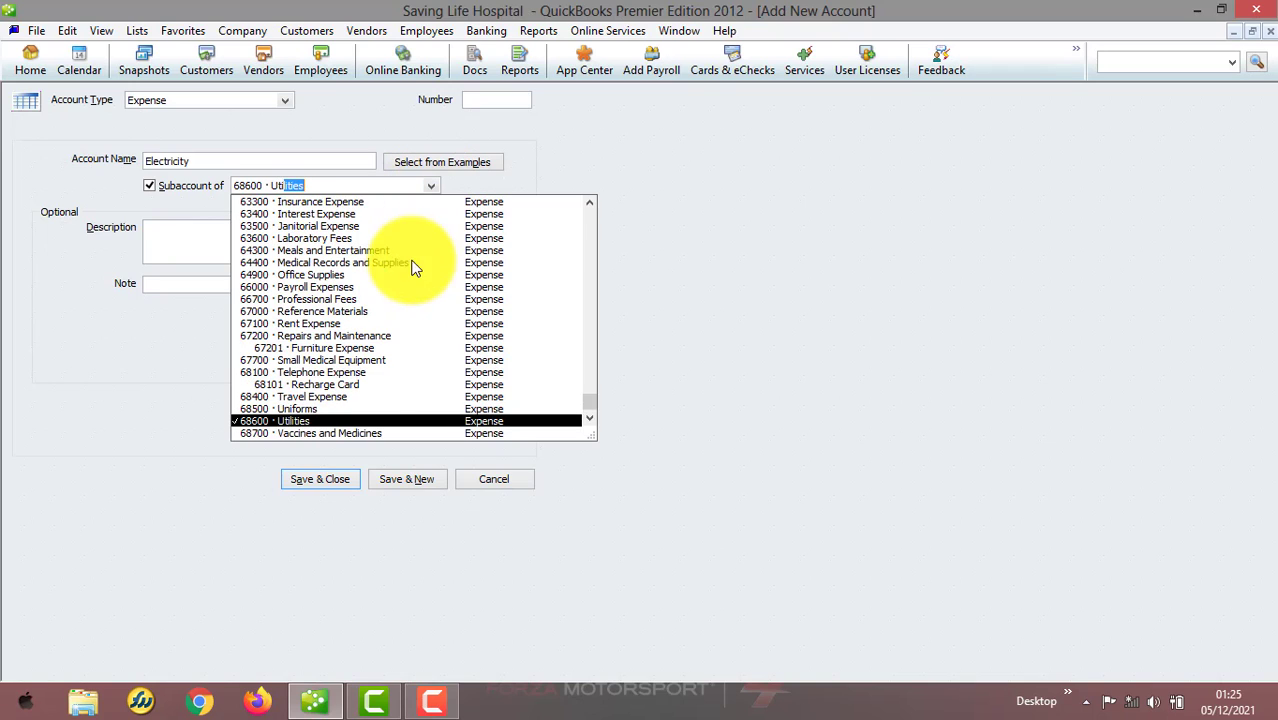
pyautogui.click(339, 420)
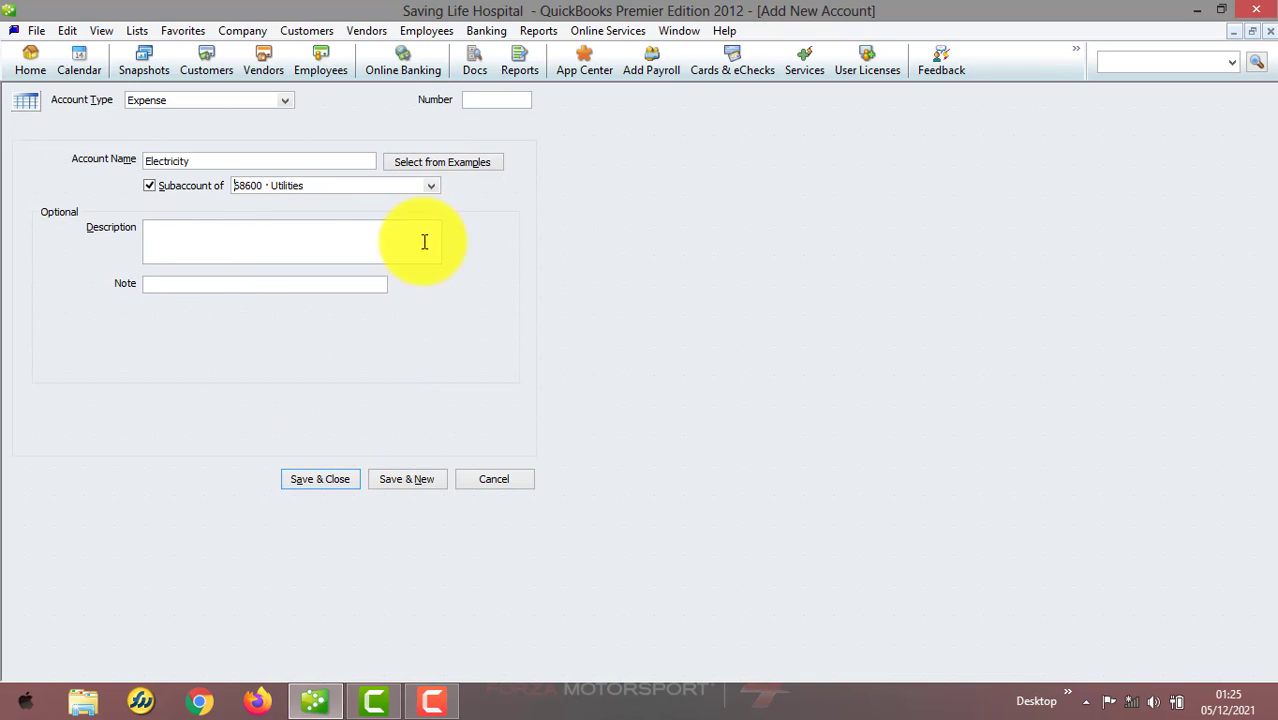
# Give the Electricity account number 68601 and save it
pyautogui.click(310, 481)
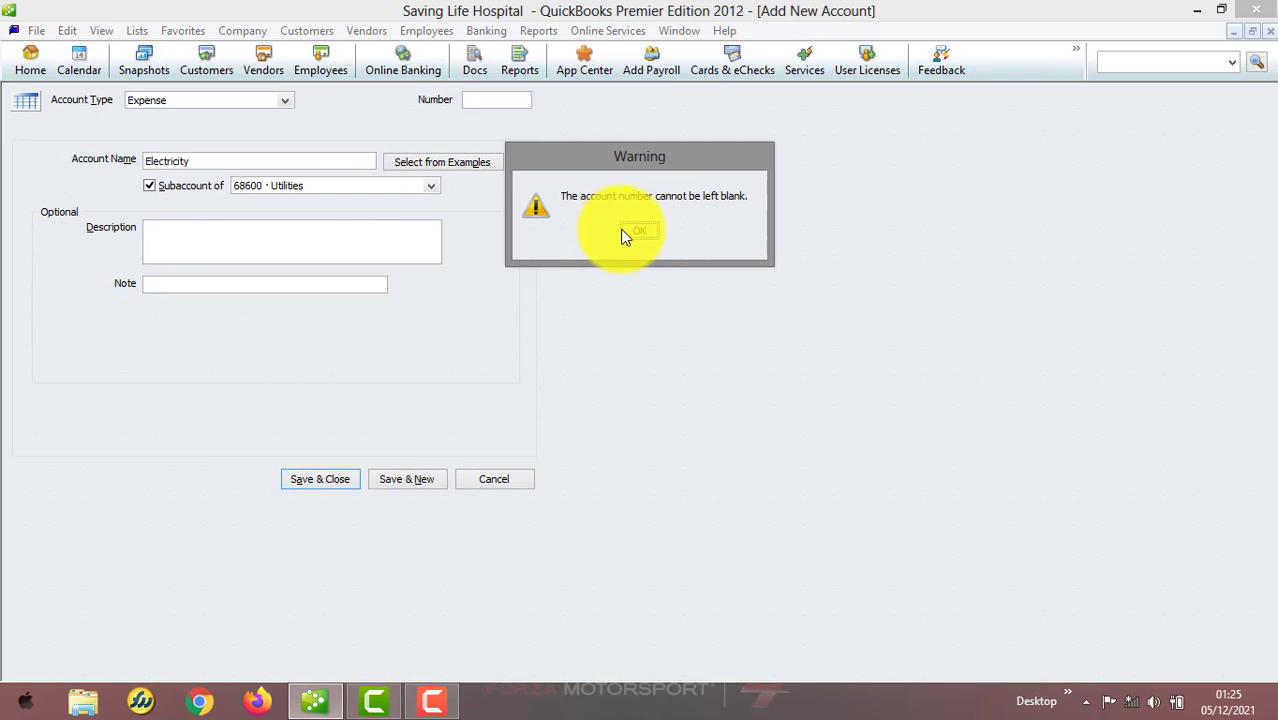
pyautogui.click(639, 232)
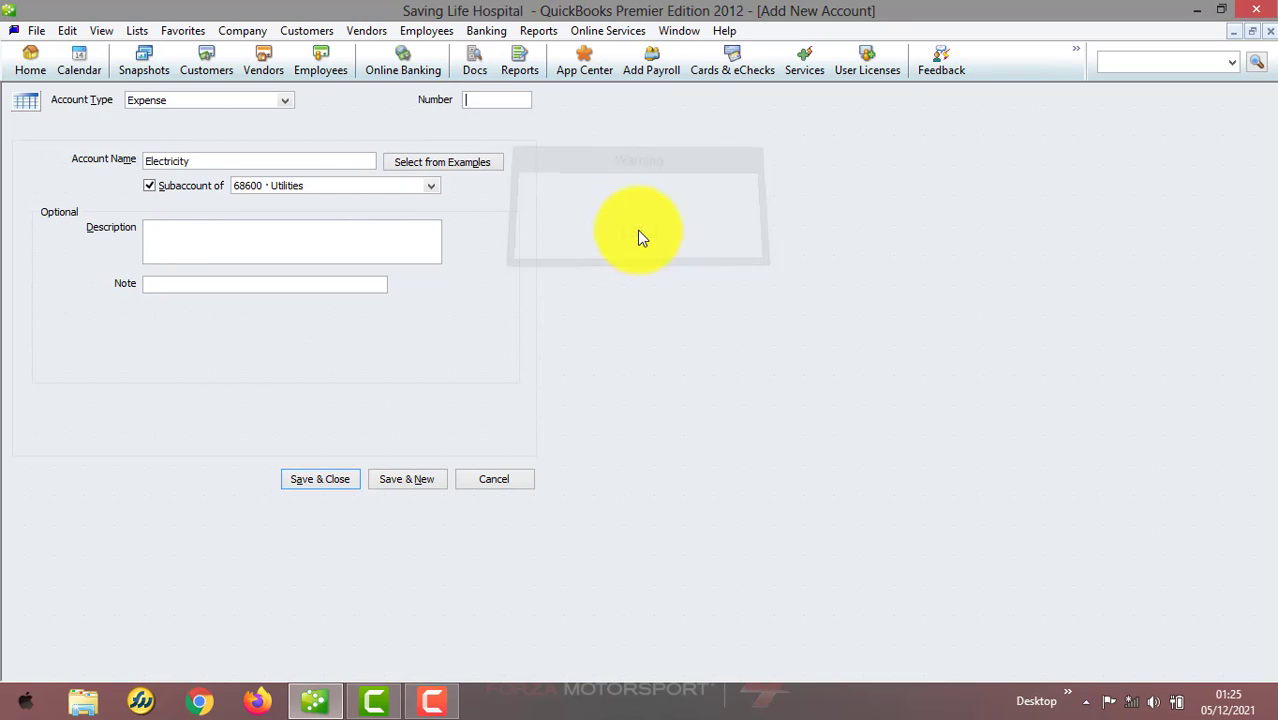
pyautogui.click(495, 99)
pyautogui.write('68601')
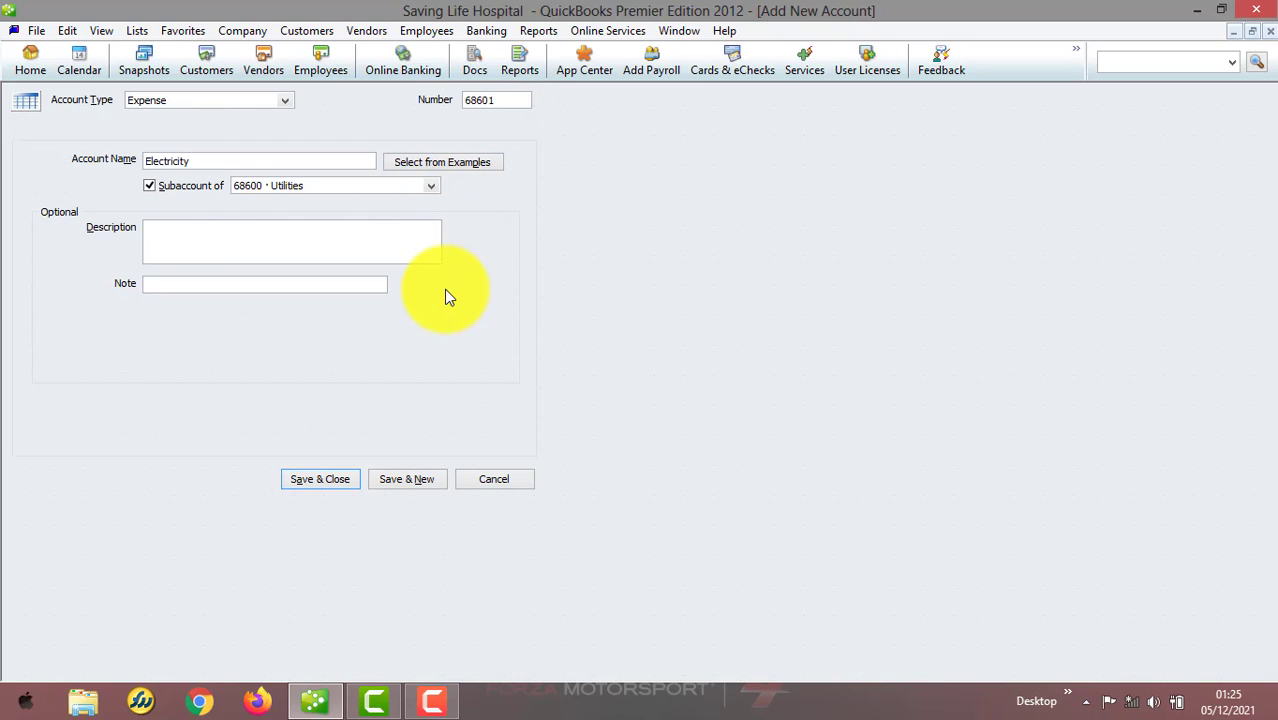
pyautogui.click(340, 479)
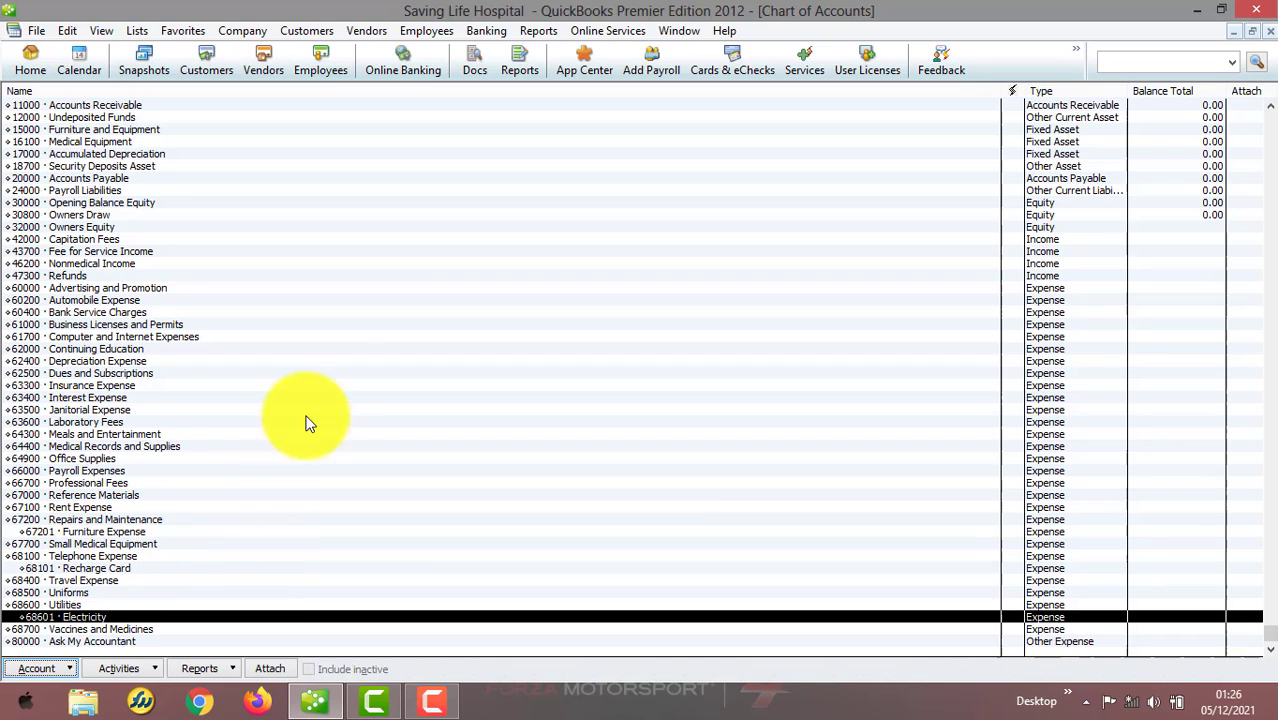
# Close the Chart of Accounts and try turning class tracking on in Accounting company preferences, clearing it before saving
pyautogui.click(1271, 35)
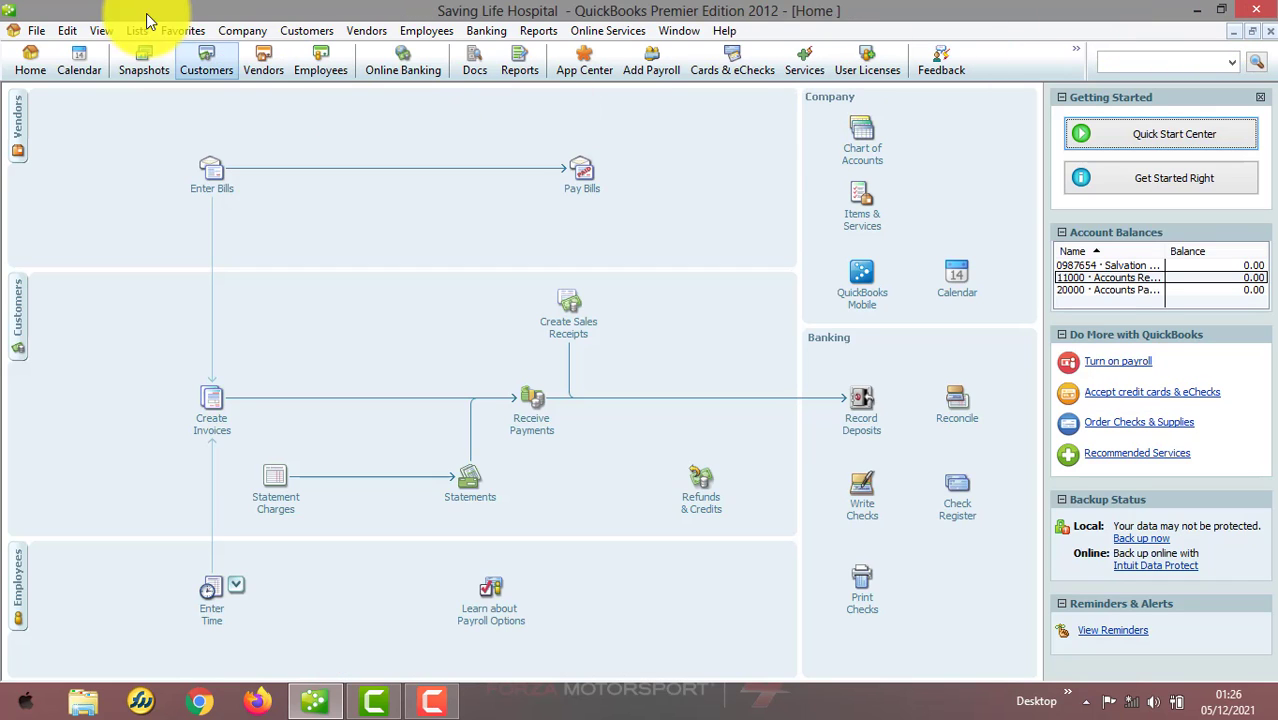
pyautogui.click(68, 30)
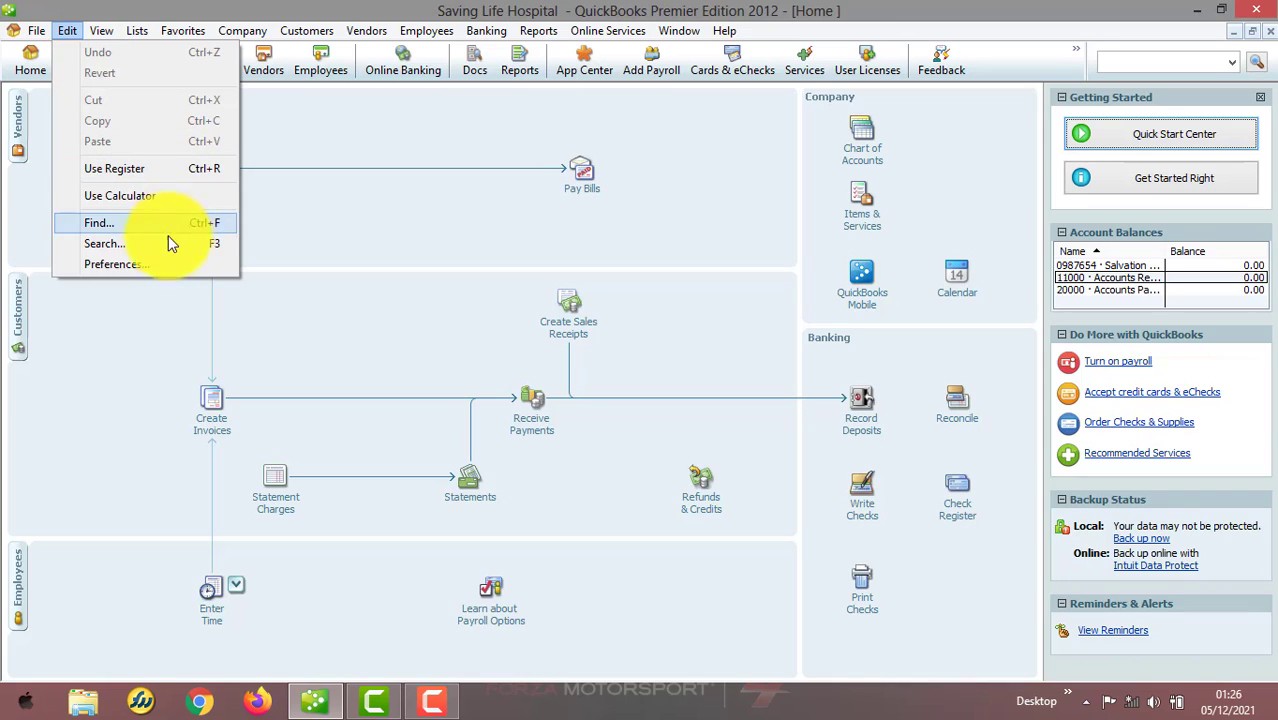
pyautogui.click(166, 265)
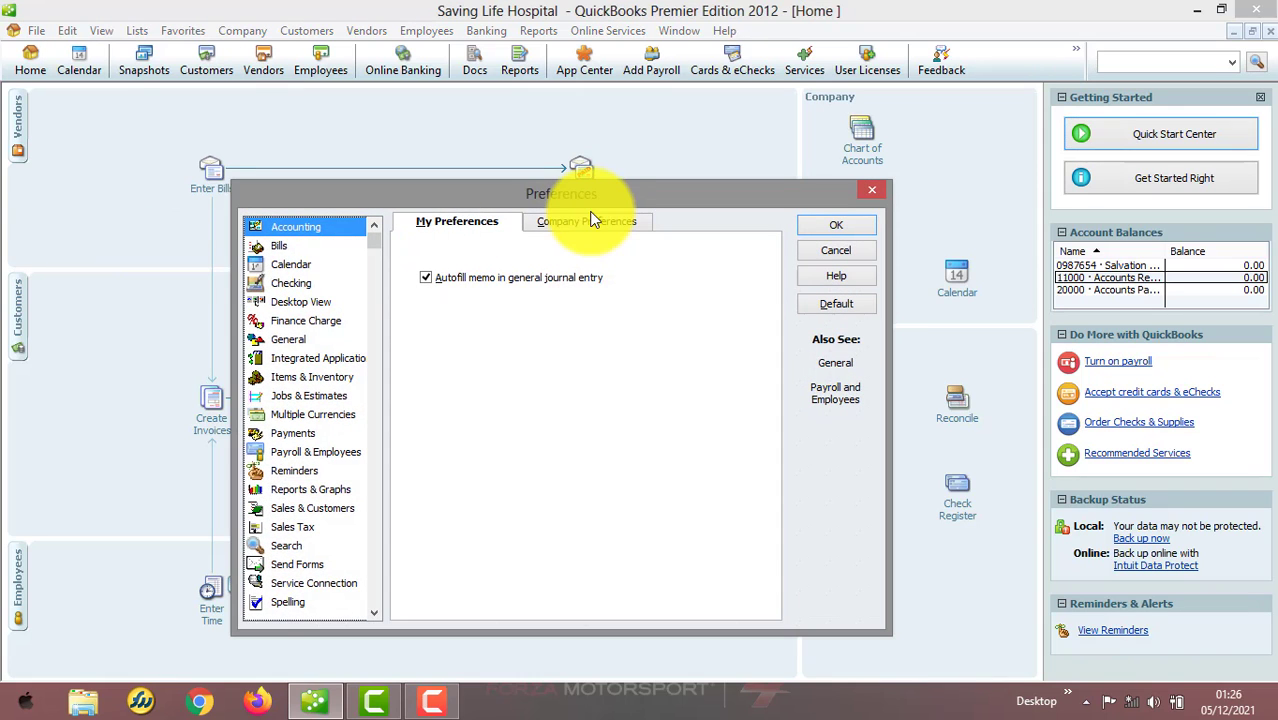
pyautogui.click(590, 224)
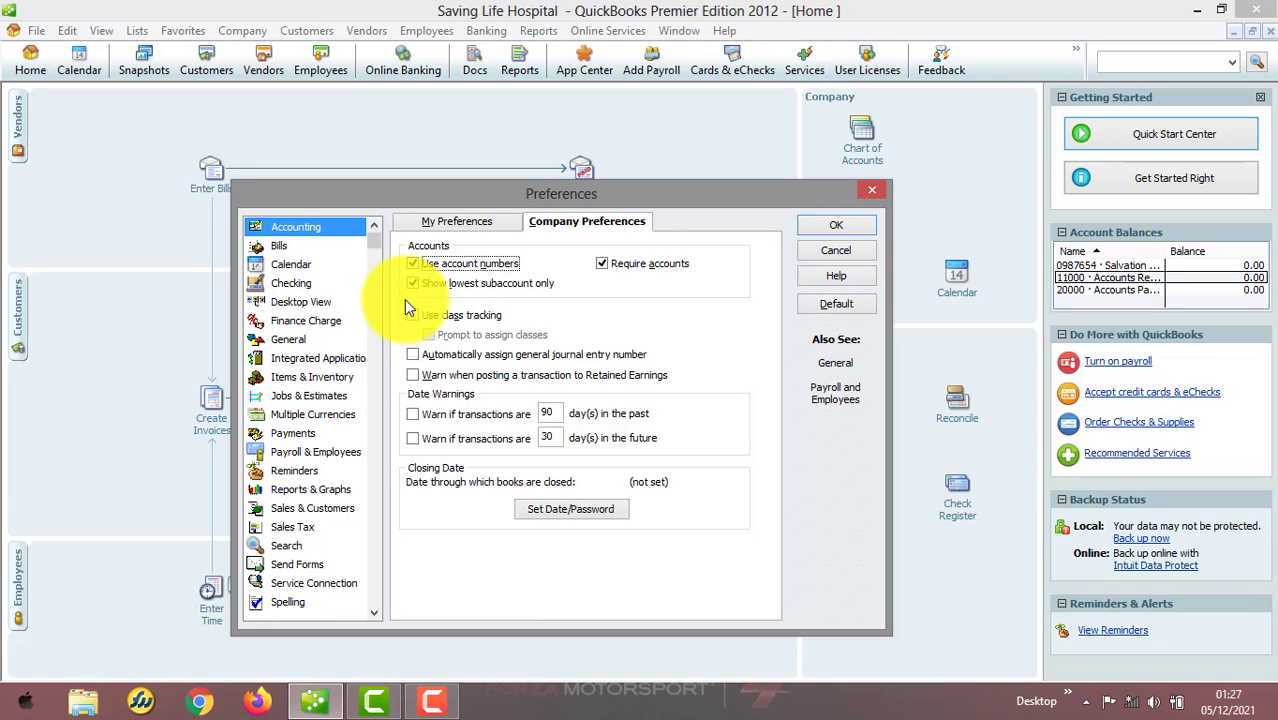
pyautogui.click(415, 315)
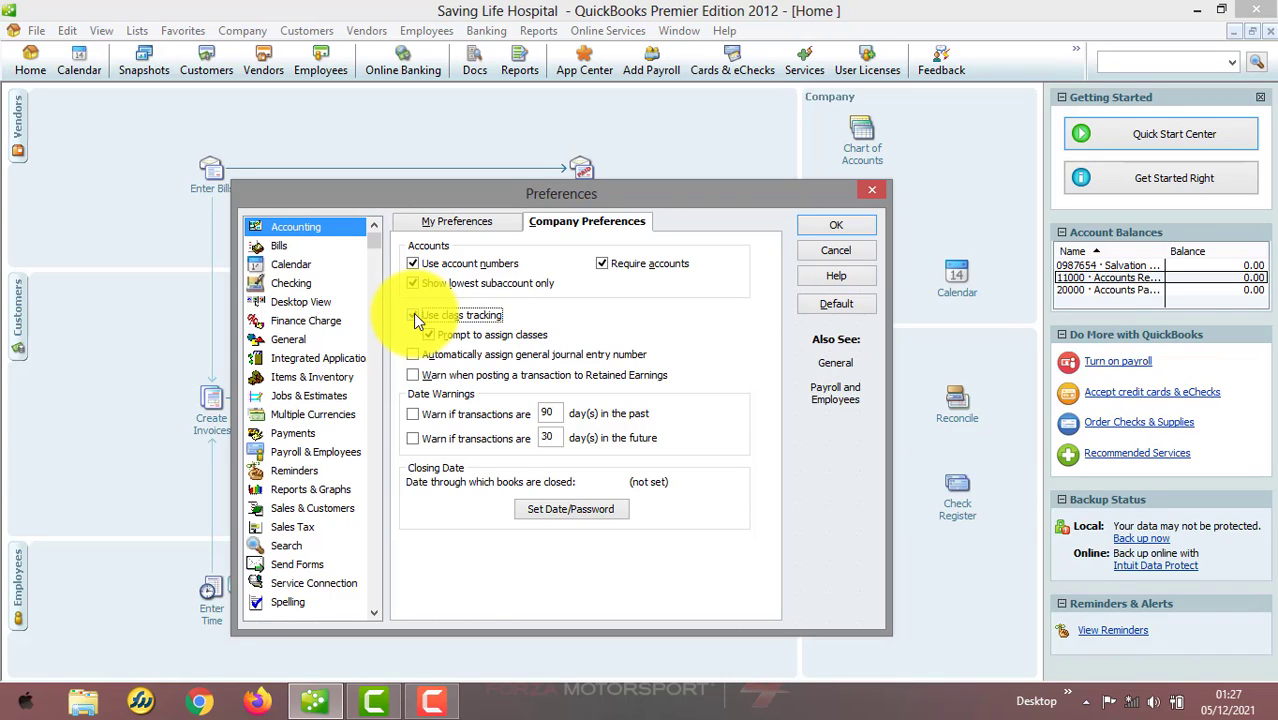
pyautogui.click(413, 315)
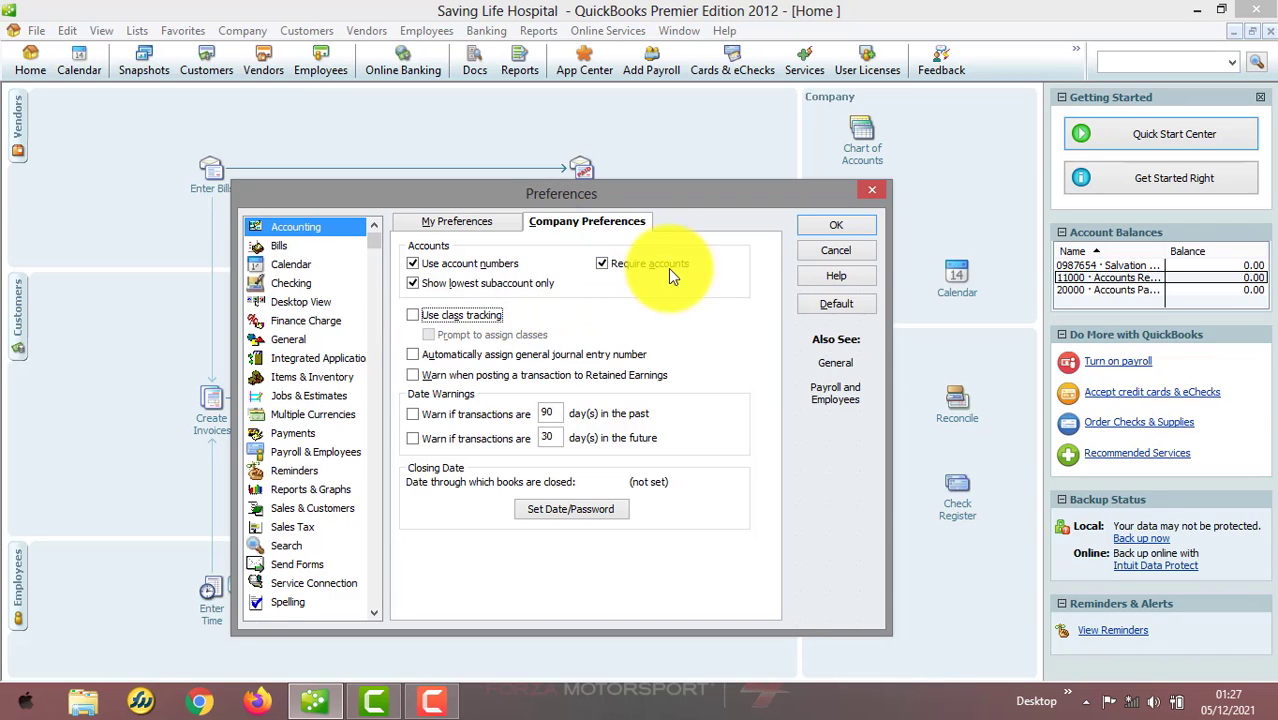
pyautogui.click(830, 226)
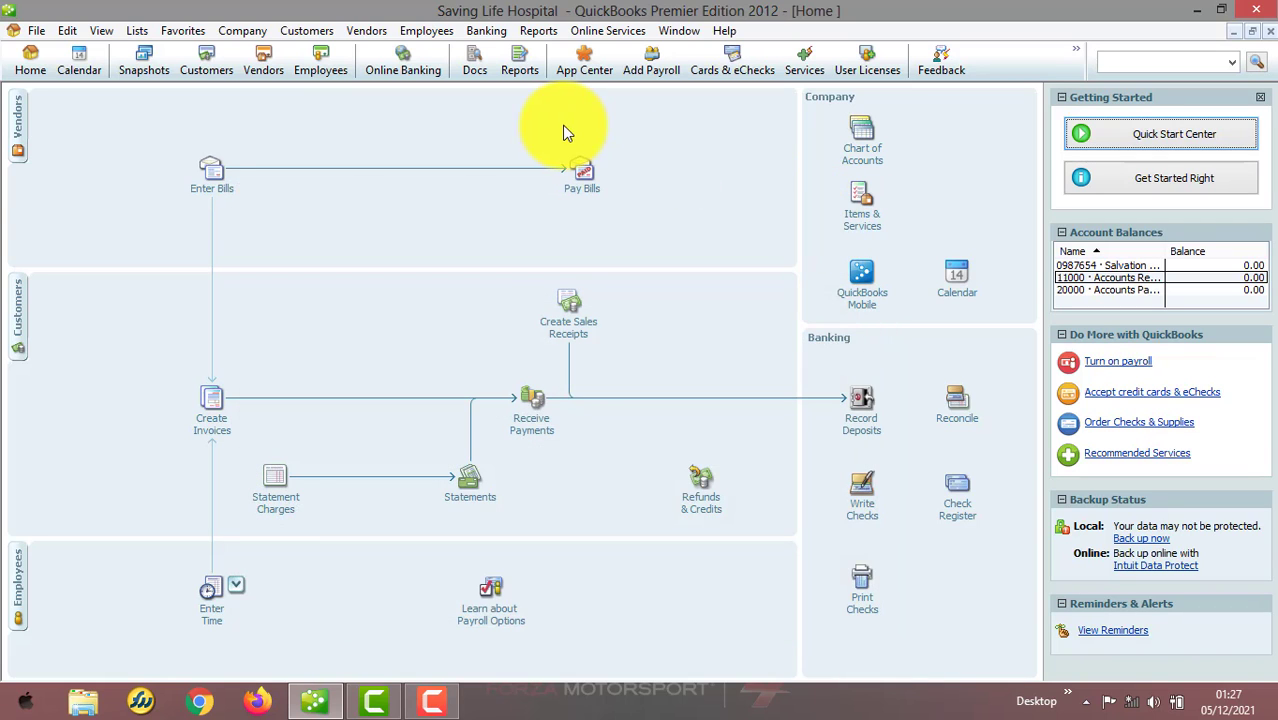
# Open the Enter Sales Receipts form
pyautogui.click(140, 30)
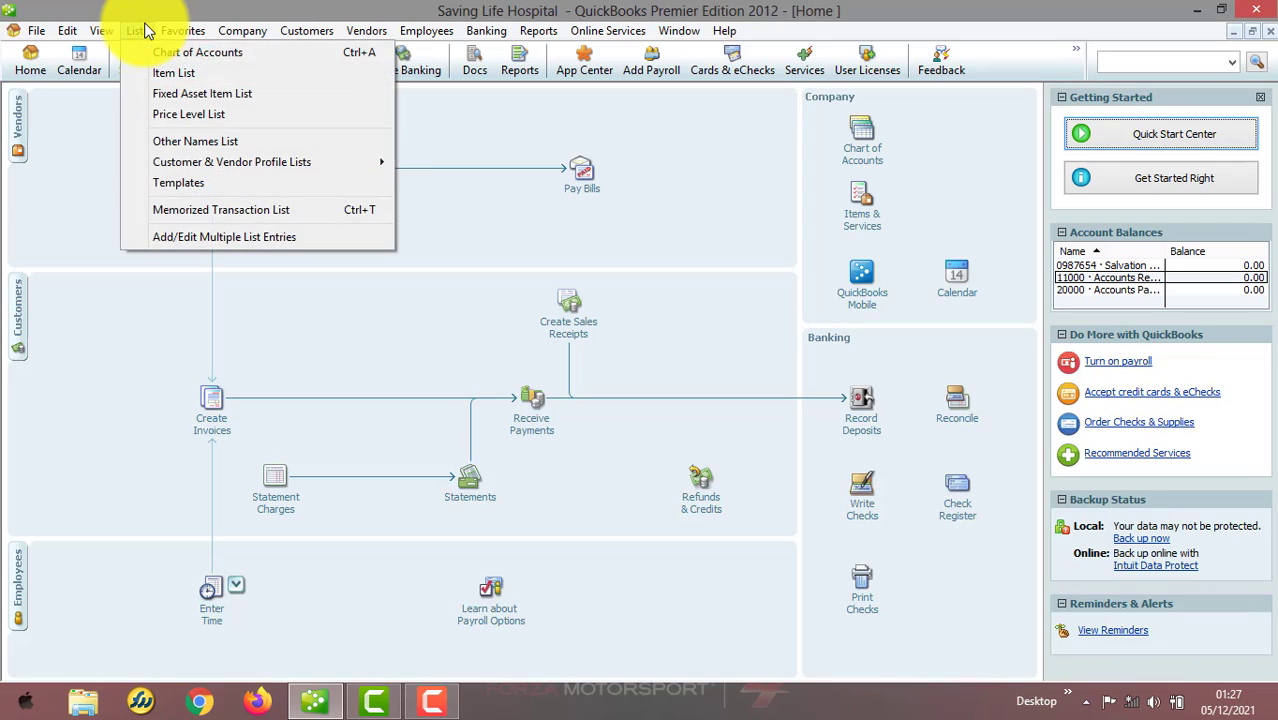
pyautogui.click(146, 31)
pyautogui.click(170, 36)
pyautogui.moveTo(138, 34)
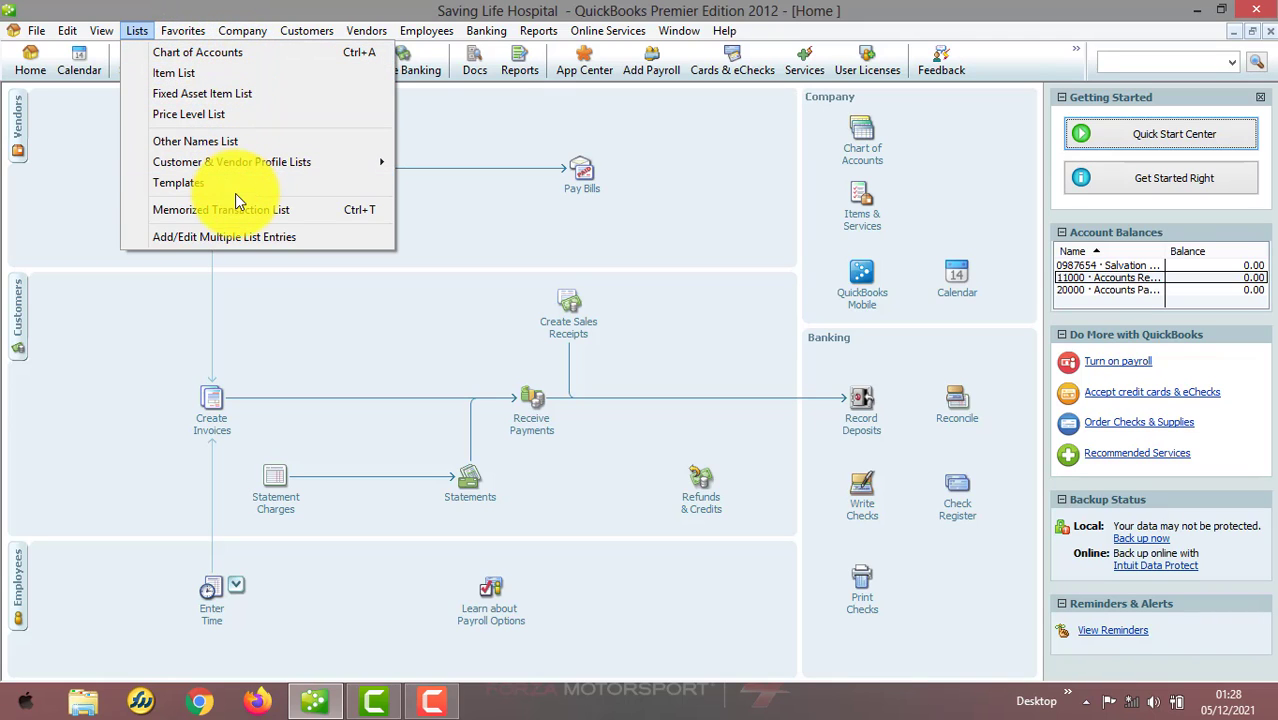
pyautogui.moveTo(299, 29)
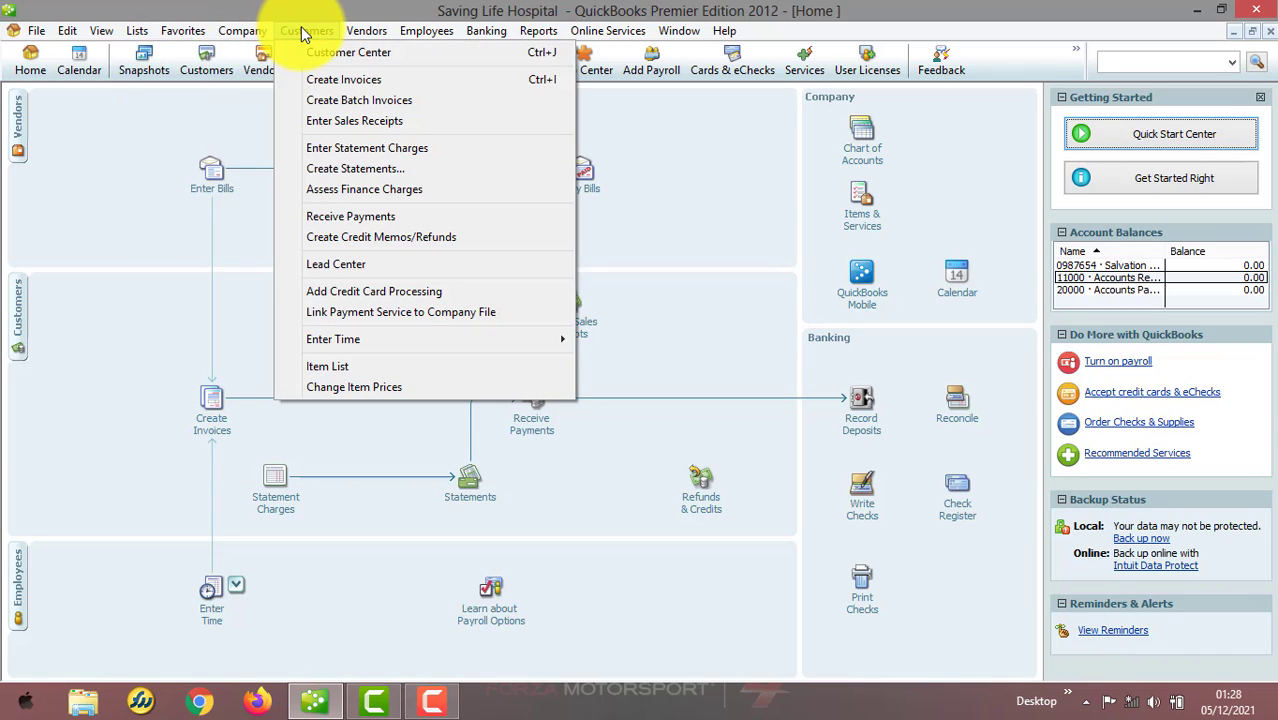
pyautogui.click(385, 121)
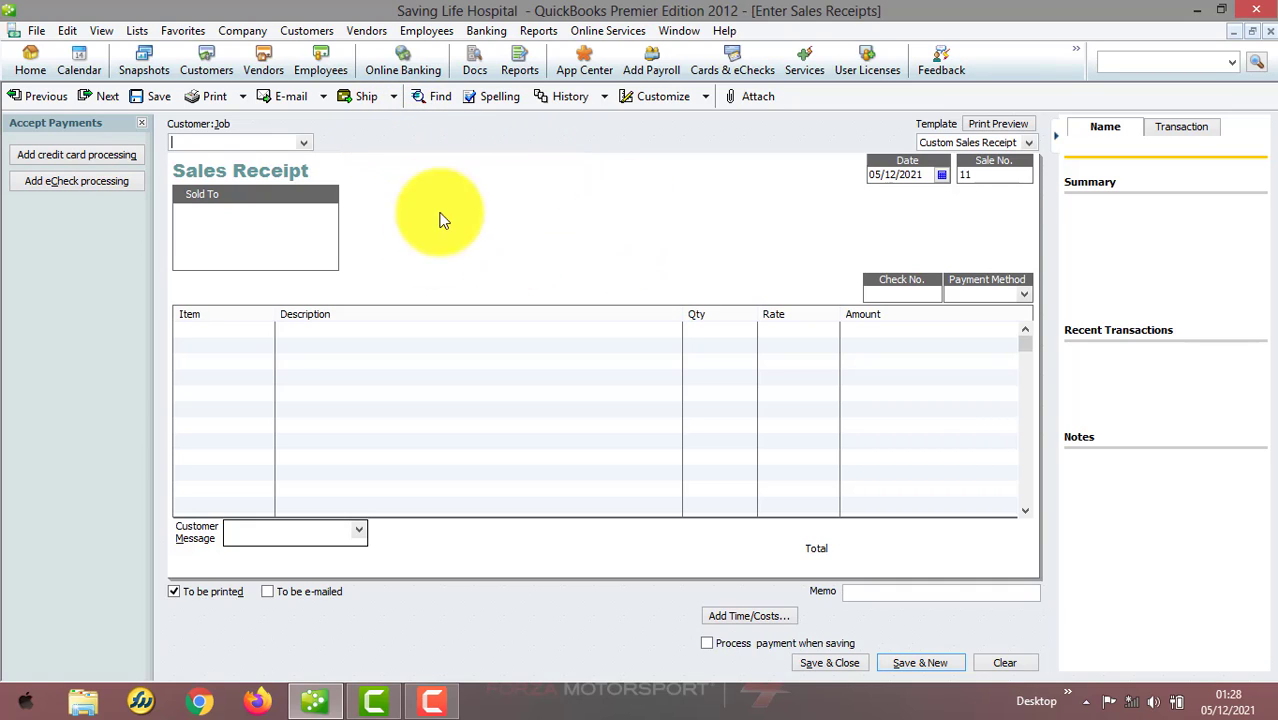
# Turn on class tracking in Accounting company preferences and save
pyautogui.click(67, 30)
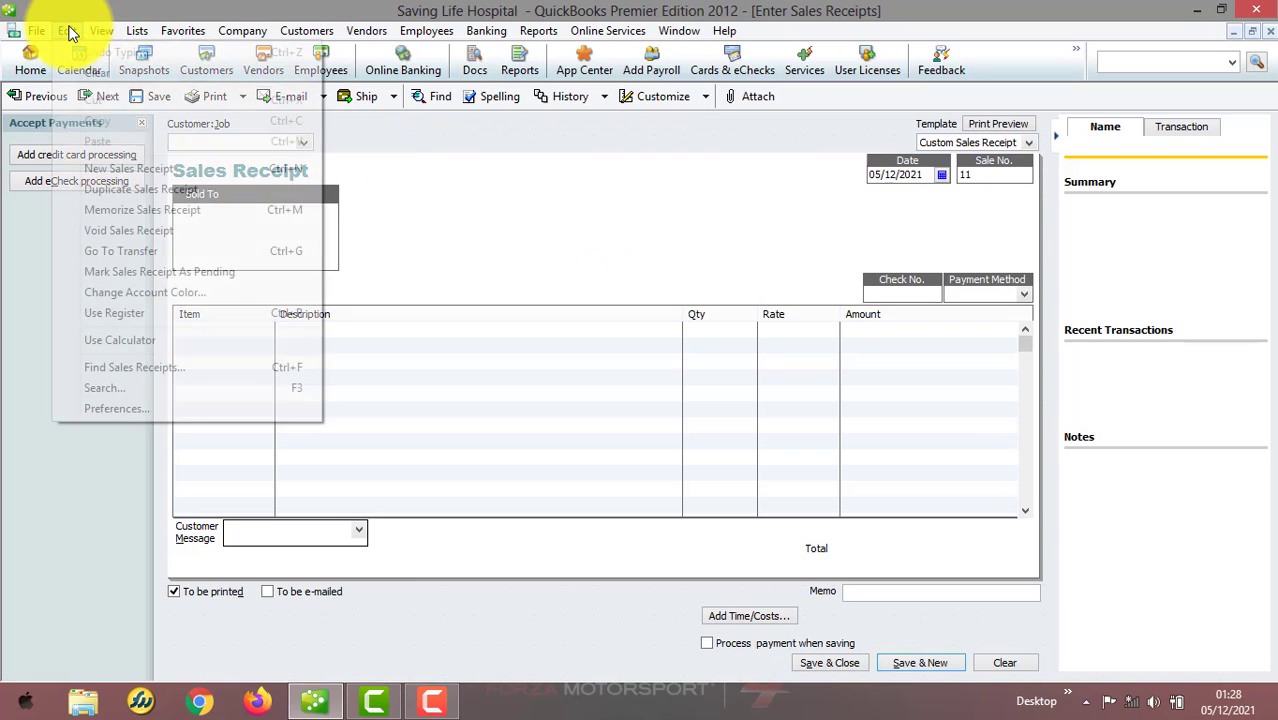
pyautogui.click(145, 410)
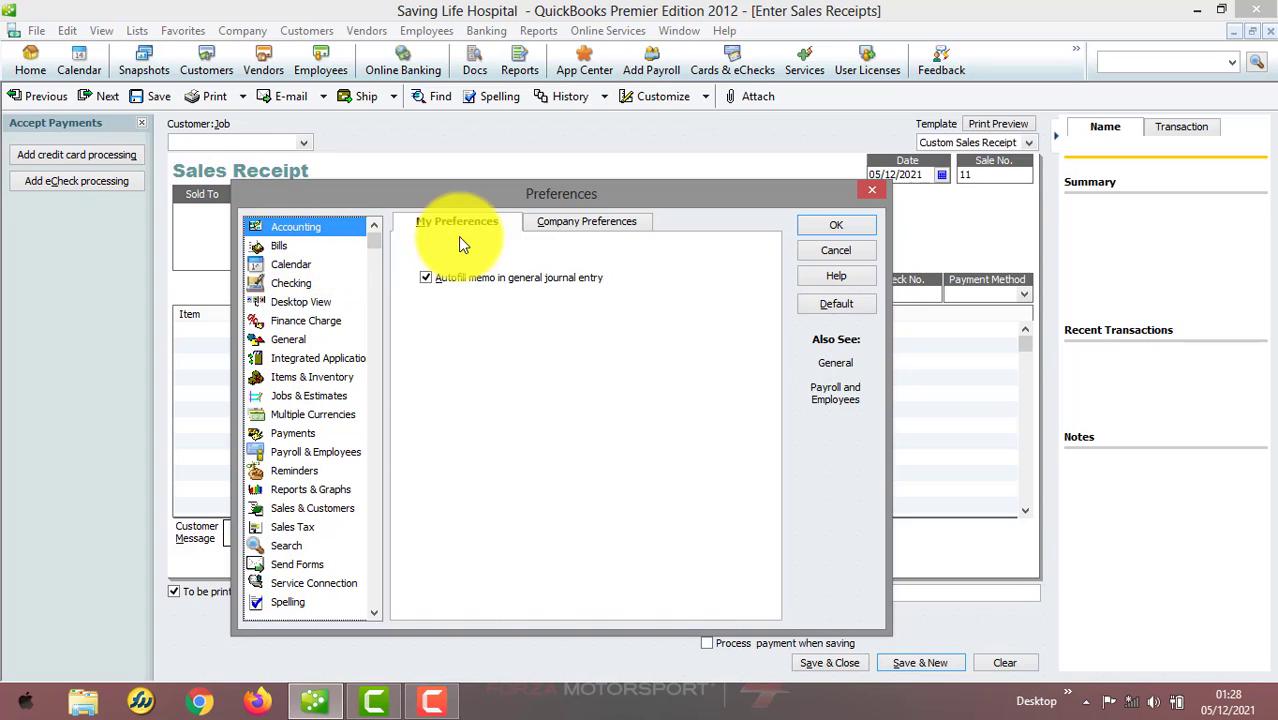
pyautogui.click(565, 221)
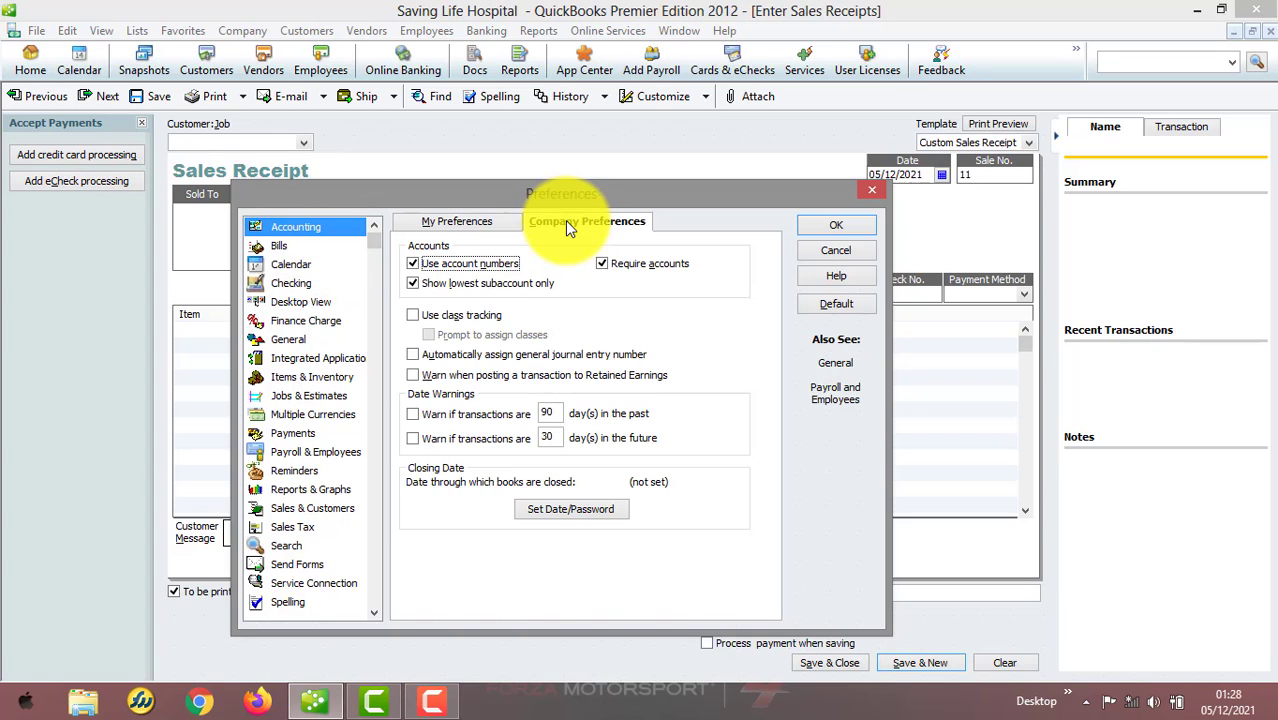
pyautogui.click(419, 315)
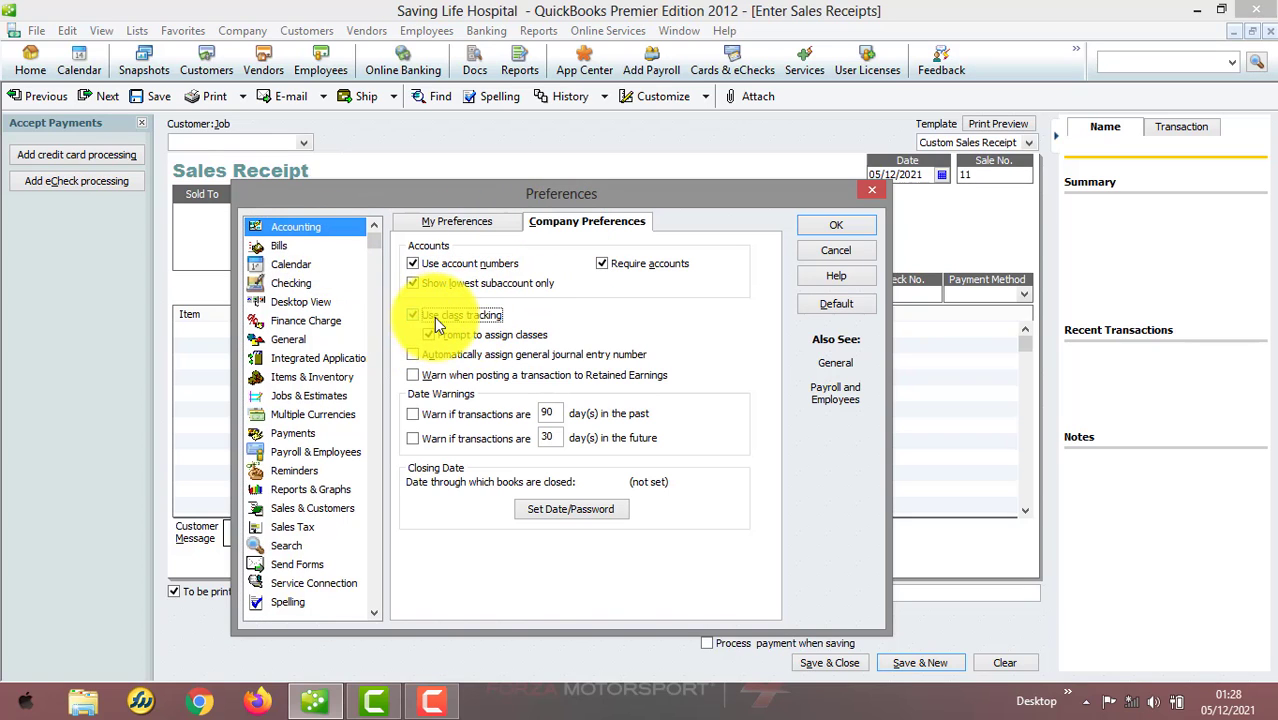
pyautogui.click(840, 224)
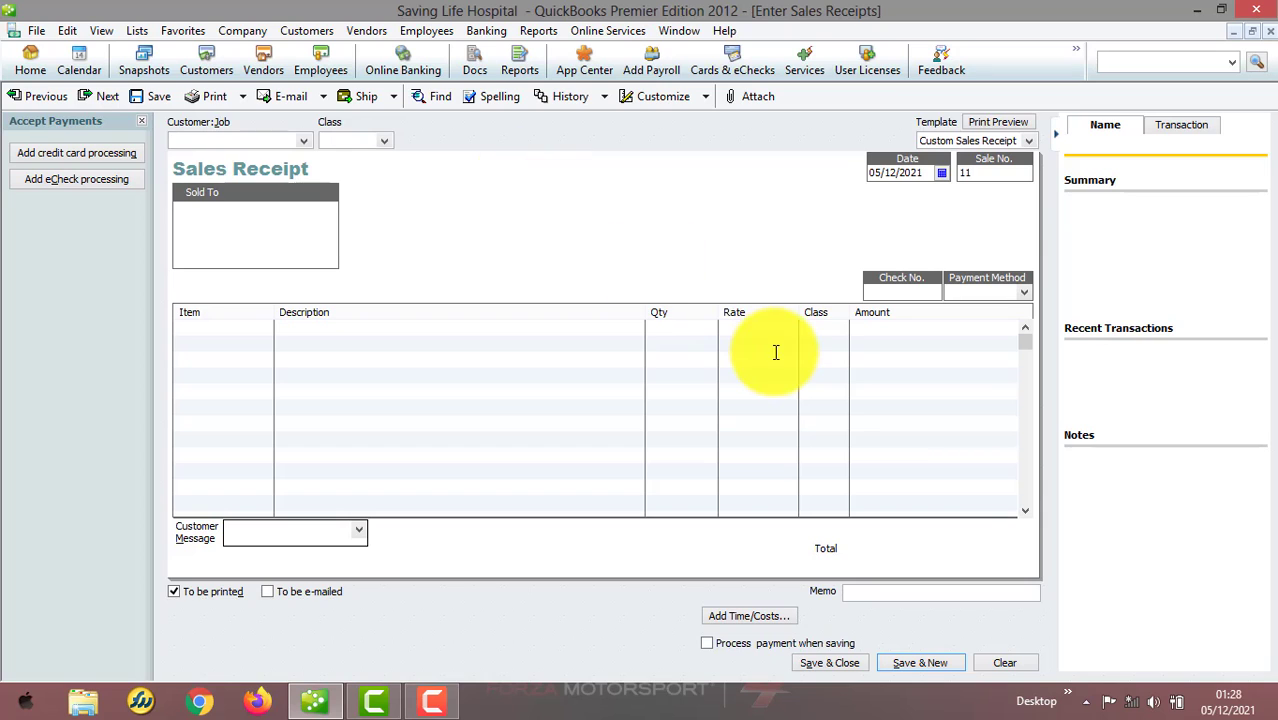
# Open the Class List and create a new class named Health Maintenance
pyautogui.click(135, 30)
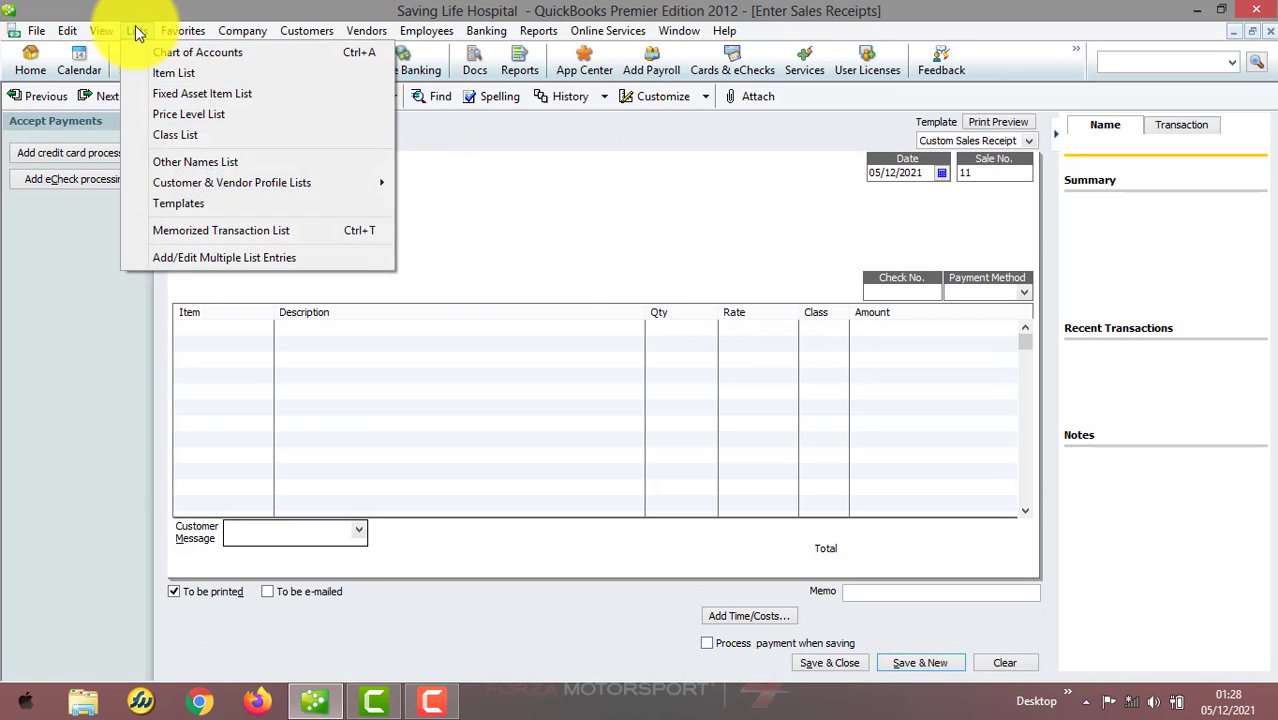
pyautogui.click(235, 138)
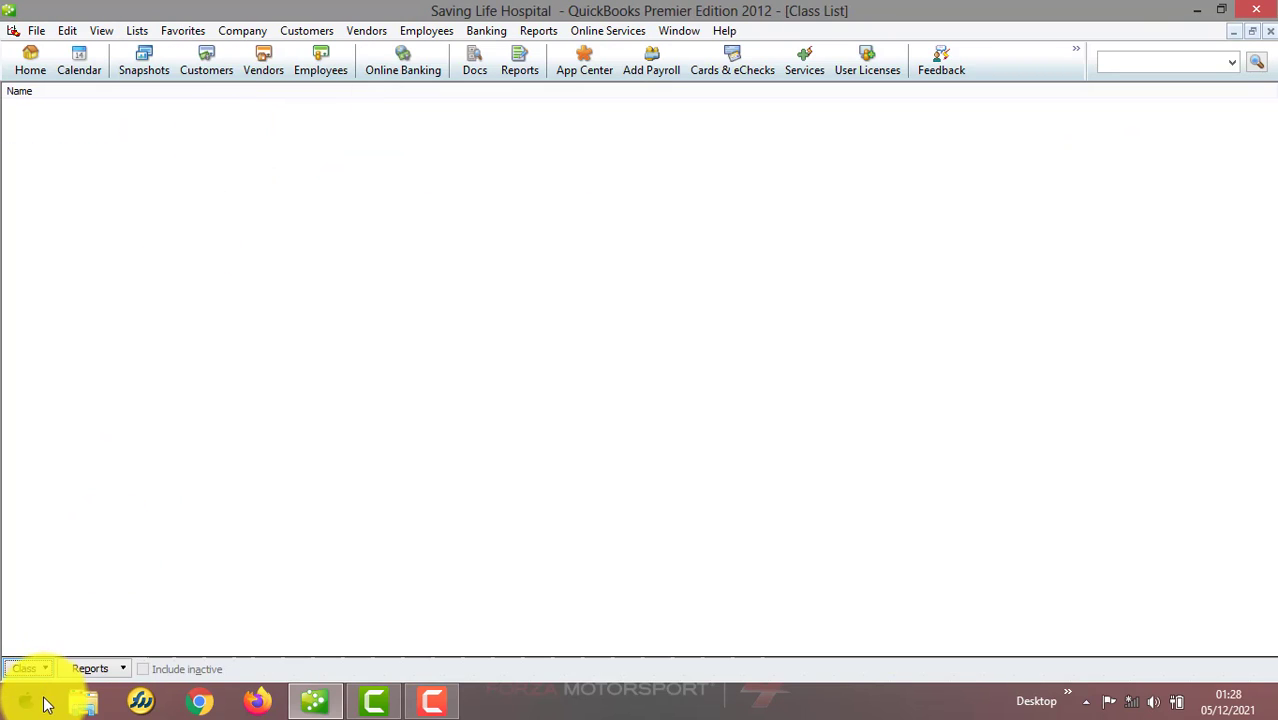
pyautogui.click(46, 664)
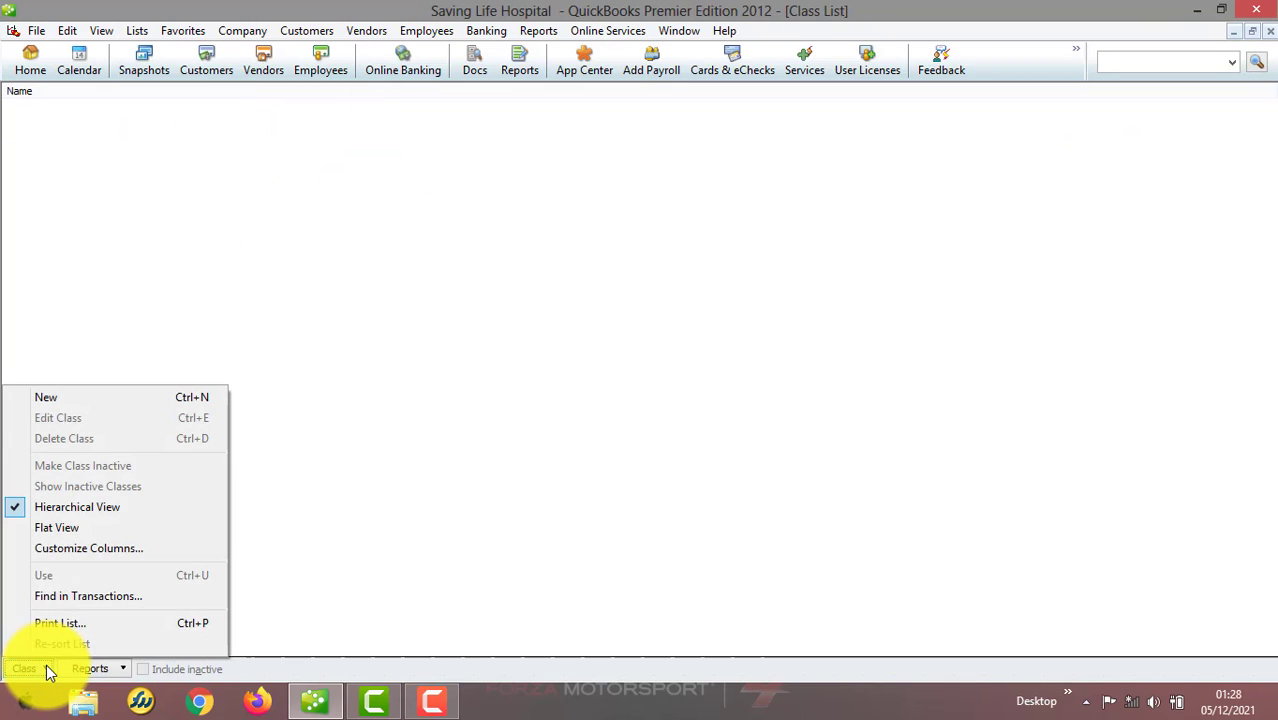
pyautogui.click(139, 396)
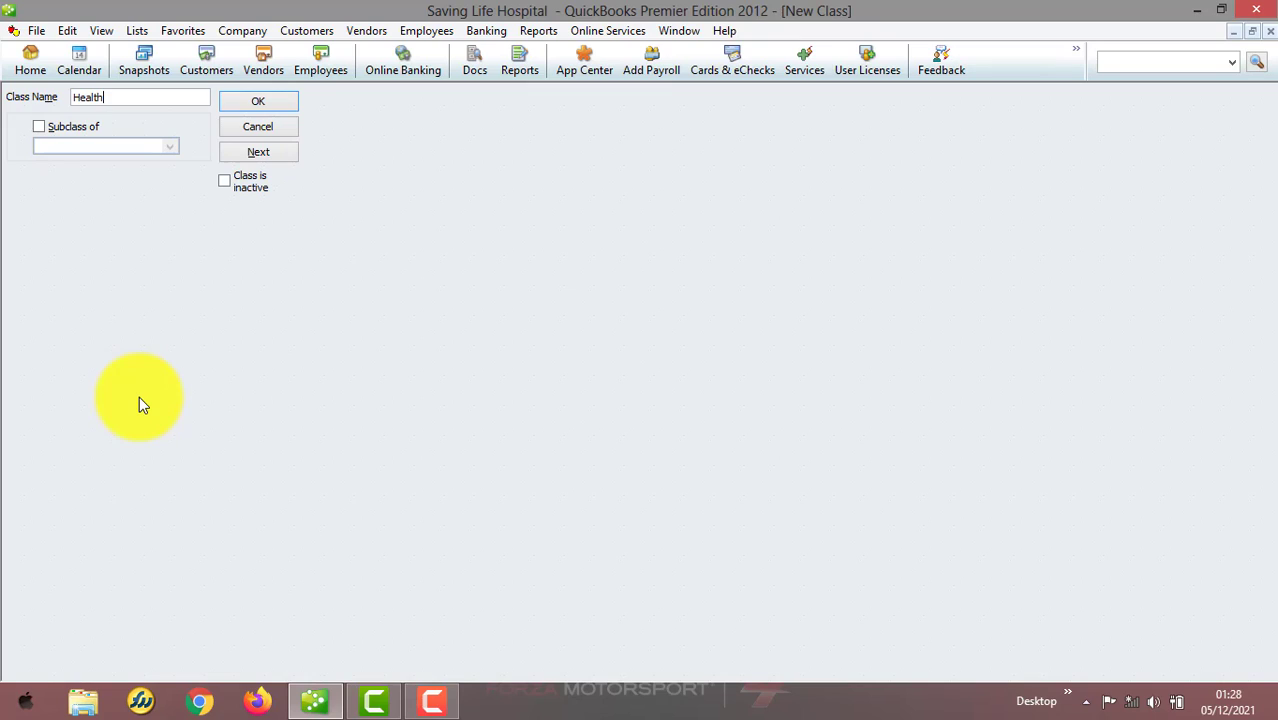
pyautogui.write('Health Maintenance')
pyautogui.click(280, 101)
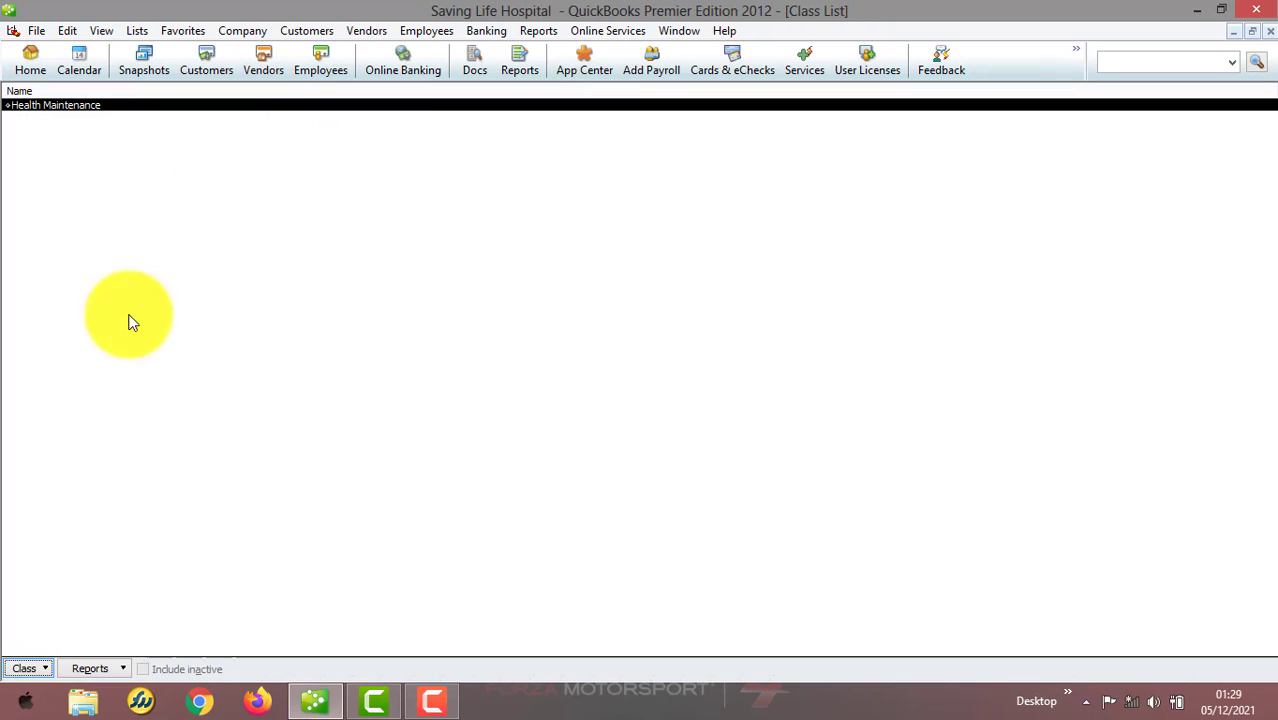
# Create a second class named Record Department and close the Class List
pyautogui.click(43, 666)
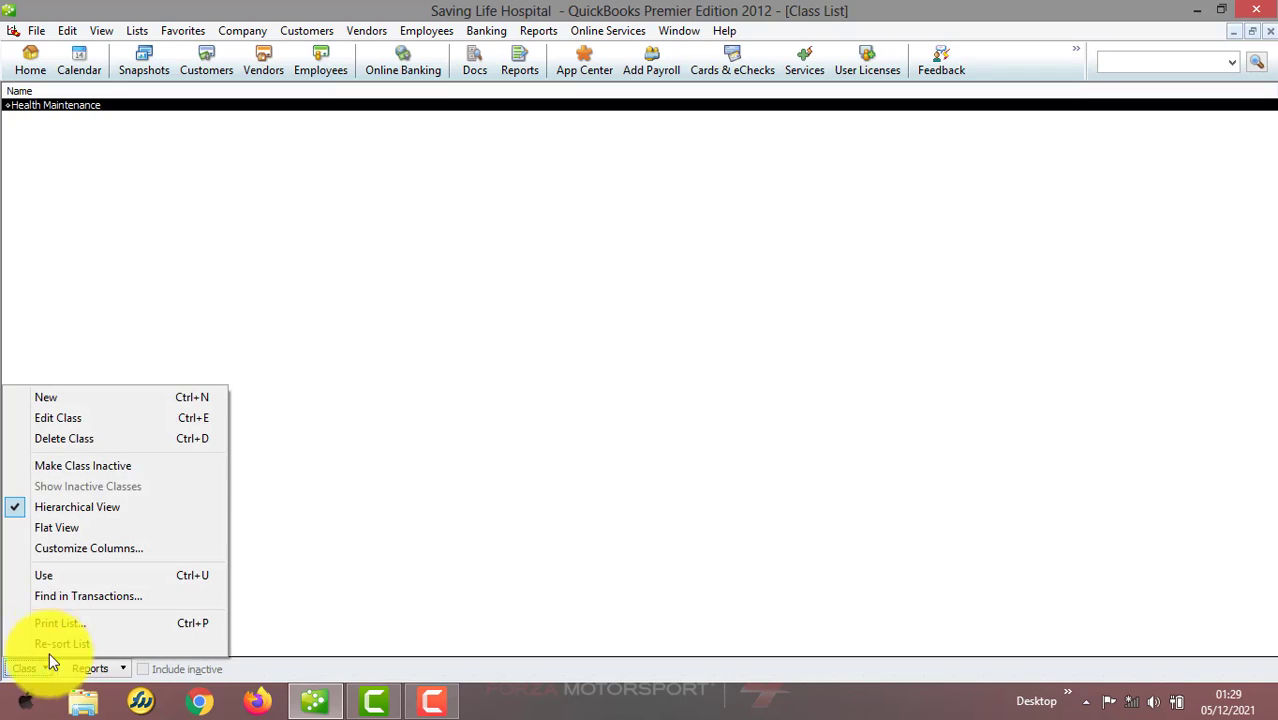
pyautogui.click(135, 397)
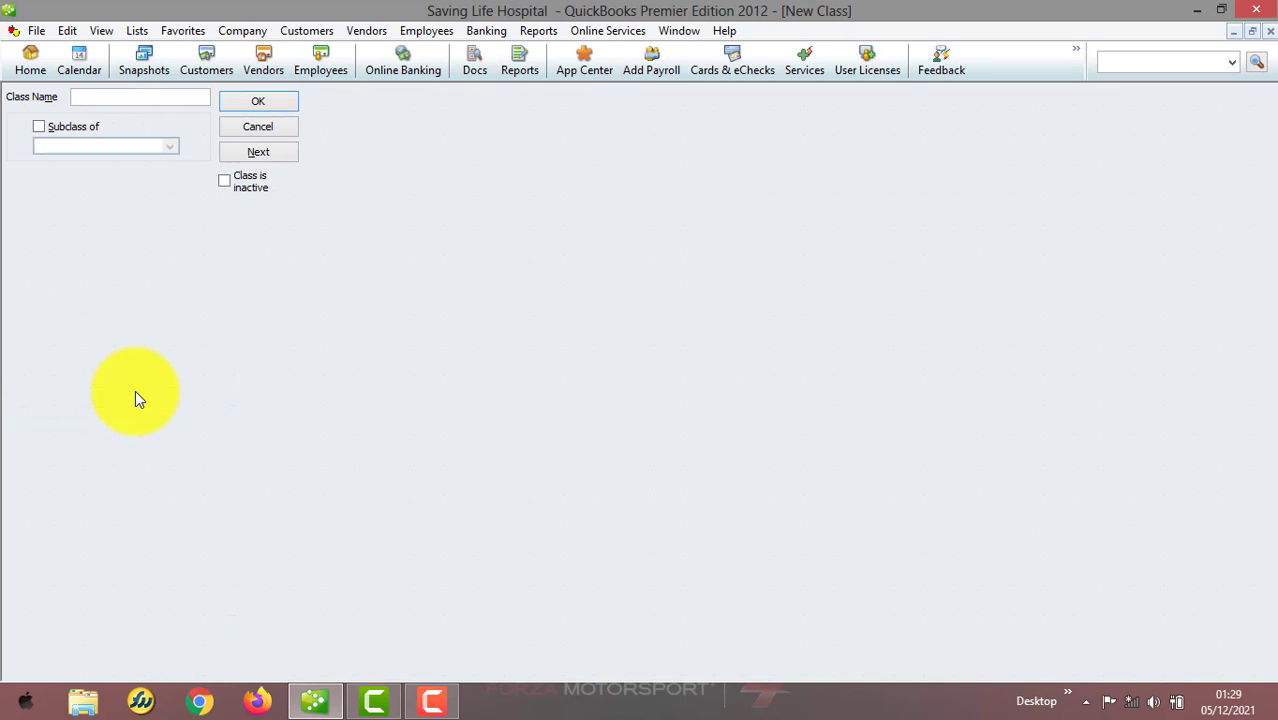
pyautogui.write('R')
pyautogui.write('ecord Department')
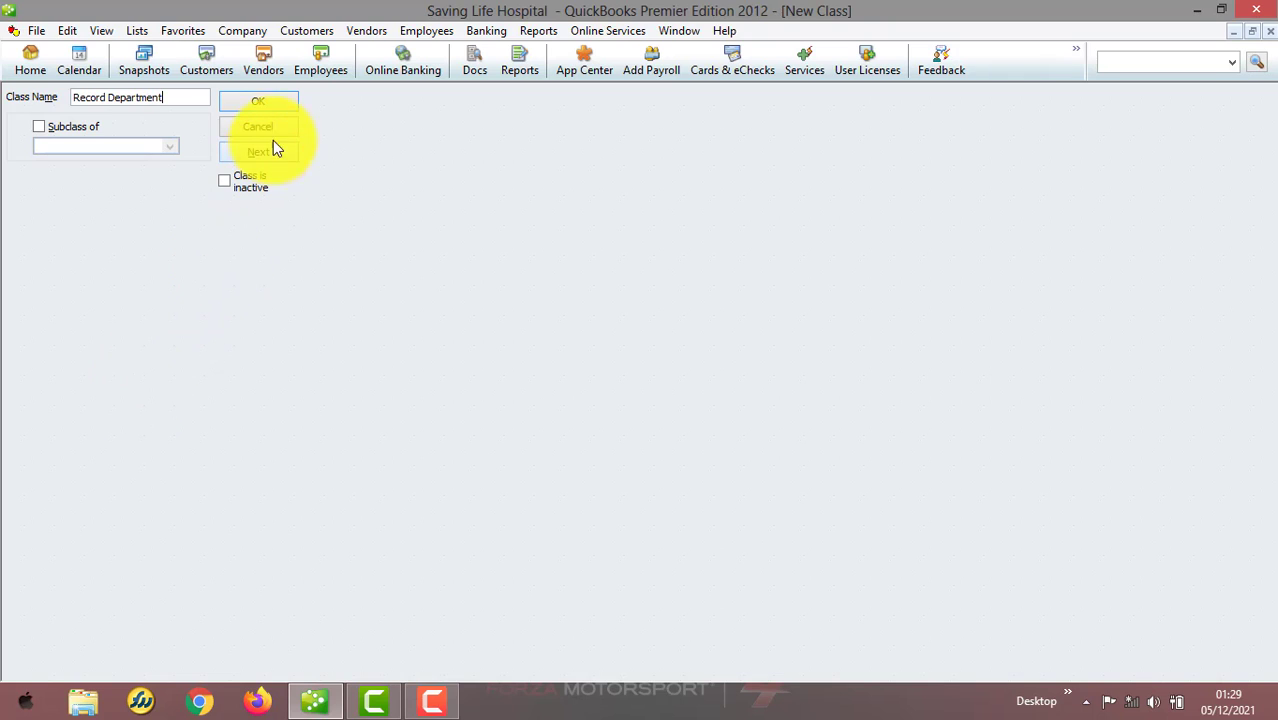
pyautogui.click(287, 102)
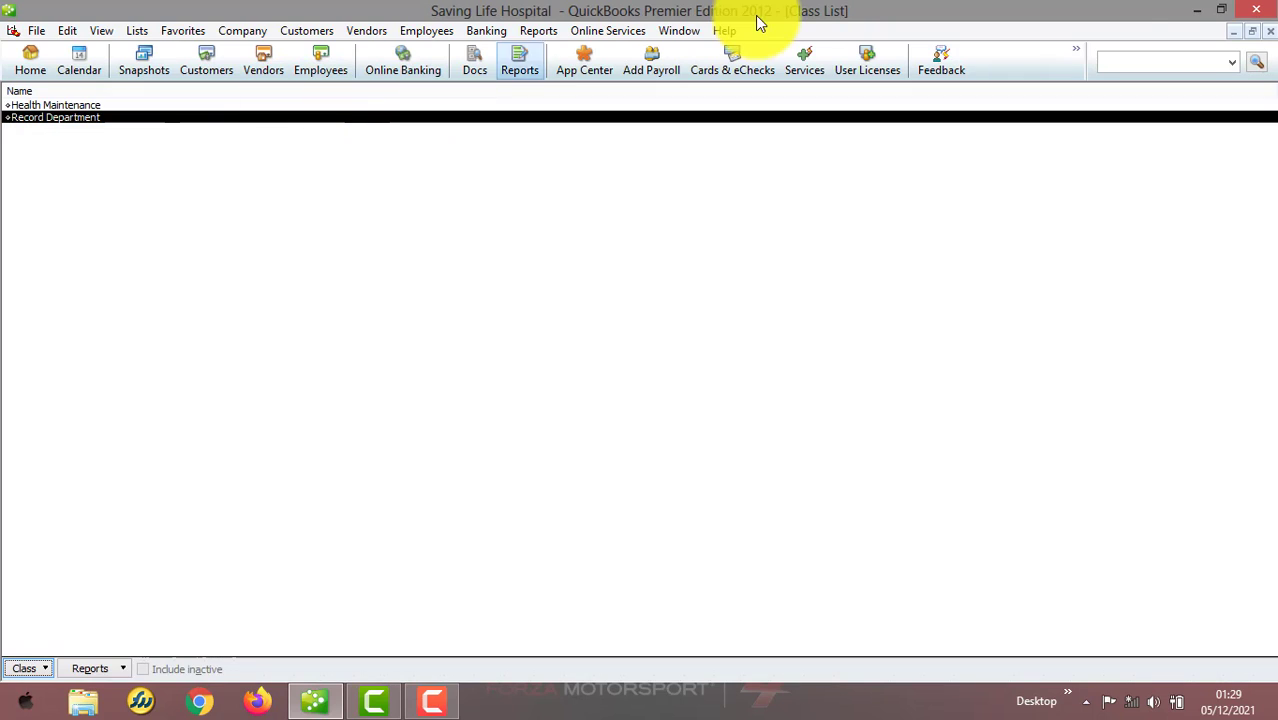
pyautogui.click(1270, 31)
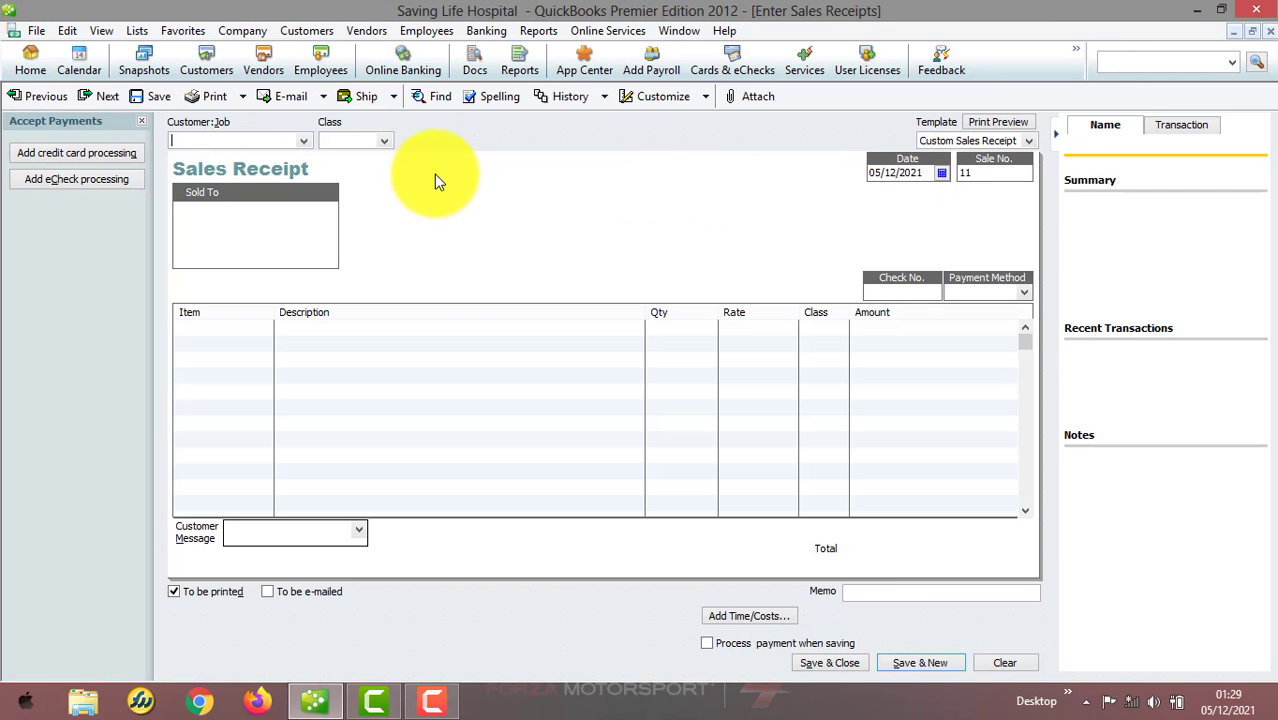
# Fill the sales receipt for Walk In Customer with class Health Maintenance and item Medical Consultancy
pyautogui.write('Walk In Customer')
pyautogui.click(373, 178)
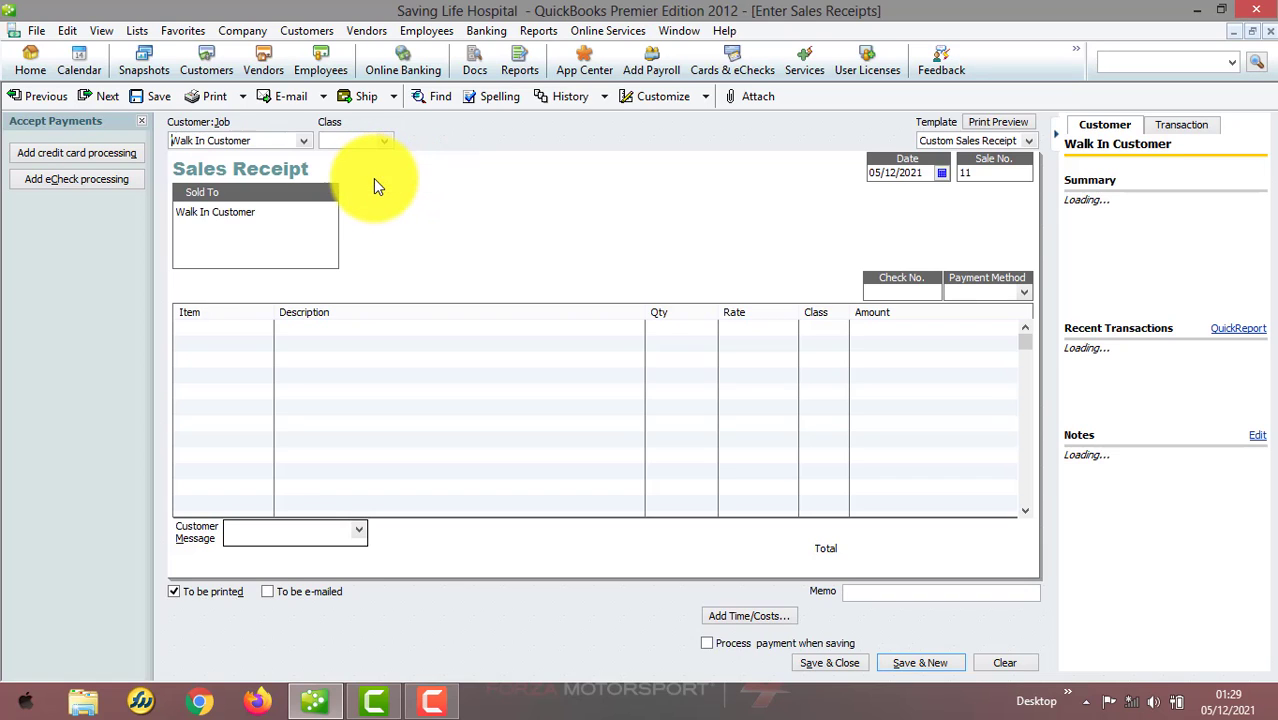
pyautogui.click(385, 143)
pyautogui.click(370, 181)
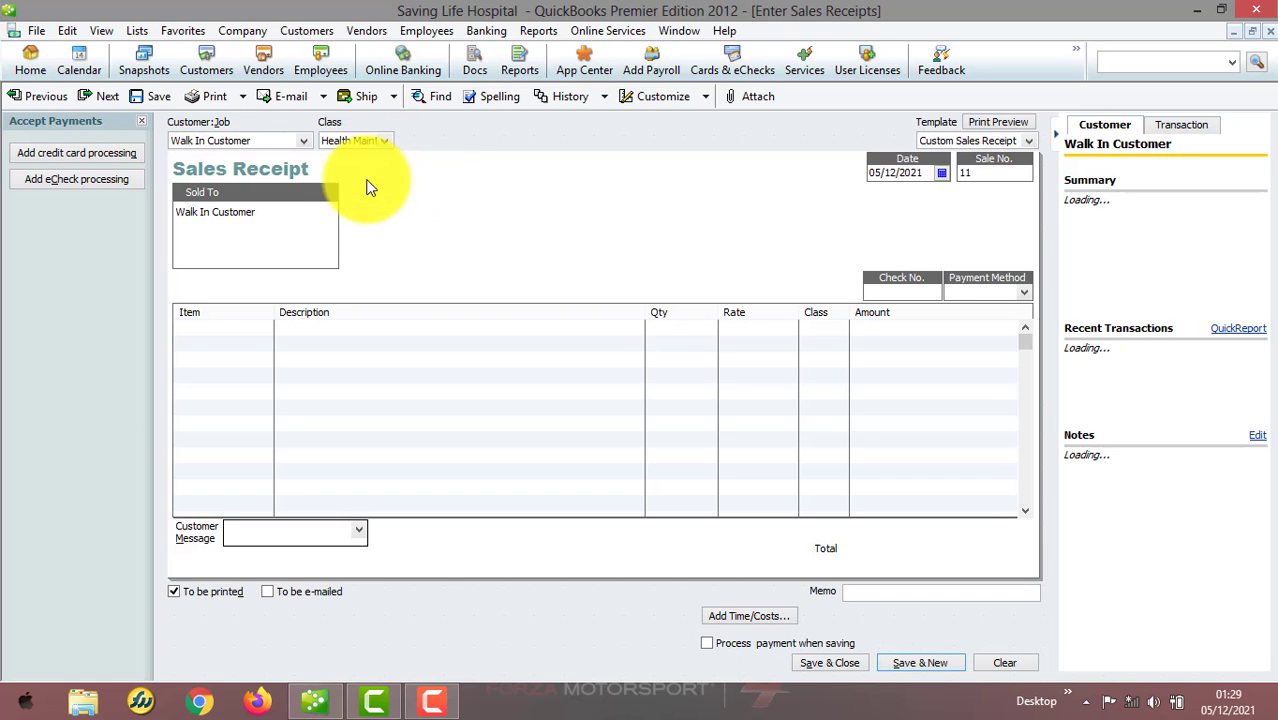
pyautogui.click(265, 332)
pyautogui.write('Me')
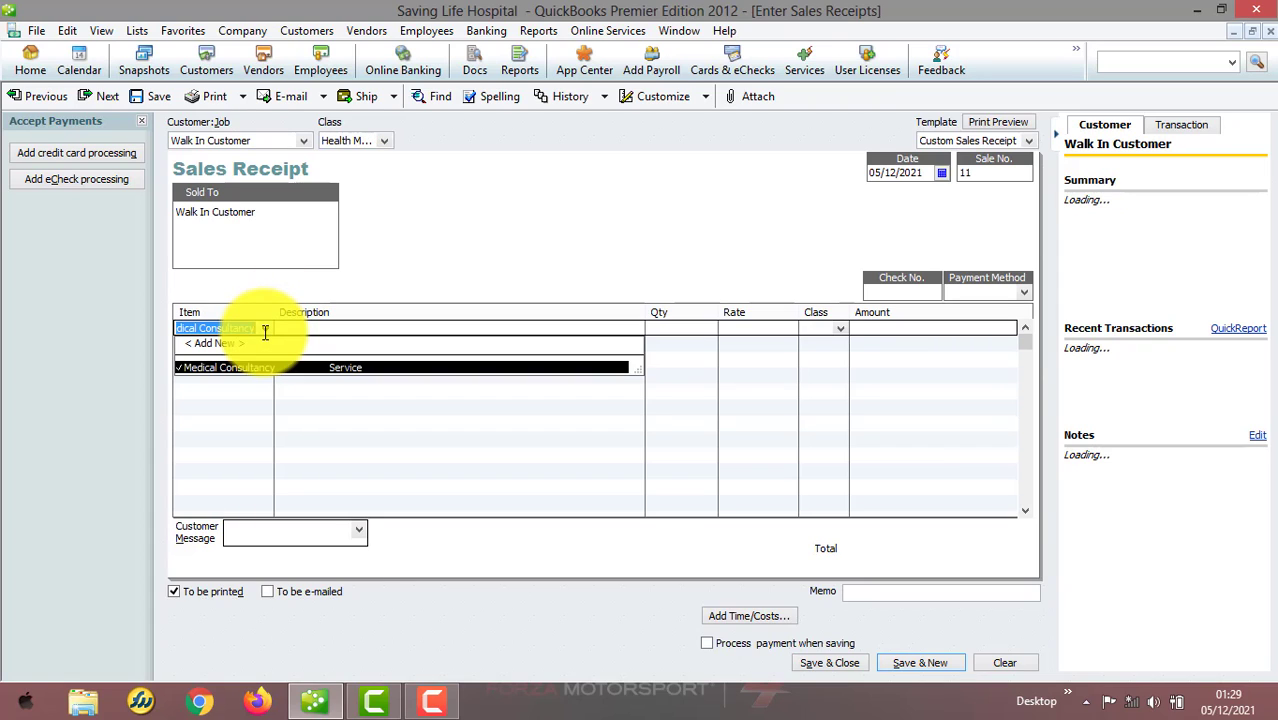
pyautogui.click(257, 368)
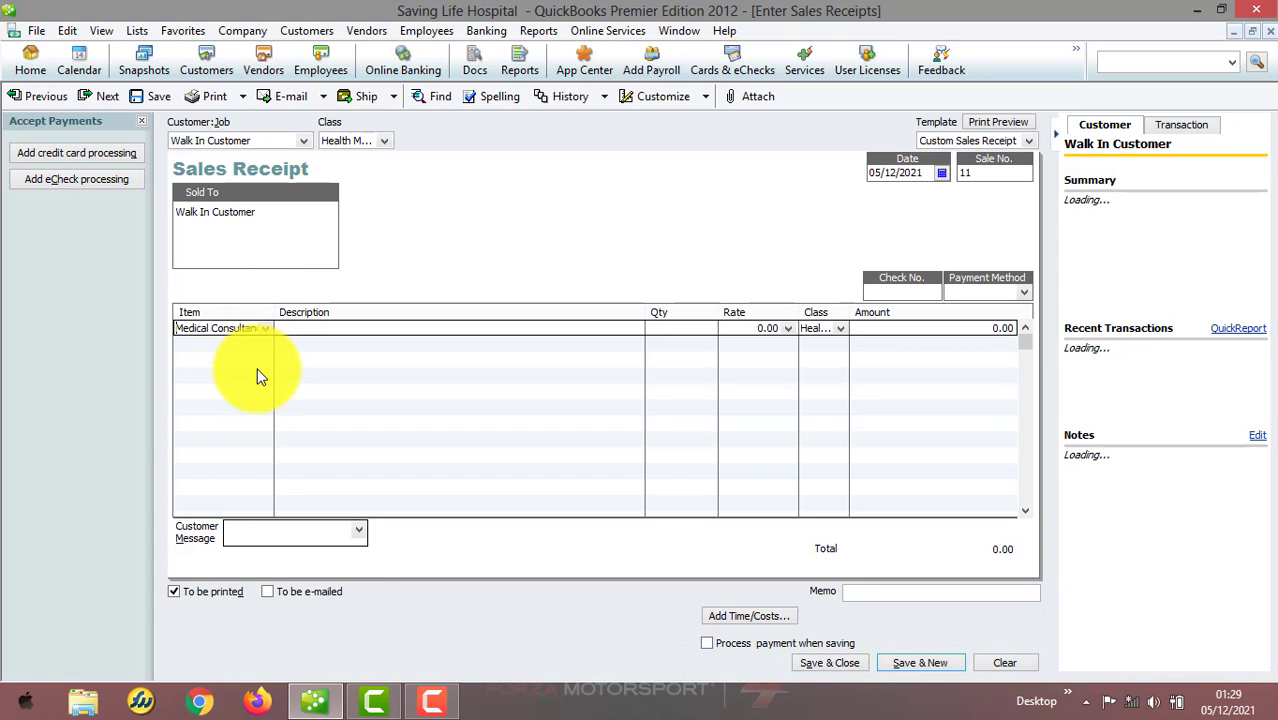
# Set the Medical Consultancy rate to 250,000, choose Check as payment method, and save and close the receipt
pyautogui.press('Tab')
pyautogui.write('2')
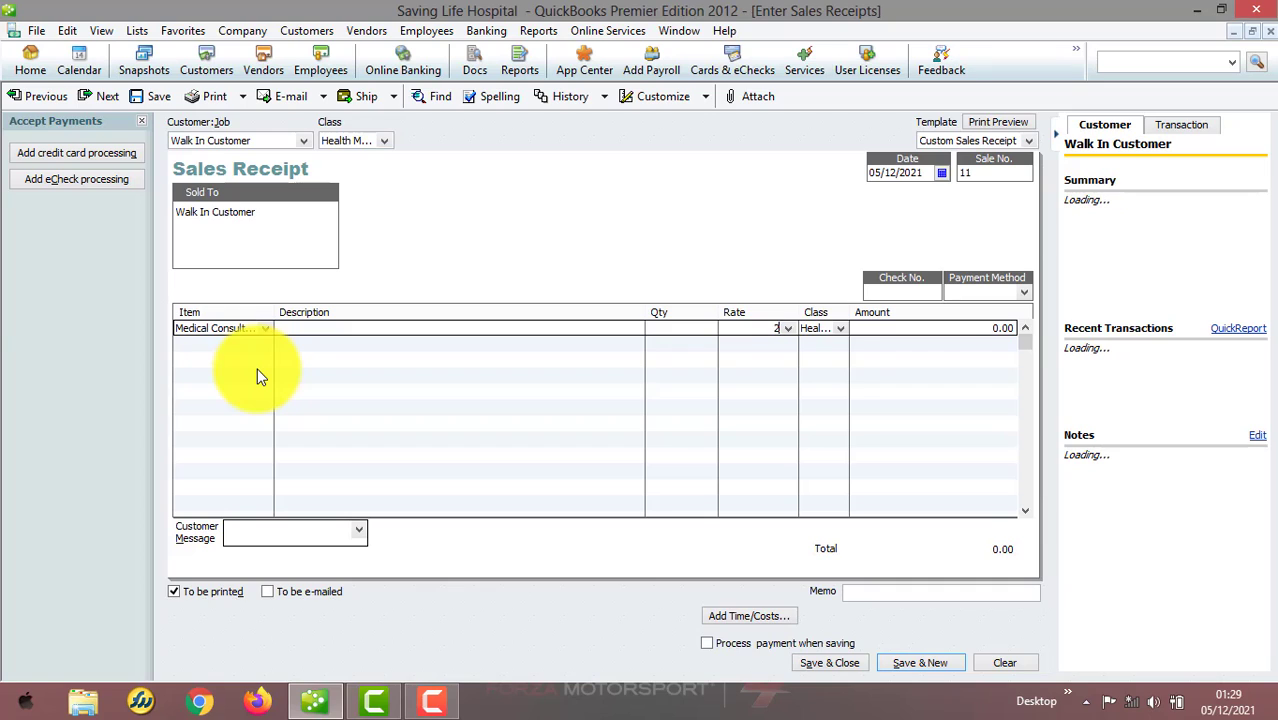
pyautogui.write('5000000')
pyautogui.press('Tab')
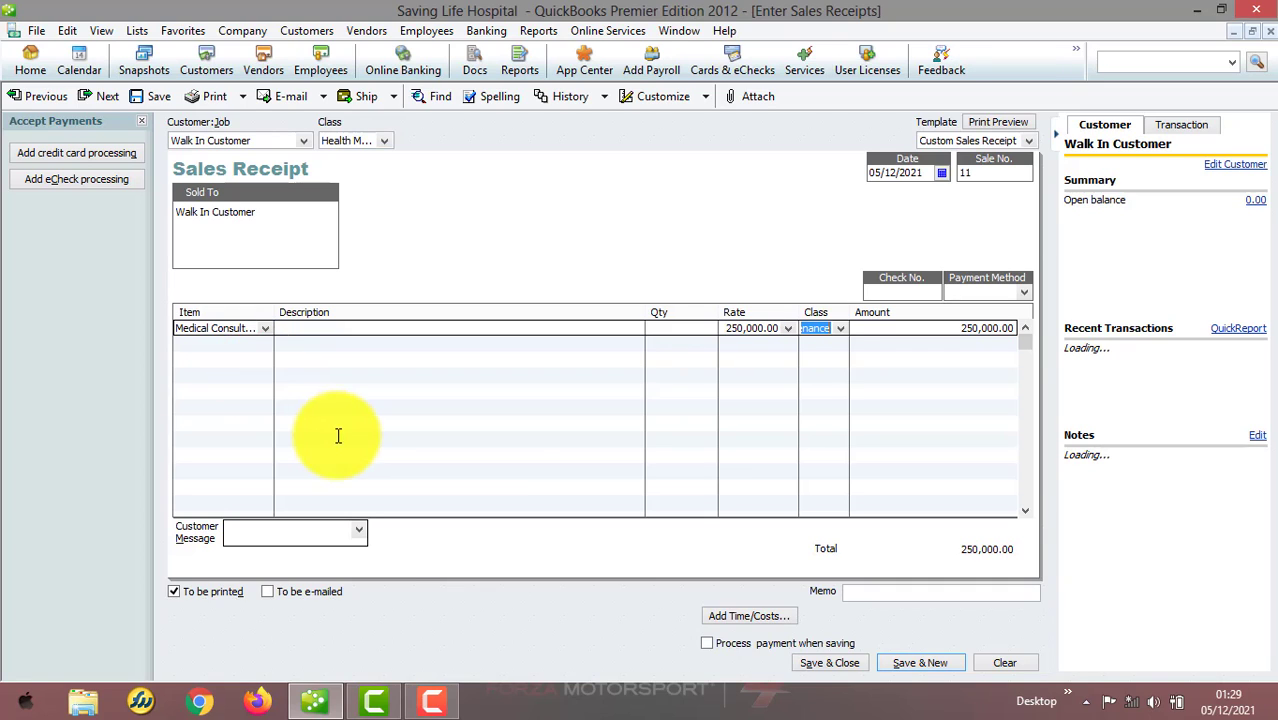
pyautogui.click(1023, 297)
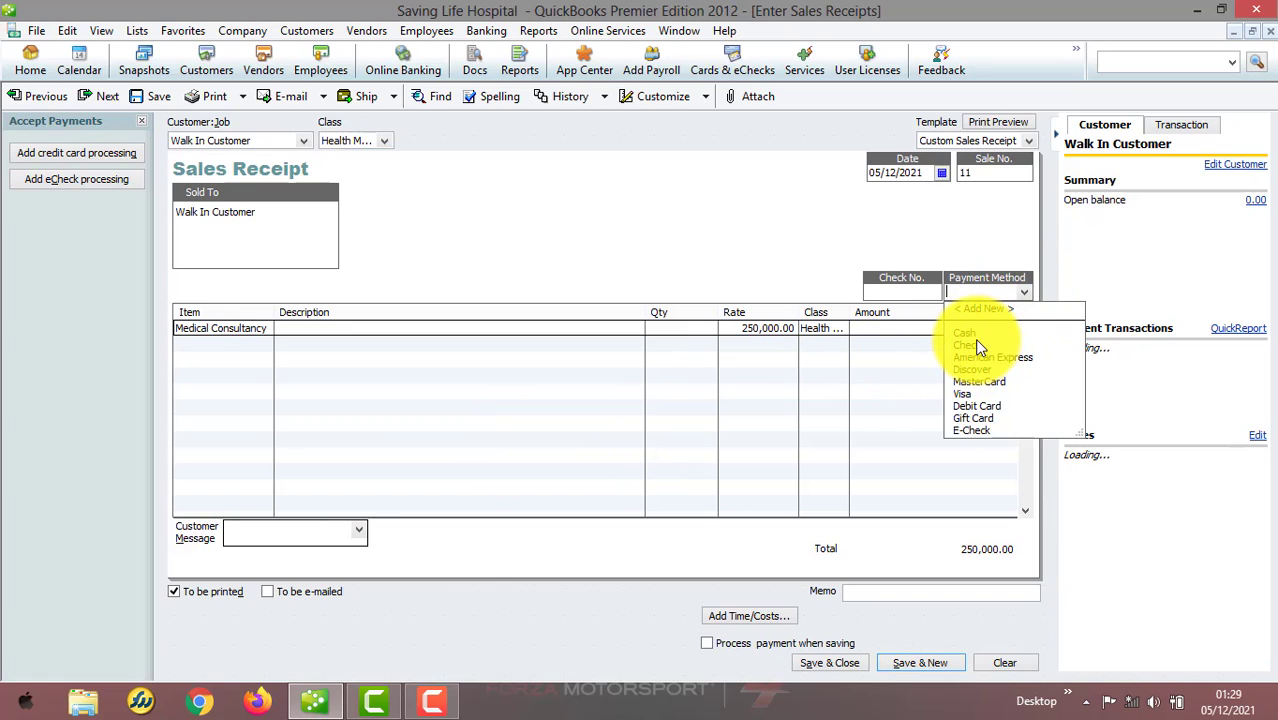
pyautogui.click(975, 339)
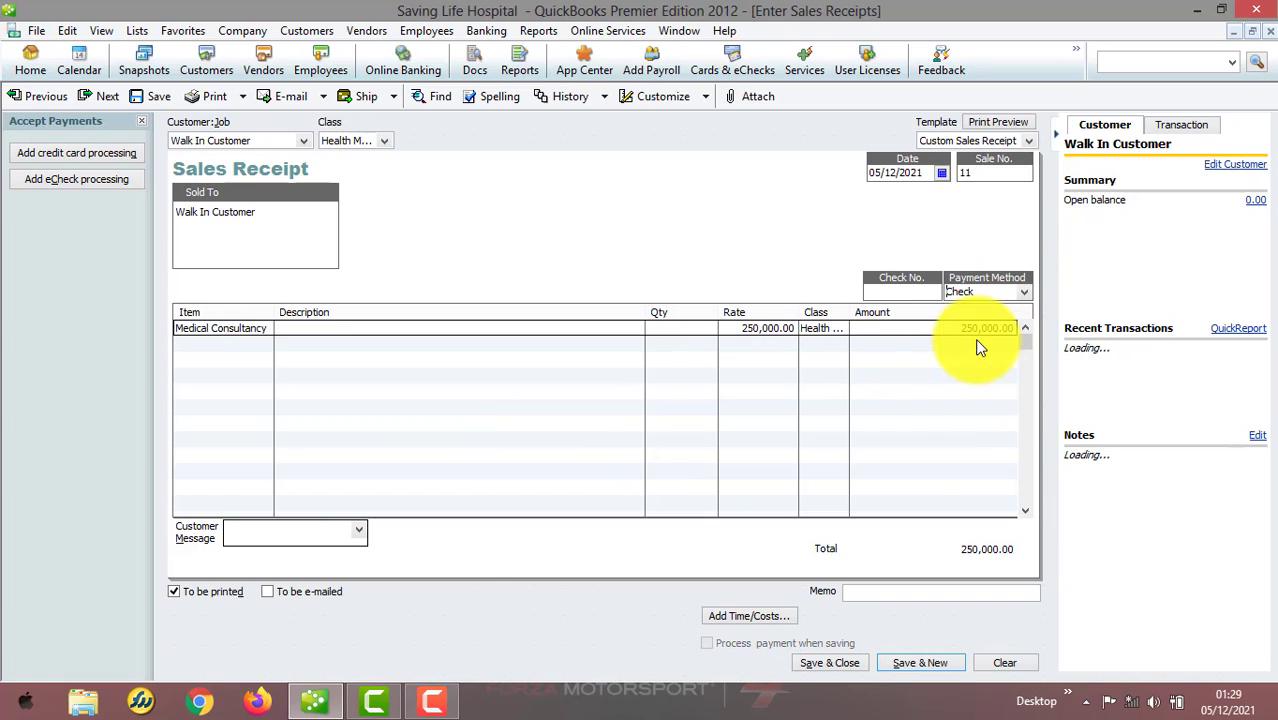
pyautogui.click(844, 656)
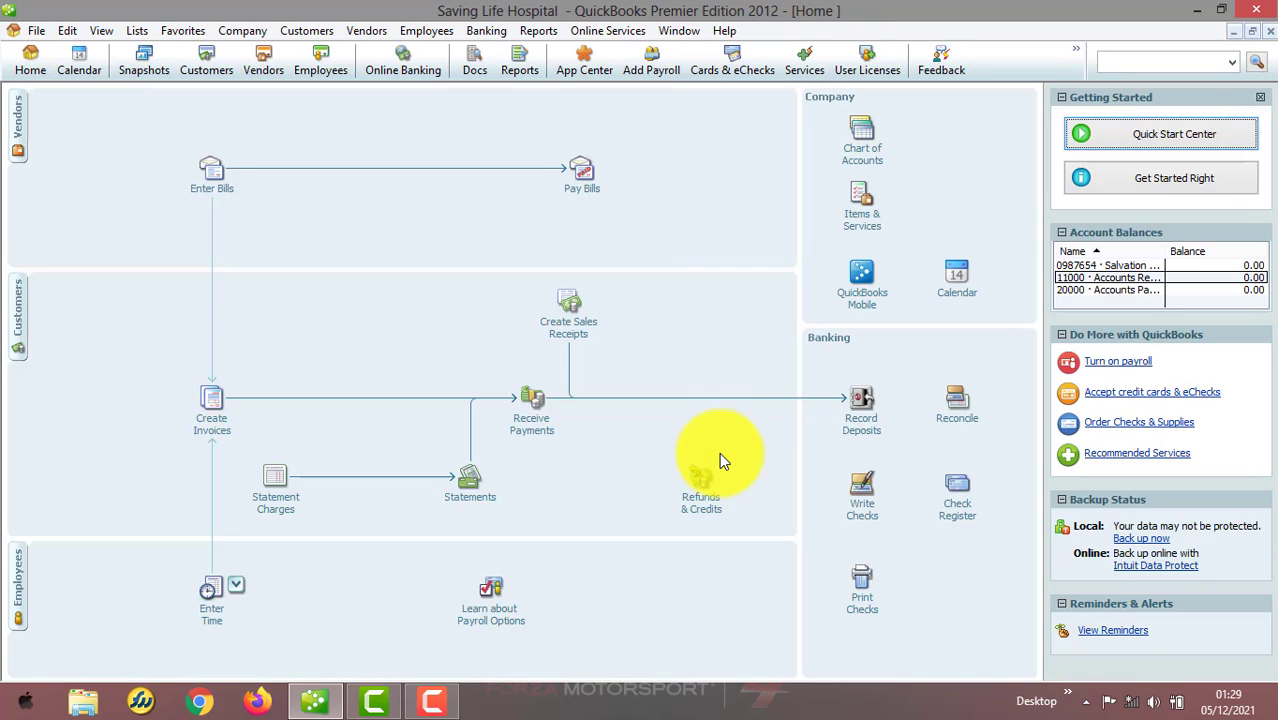
# Open a new sales receipt for Walk In Customer with class Record Department and item Registration Card
pyautogui.click(320, 31)
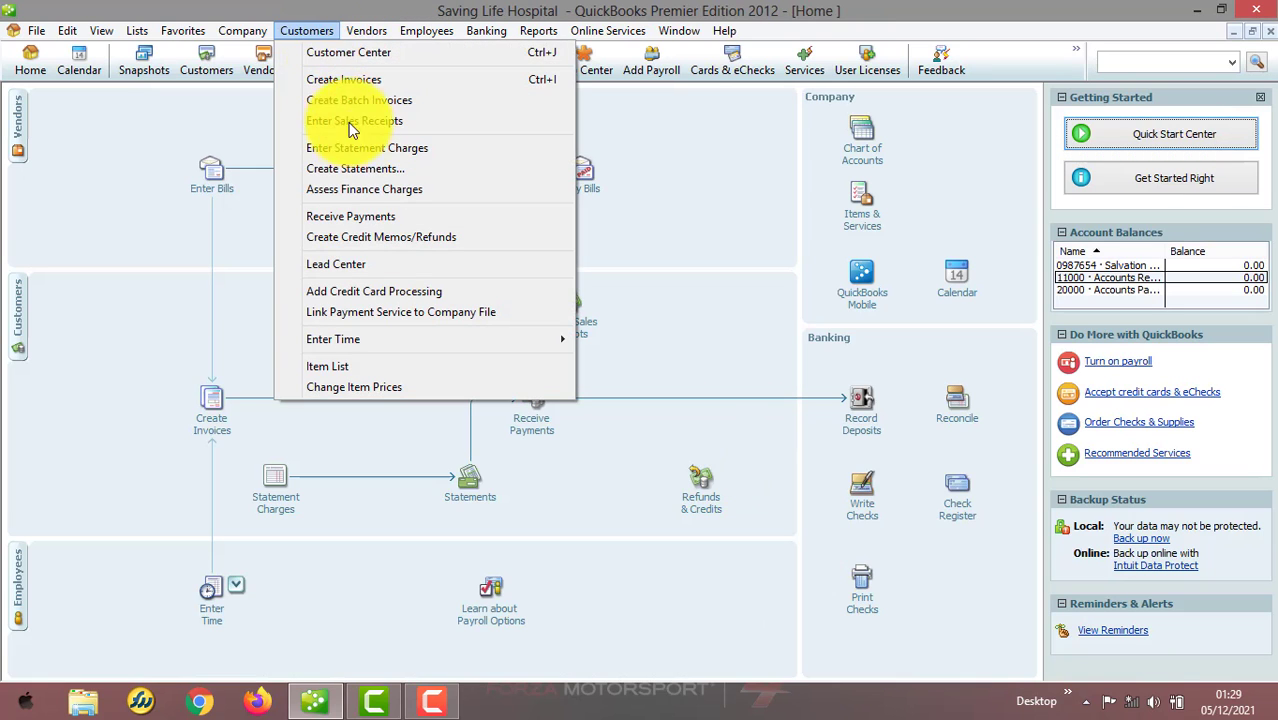
pyautogui.click(383, 120)
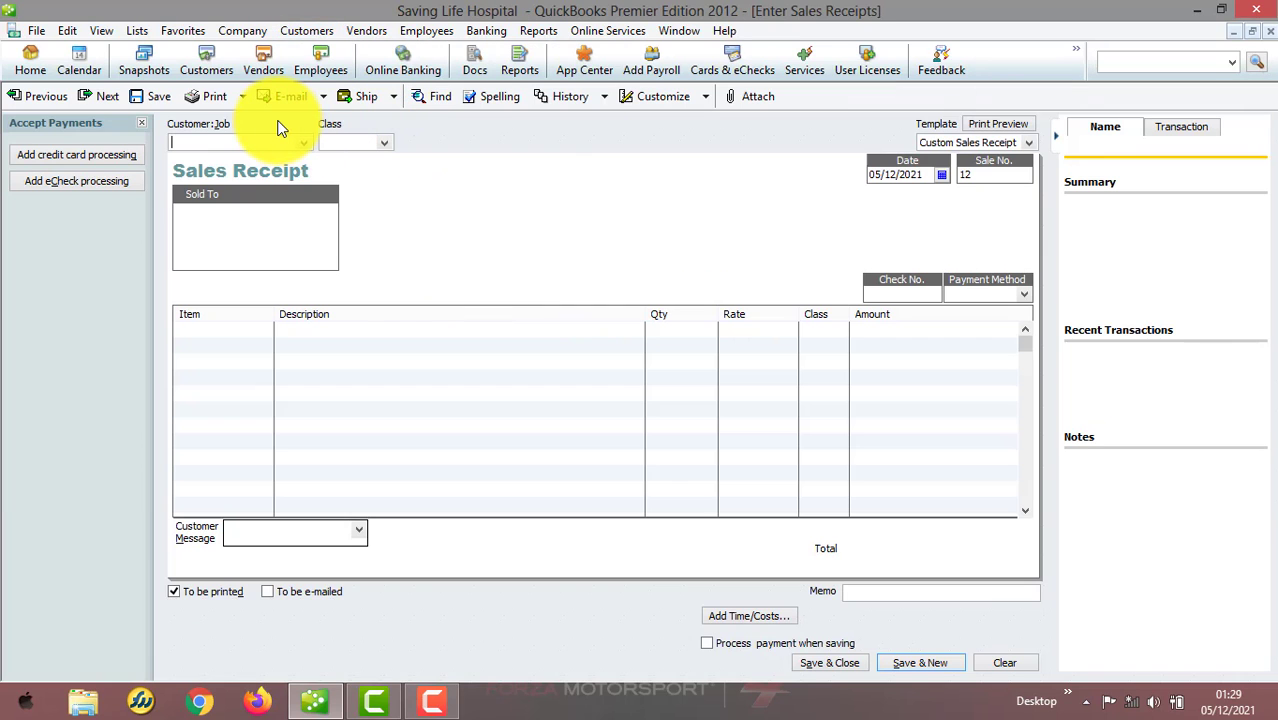
pyautogui.write('Walk In Customer')
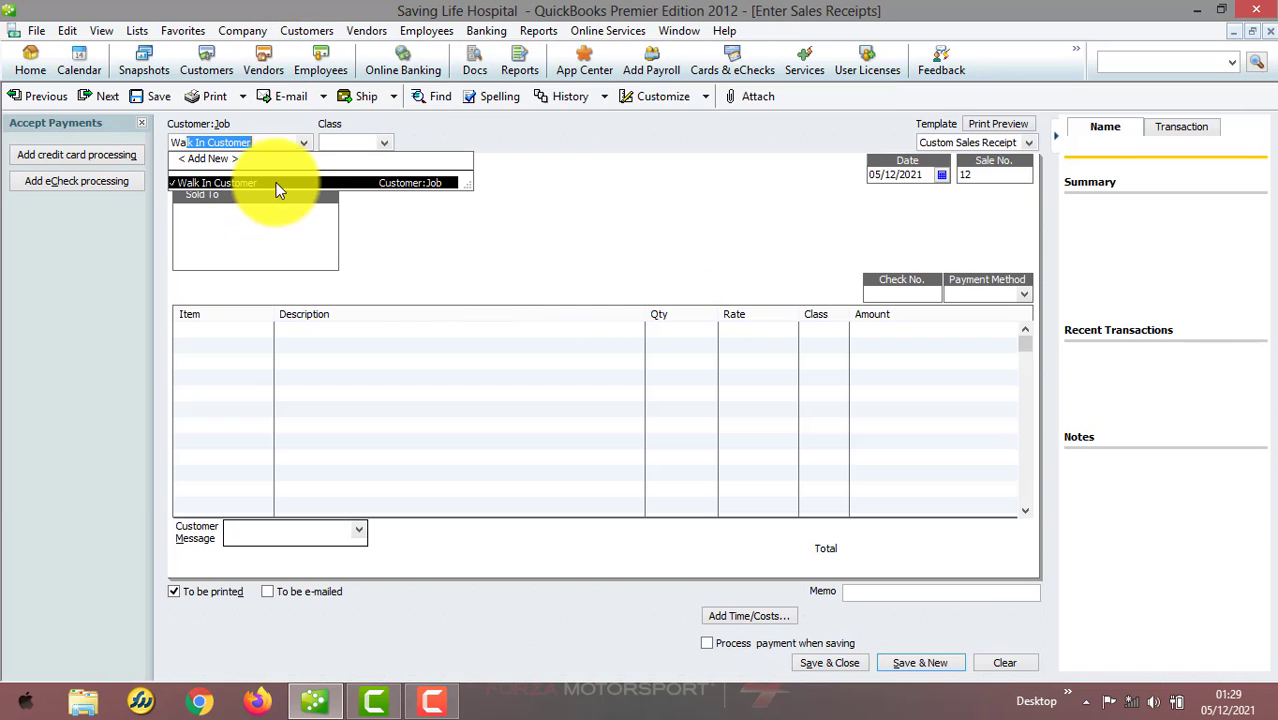
pyautogui.click(279, 183)
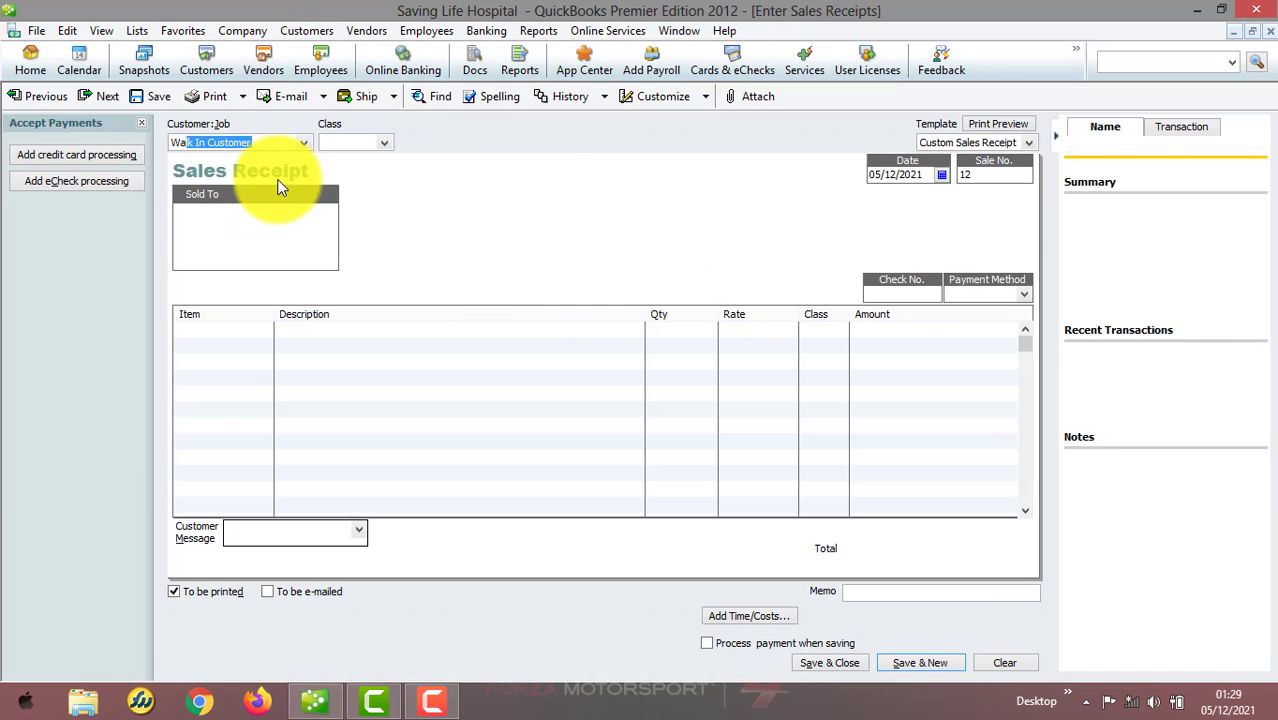
pyautogui.click(385, 143)
pyautogui.click(375, 195)
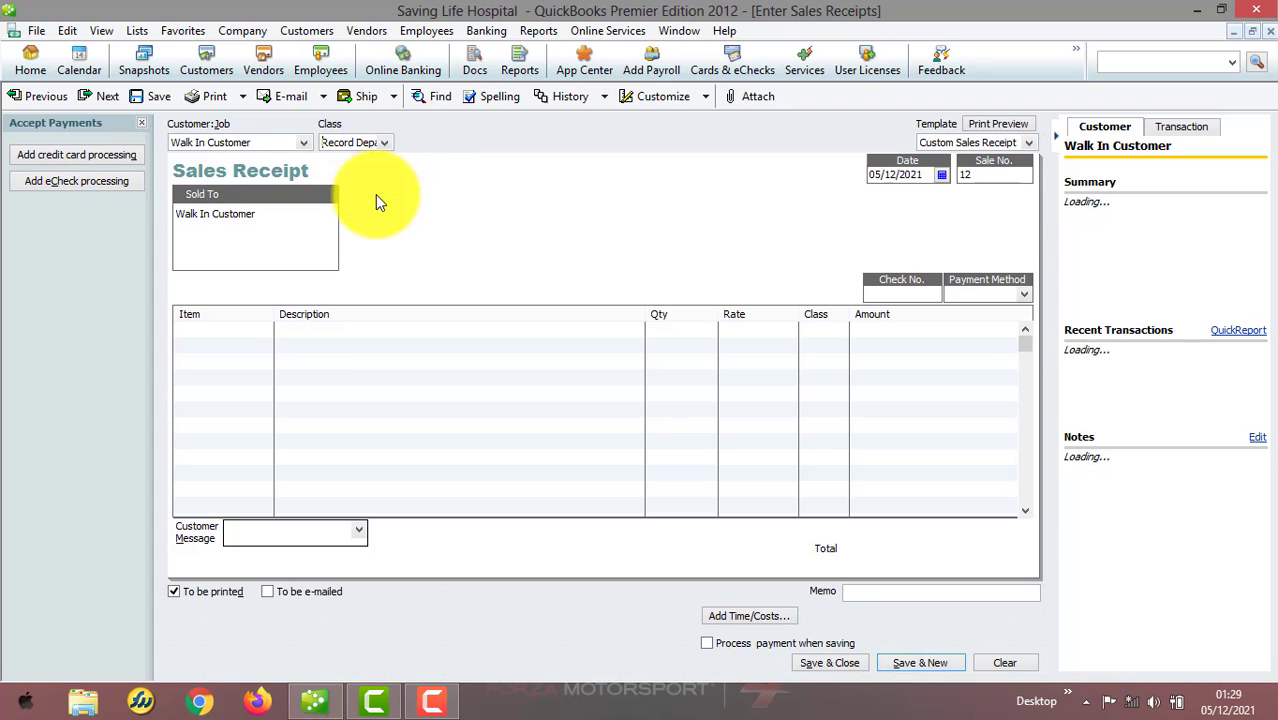
pyautogui.click(258, 330)
pyautogui.write('R')
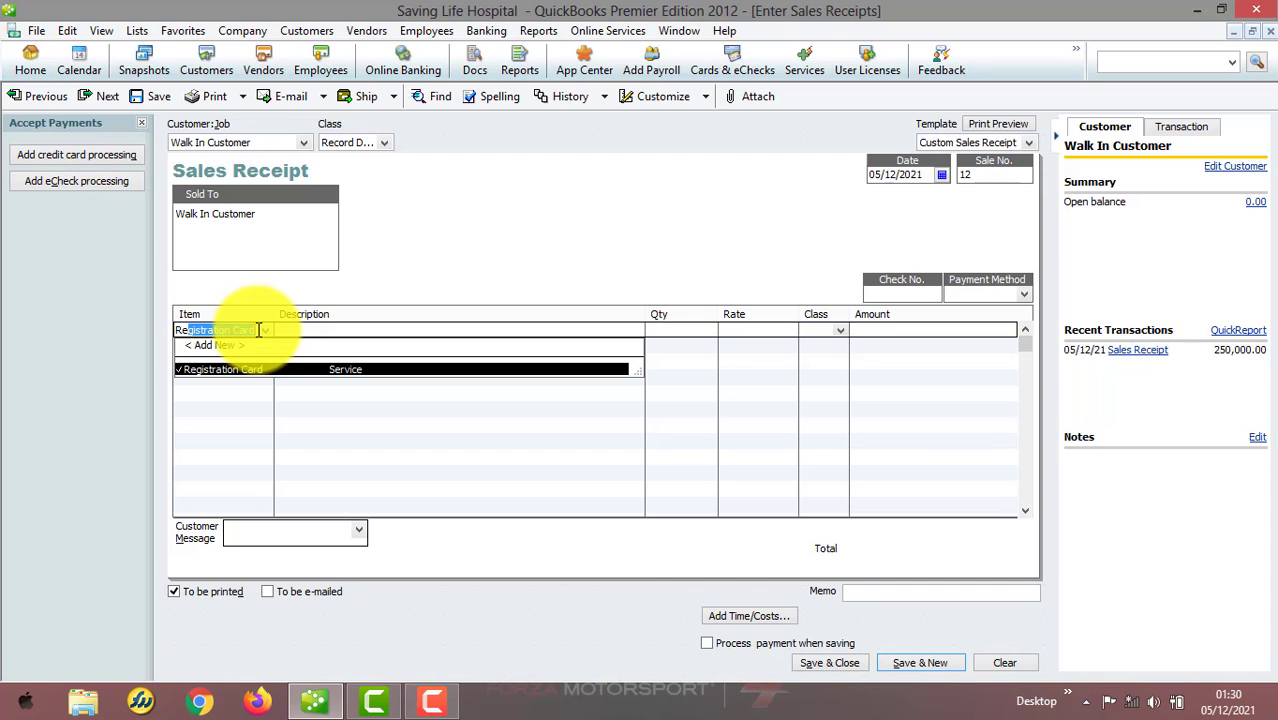
pyautogui.write('eg')
pyautogui.click(268, 368)
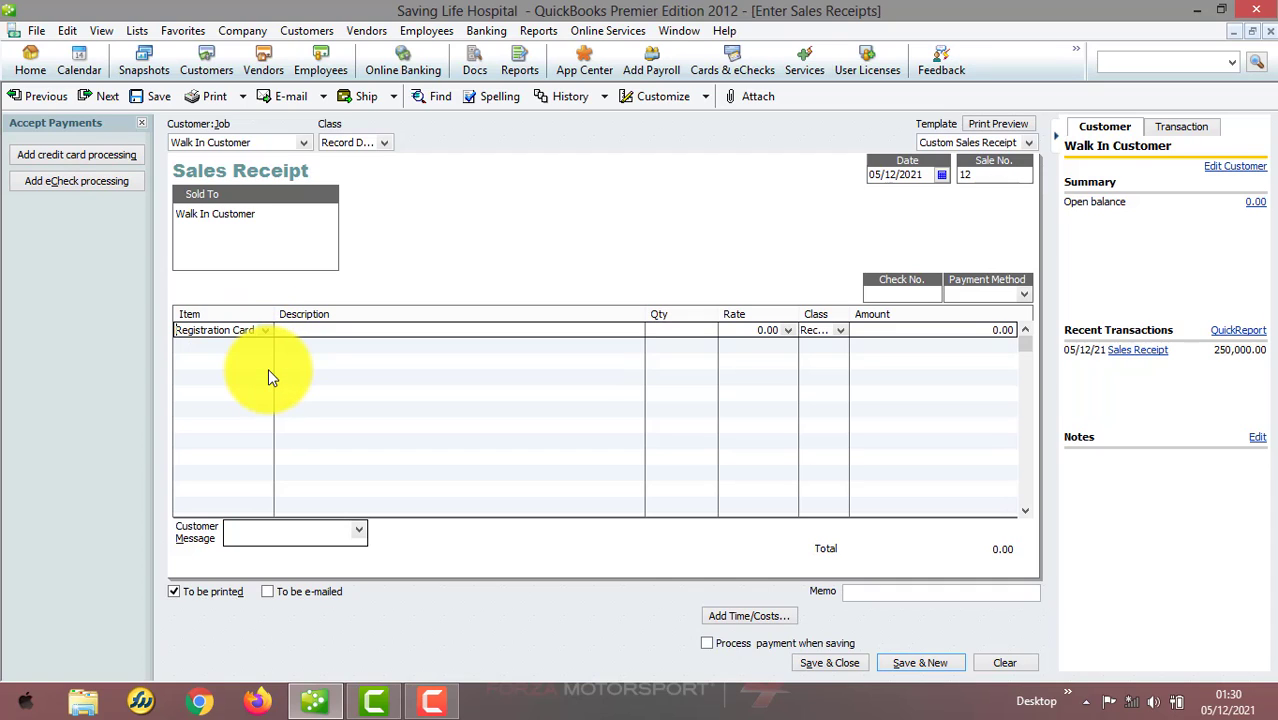
# Set the Registration Card rate to 350,000, choose Cash as payment method, and save and close the receipt
pyautogui.press('Tab')
pyautogui.write('350,000')
pyautogui.press('Tab')
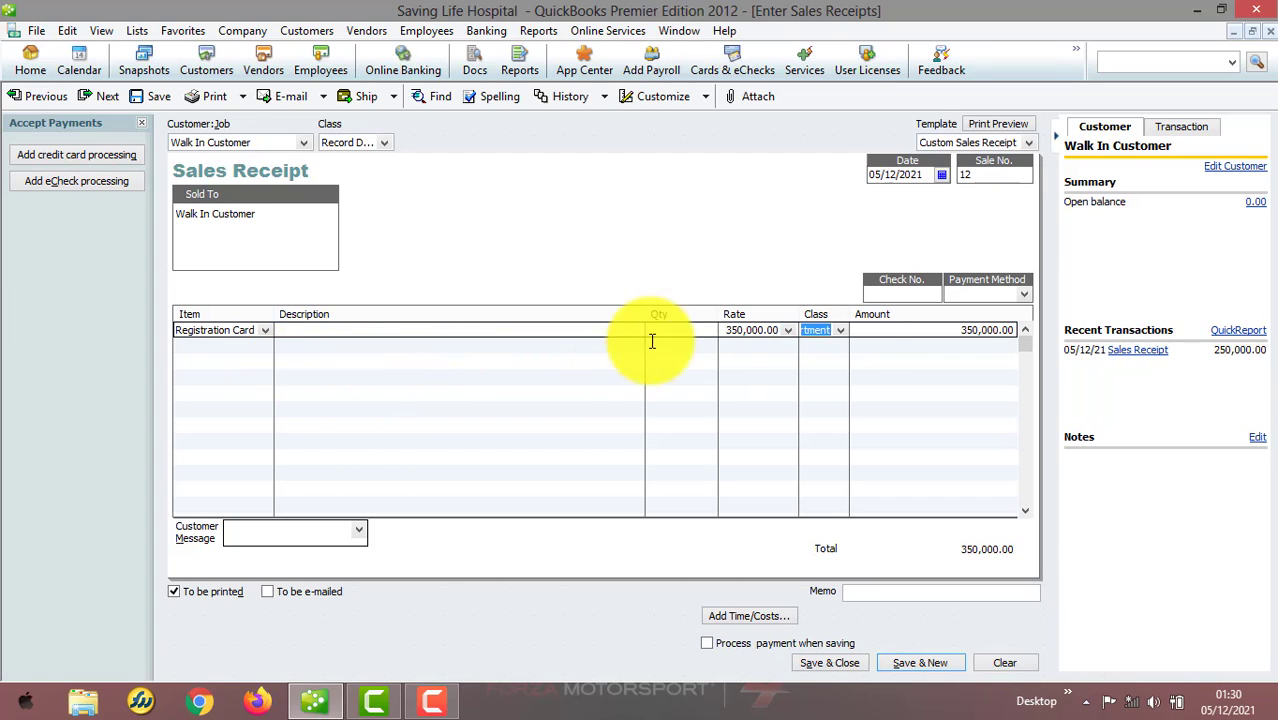
pyautogui.click(1024, 293)
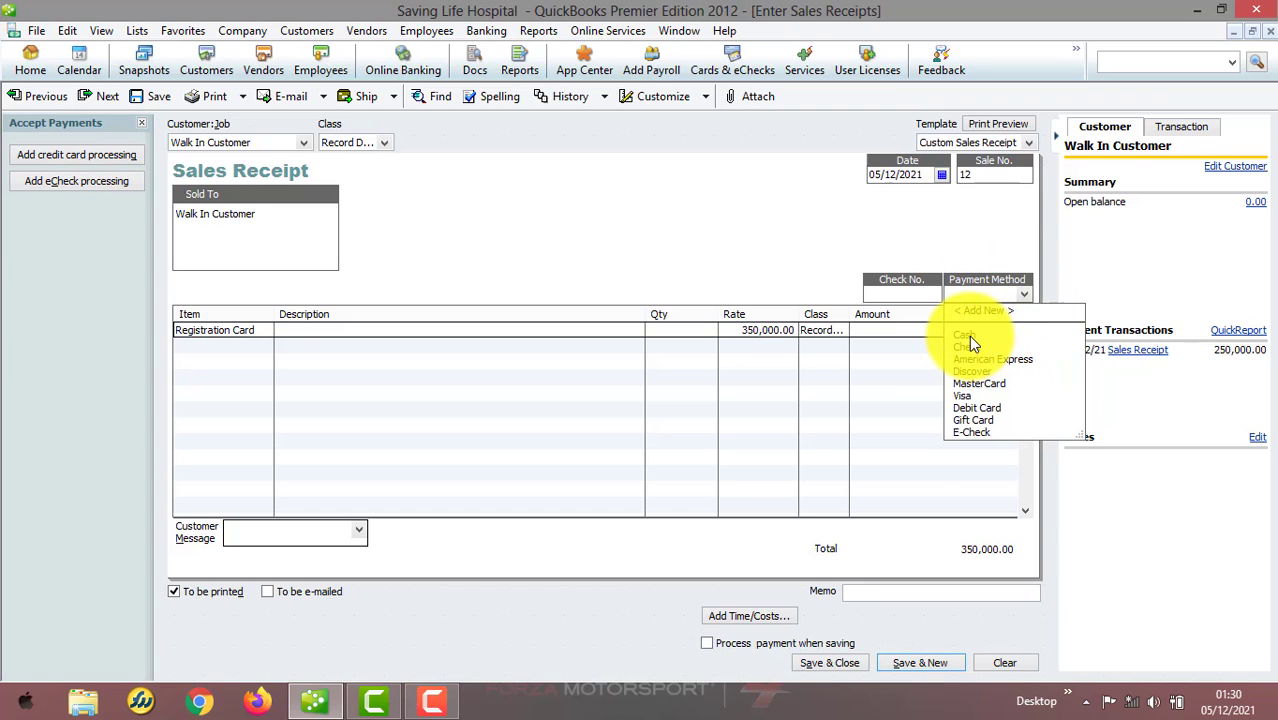
pyautogui.click(968, 335)
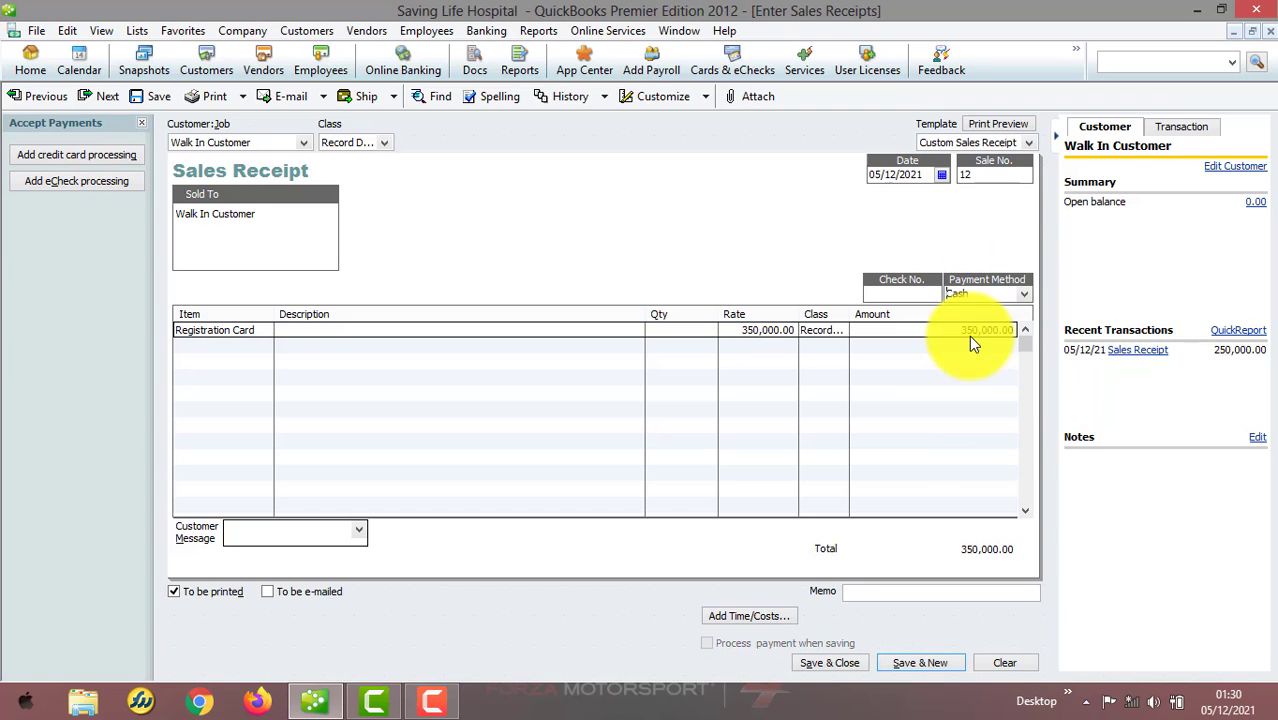
pyautogui.click(827, 662)
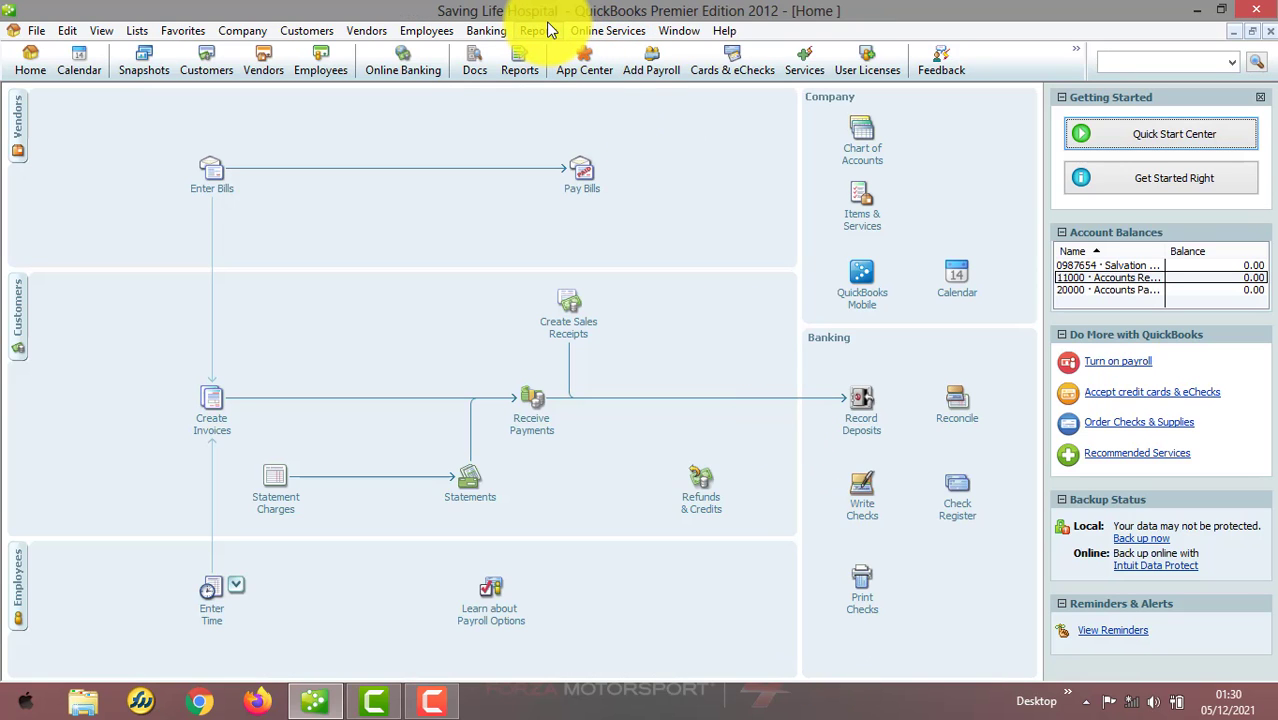
# Run the Profit & Loss by Class report to review income per class, then close it
pyautogui.click(540, 30)
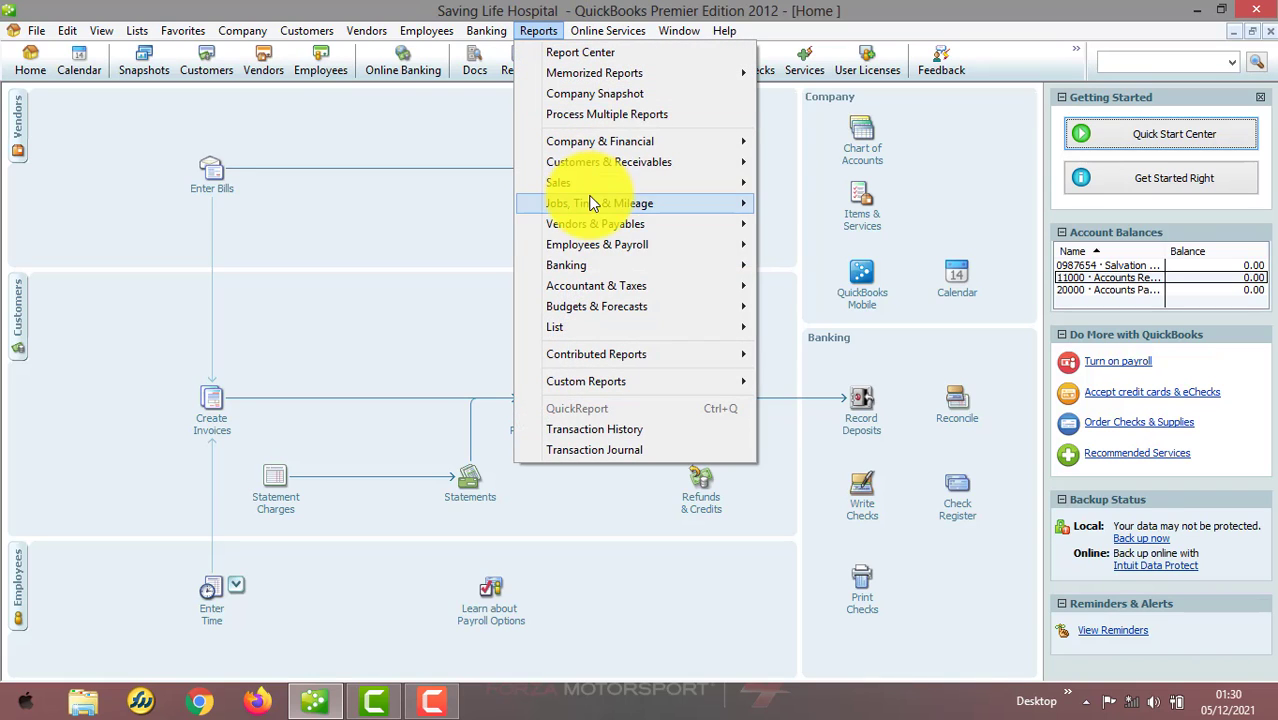
pyautogui.moveTo(674, 143)
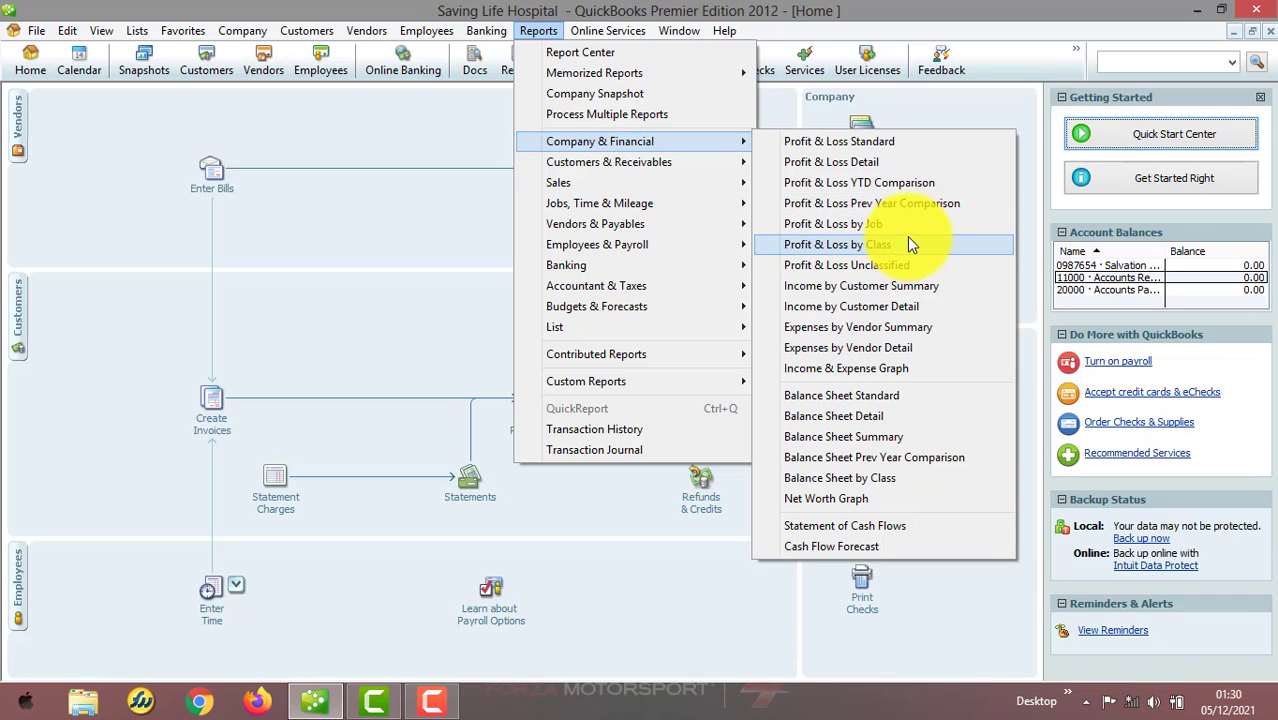
pyautogui.click(907, 240)
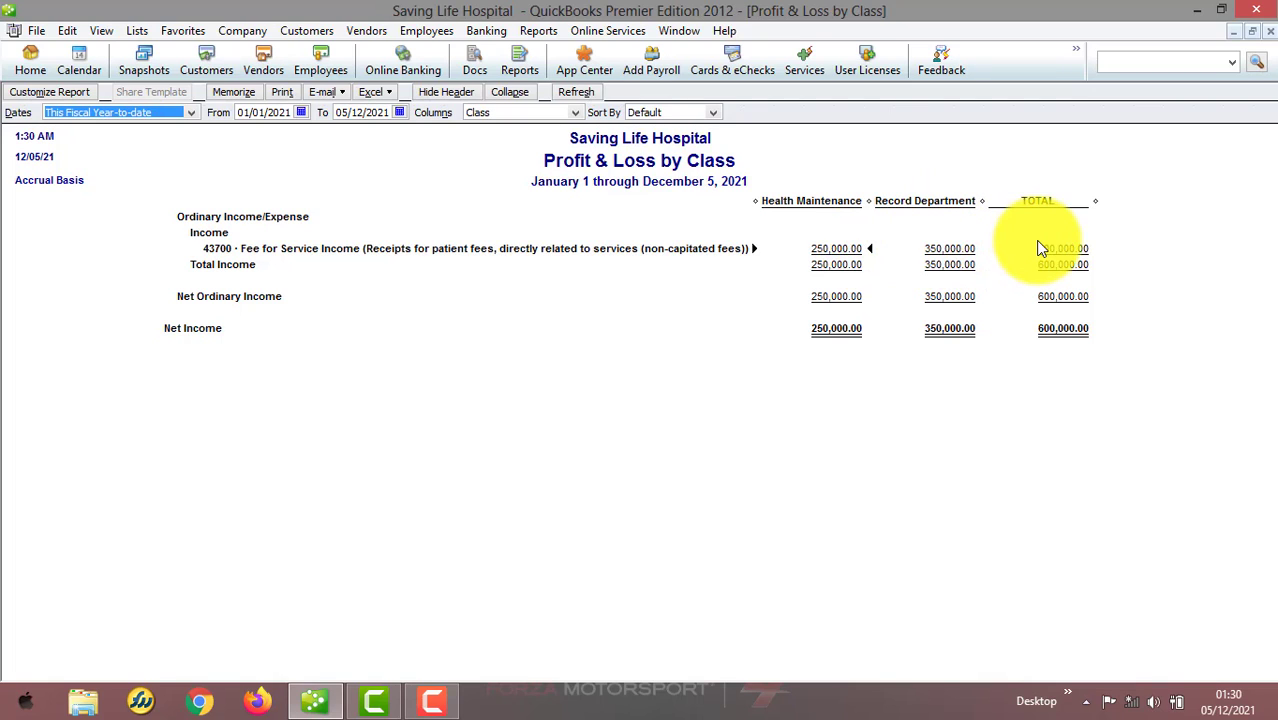
pyautogui.click(1270, 31)
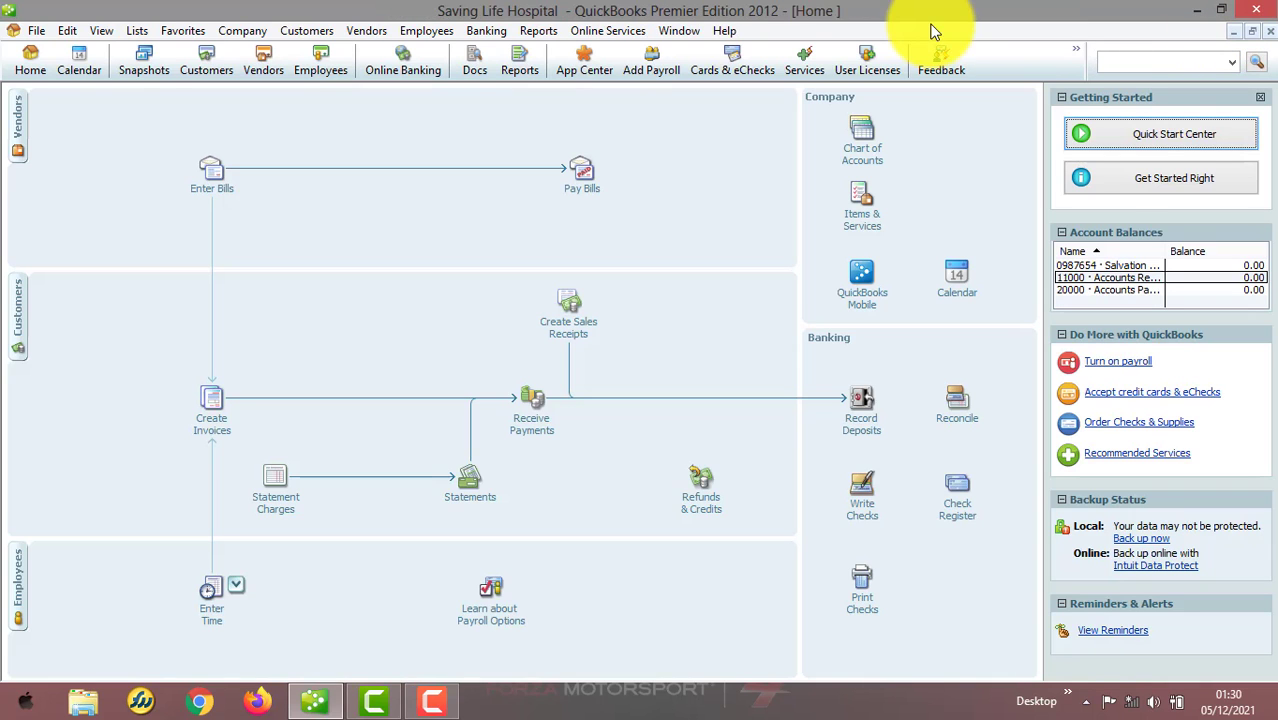
# Turn on automatic general journal entry numbering in the company accounting preferences and save
pyautogui.click(67, 31)
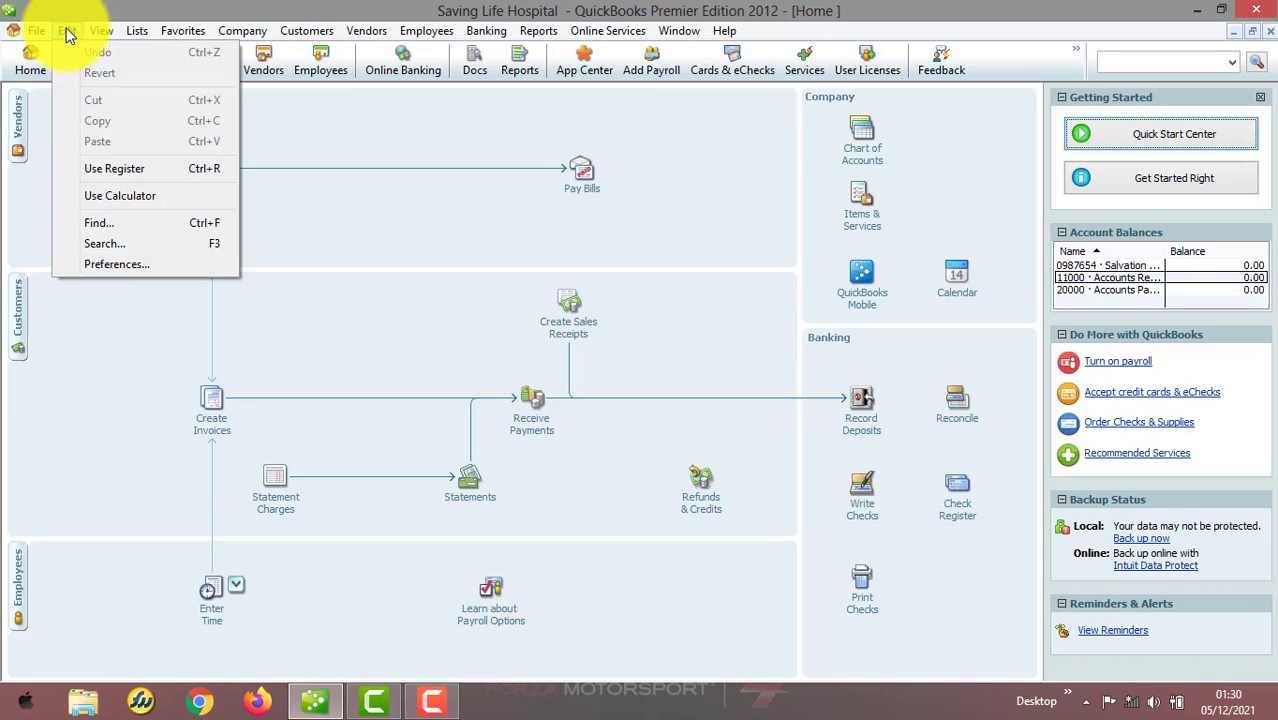
pyautogui.click(109, 259)
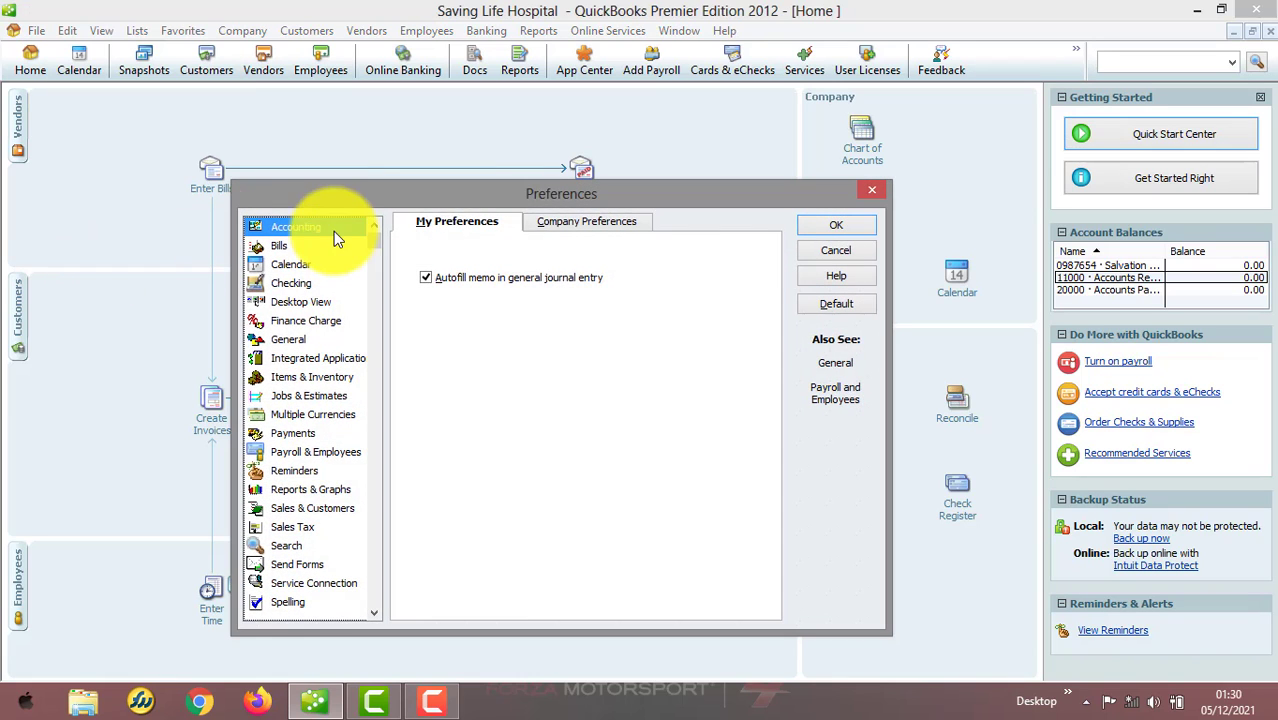
pyautogui.click(545, 223)
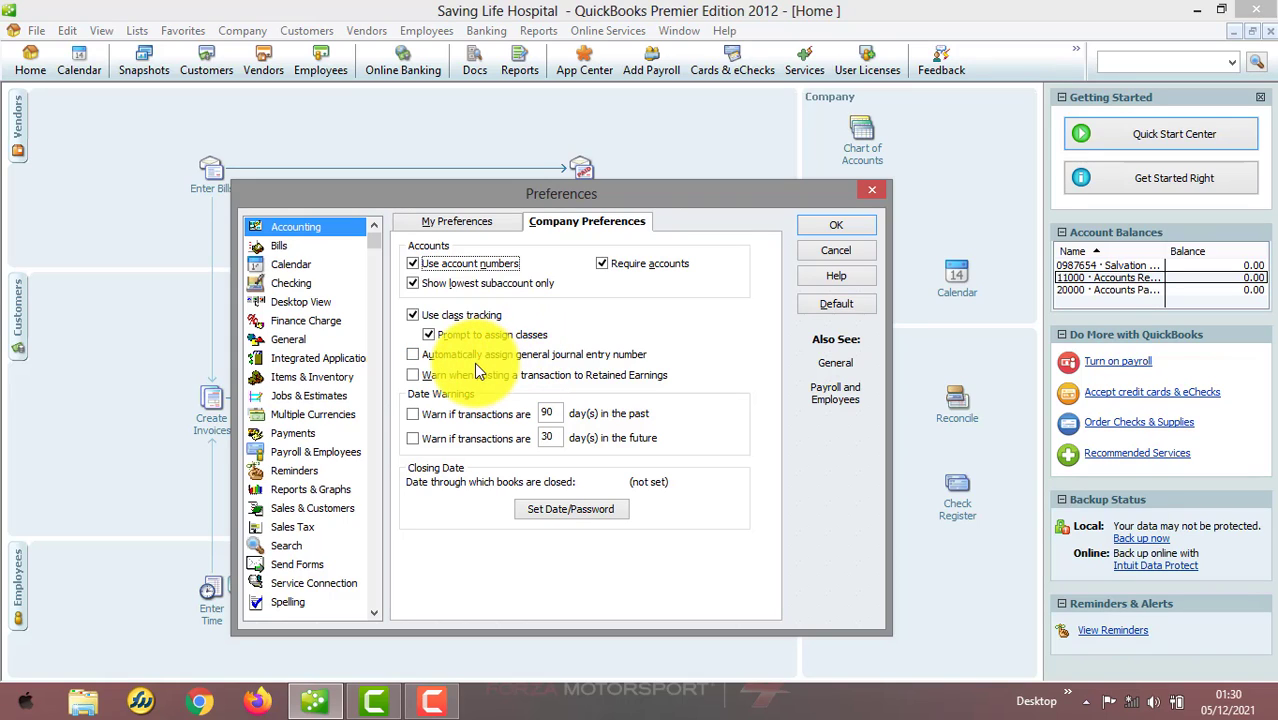
pyautogui.click(414, 356)
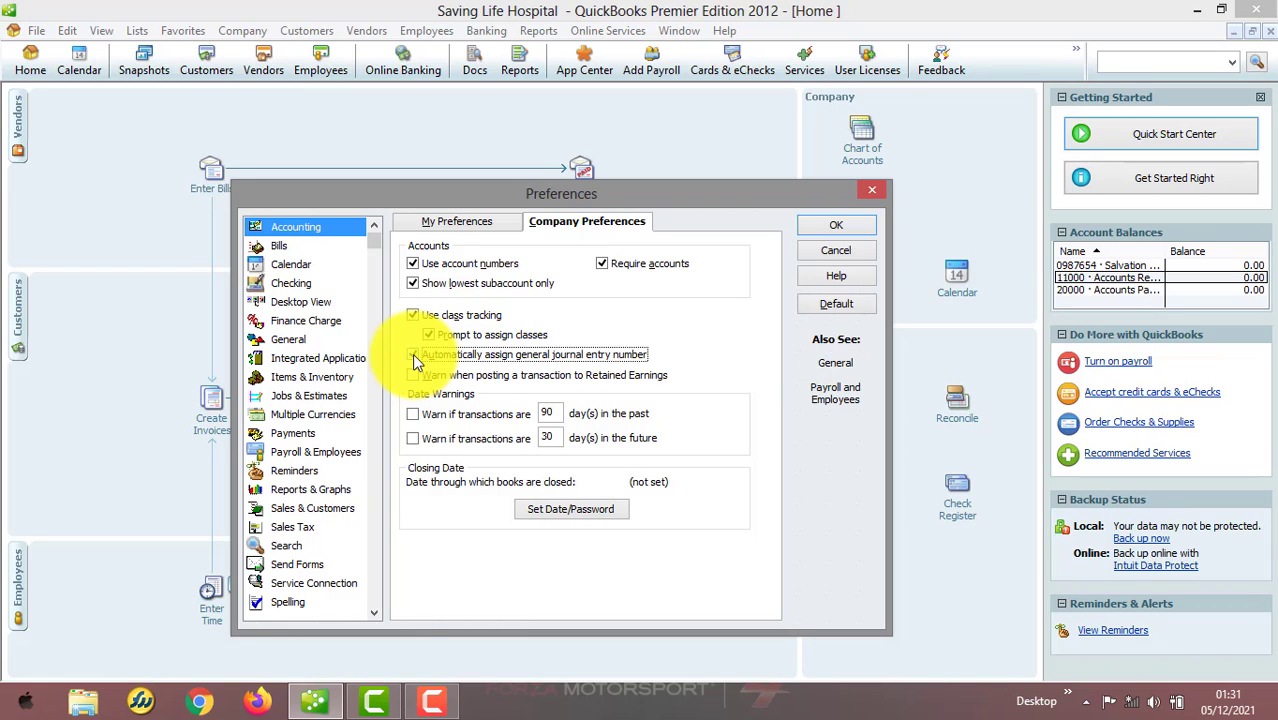
pyautogui.click(412, 354)
pyautogui.click(812, 222)
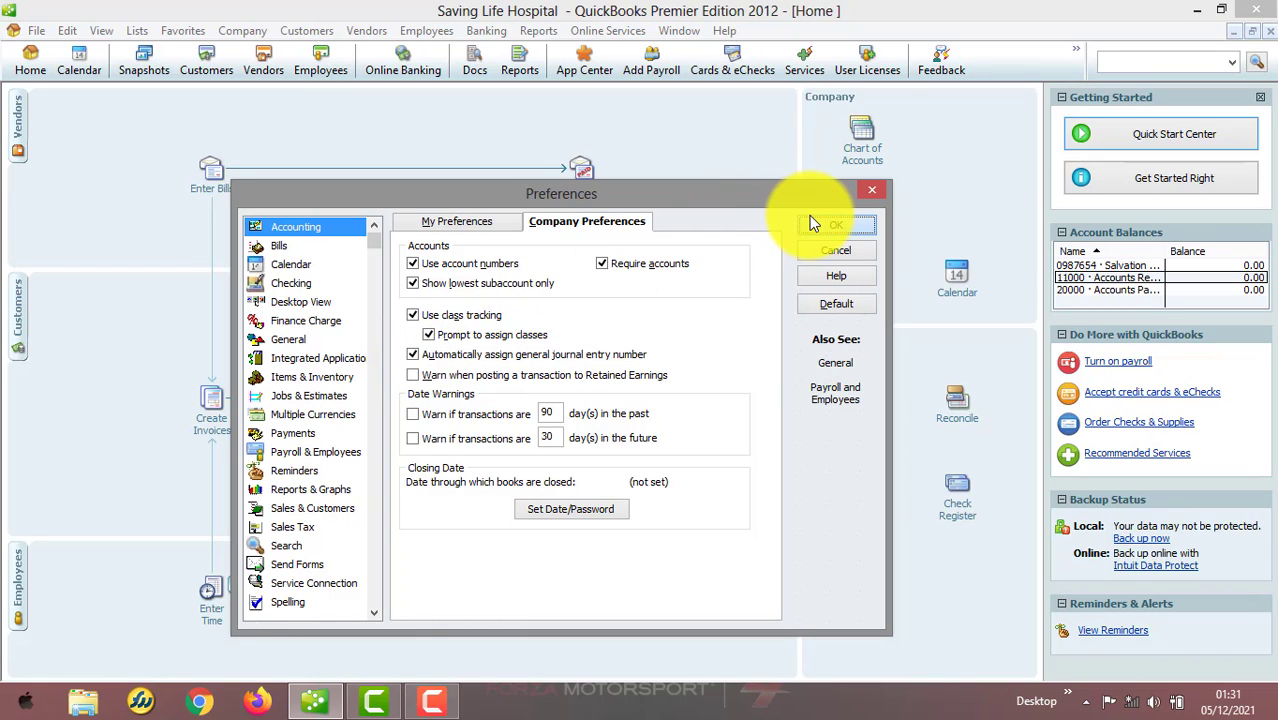
# Open Make General Journal Entries to inspect the entry number, dismiss the numbering notice, and close it
pyautogui.click(307, 31)
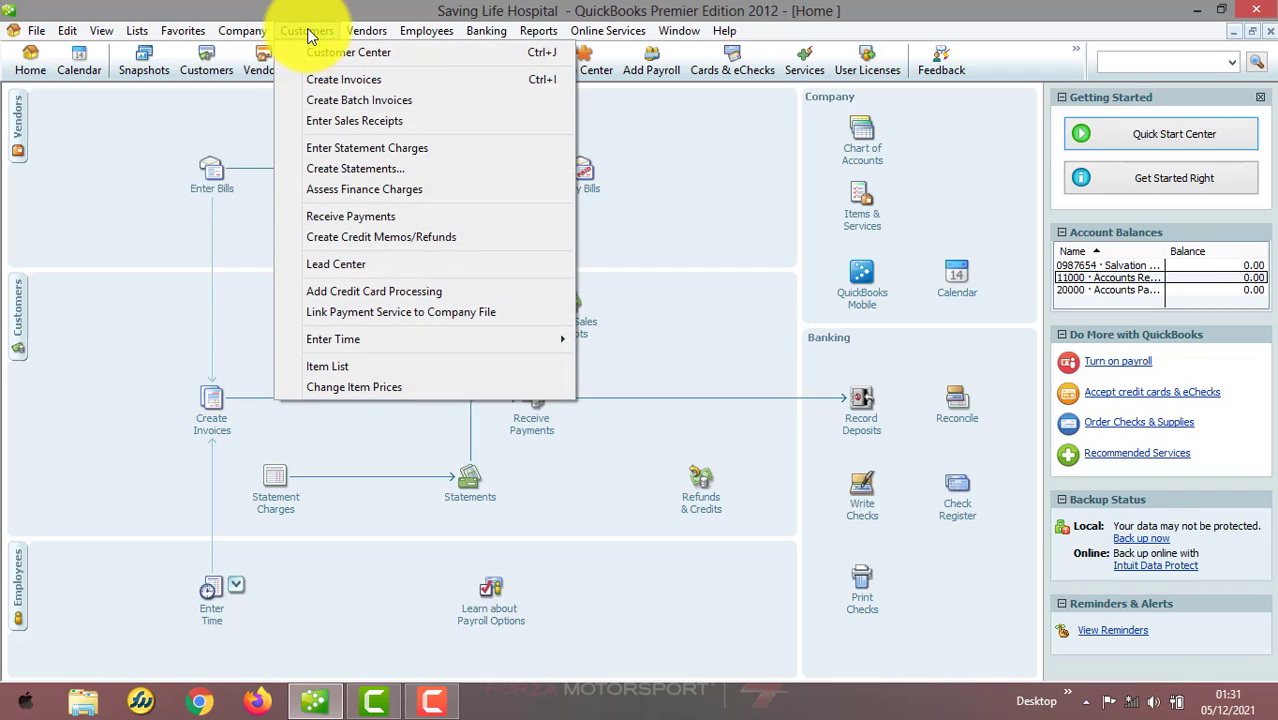
pyautogui.moveTo(250, 30)
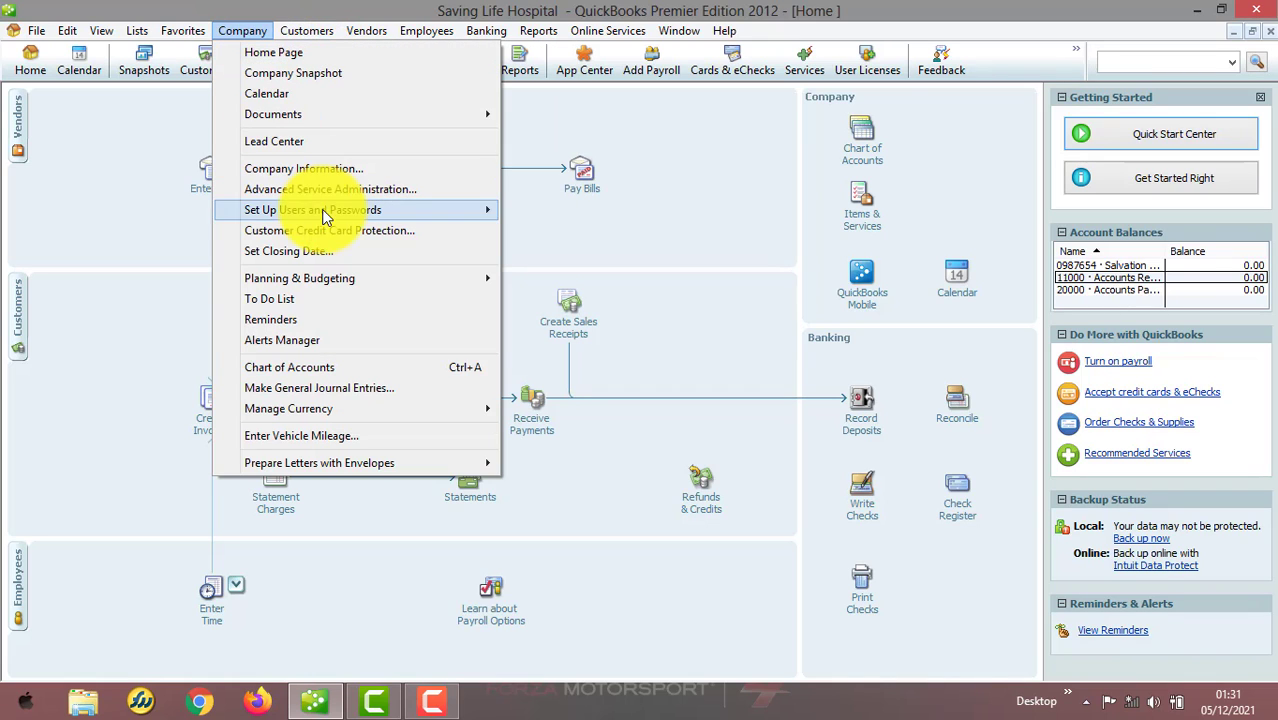
pyautogui.click(344, 390)
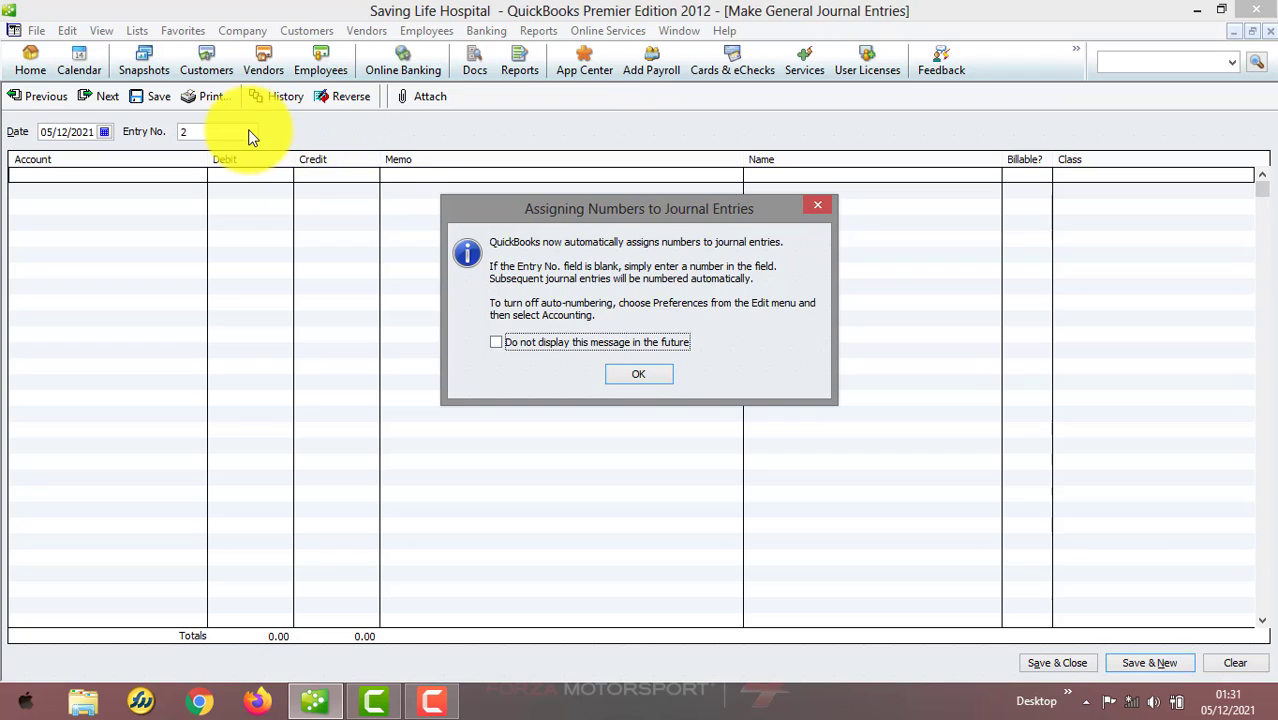
pyautogui.click(650, 373)
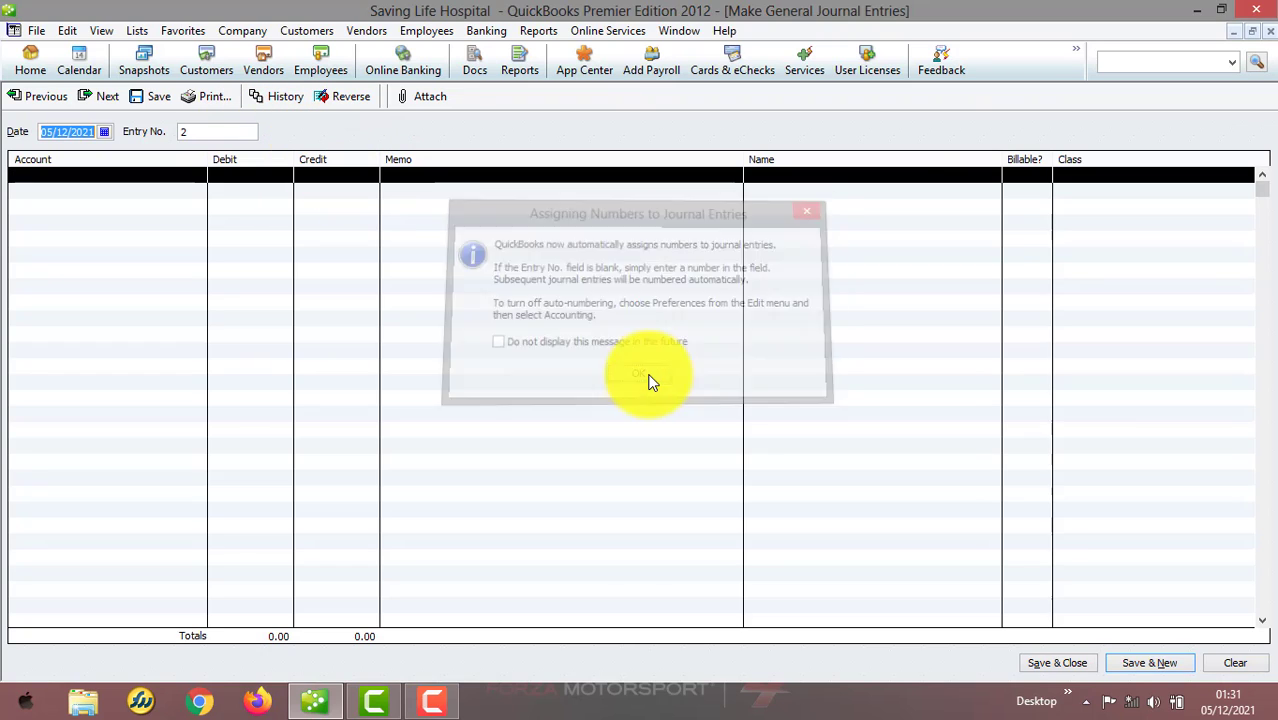
pyautogui.click(1270, 31)
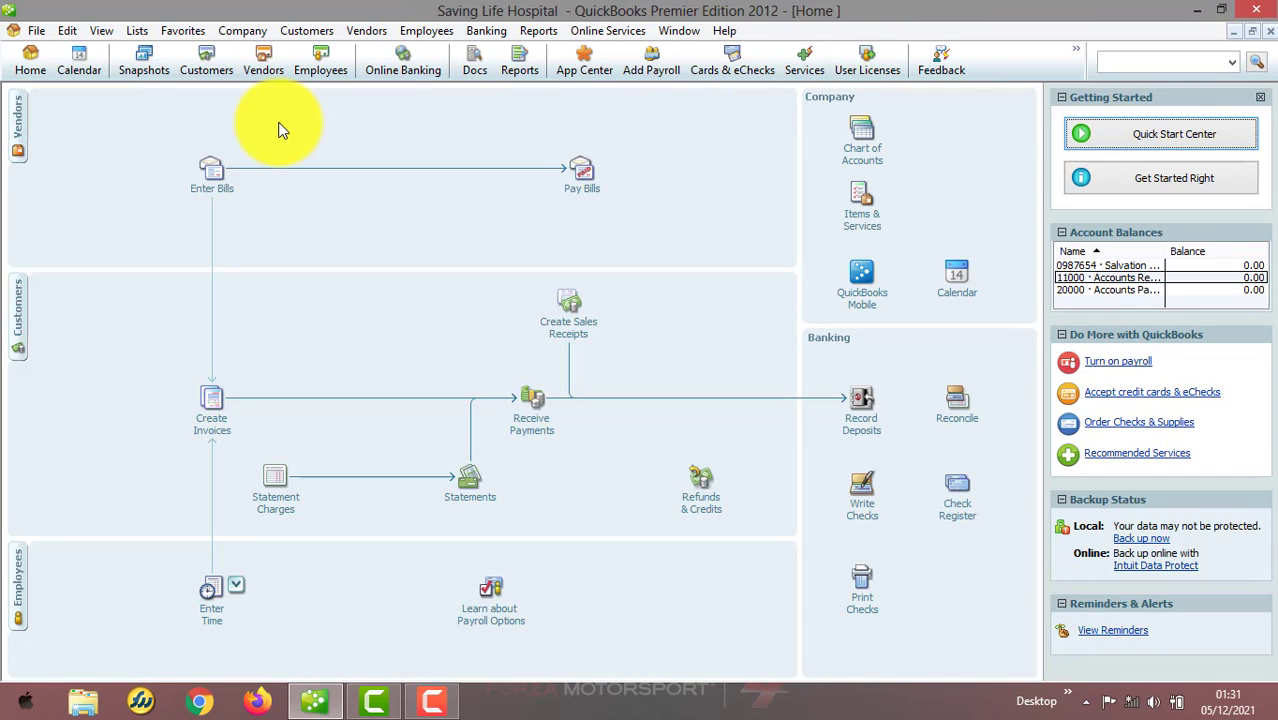
# Turn off automatic general journal entry numbering in the company accounting preferences and save
pyautogui.click(70, 30)
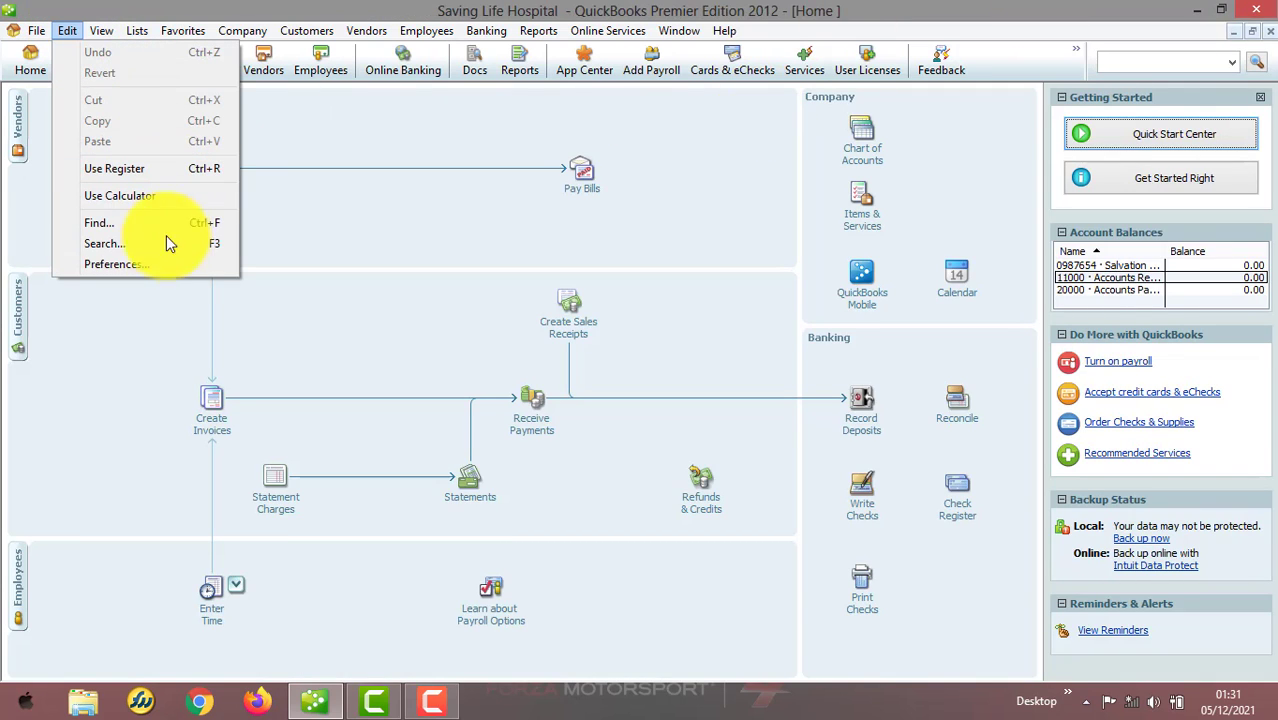
pyautogui.click(162, 264)
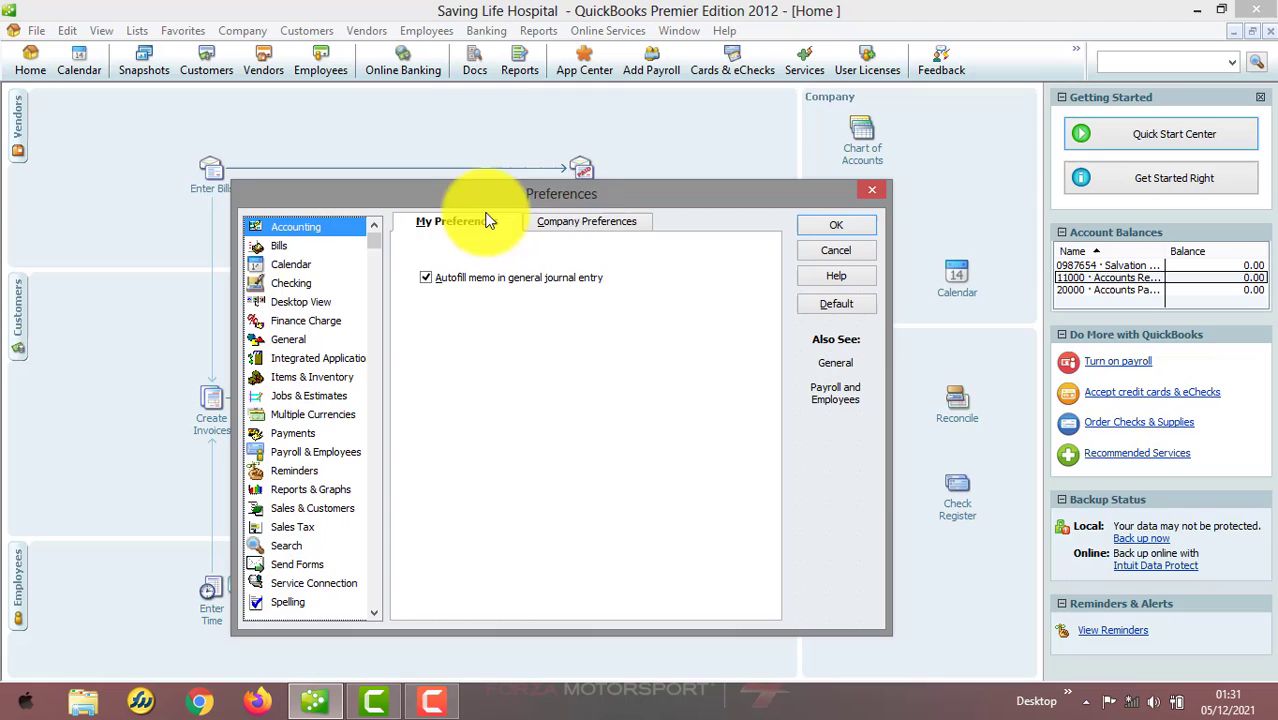
pyautogui.click(583, 219)
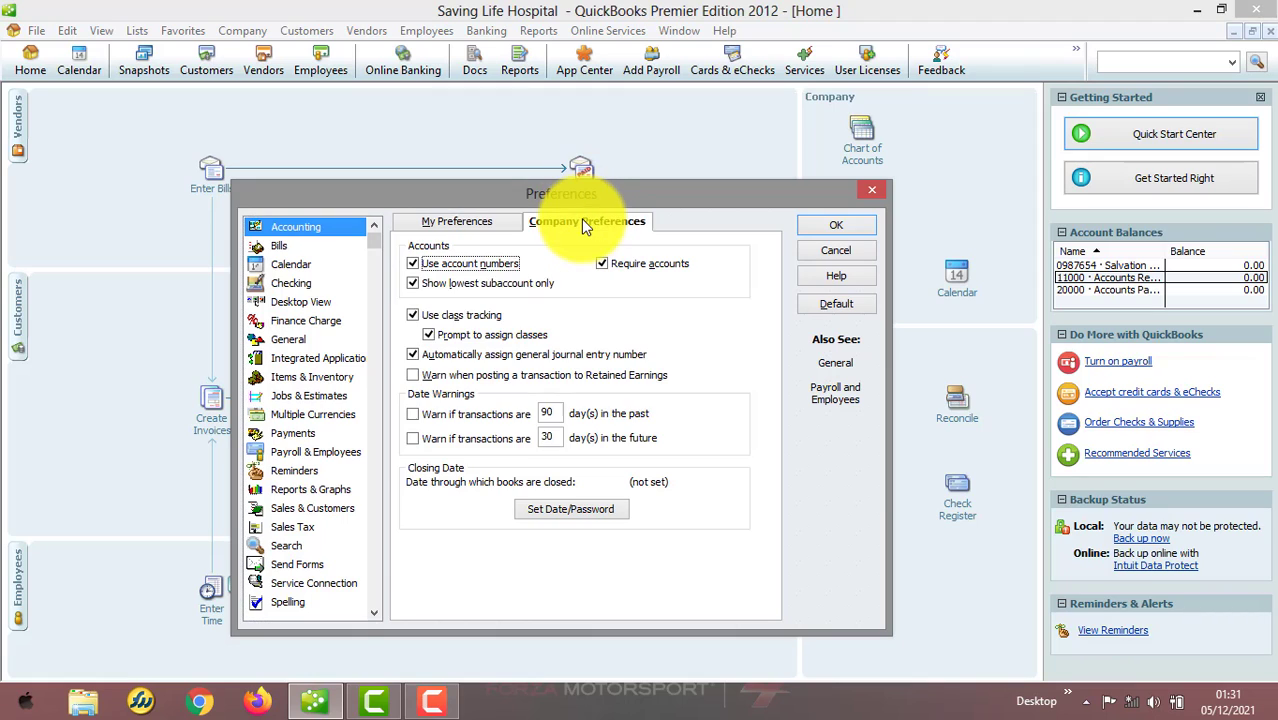
pyautogui.click(413, 358)
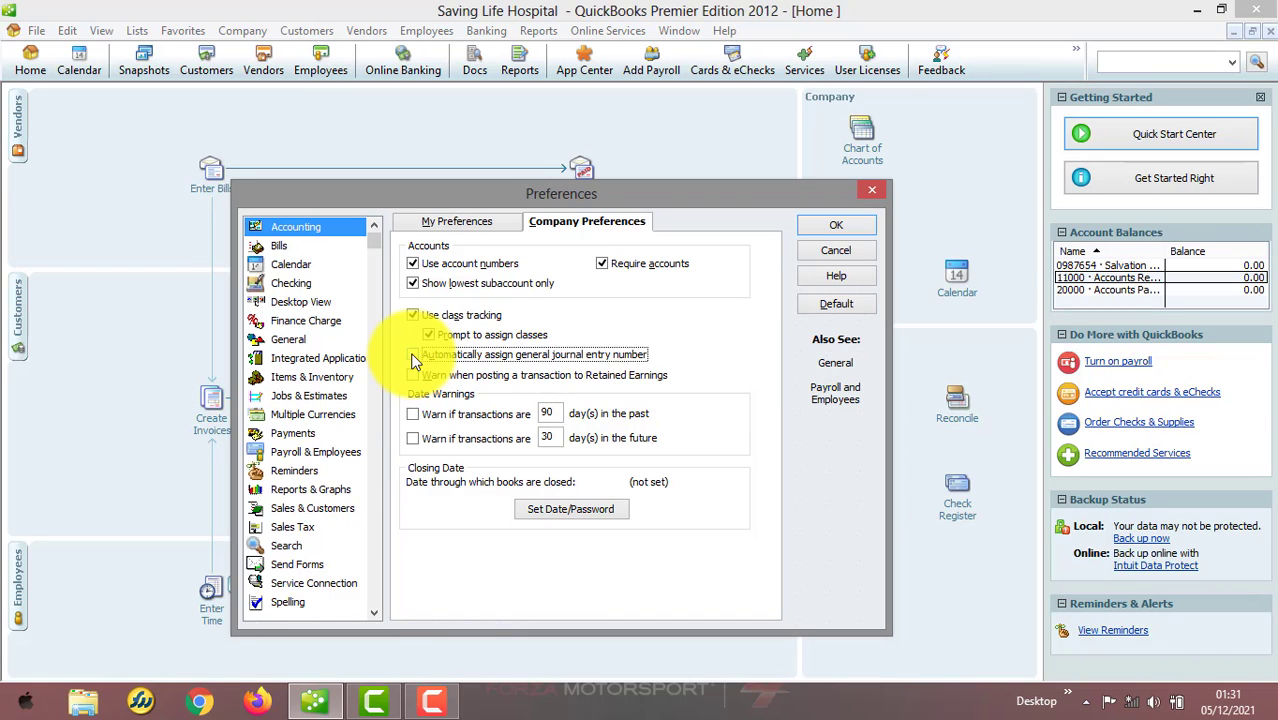
pyautogui.click(838, 222)
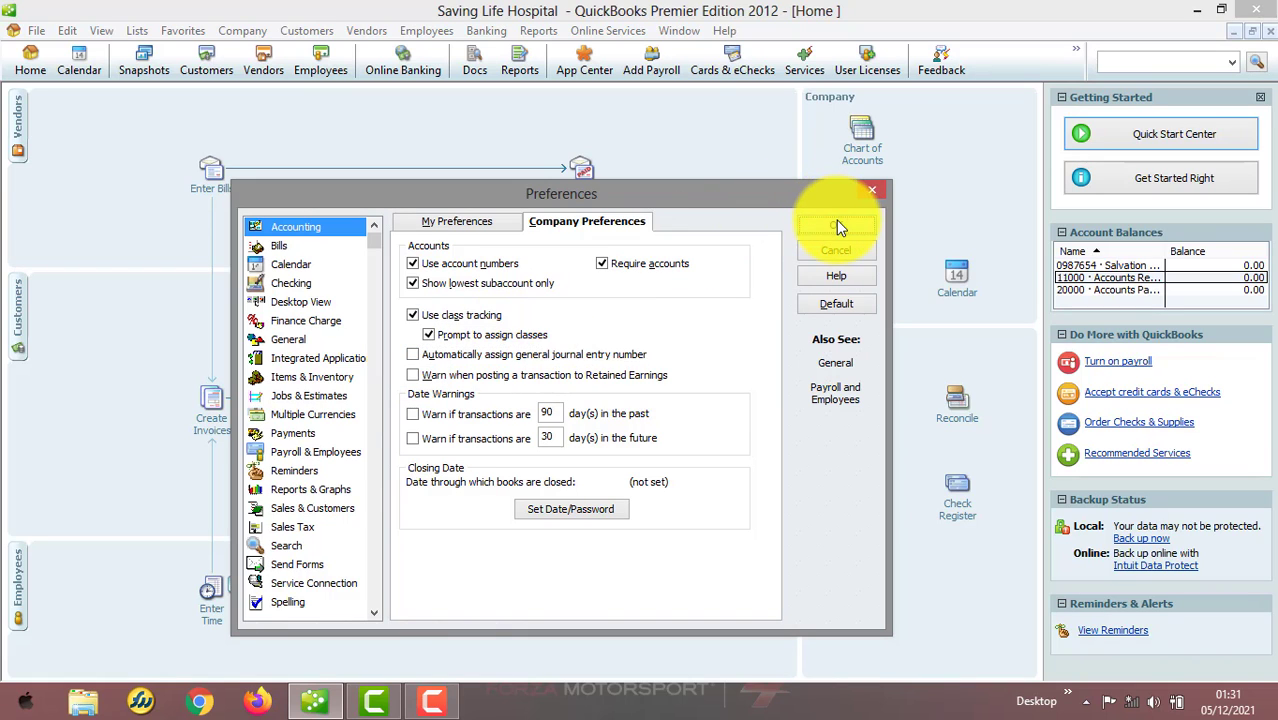
# Open Make General Journal Entries to inspect the empty entry number, then close it
pyautogui.click(258, 31)
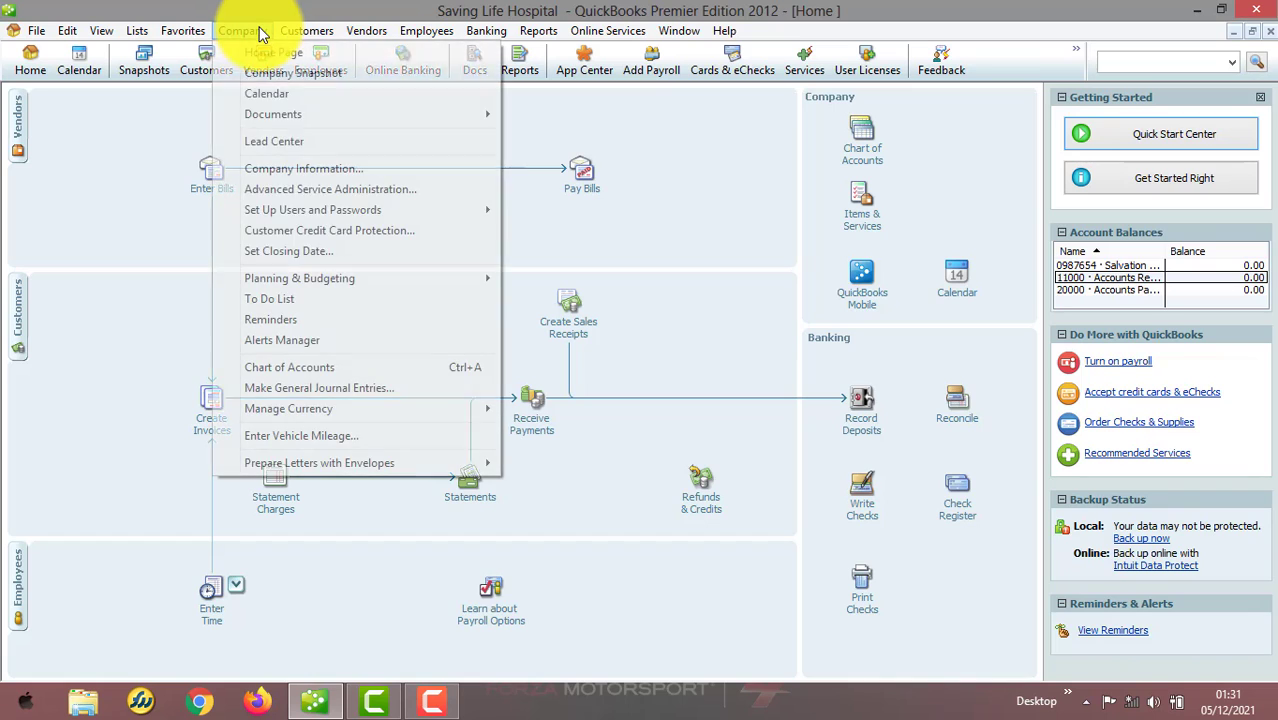
pyautogui.click(337, 389)
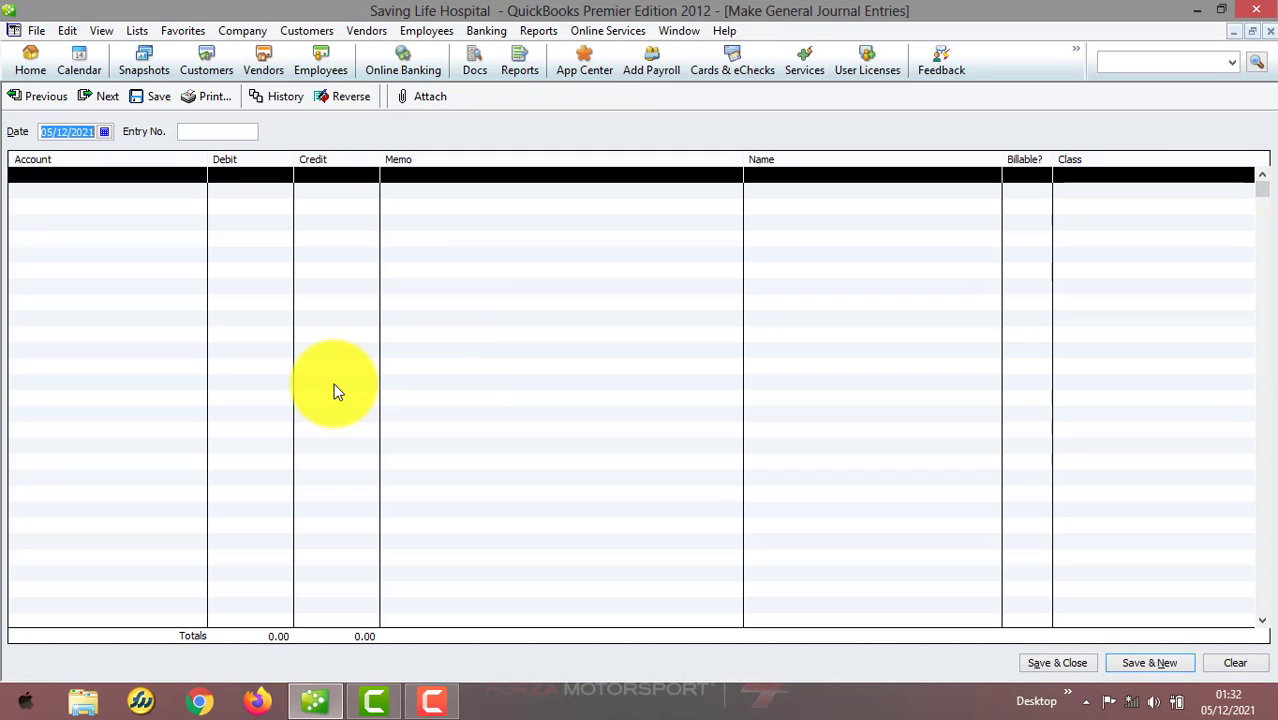
pyautogui.click(1247, 22)
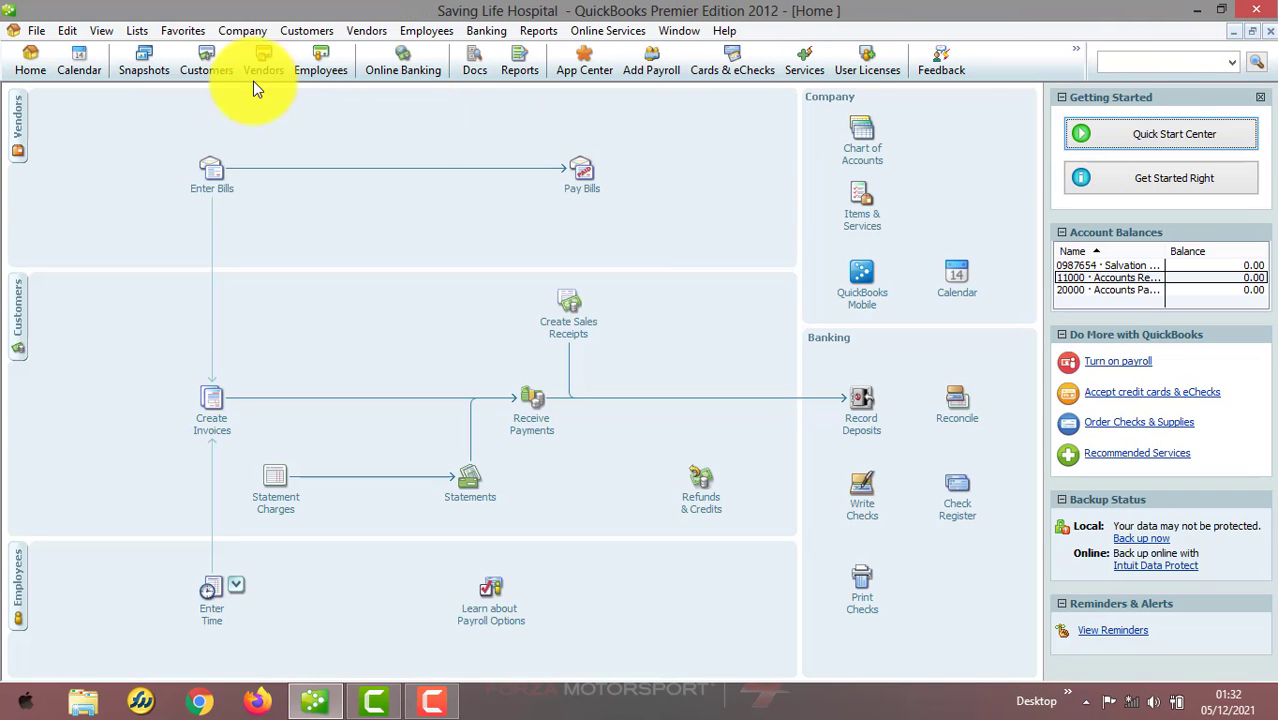
# Enable automatic journal entry numbering, the retained earnings posting warning and the 90-days-past transaction warning in accounting preferences
pyautogui.click(75, 27)
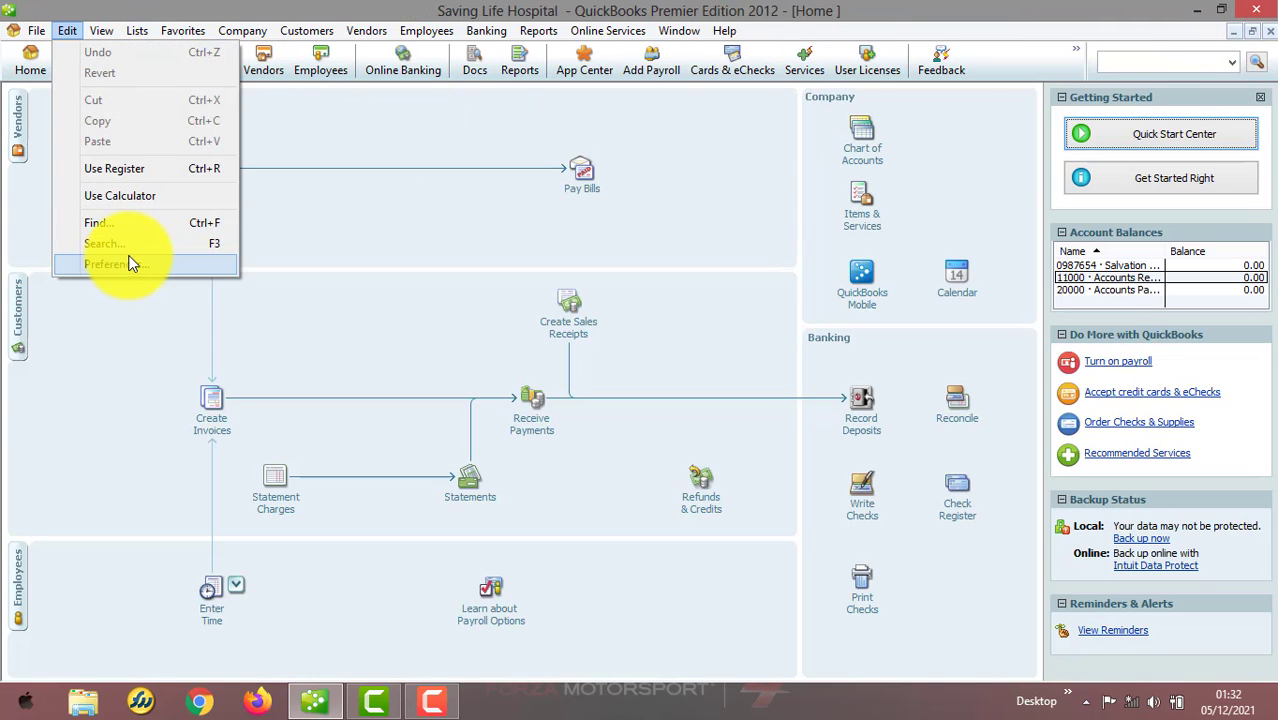
pyautogui.click(128, 263)
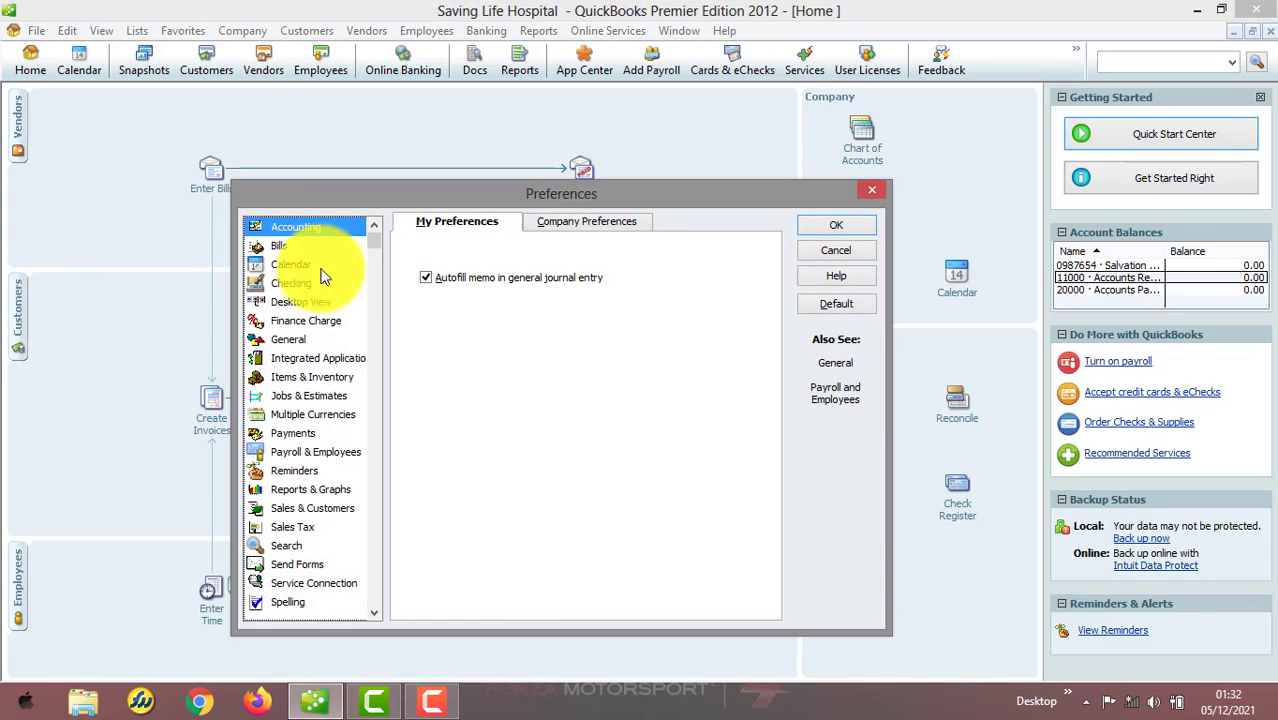
pyautogui.click(545, 222)
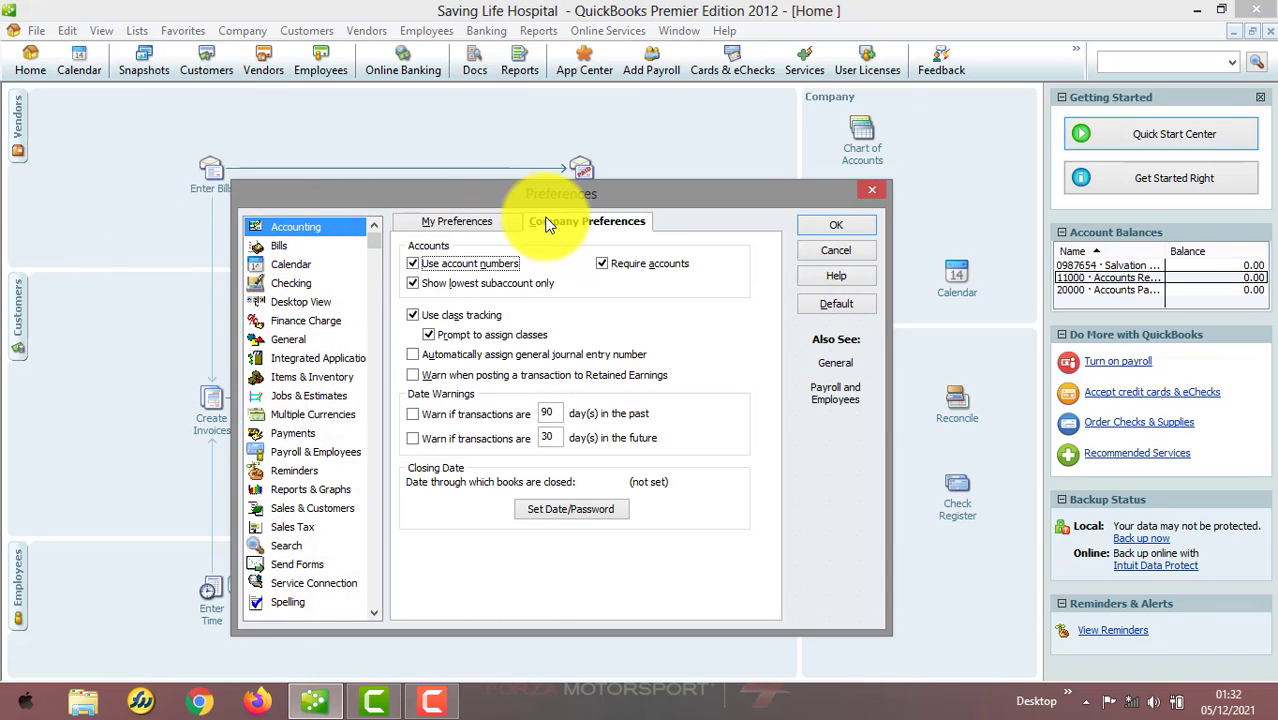
pyautogui.click(430, 354)
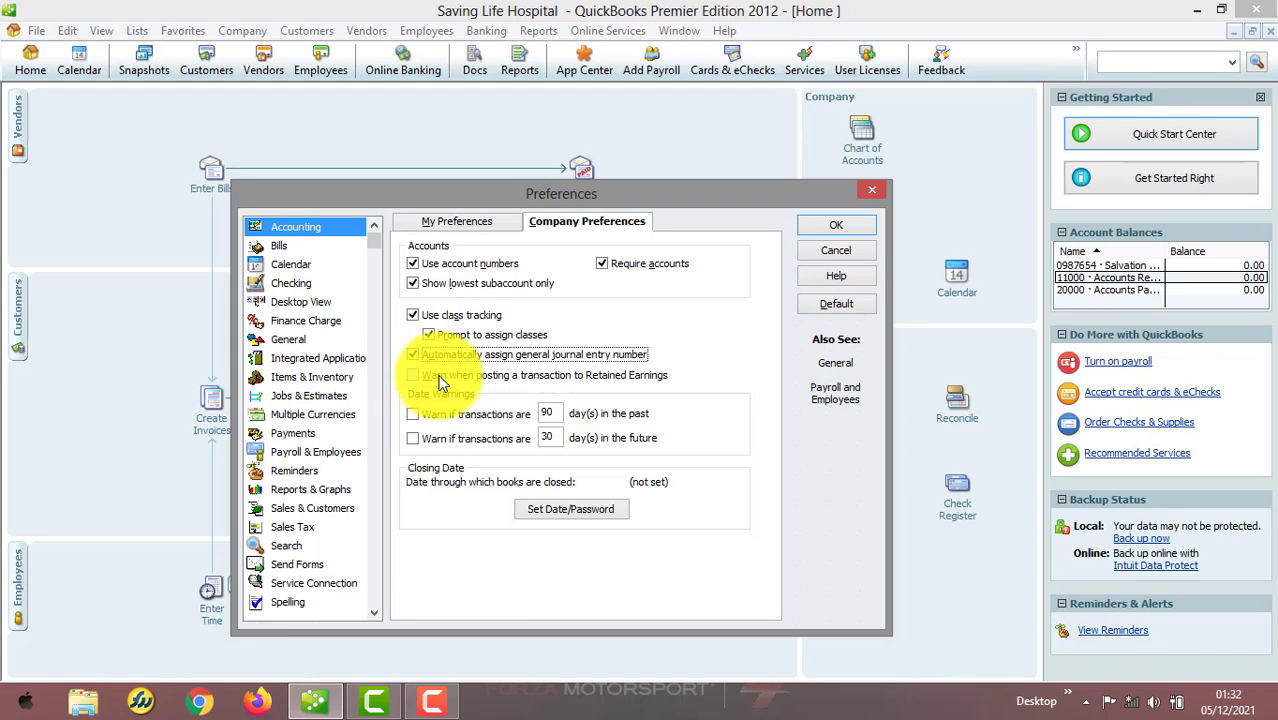
pyautogui.click(412, 376)
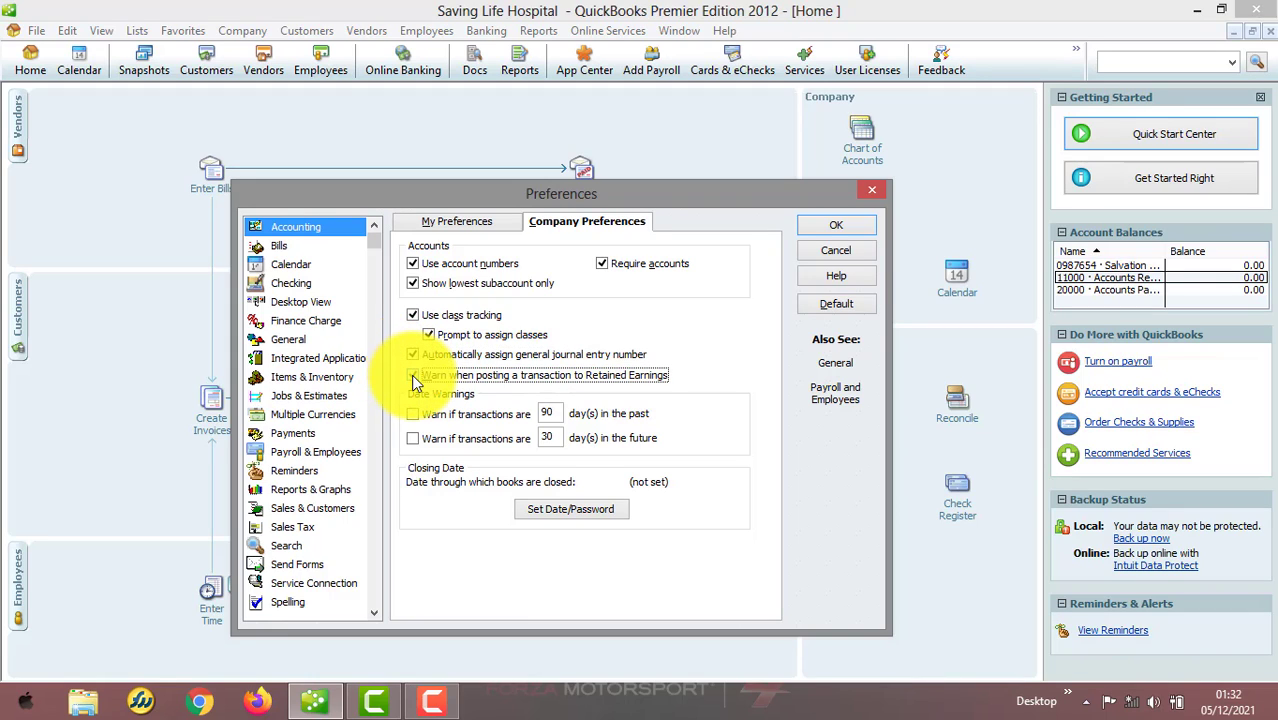
pyautogui.click(411, 374)
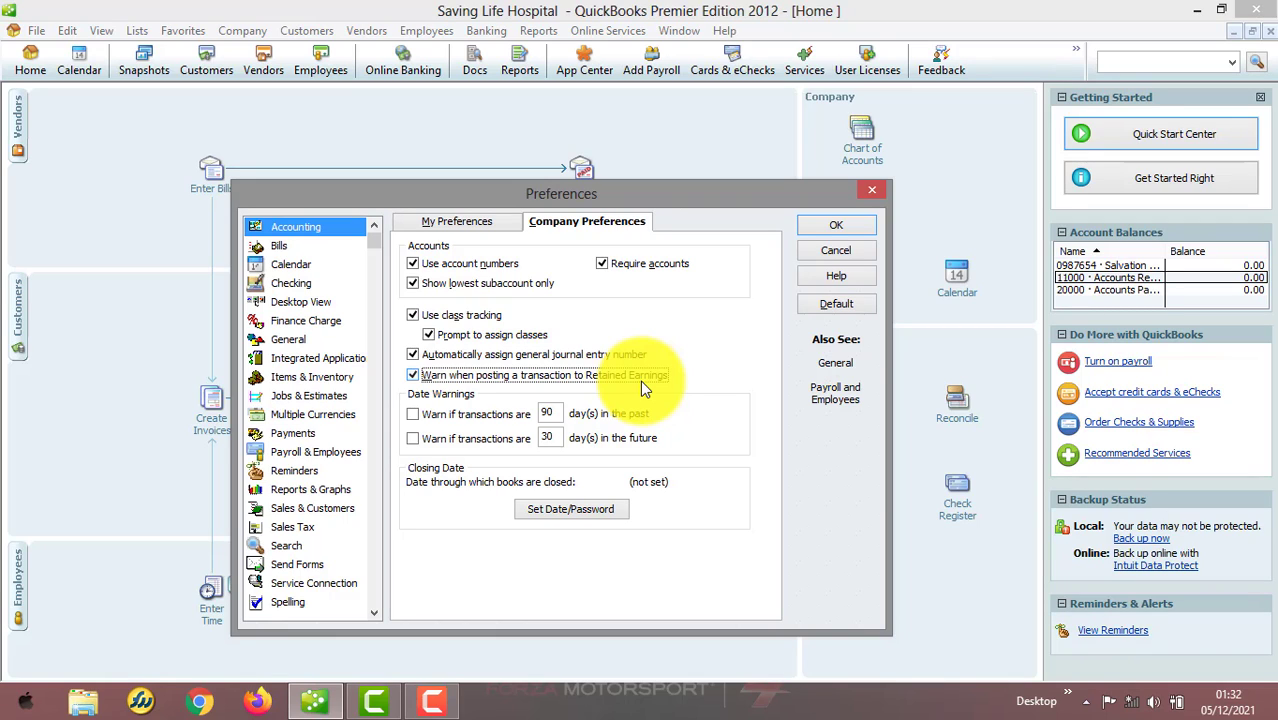
pyautogui.click(414, 417)
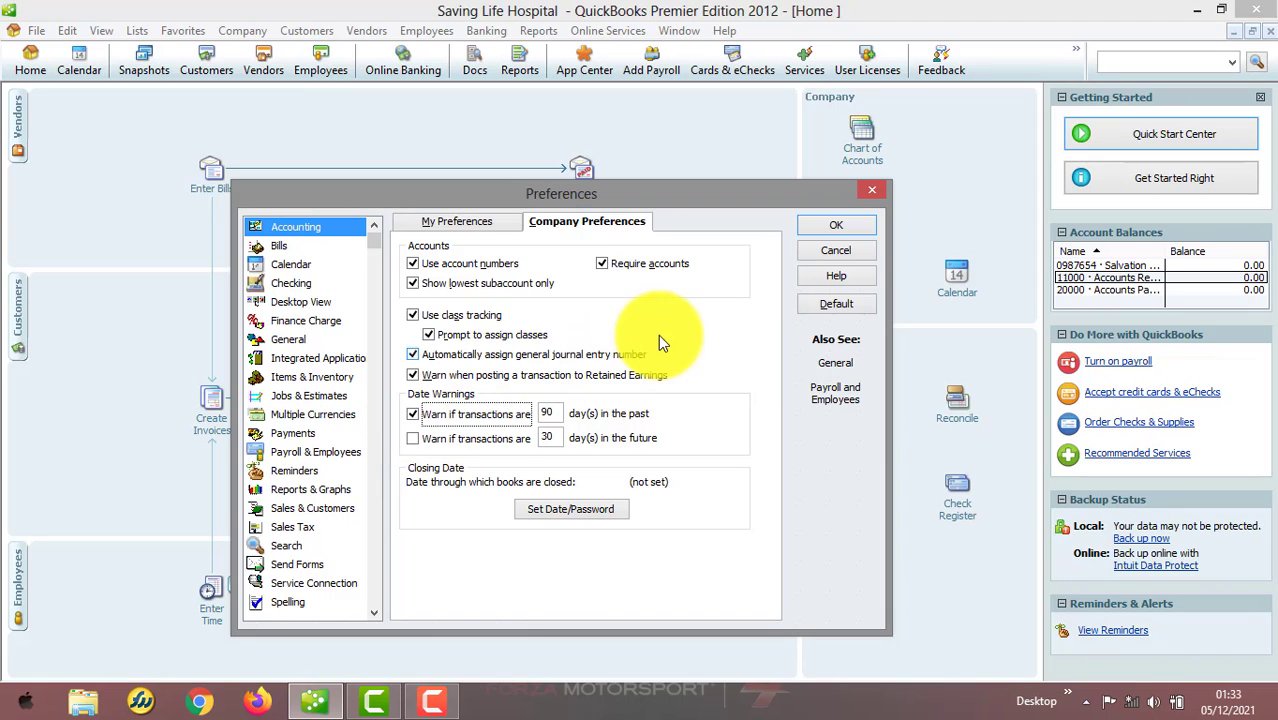
pyautogui.click(847, 234)
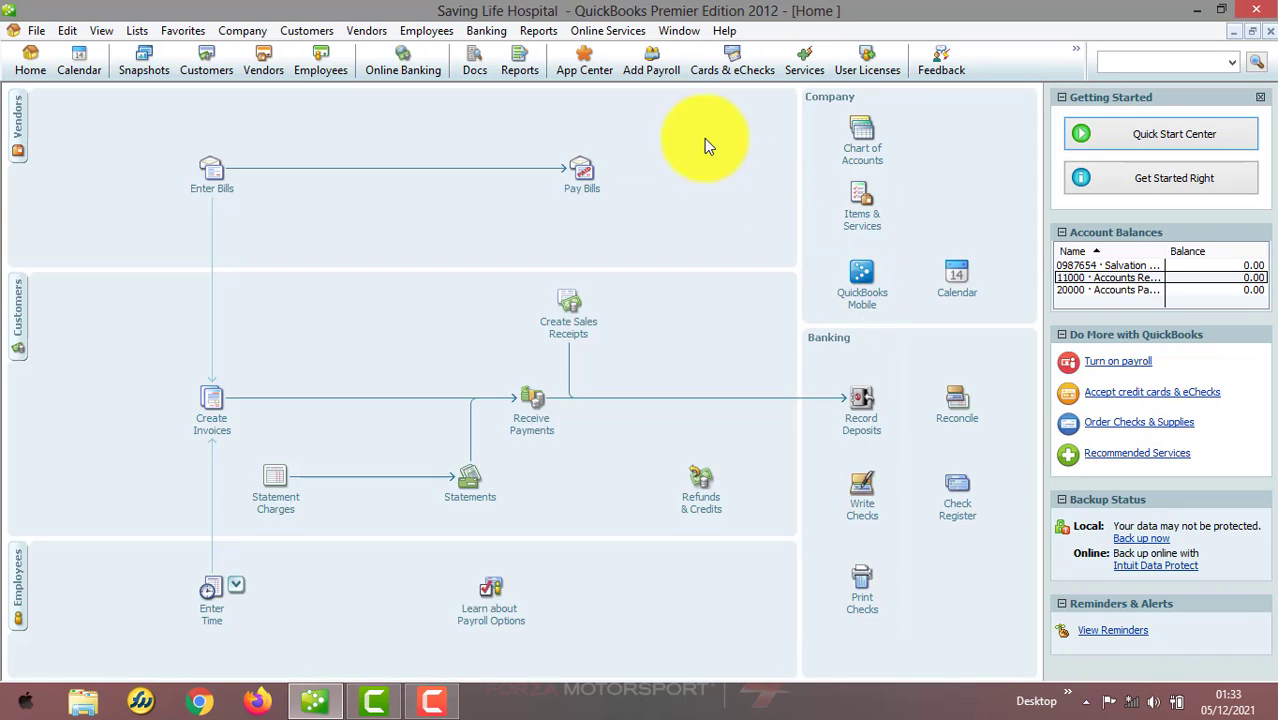
# Start a new check from the Salvation Account payable to Walk In Customer
pyautogui.click(499, 34)
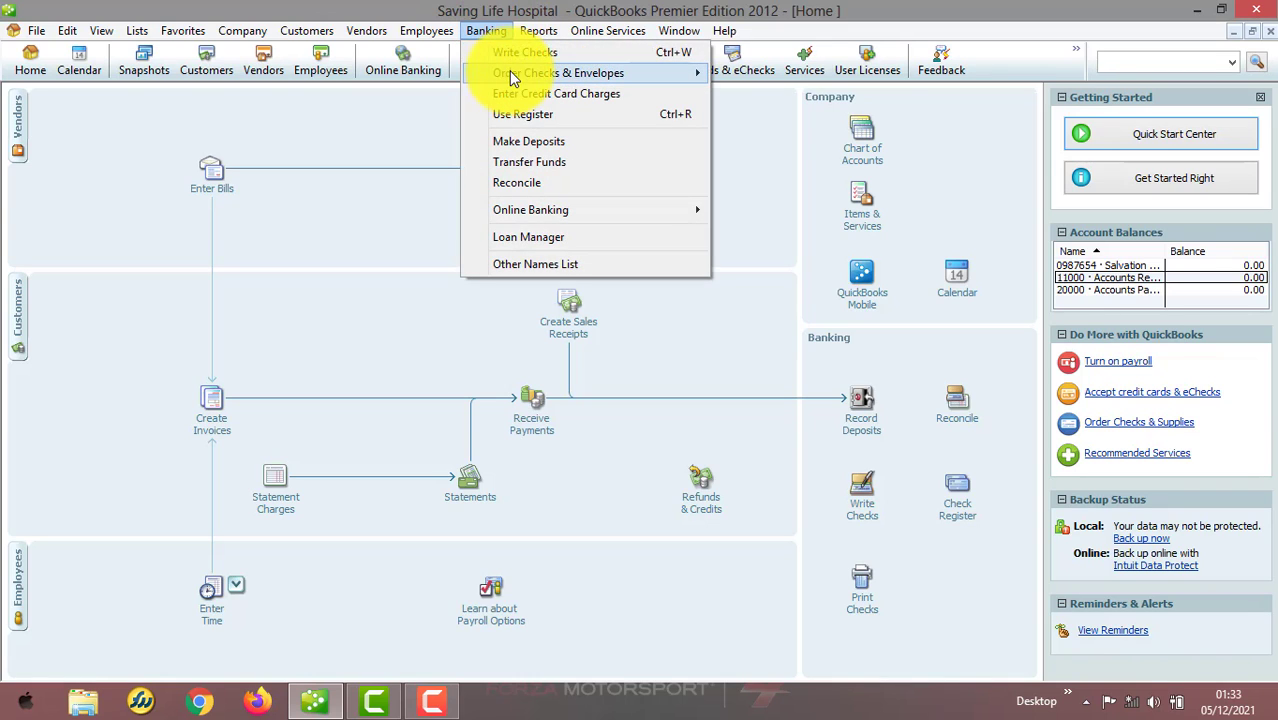
pyautogui.click(519, 49)
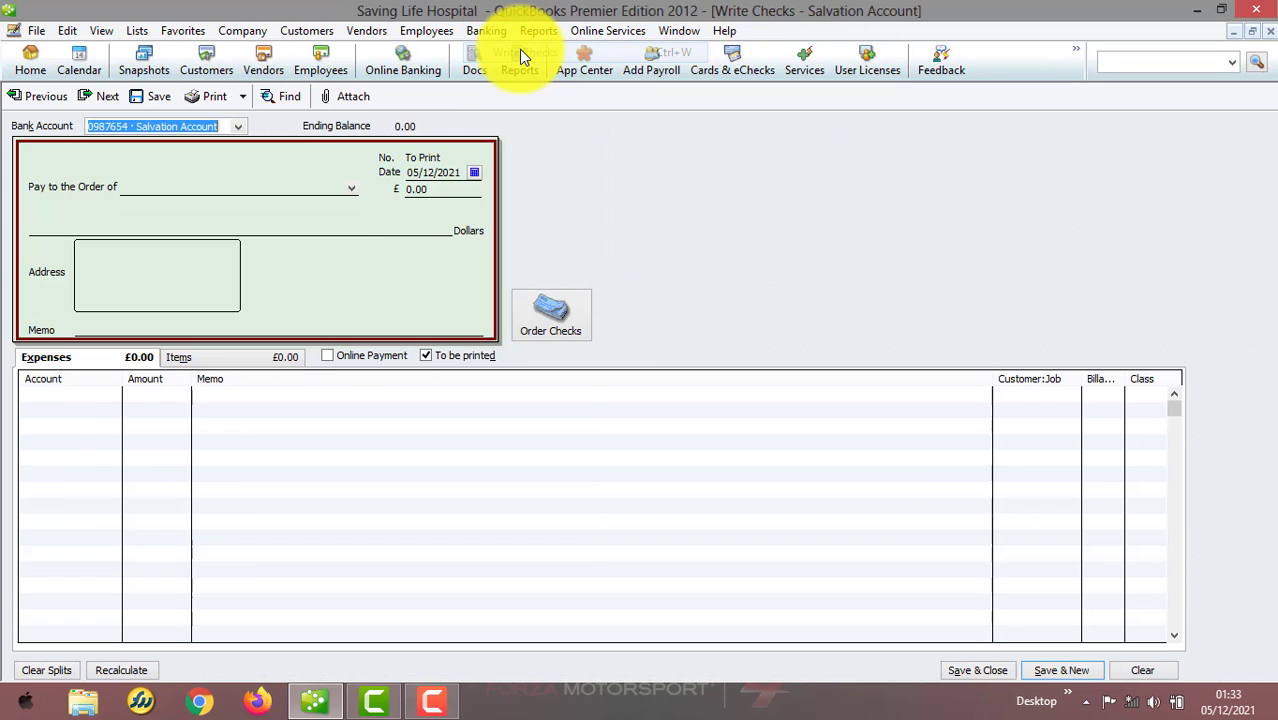
pyautogui.click(351, 190)
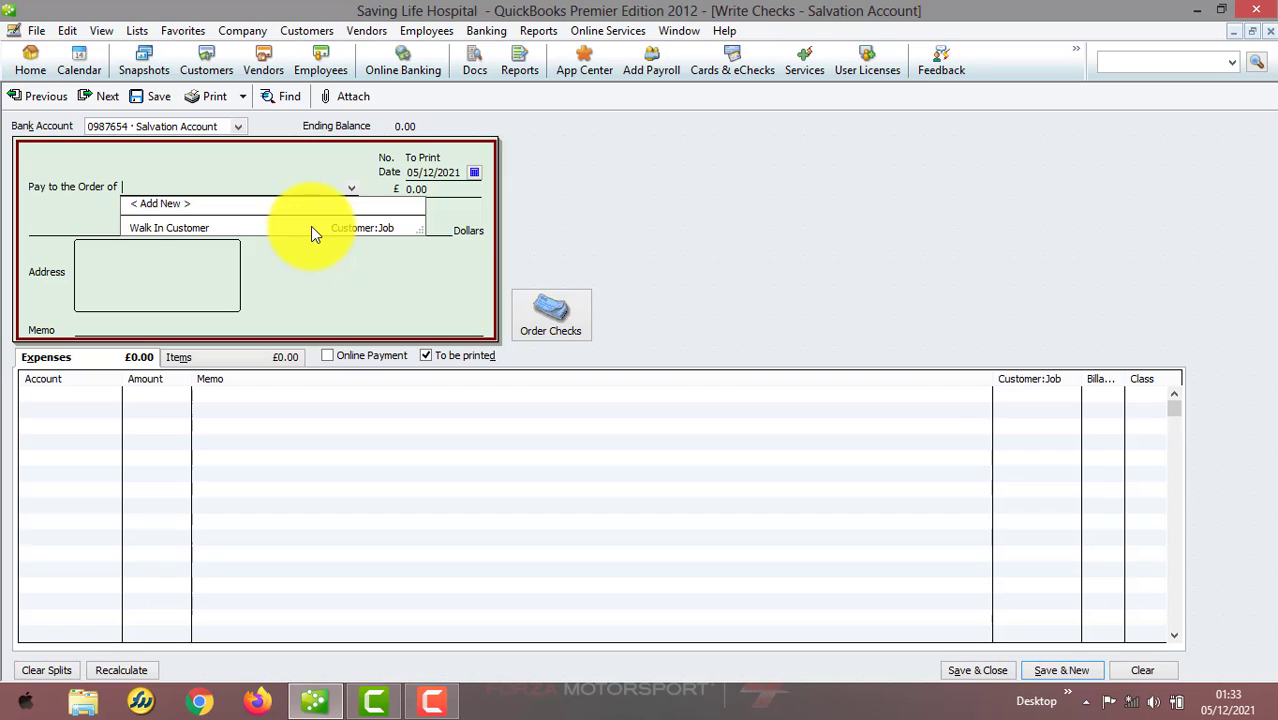
pyautogui.click(311, 229)
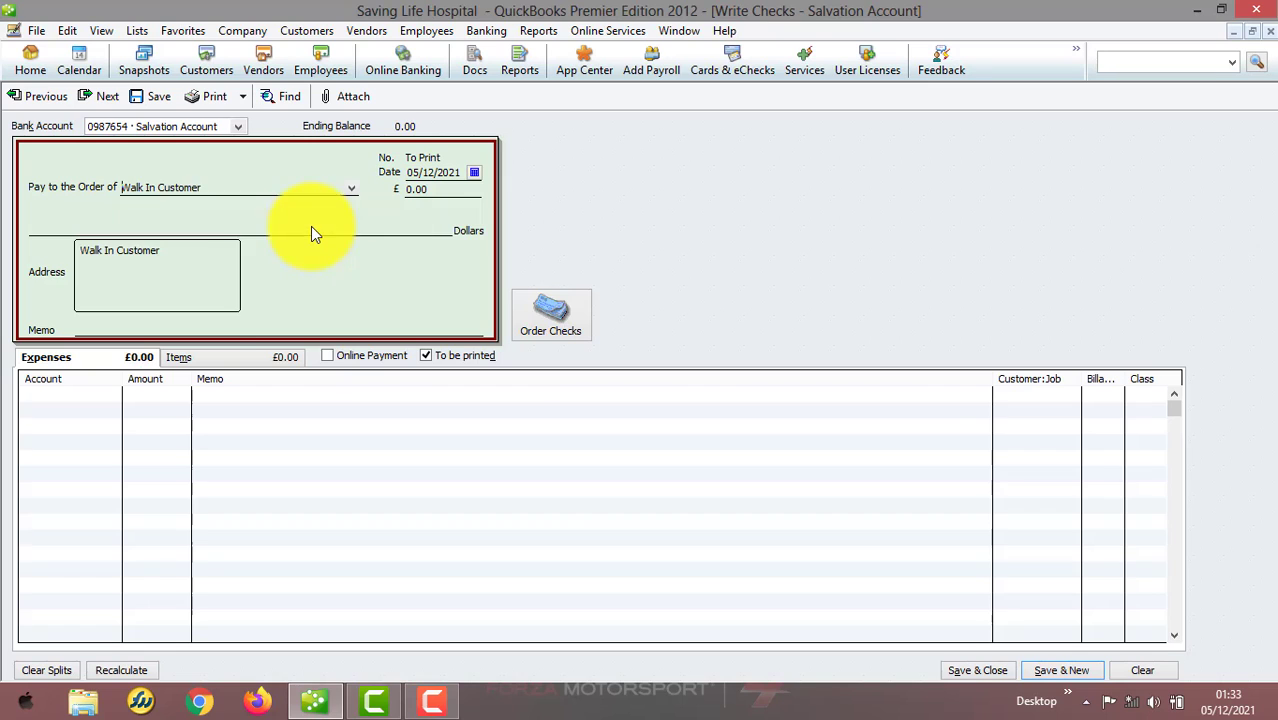
# Charge the check to 67200 · Repairs and Maintenance for 50,000 with memo 500
pyautogui.click(115, 391)
pyautogui.write('672')
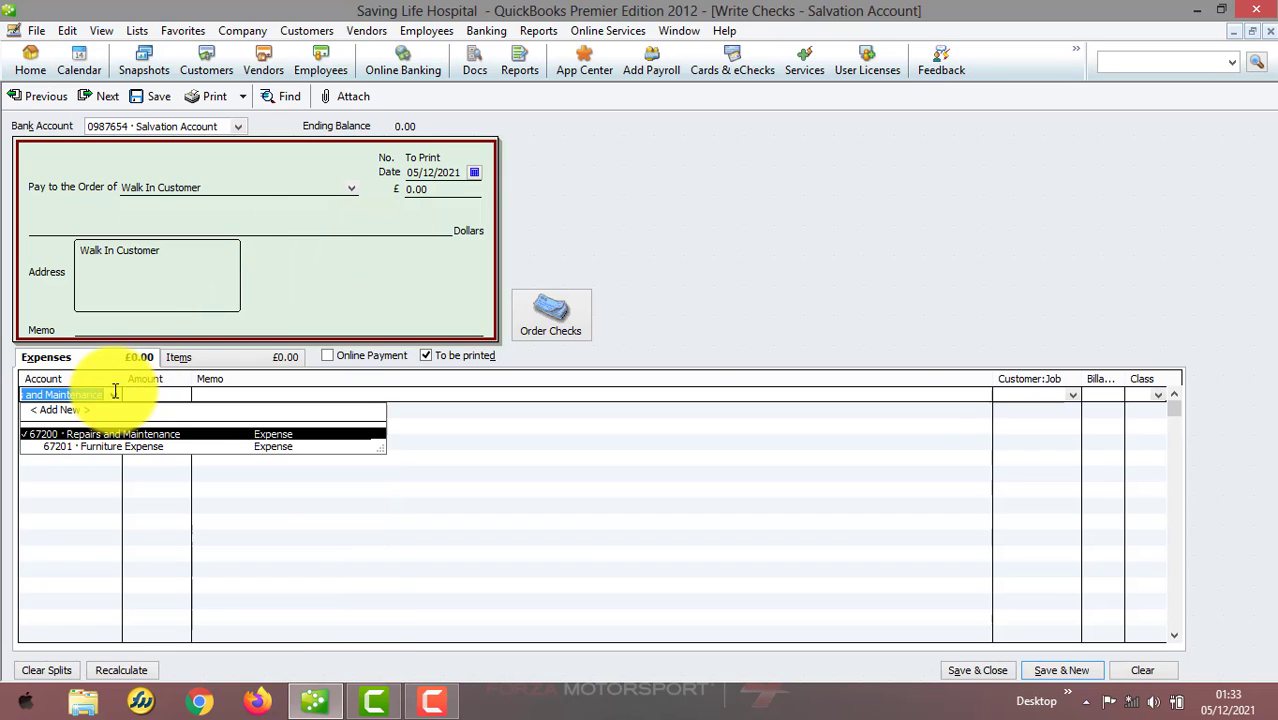
pyautogui.click(88, 431)
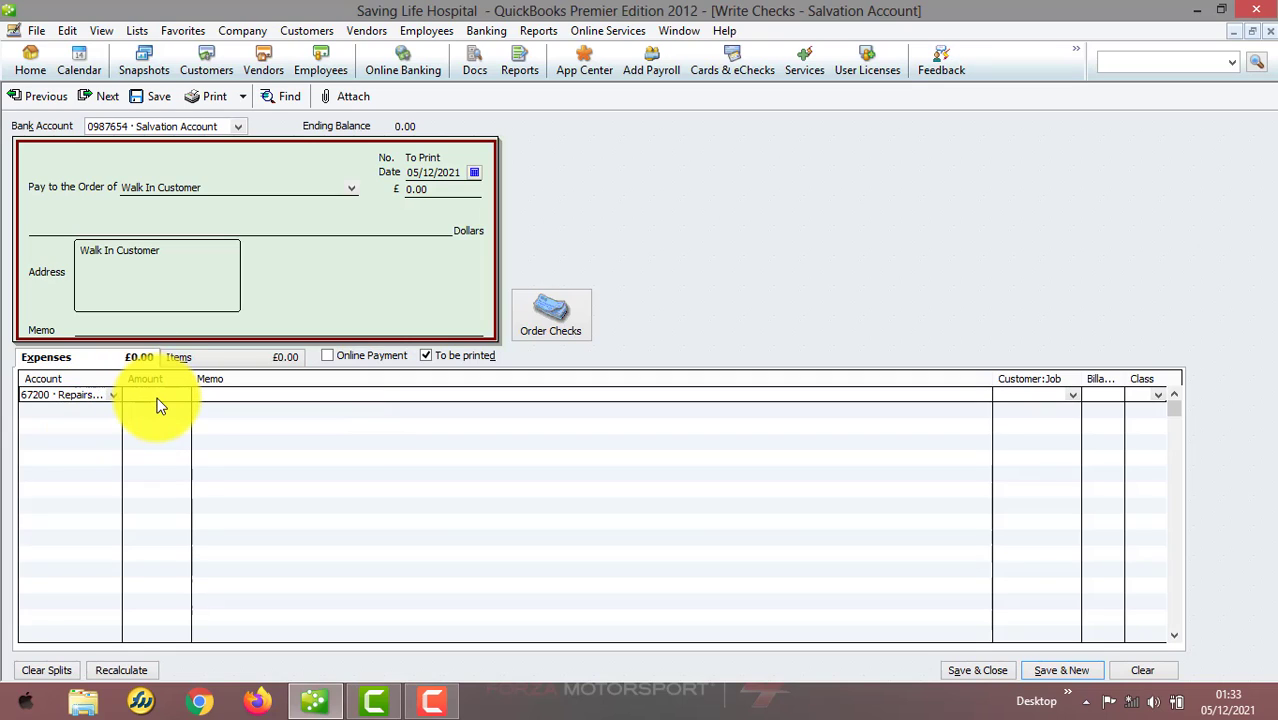
pyautogui.write('500')
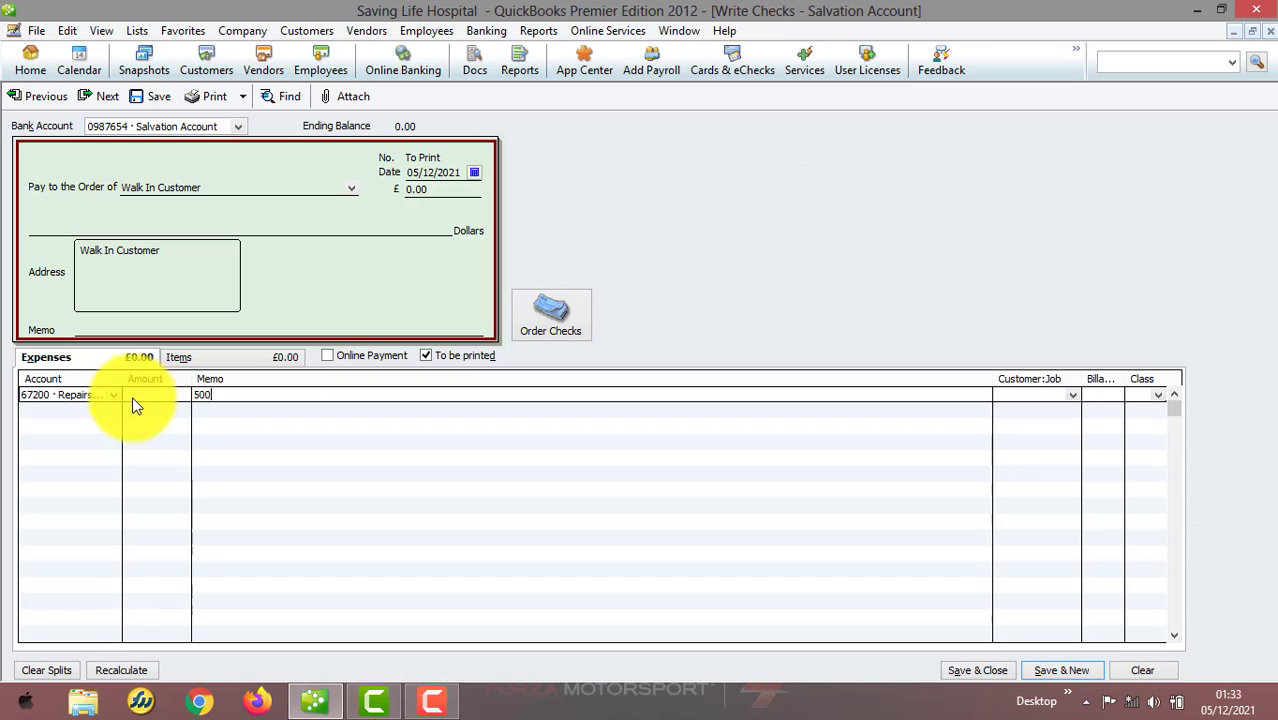
pyautogui.click(140, 402)
pyautogui.write('50,0')
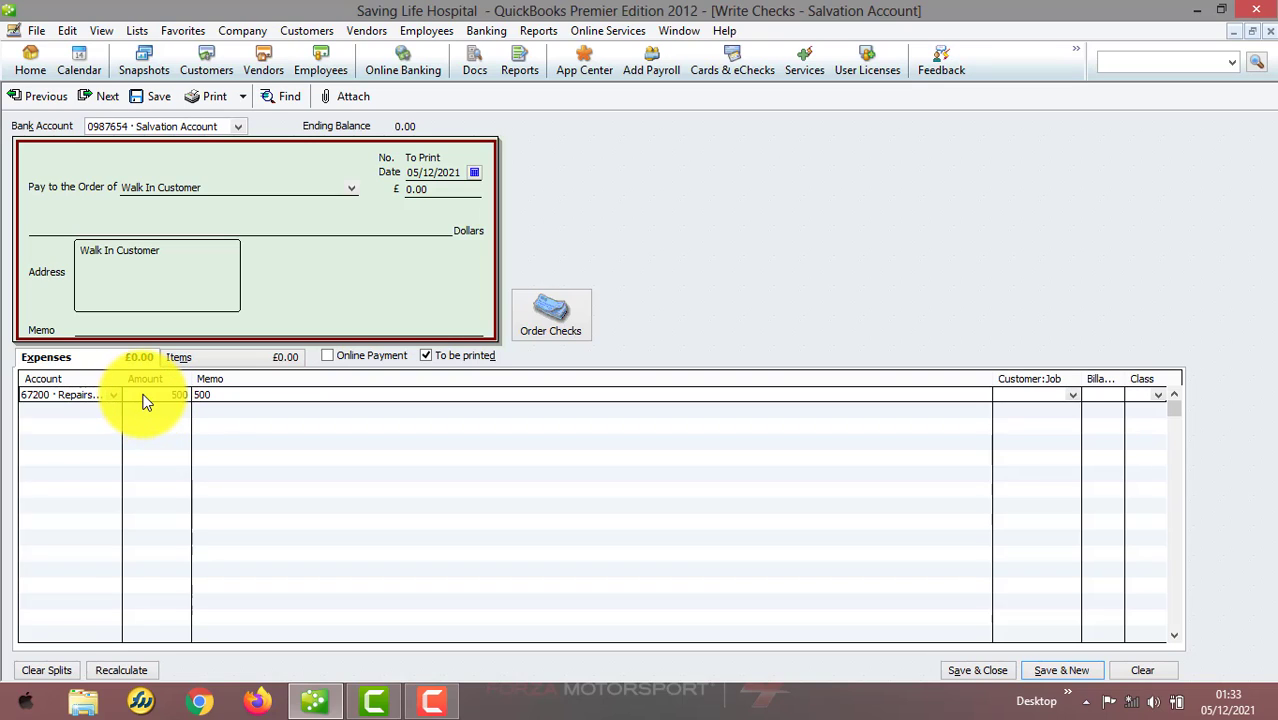
pyautogui.write('00')
pyautogui.press('Tab')
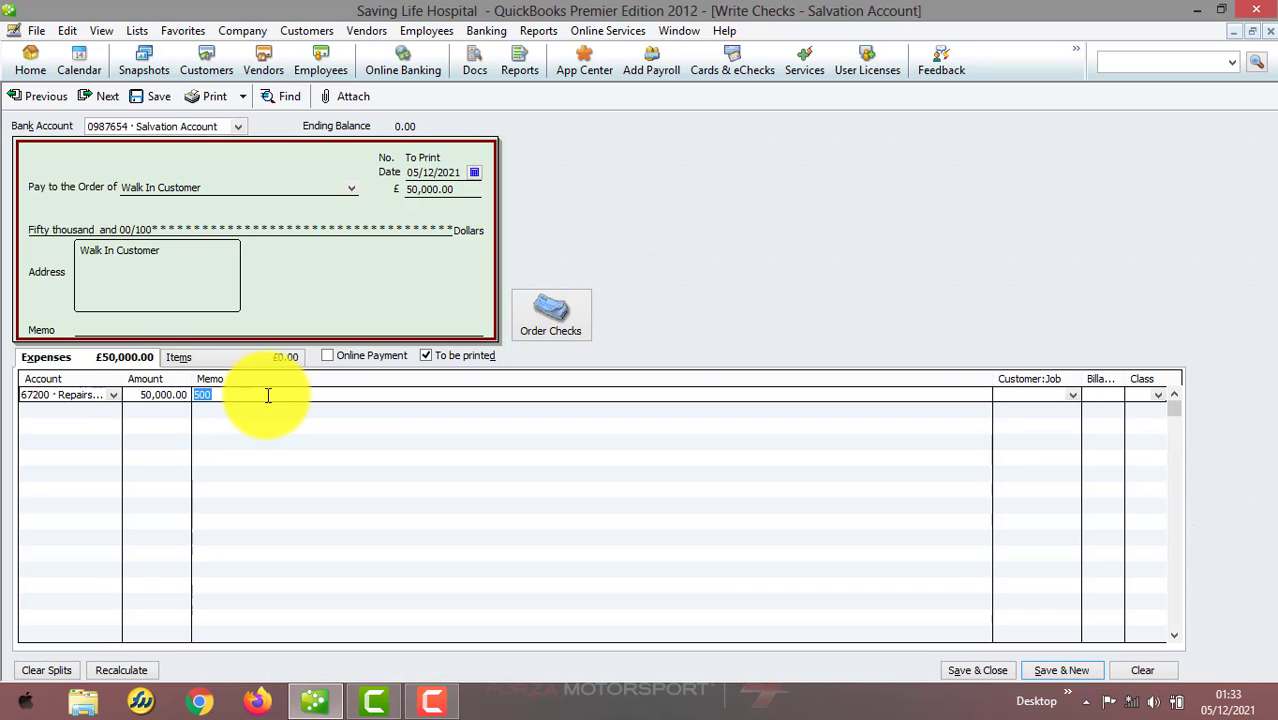
# Set the check's line memo to Expense and its date to 31/07/2021
pyautogui.write('Expense')
pyautogui.click(473, 171)
pyautogui.click(417, 191)
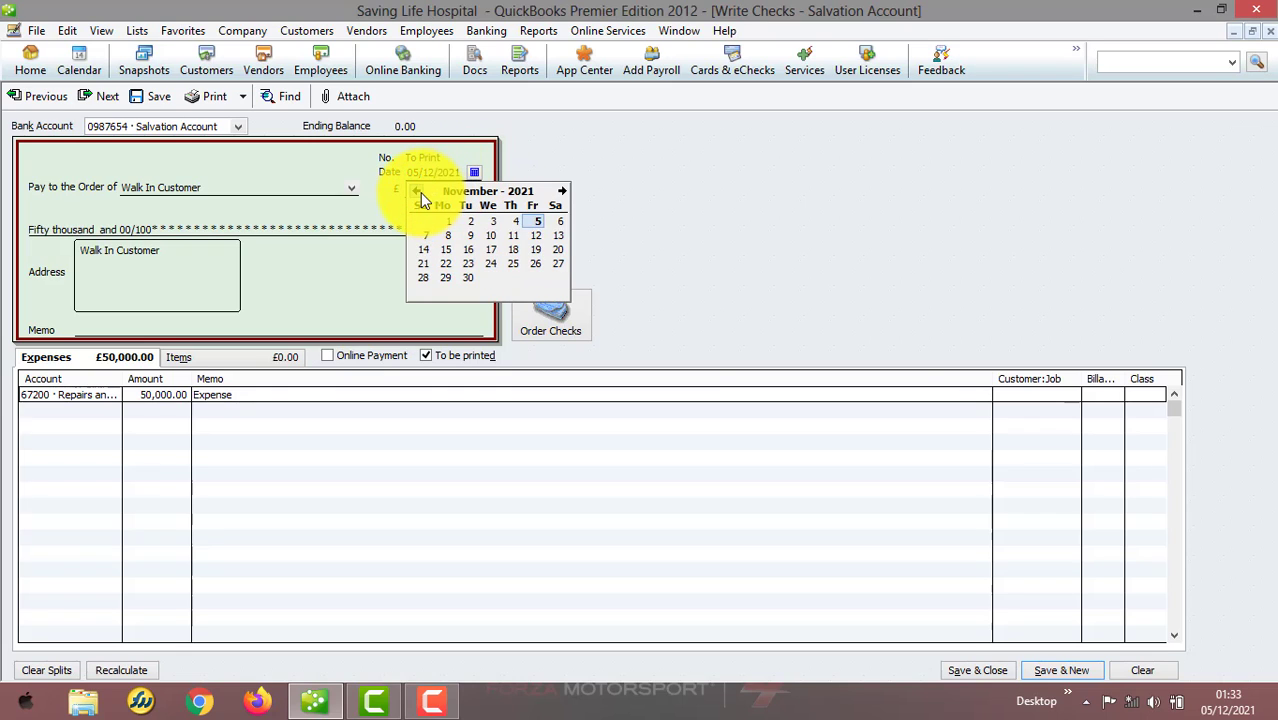
pyautogui.click(417, 191)
pyautogui.click(417, 191)
pyautogui.click(417, 191)
pyautogui.click(417, 191)
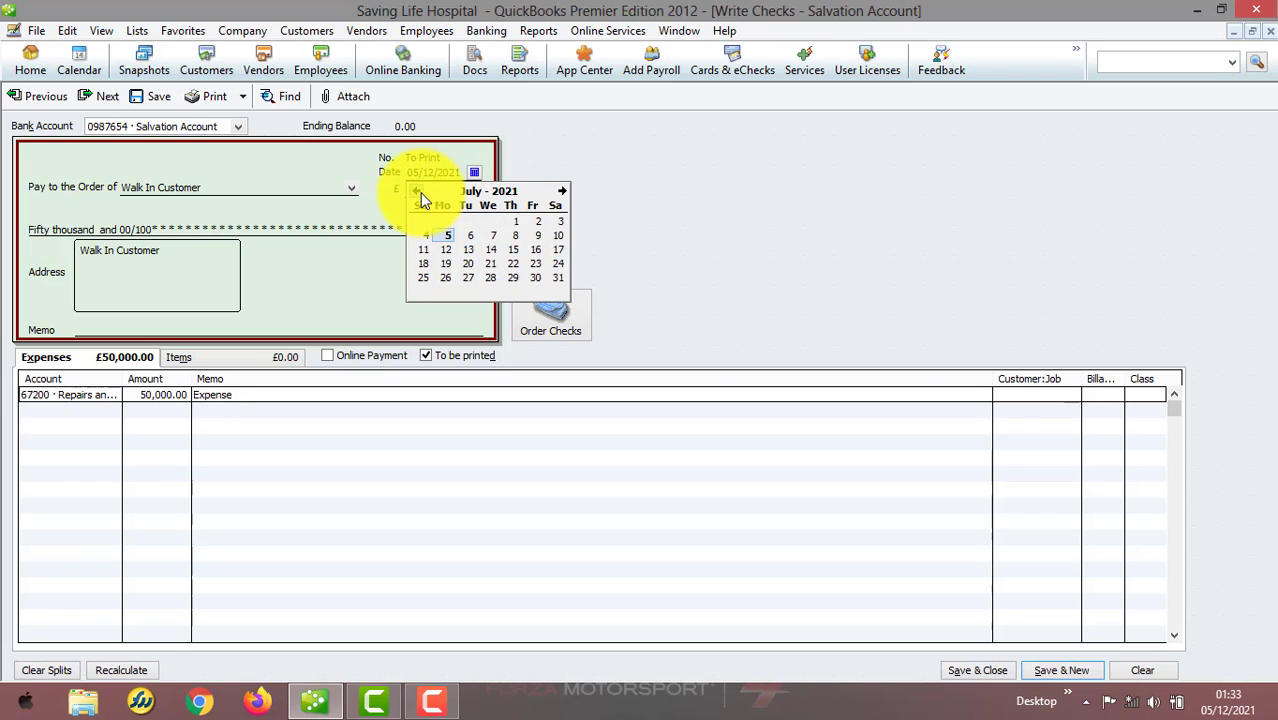
pyautogui.click(557, 277)
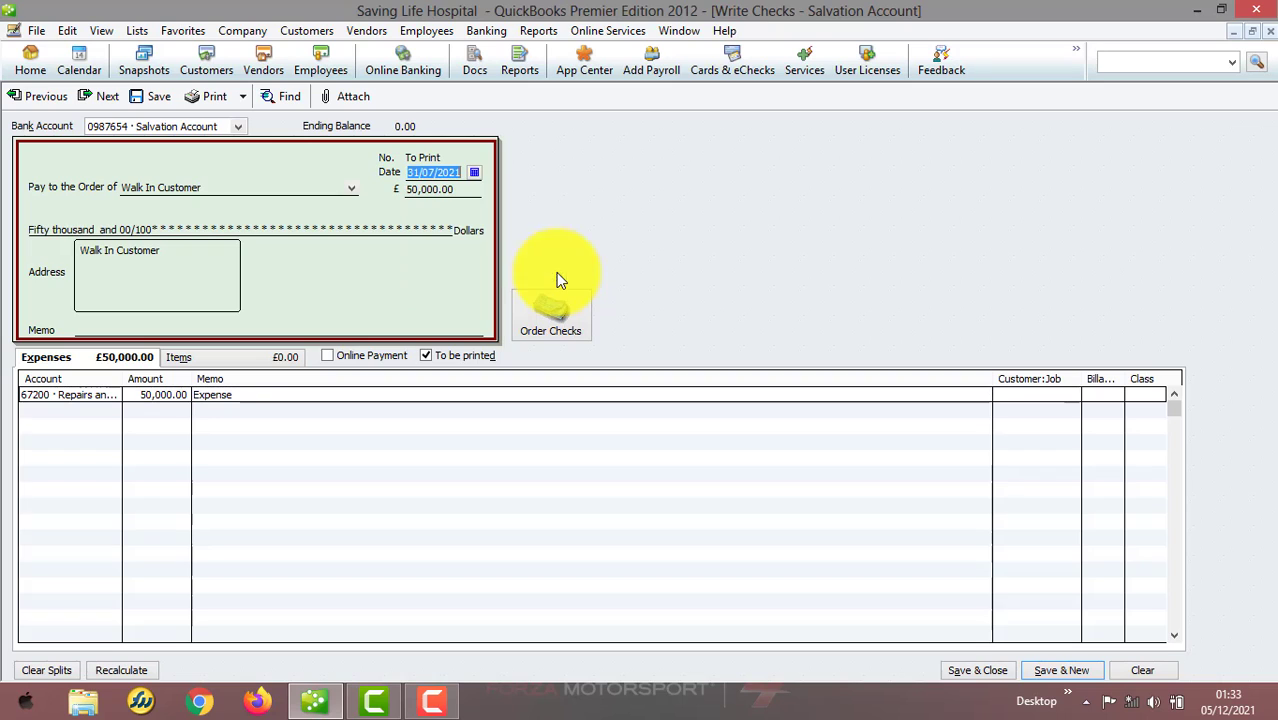
# Try to save and close the check, accepting the past-transaction warning
pyautogui.click(994, 670)
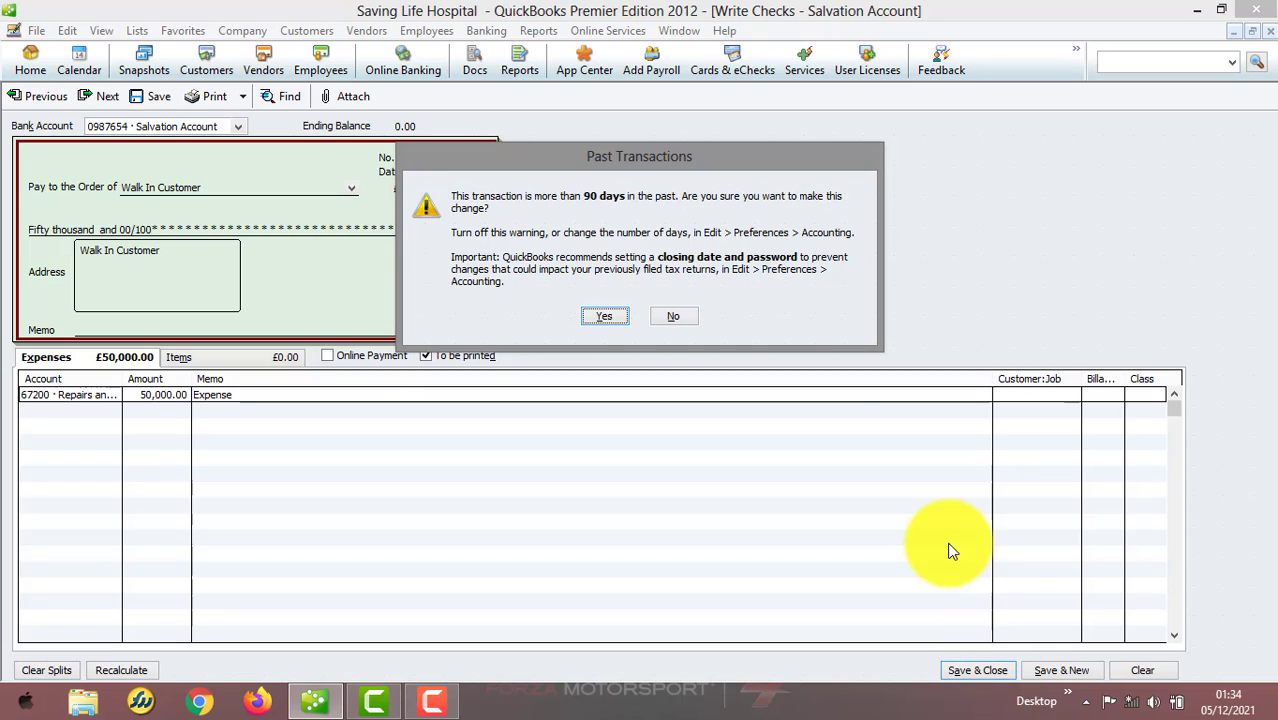
pyautogui.click(626, 320)
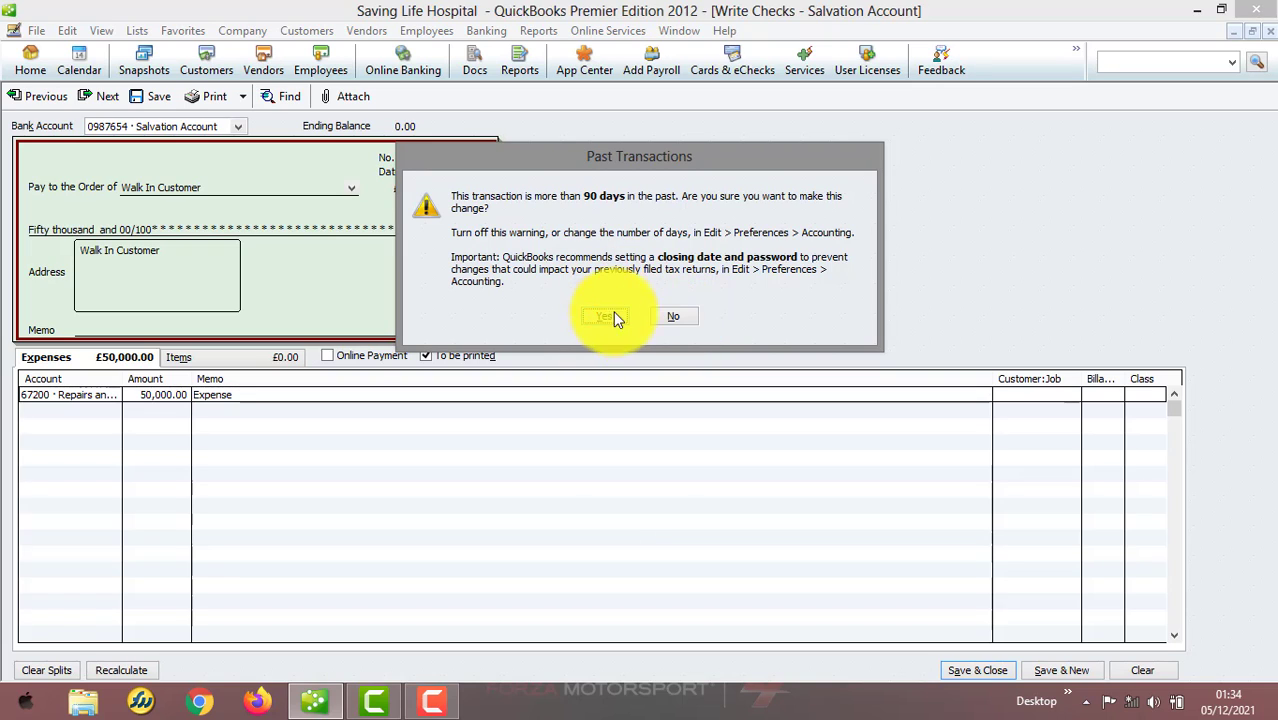
pyautogui.press('Return')
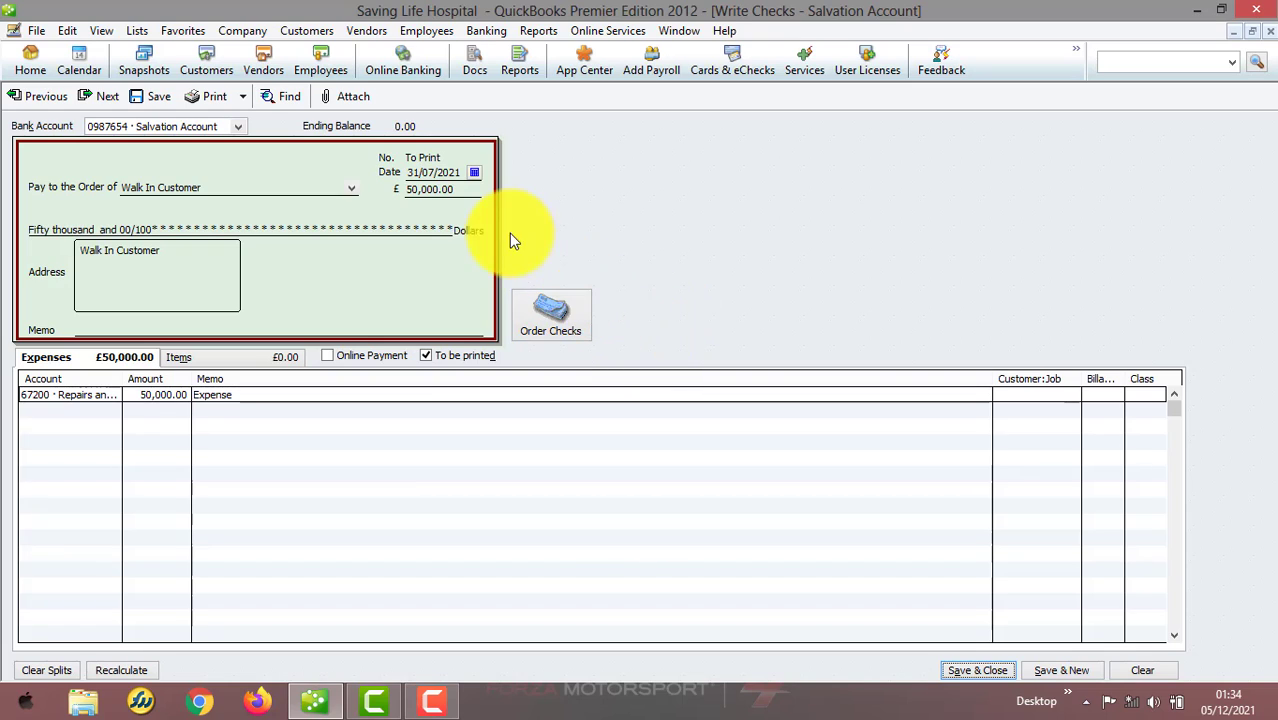
# Open the accounting company preferences to review the date warning settings, then close them
pyautogui.click(70, 32)
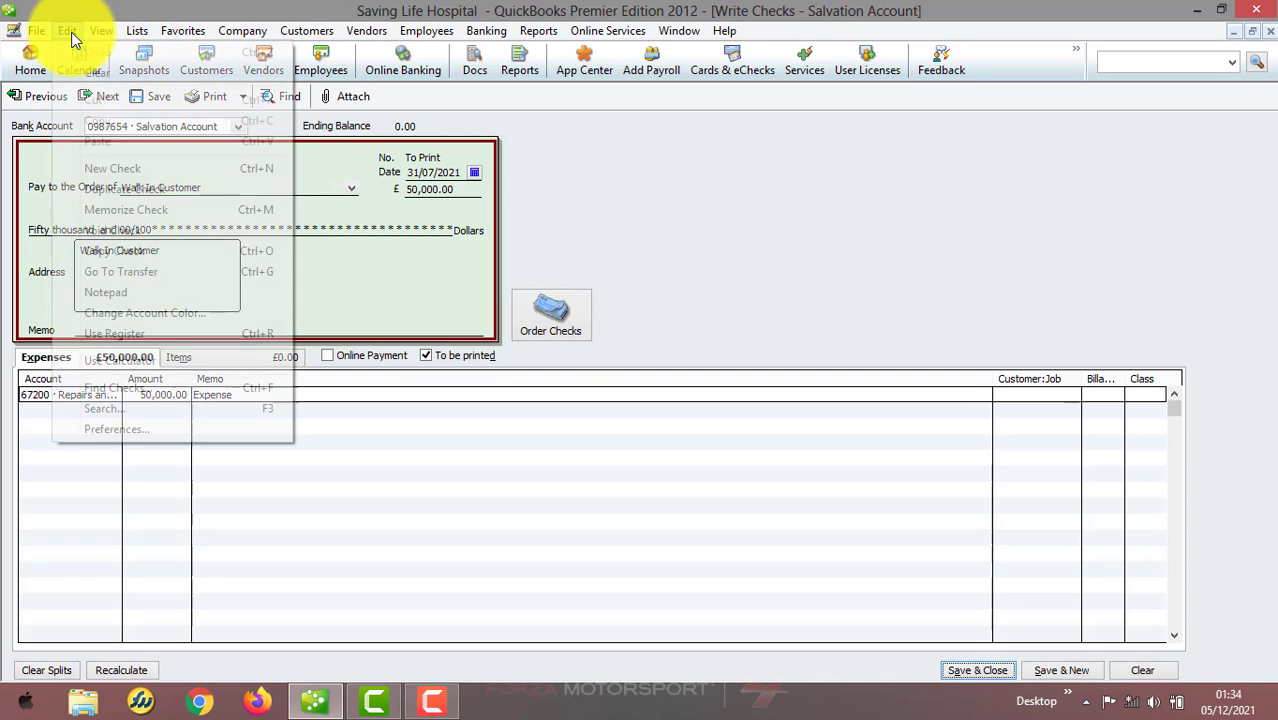
pyautogui.click(178, 429)
pyautogui.click(575, 232)
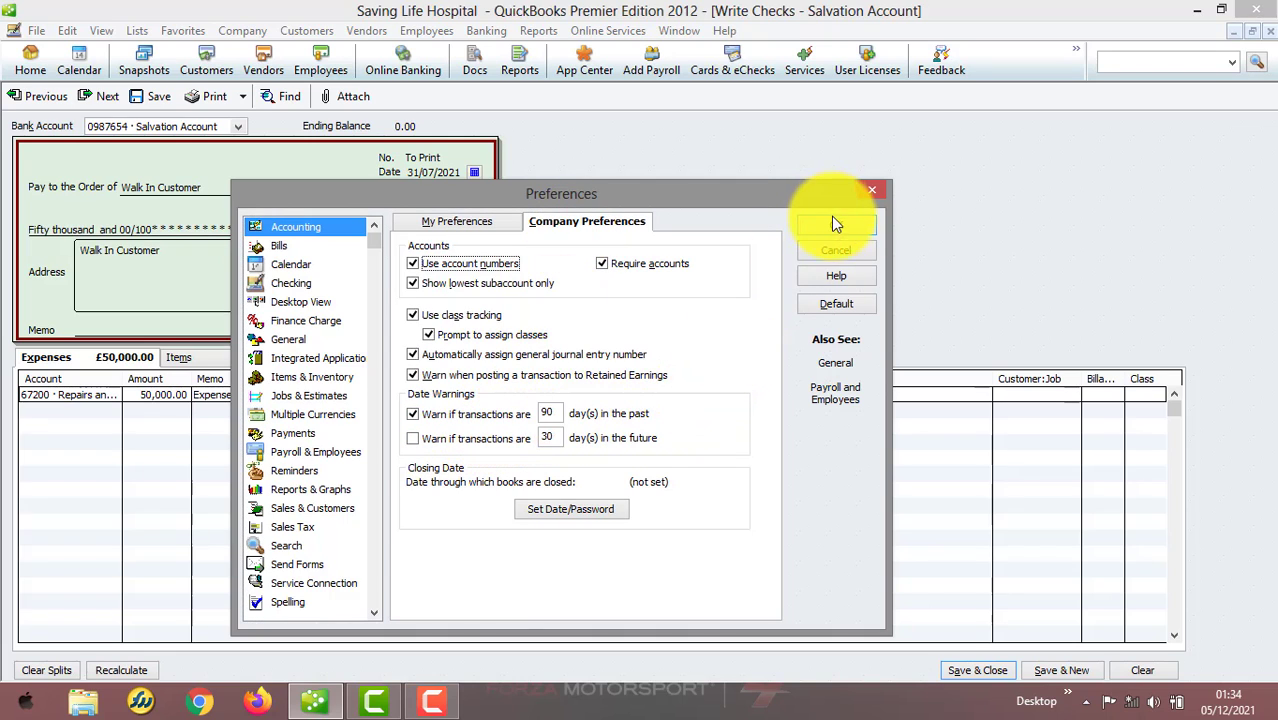
pyautogui.click(872, 190)
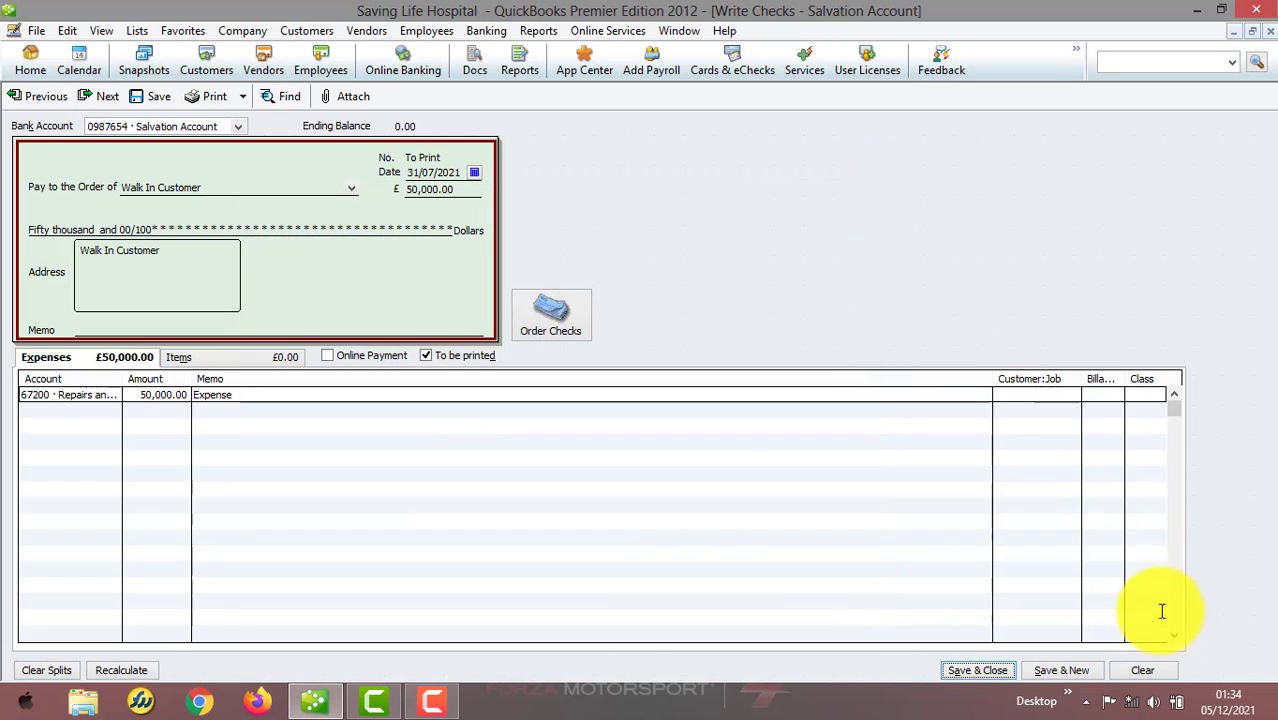
# Clear the unsaved check and close the Write Checks window
pyautogui.click(1154, 666)
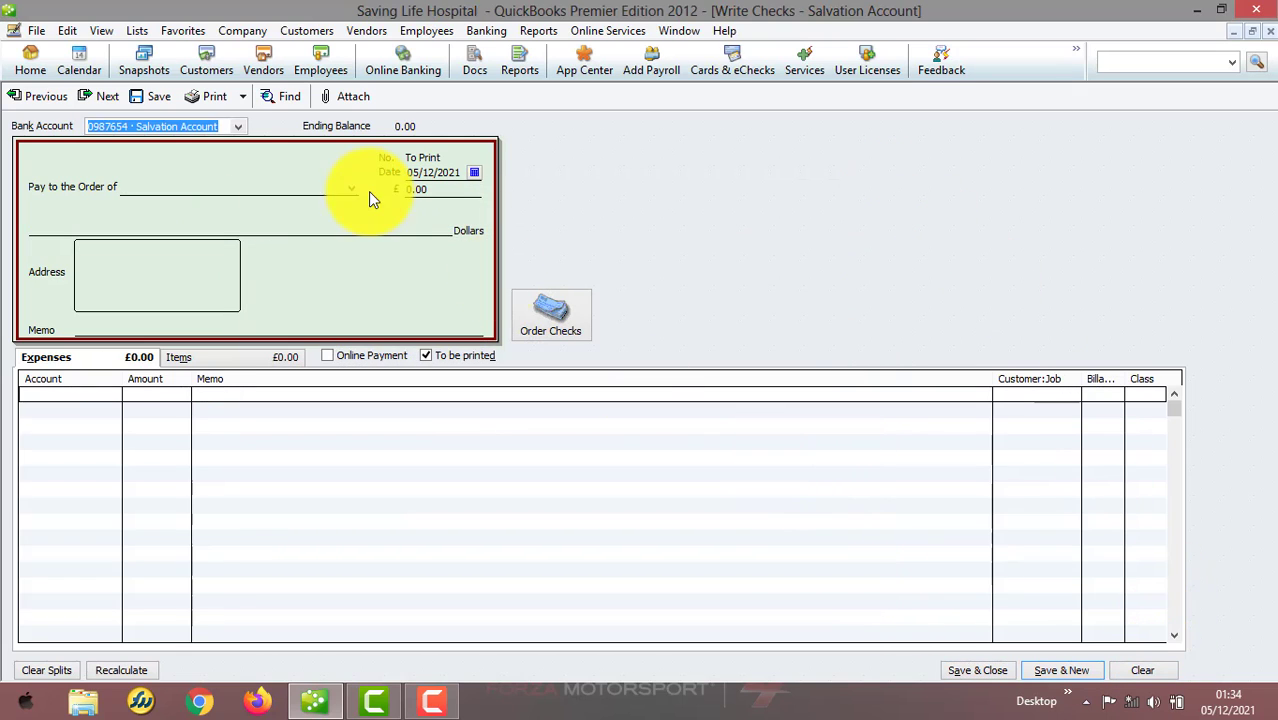
pyautogui.click(1260, 32)
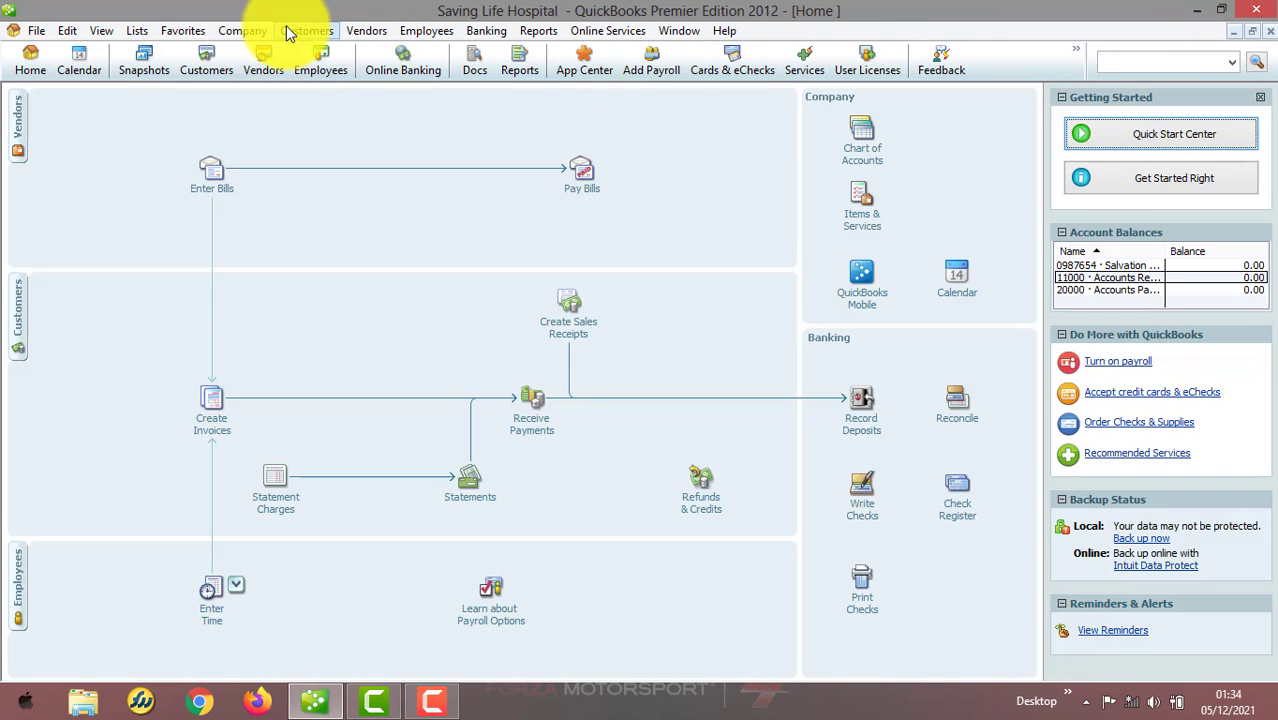
# Enable the warning for transactions 30 days in the future in the accounting company preferences
pyautogui.click(67, 31)
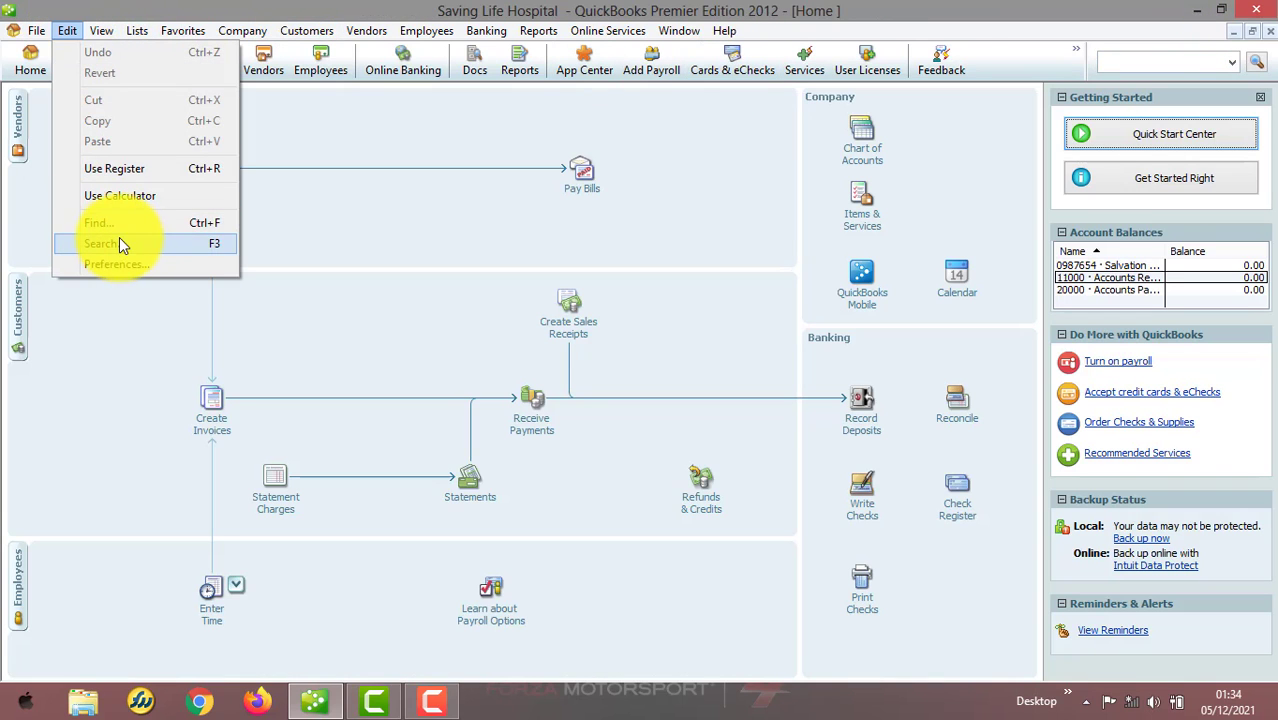
pyautogui.click(118, 264)
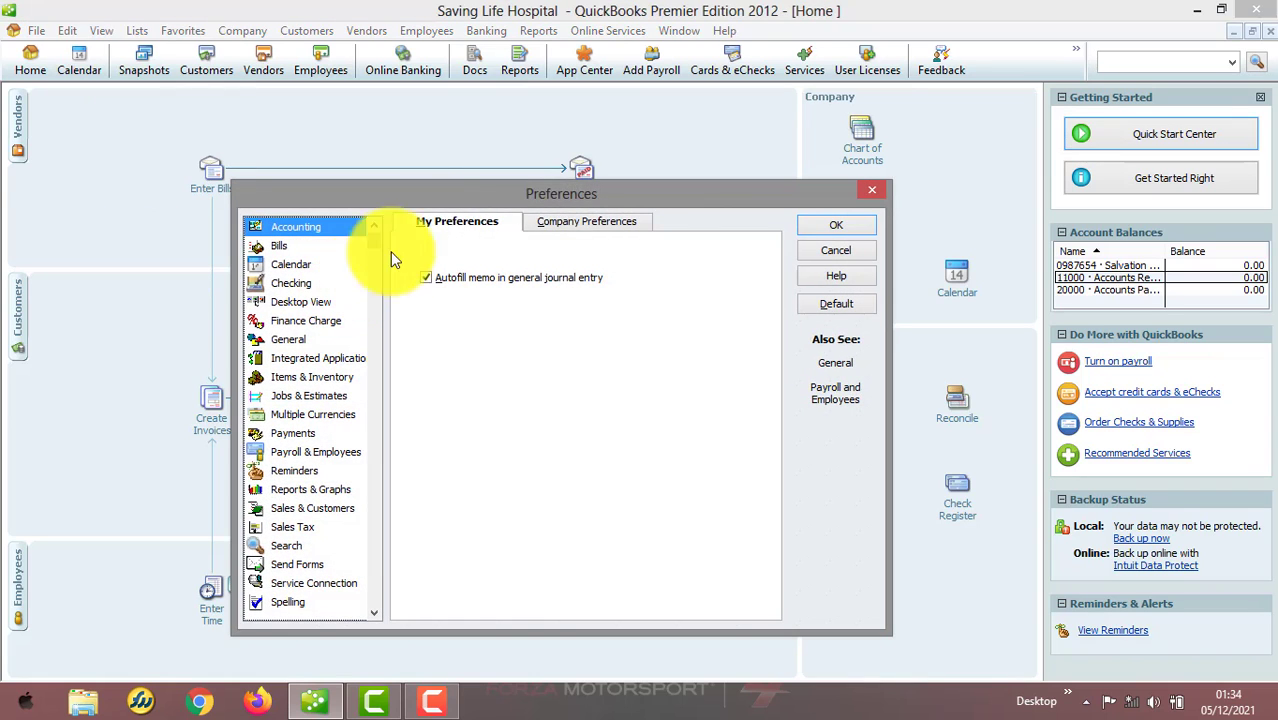
pyautogui.click(585, 222)
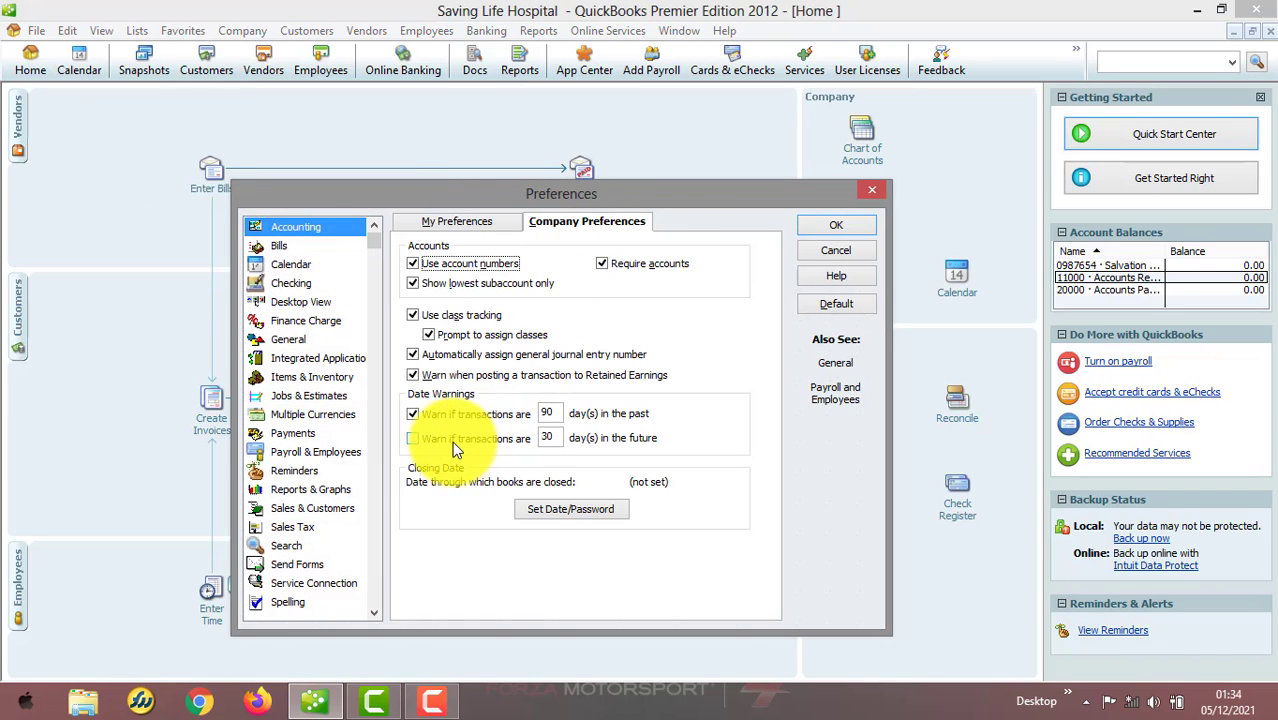
pyautogui.click(422, 439)
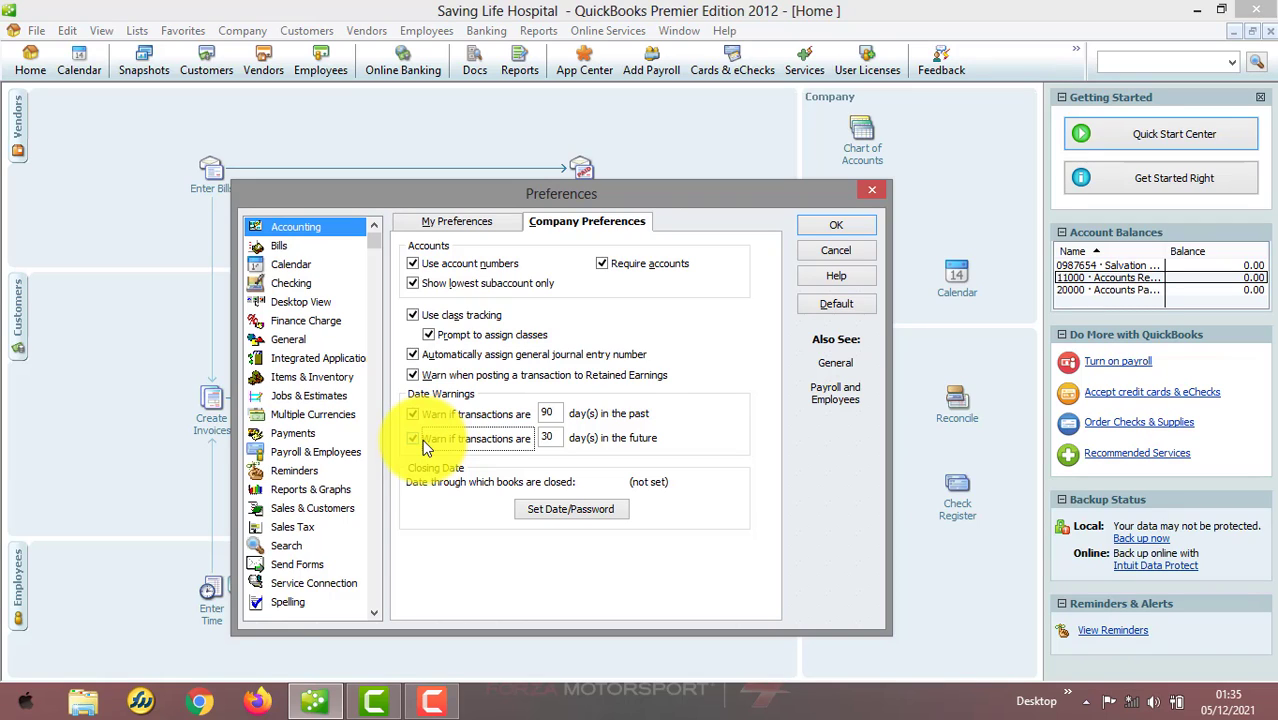
# Open the closing date and password settings without setting a date, then save the accounting preference changes
pyautogui.click(565, 509)
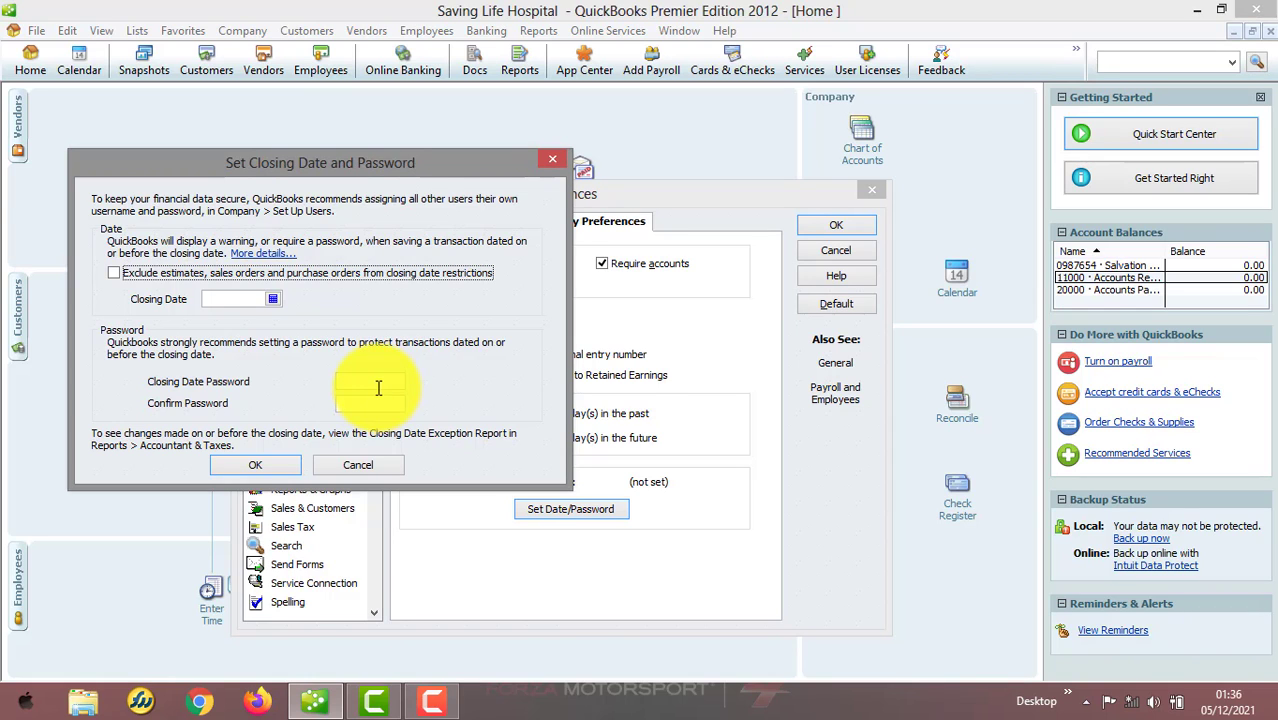
pyautogui.click(251, 466)
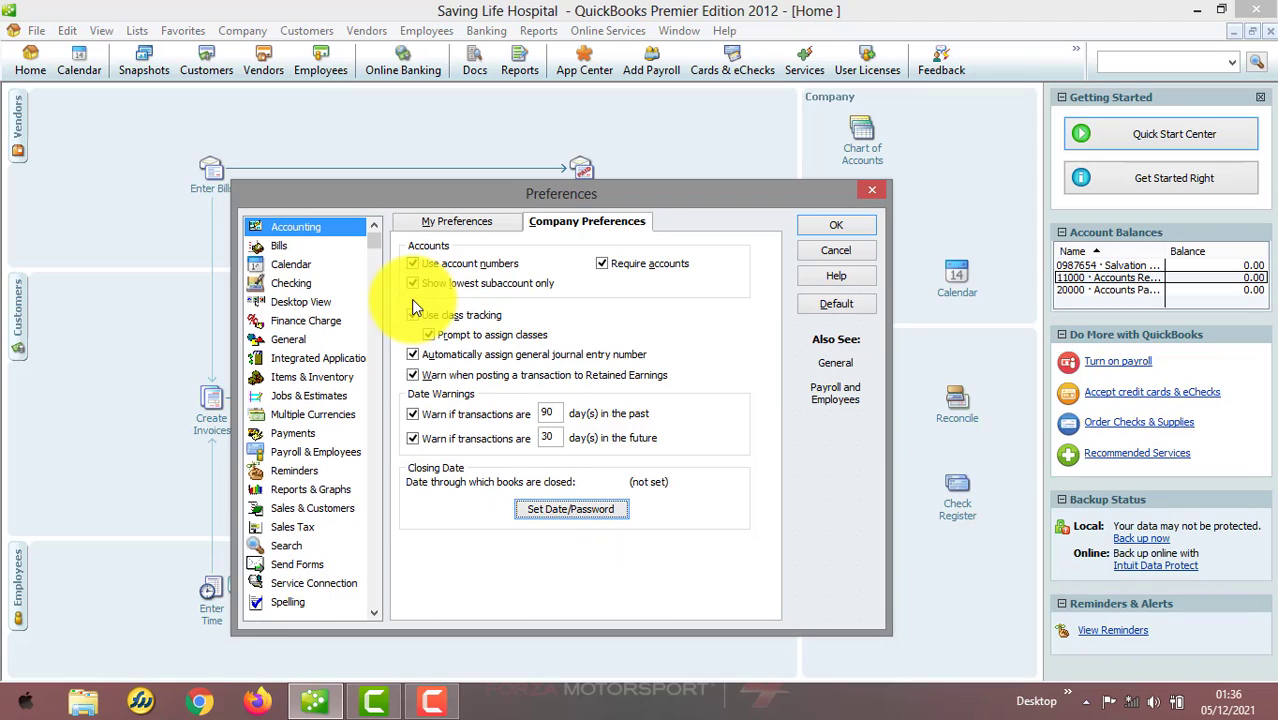
pyautogui.click(304, 245)
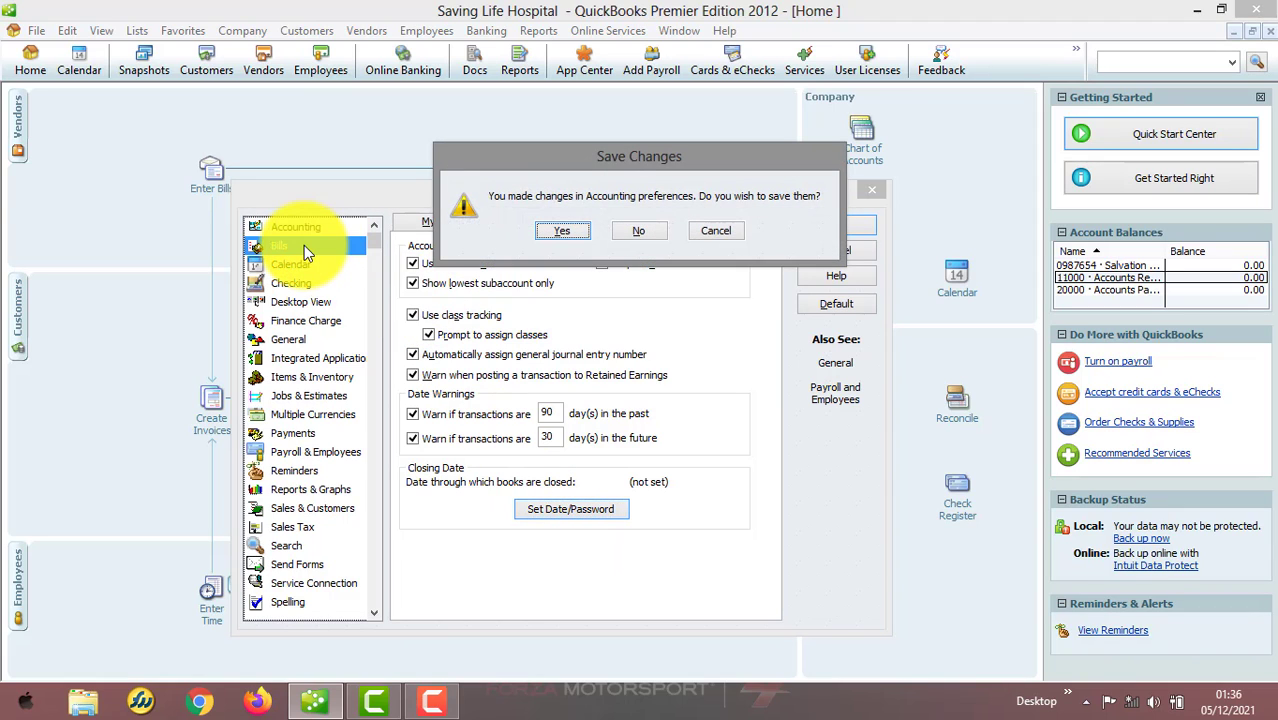
pyautogui.click(546, 232)
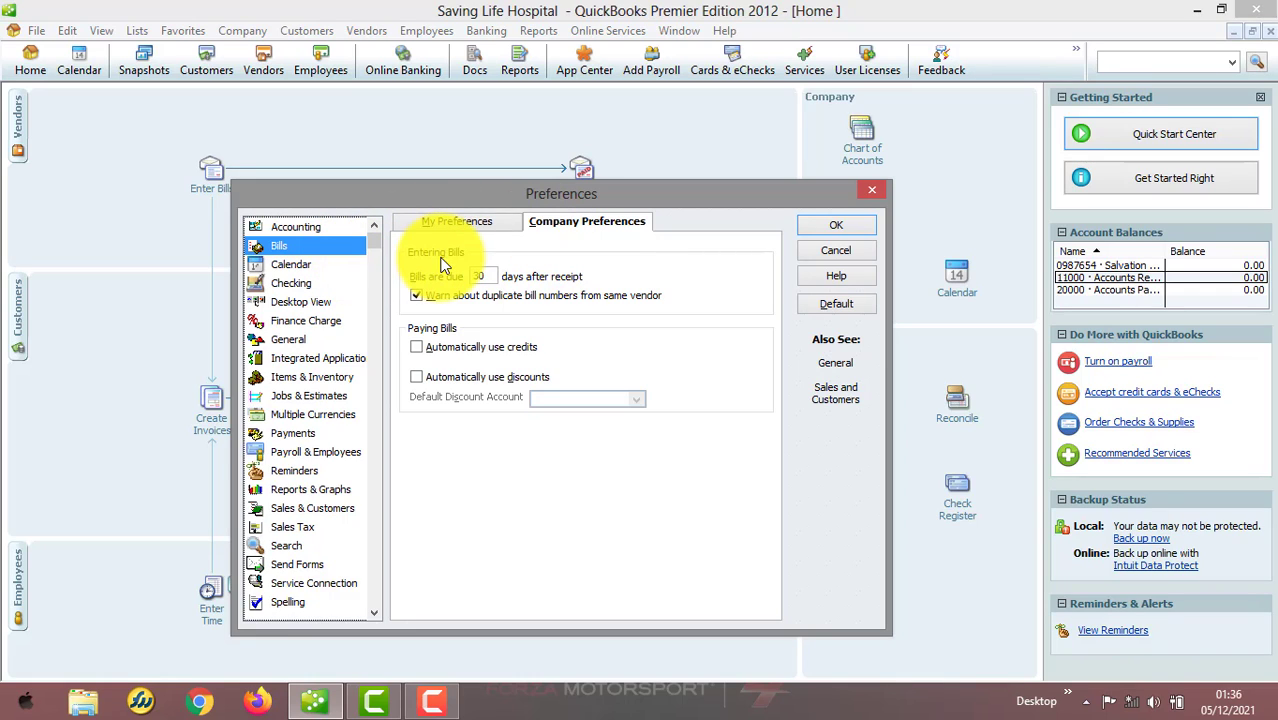
# Browse both Bills preference tabs and open the Calendar personal preferences
pyautogui.click(501, 231)
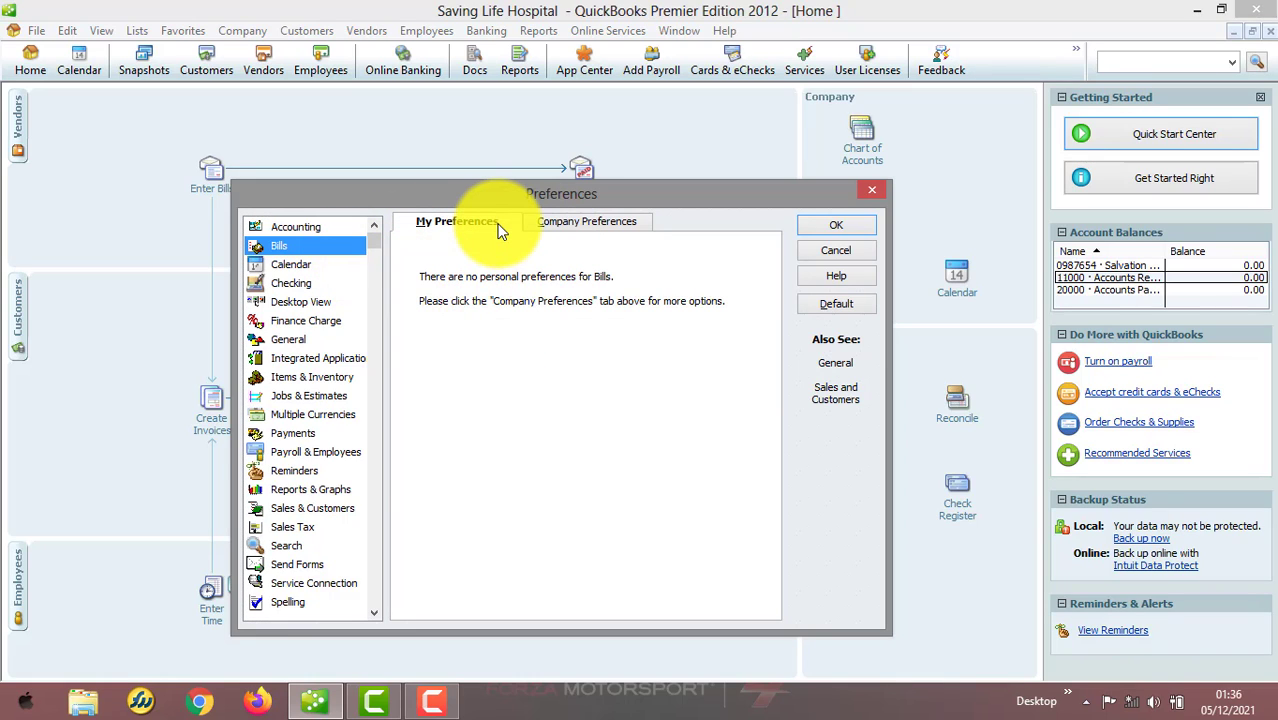
pyautogui.click(584, 226)
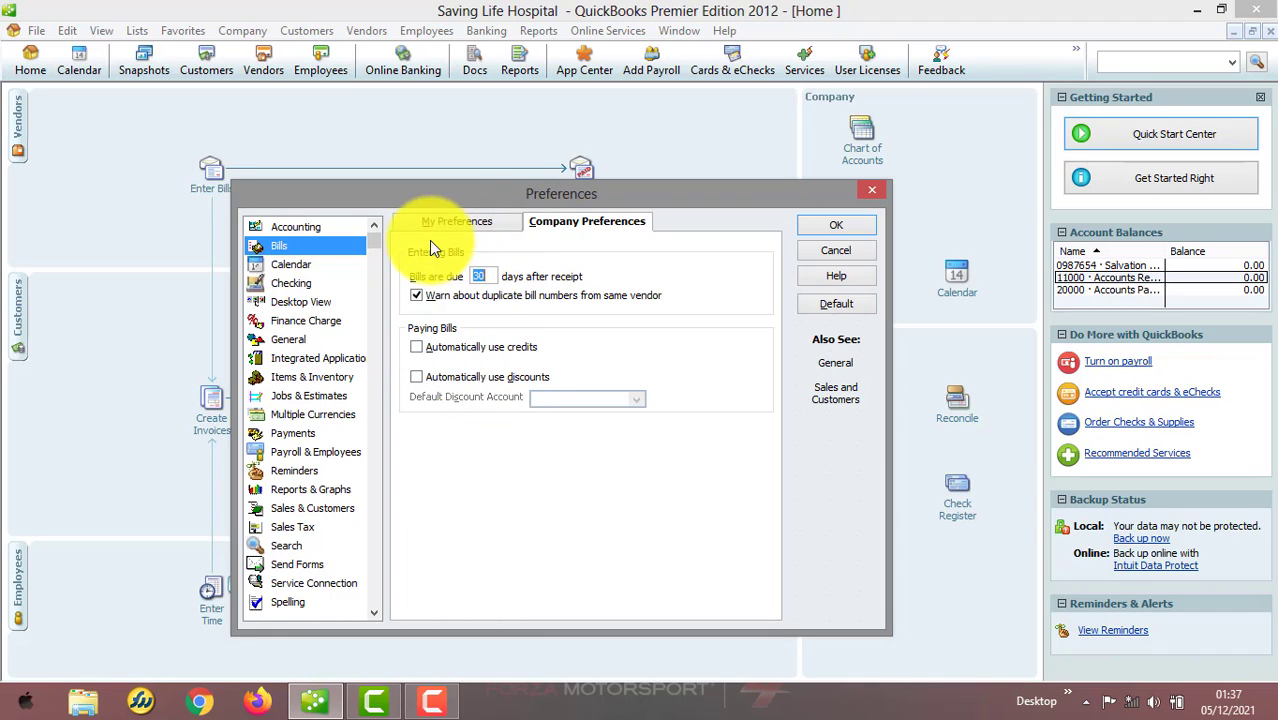
pyautogui.click(302, 265)
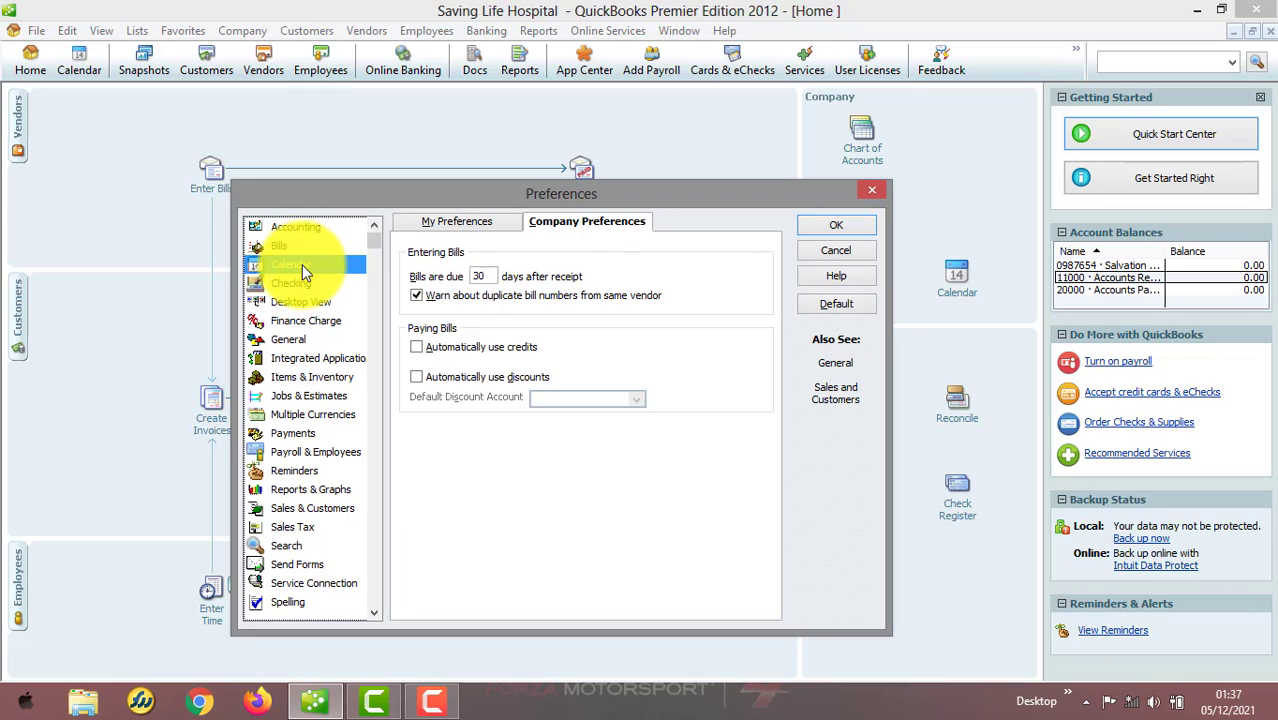
pyautogui.click(474, 228)
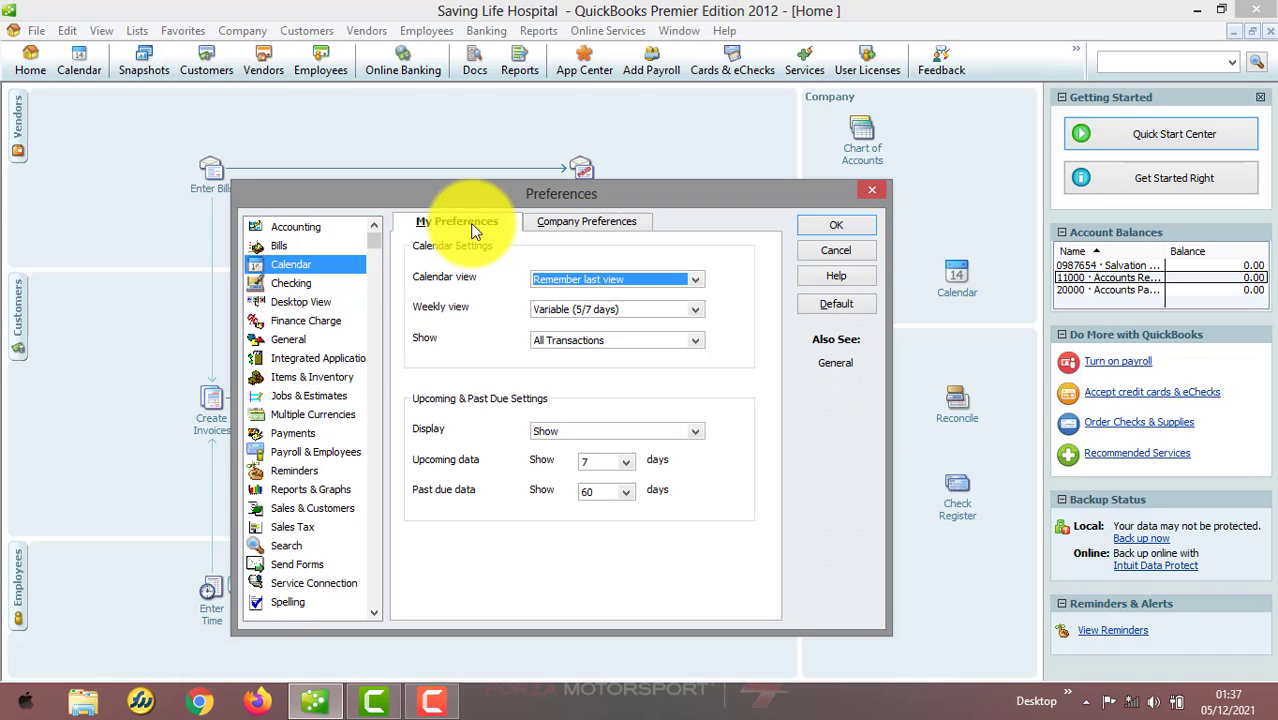
# Switch the calendar view to Daily view, then back to Remember last view
pyautogui.click(694, 282)
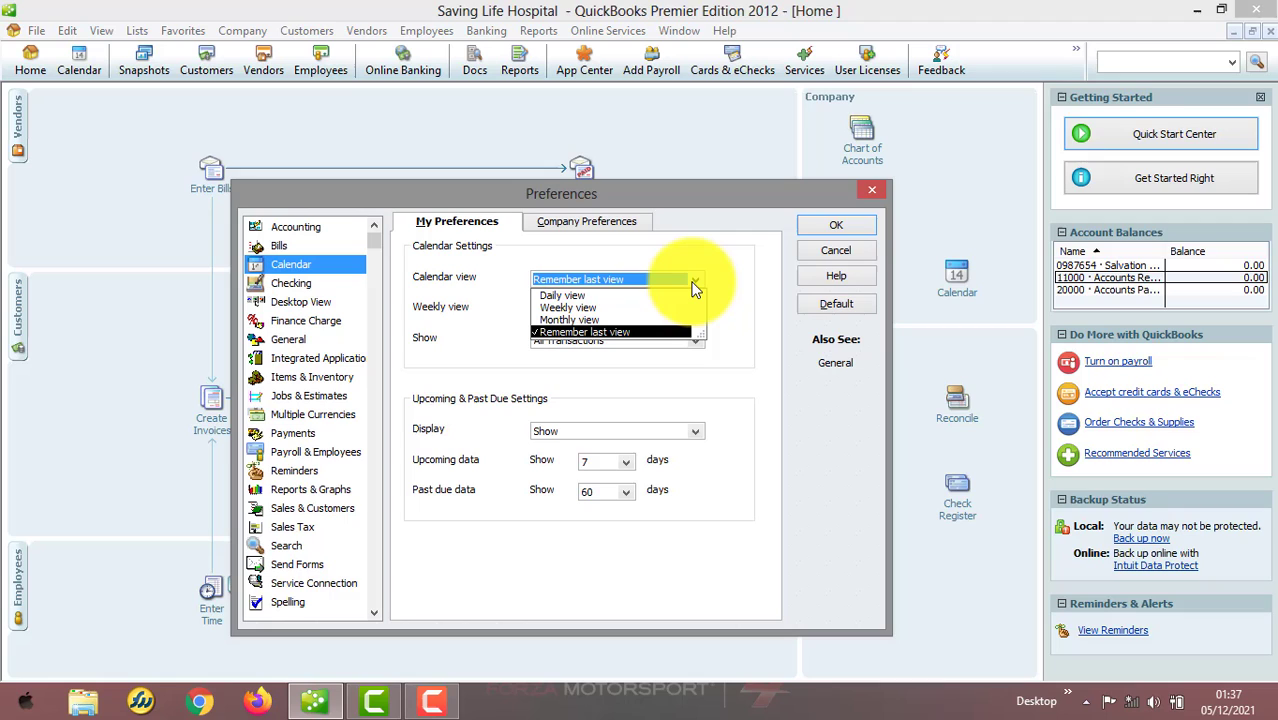
pyautogui.click(618, 296)
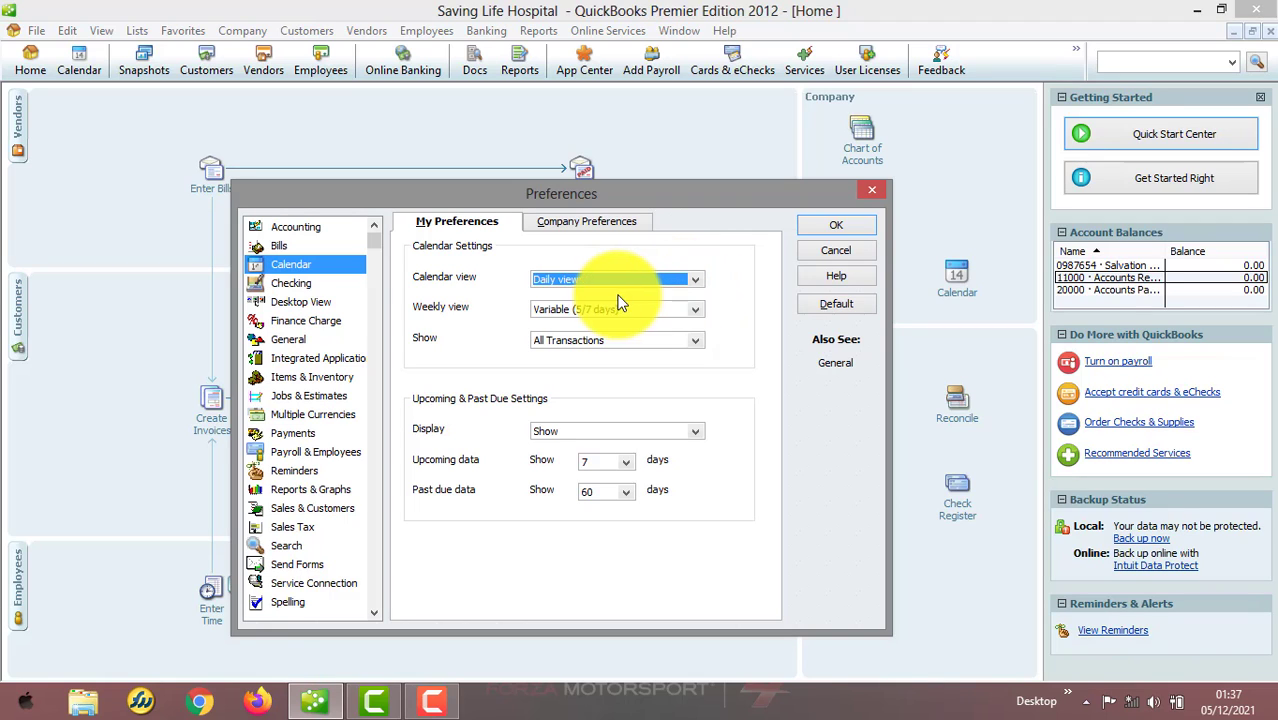
pyautogui.click(694, 279)
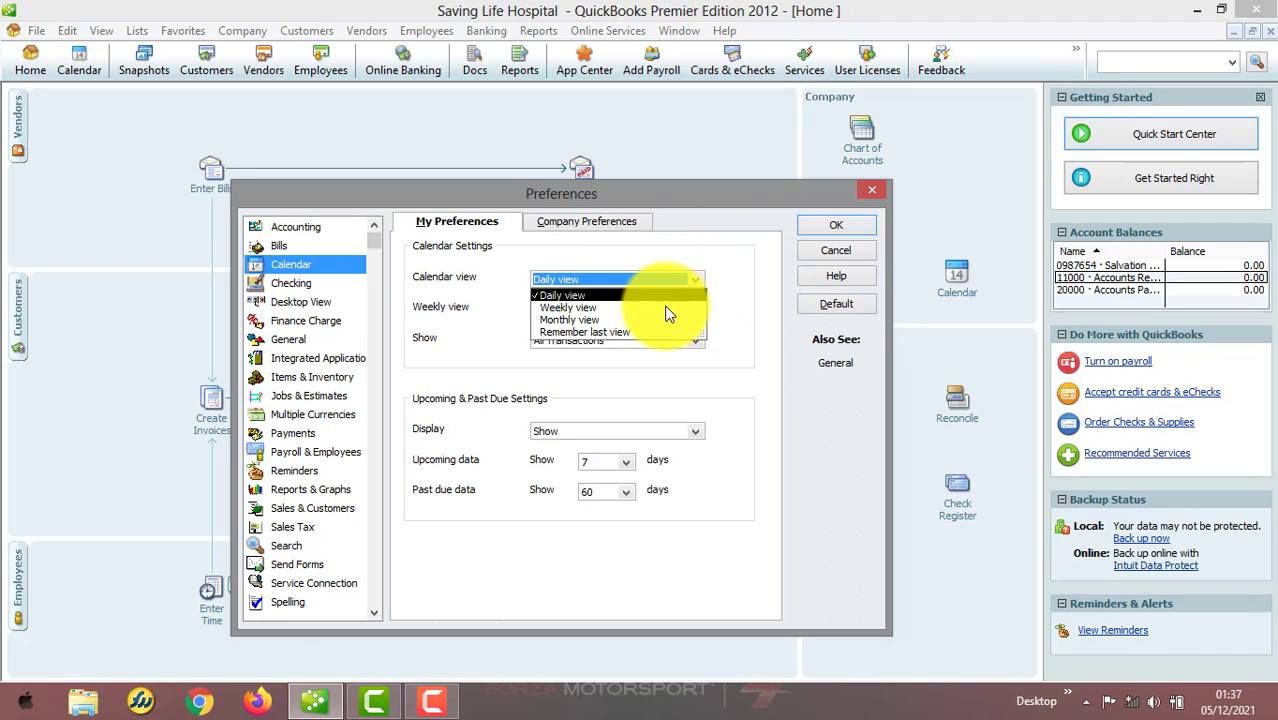
pyautogui.click(621, 331)
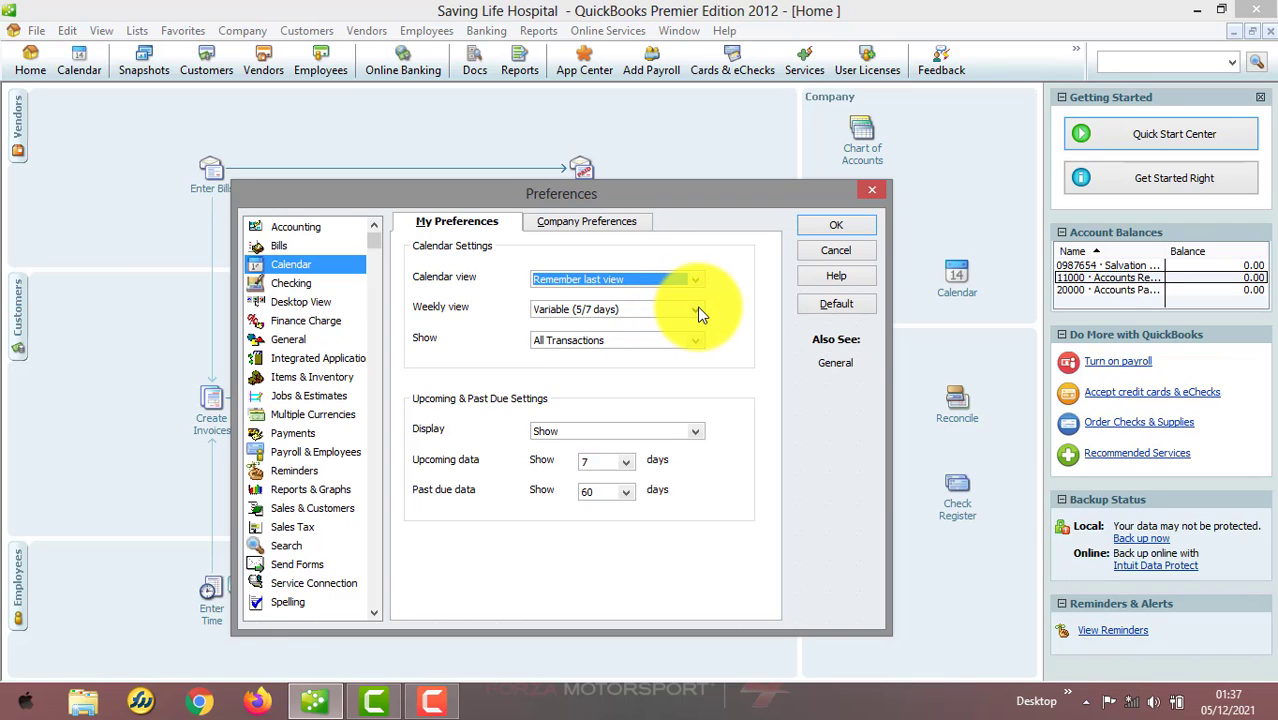
# Review the Calendar weekly view, show and upcoming display options, then open the Checking company preferences
pyautogui.click(696, 310)
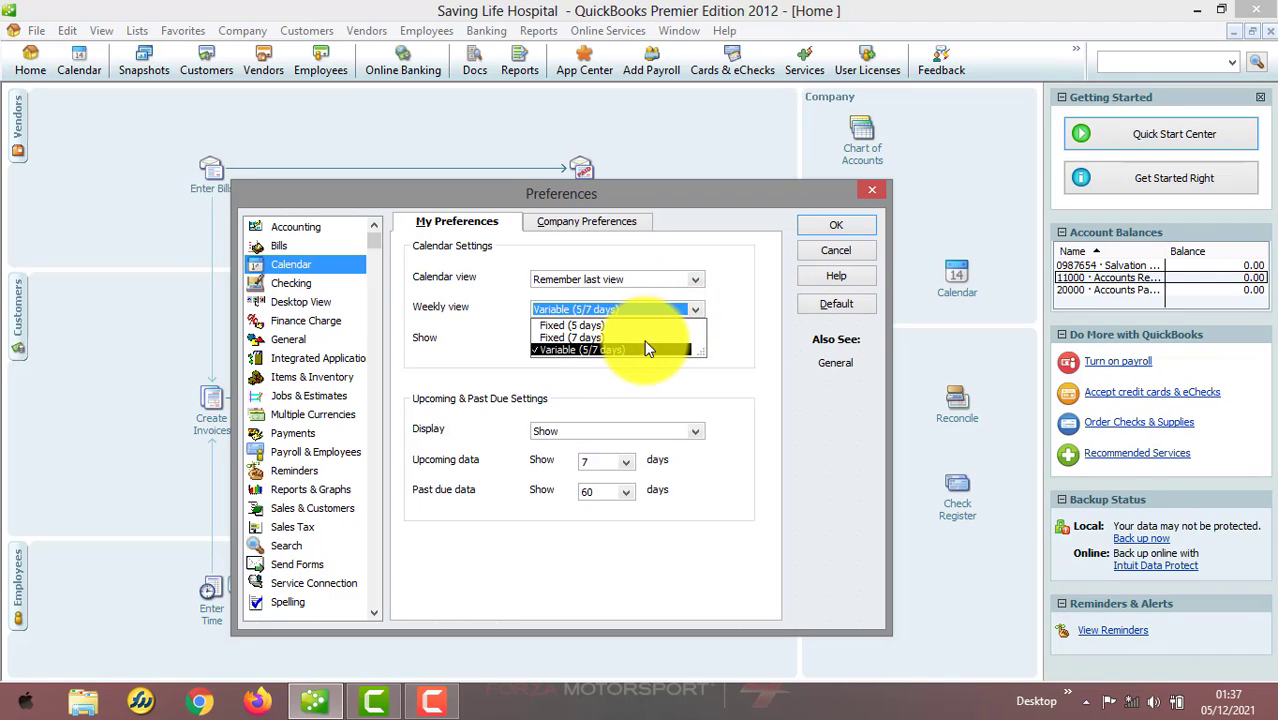
pyautogui.click(741, 370)
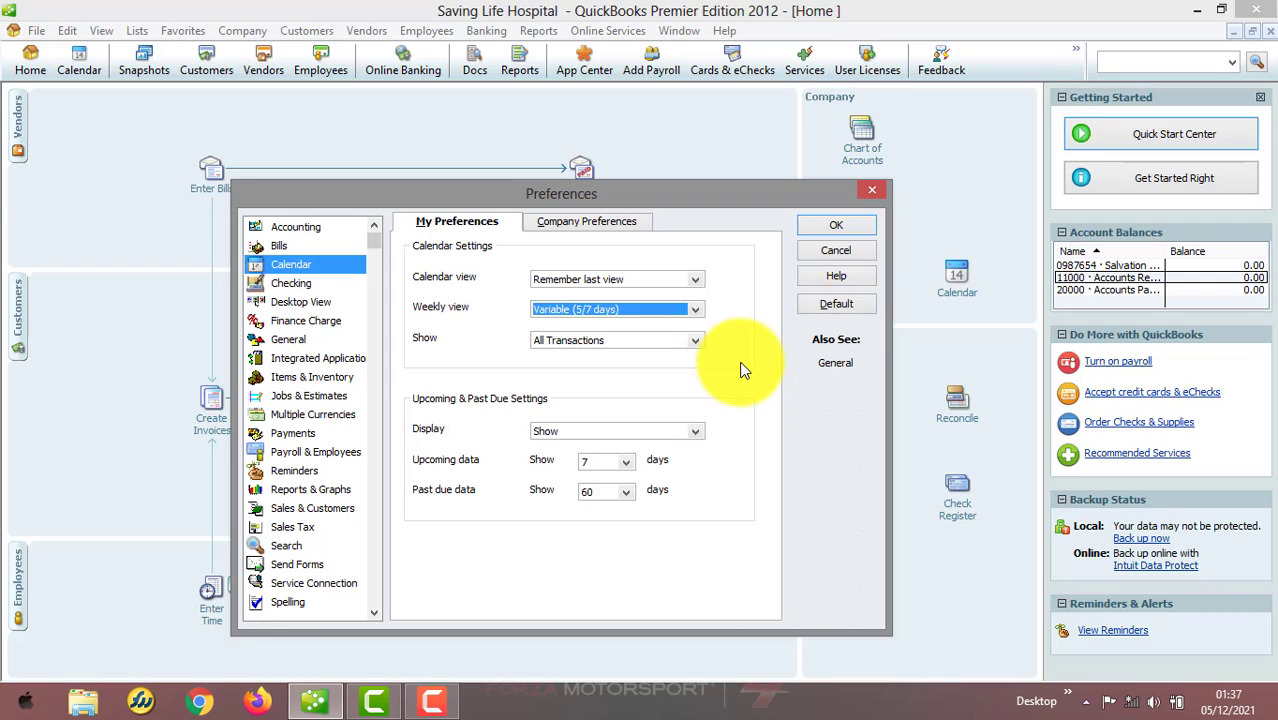
pyautogui.click(697, 342)
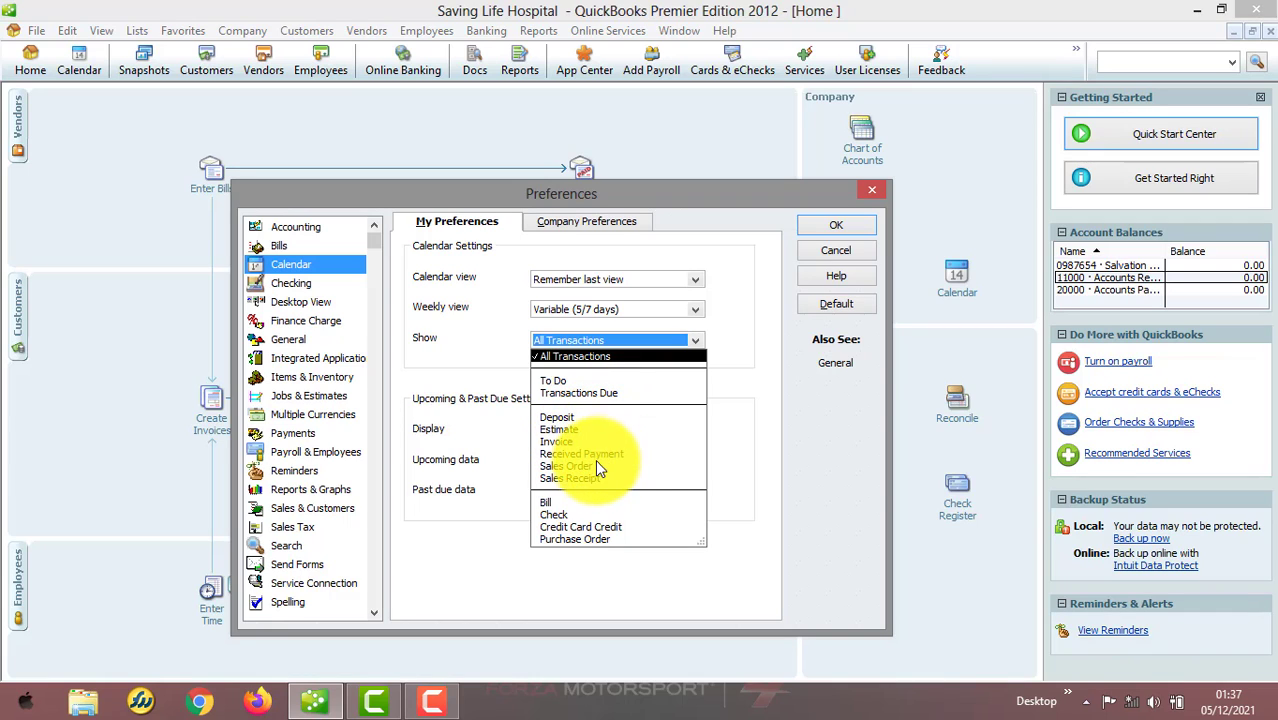
pyautogui.click(744, 388)
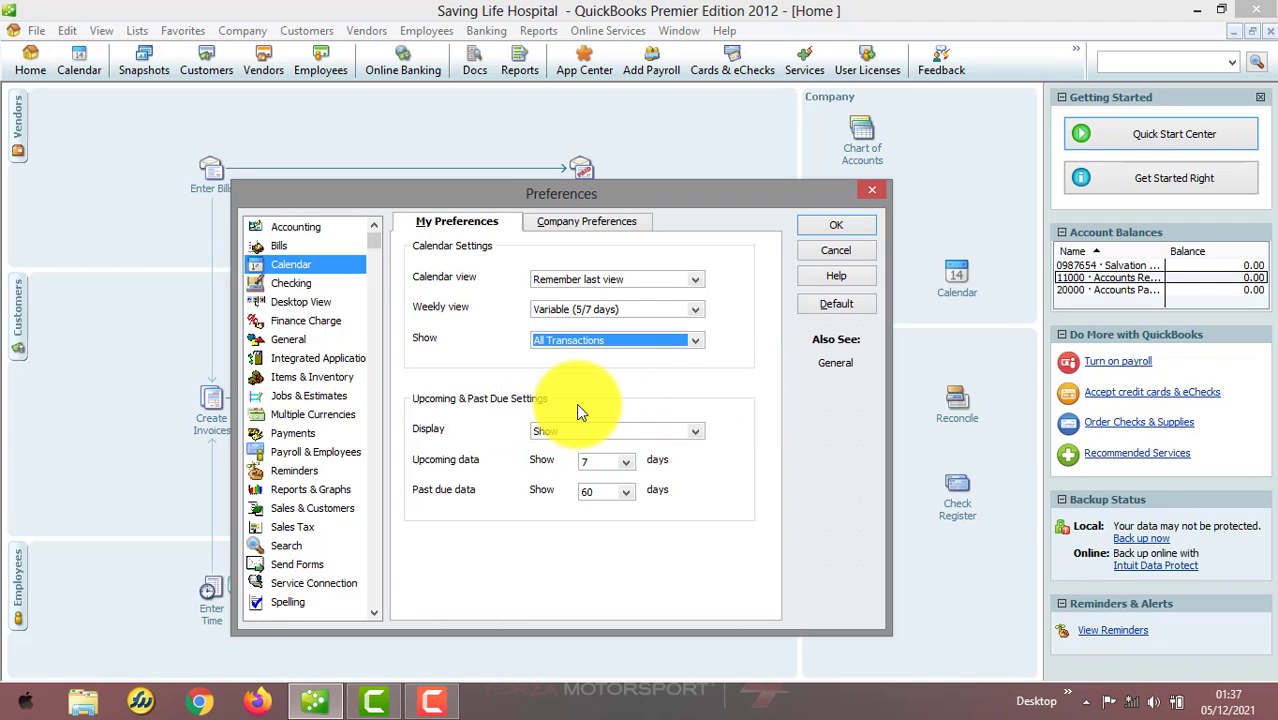
pyautogui.click(697, 432)
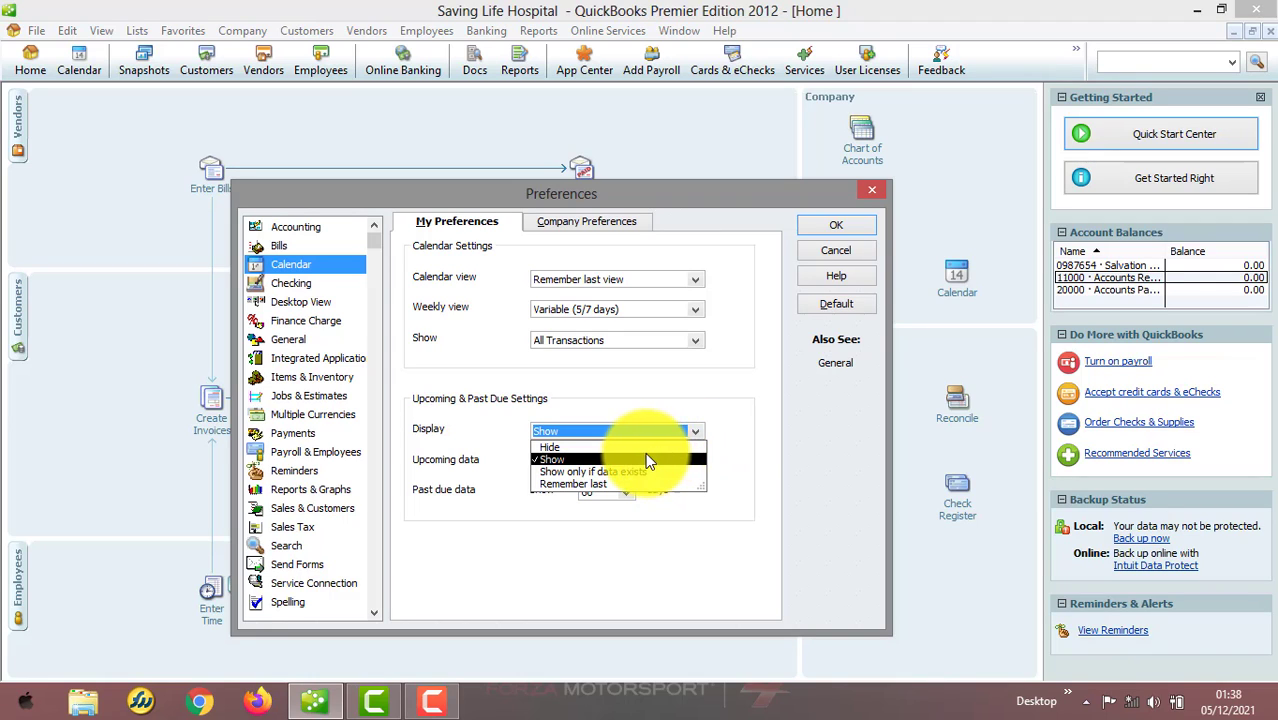
pyautogui.click(743, 435)
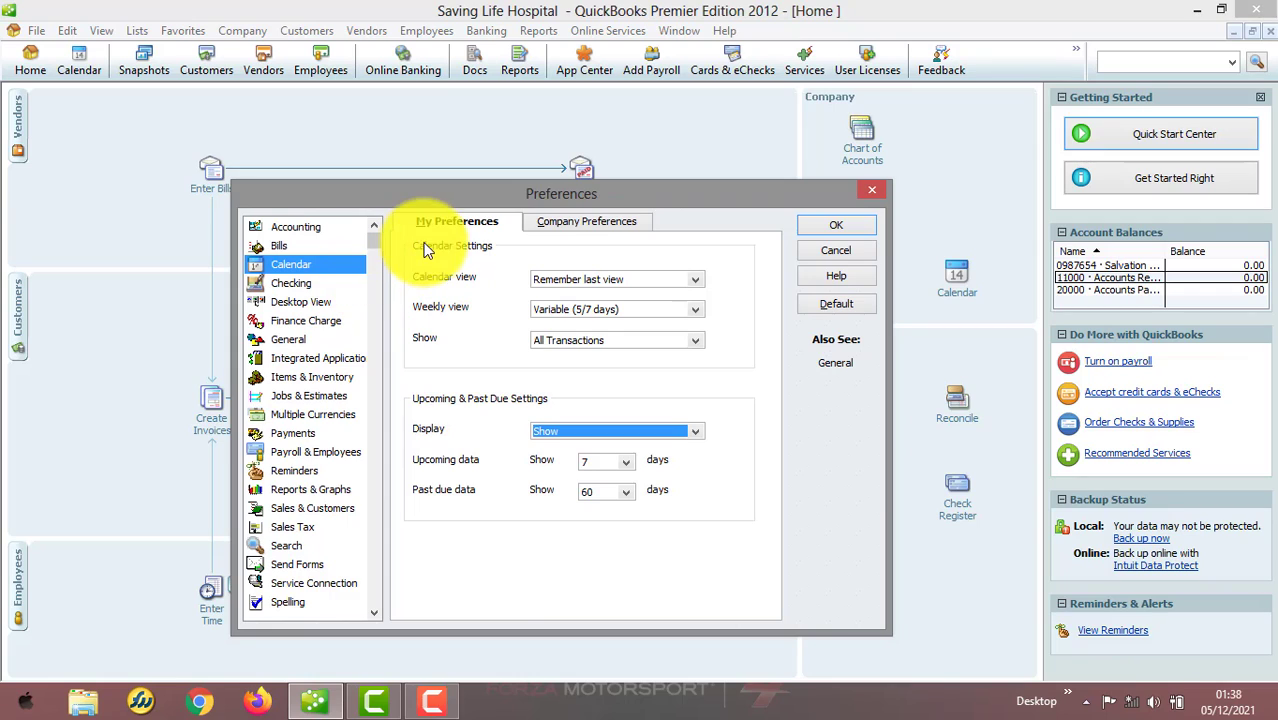
pyautogui.click(571, 229)
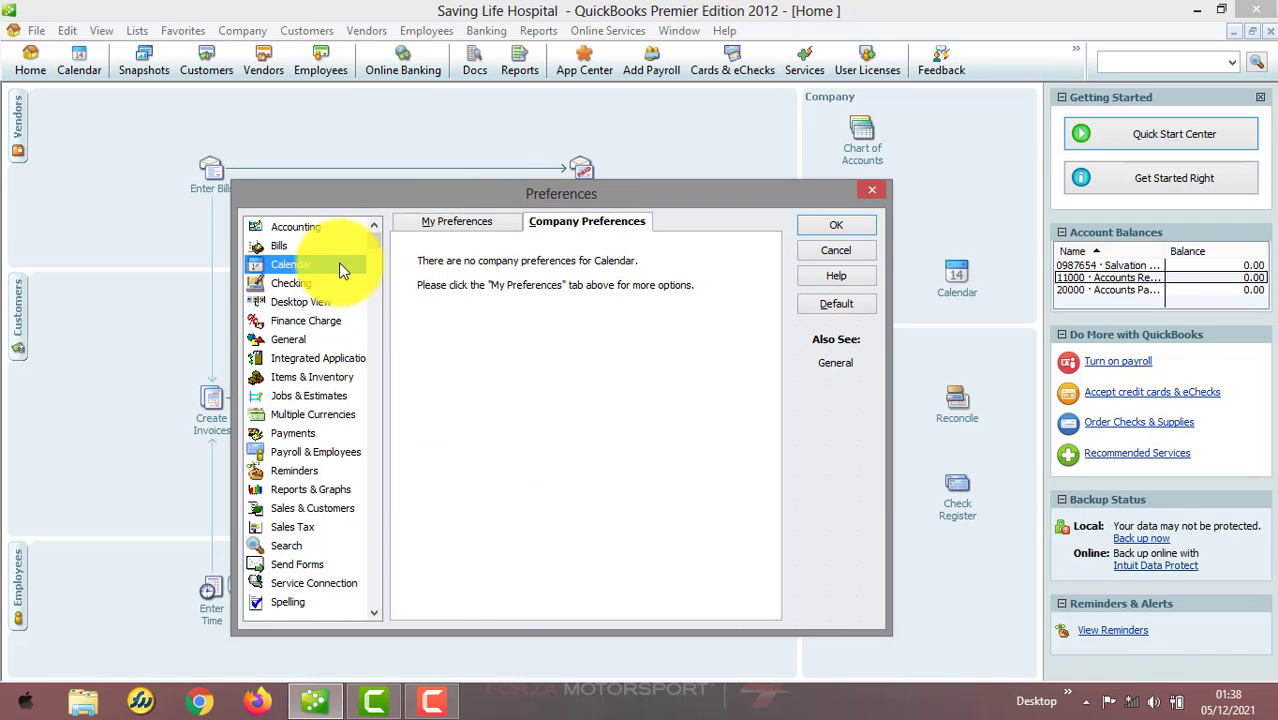
pyautogui.click(322, 285)
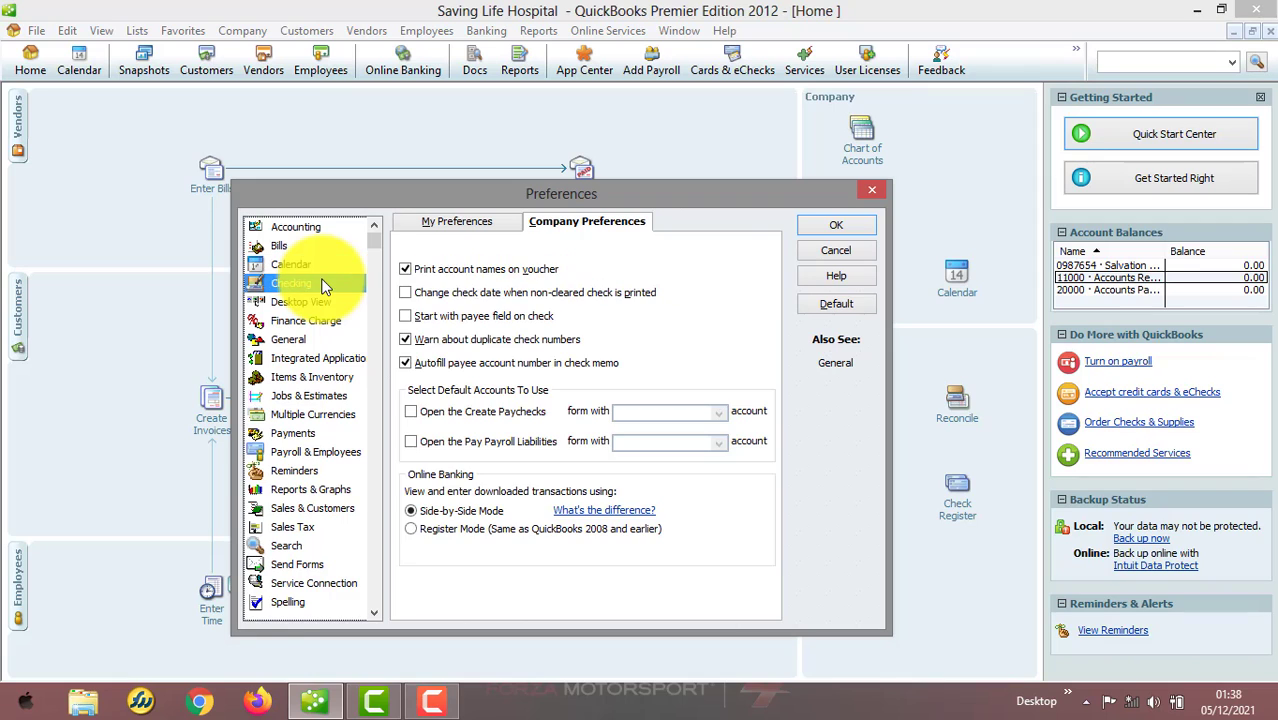
# Turn the Write Checks and Pay Bills default-account options on and back off in the Checking personal preferences
pyautogui.click(477, 224)
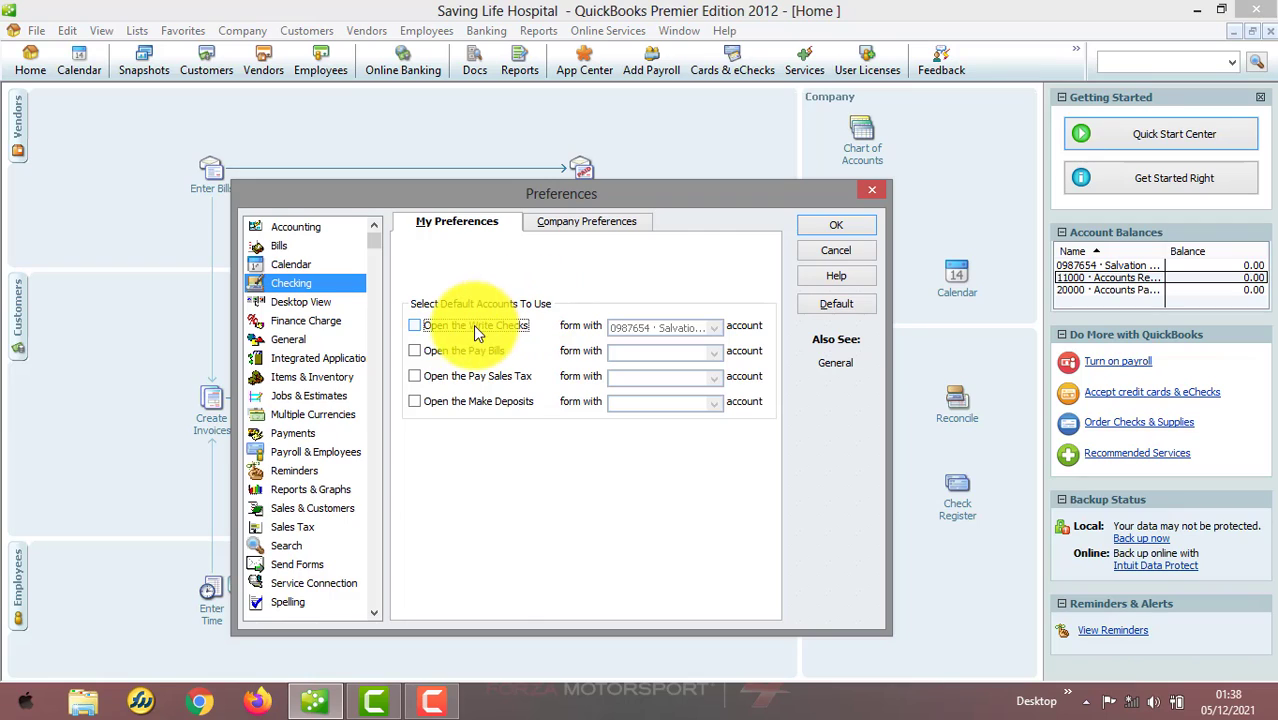
pyautogui.click(414, 326)
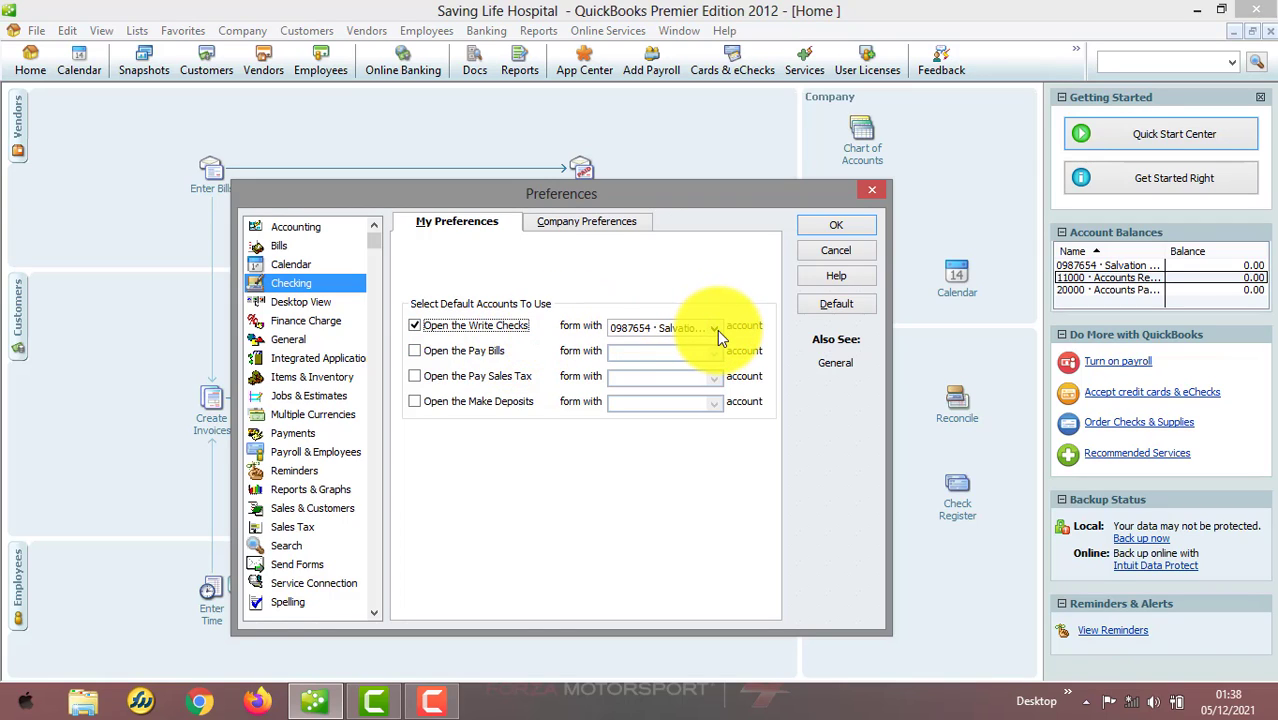
pyautogui.click(420, 325)
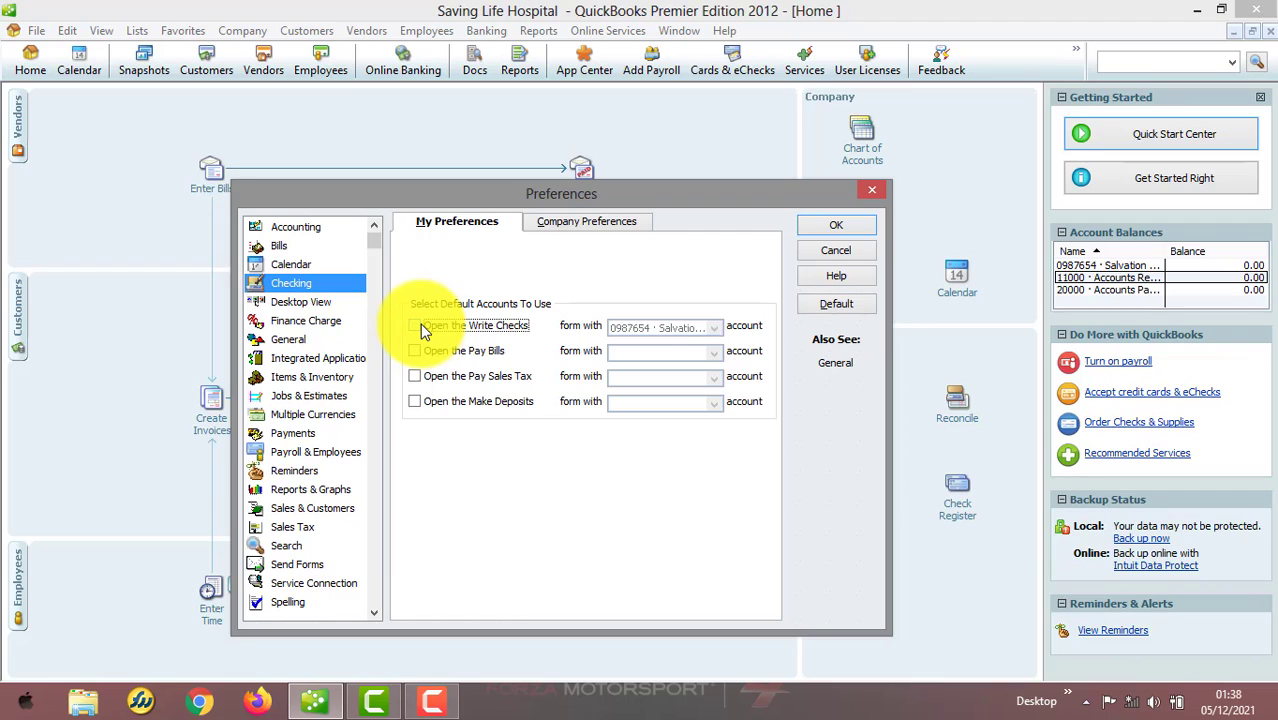
pyautogui.click(431, 350)
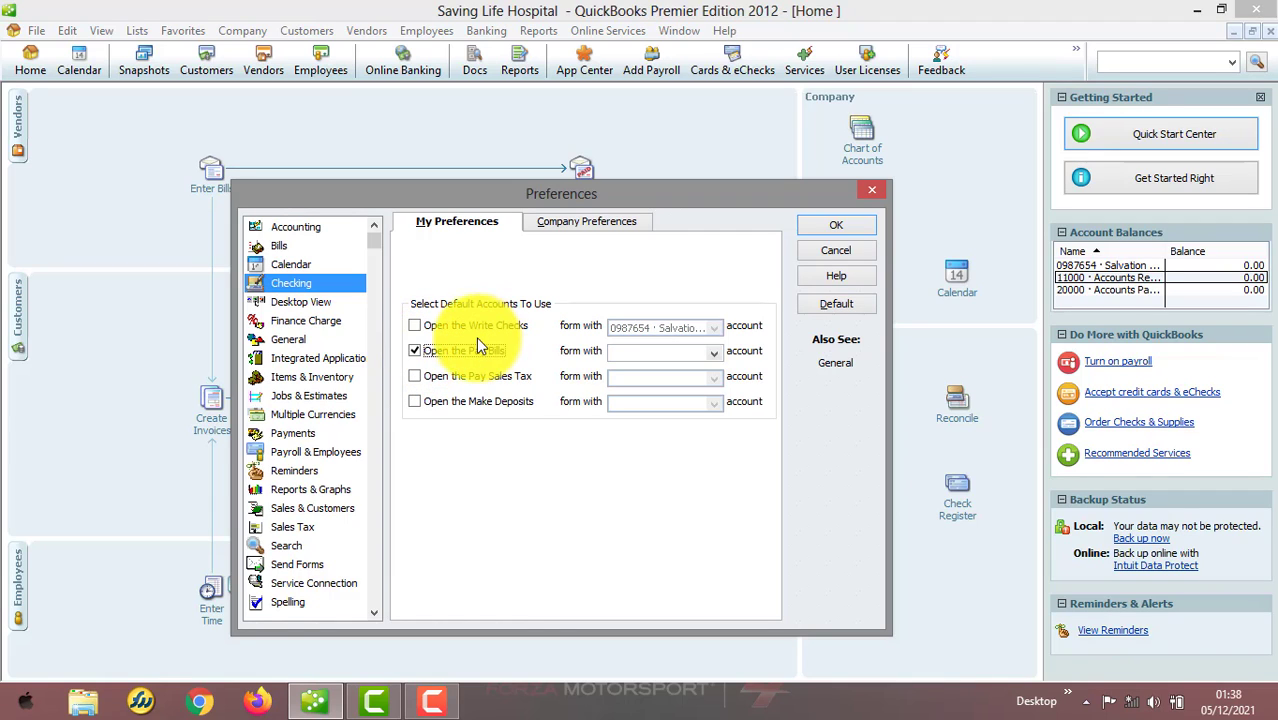
pyautogui.click(414, 351)
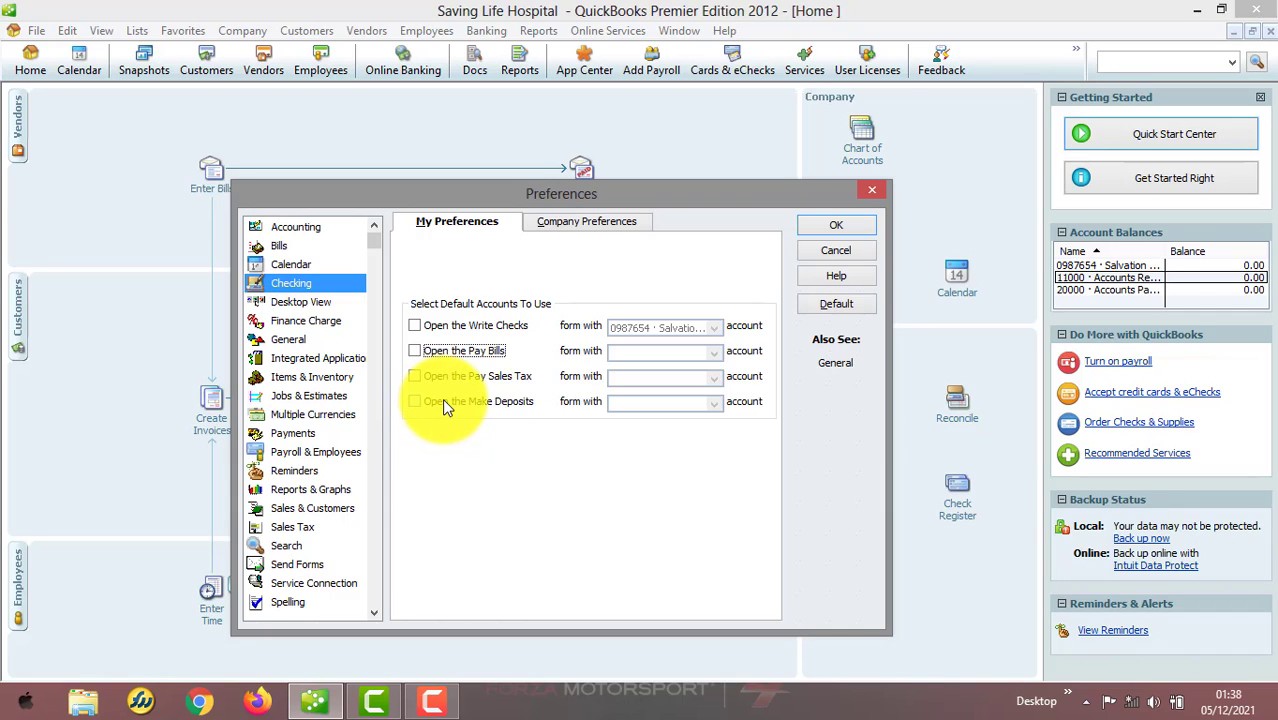
# Review the Checking company preferences and the Desktop View preferences, then close the Preferences dialog
pyautogui.click(596, 226)
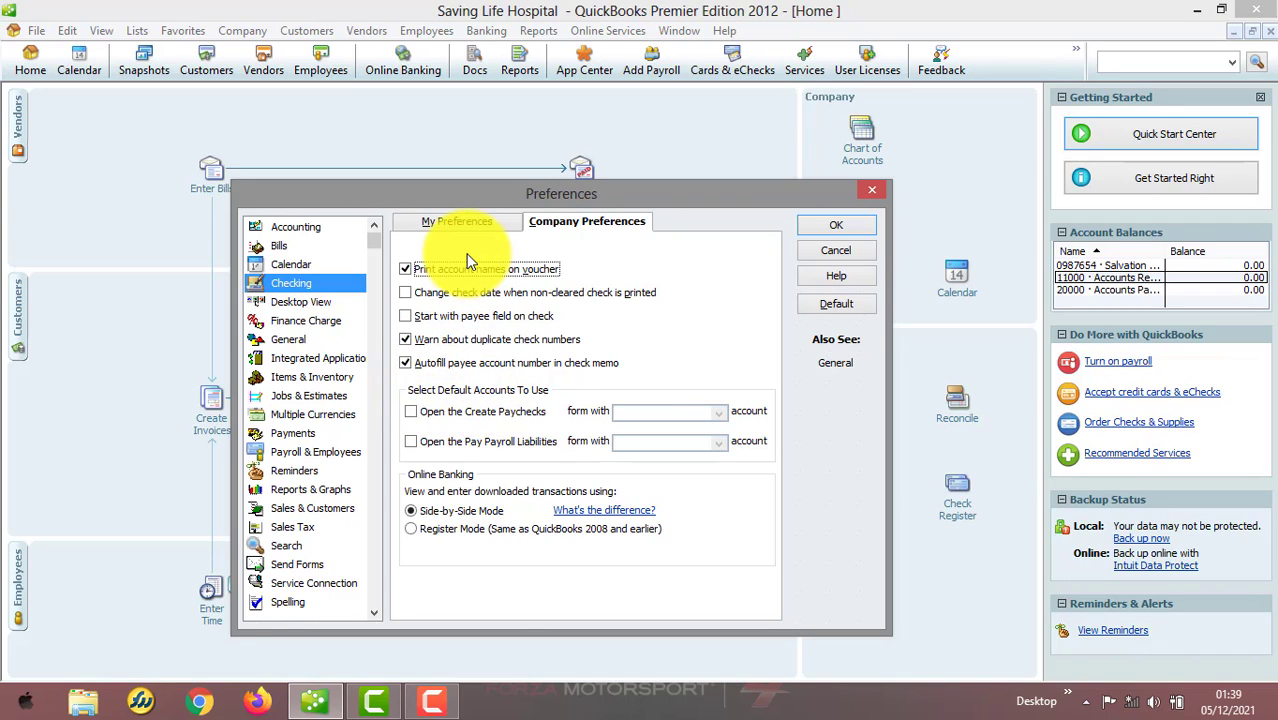
pyautogui.click(471, 222)
pyautogui.click(538, 221)
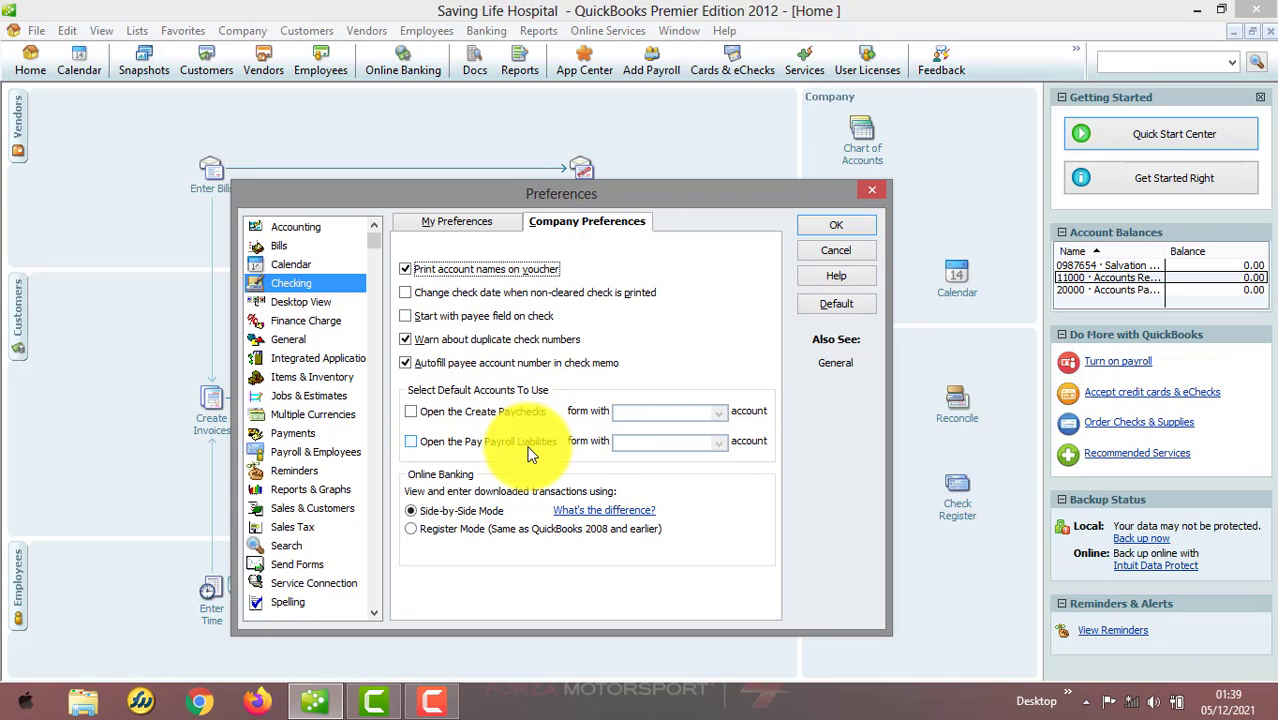
pyautogui.click(323, 301)
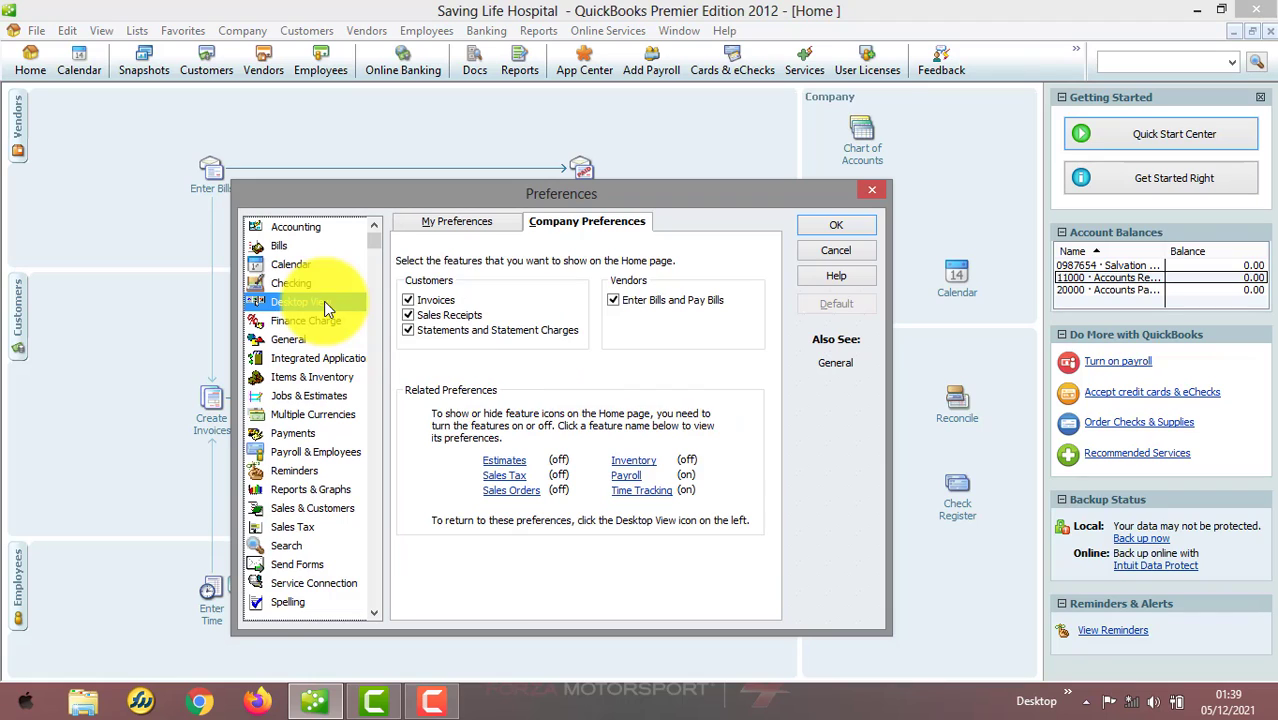
pyautogui.click(499, 229)
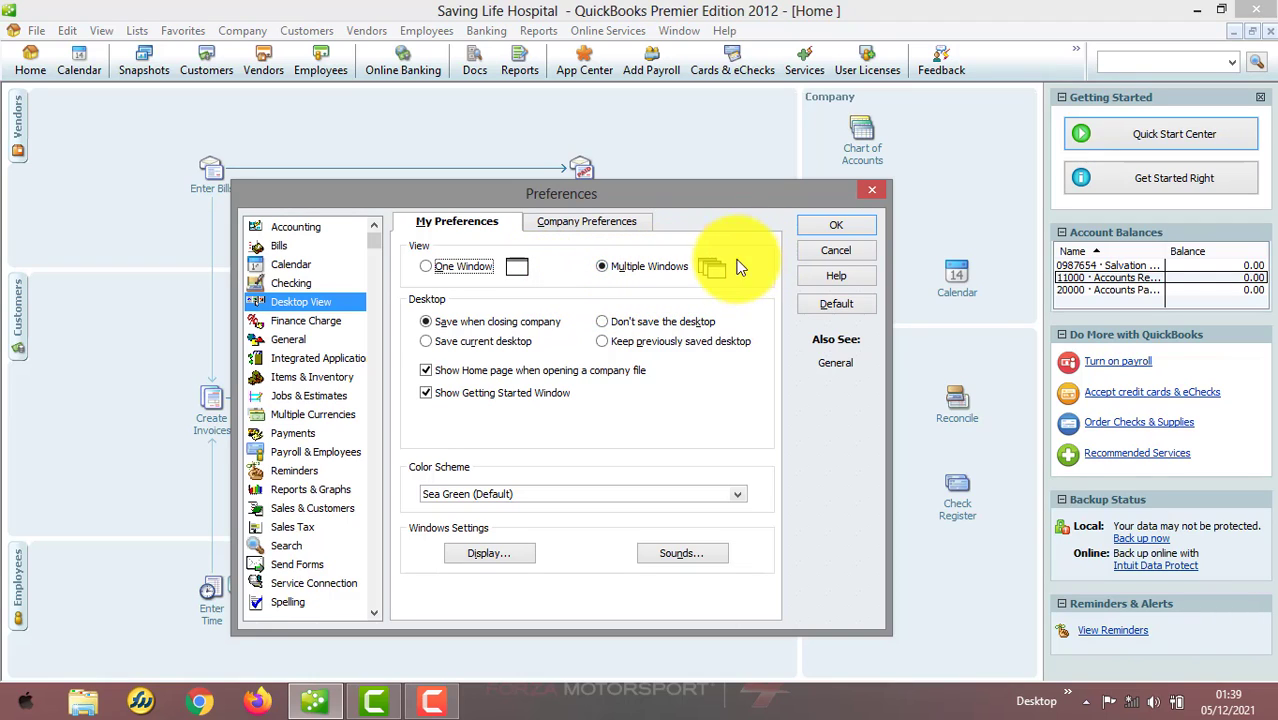
pyautogui.click(840, 226)
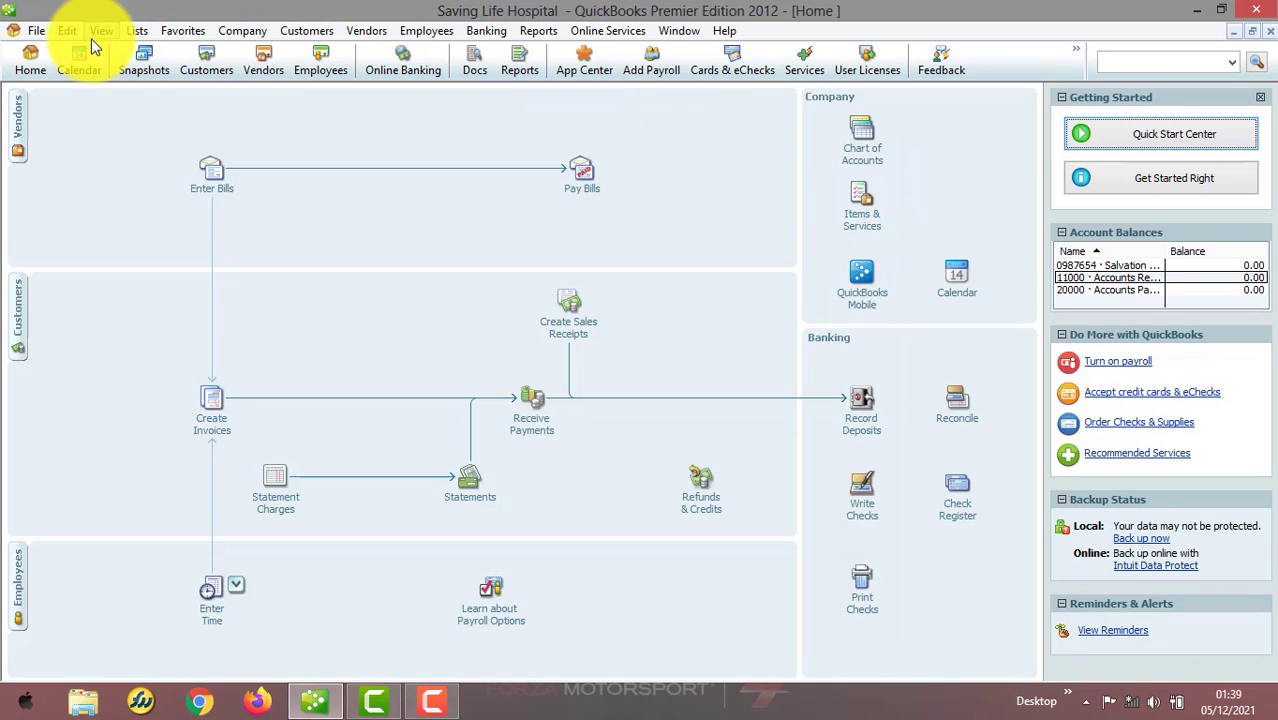
# Open the Customer Center, Vendor Center and Employee Center windows one after another
pyautogui.click(197, 59)
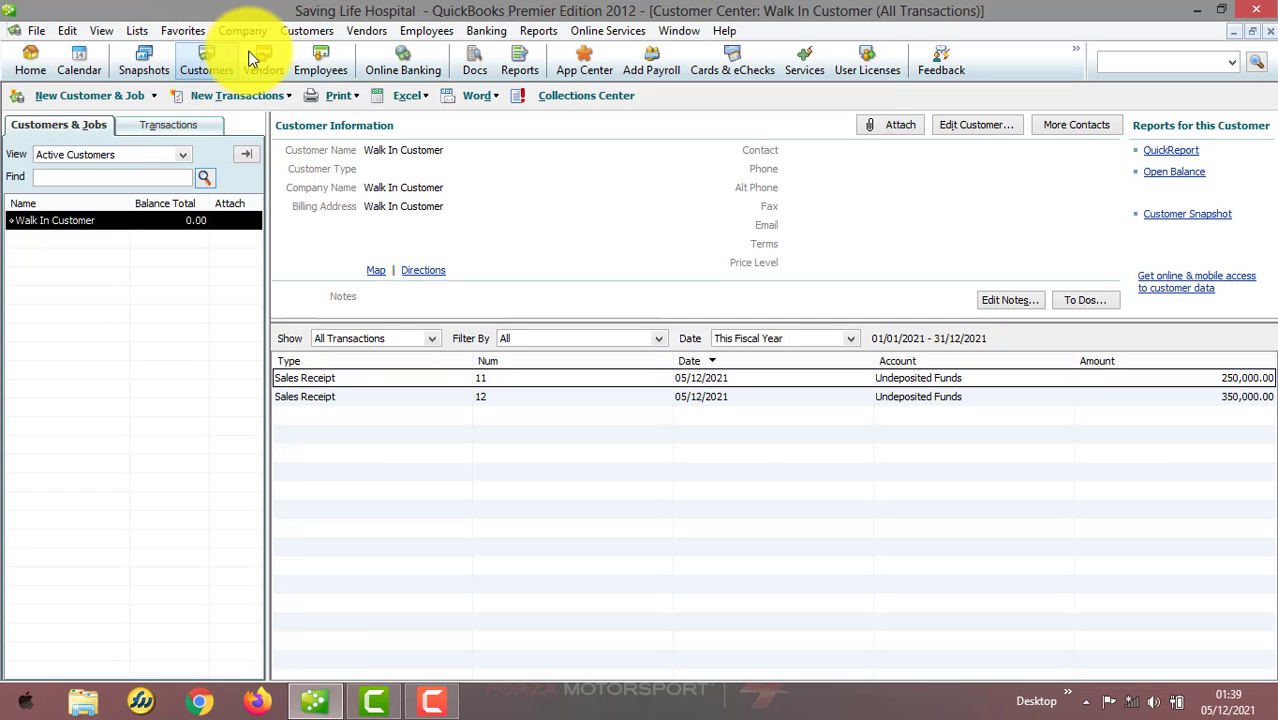
pyautogui.click(264, 60)
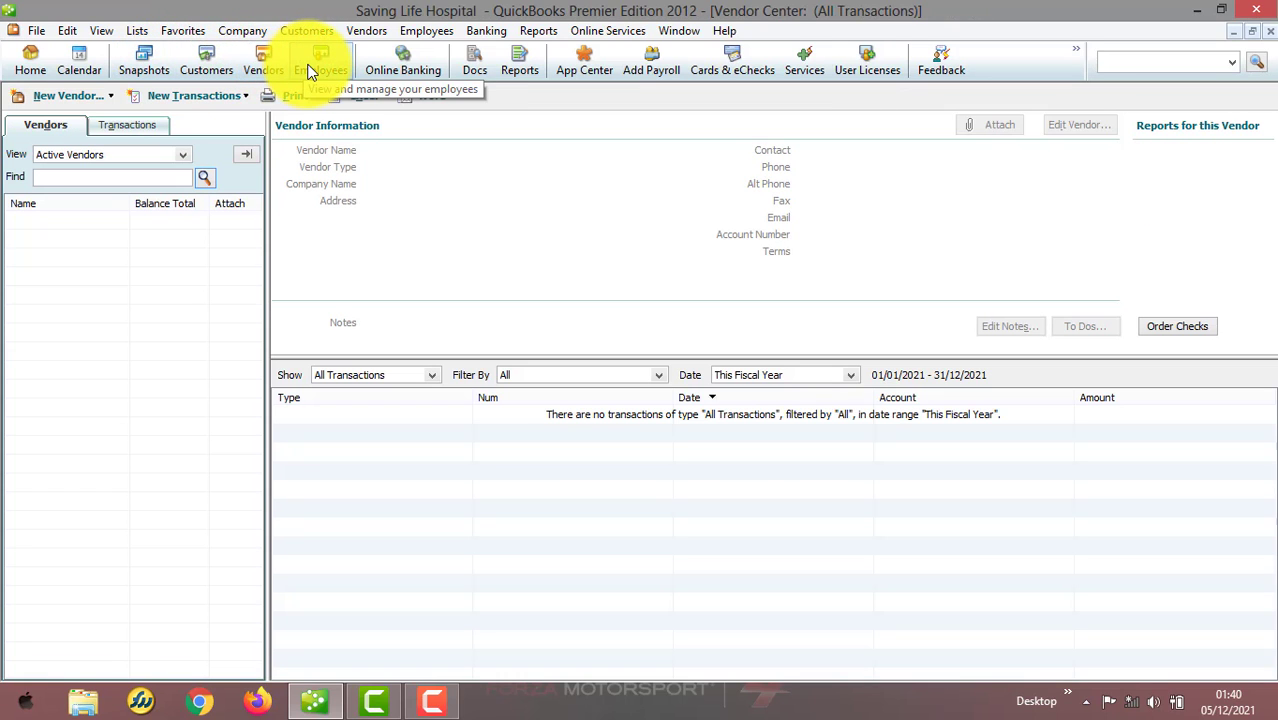
pyautogui.click(310, 70)
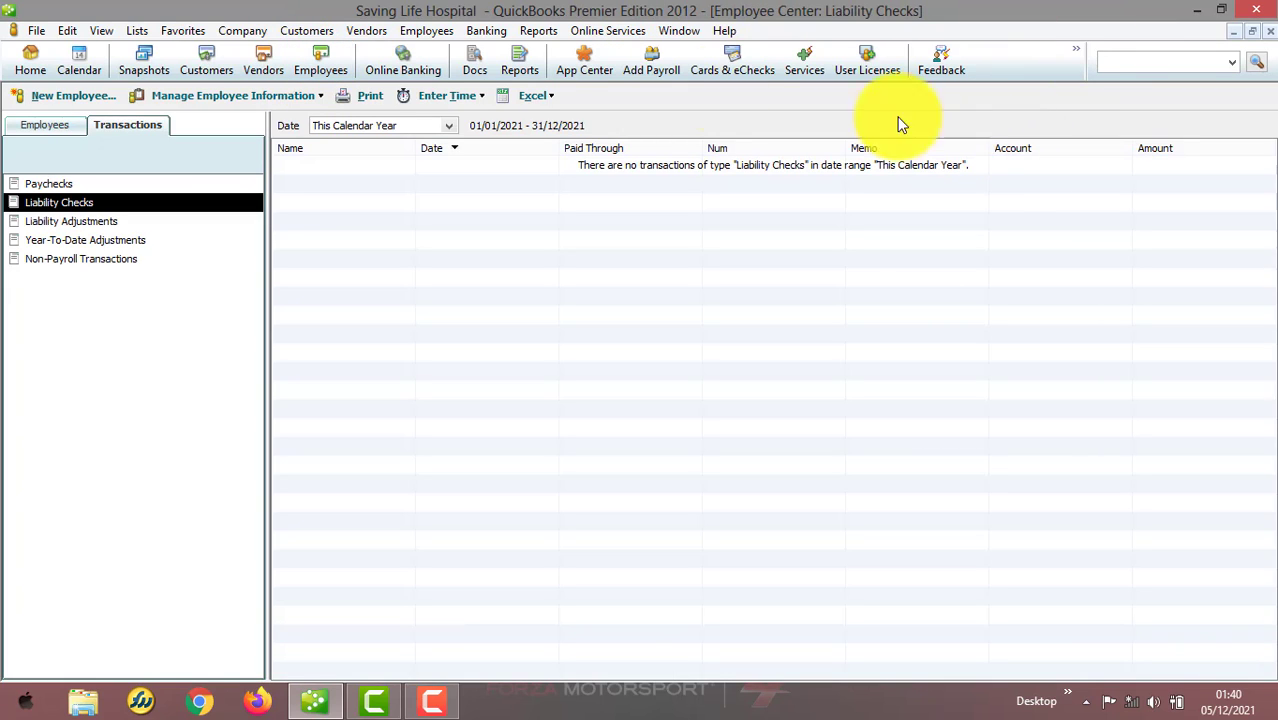
# Open the Desktop View preferences and close the dialog again without changes
pyautogui.click(69, 30)
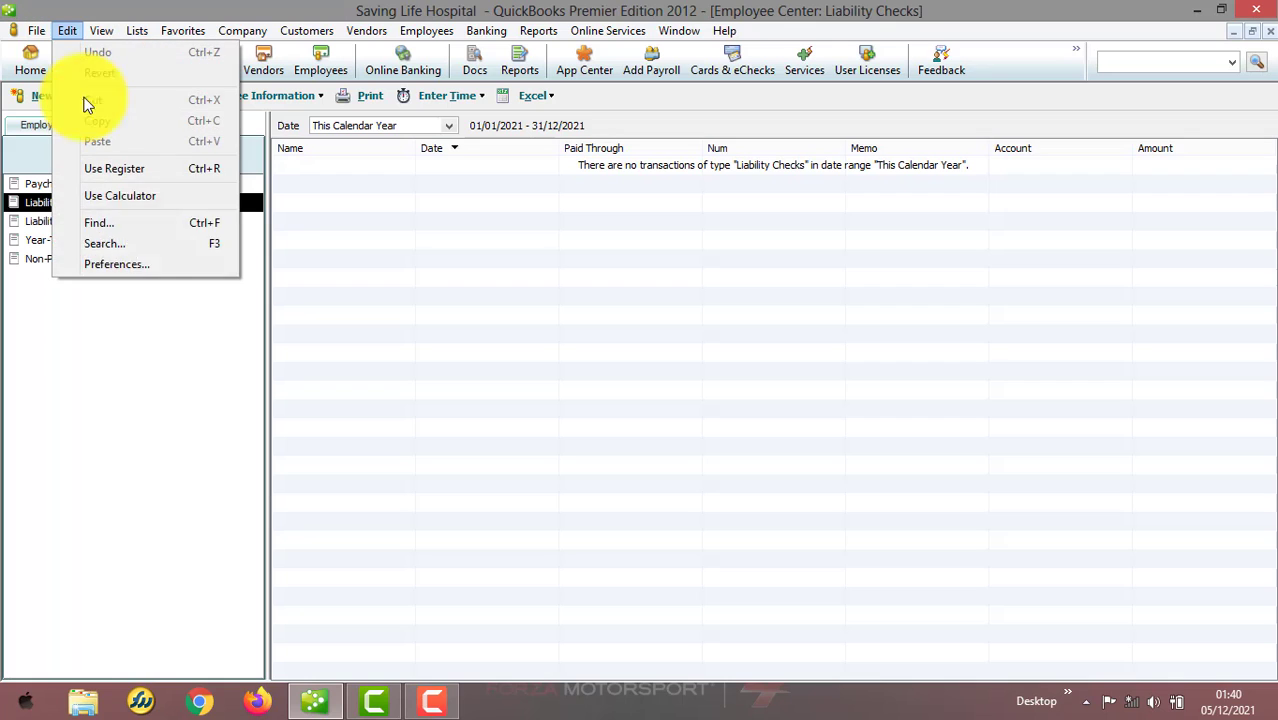
pyautogui.click(145, 266)
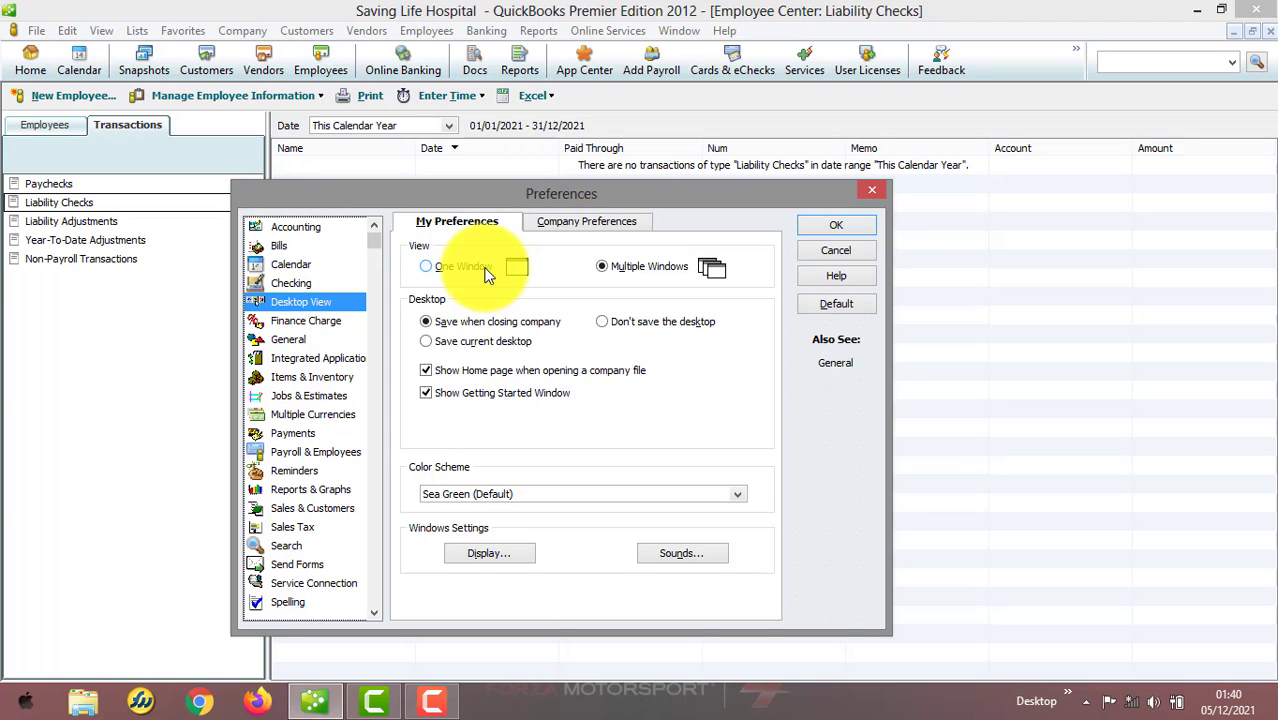
pyautogui.click(872, 190)
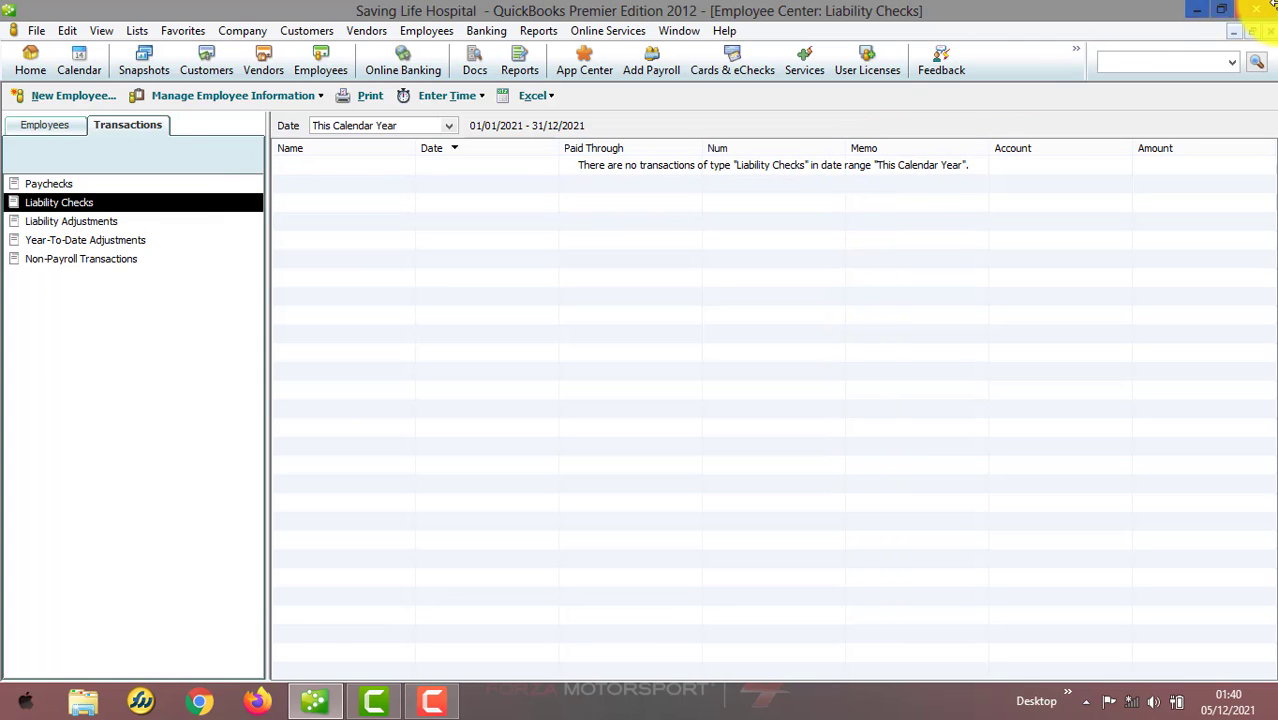
# Close the Employee, Vendor and Customer Center windows to return to the Home page
pyautogui.click(1272, 35)
pyautogui.click(1272, 35)
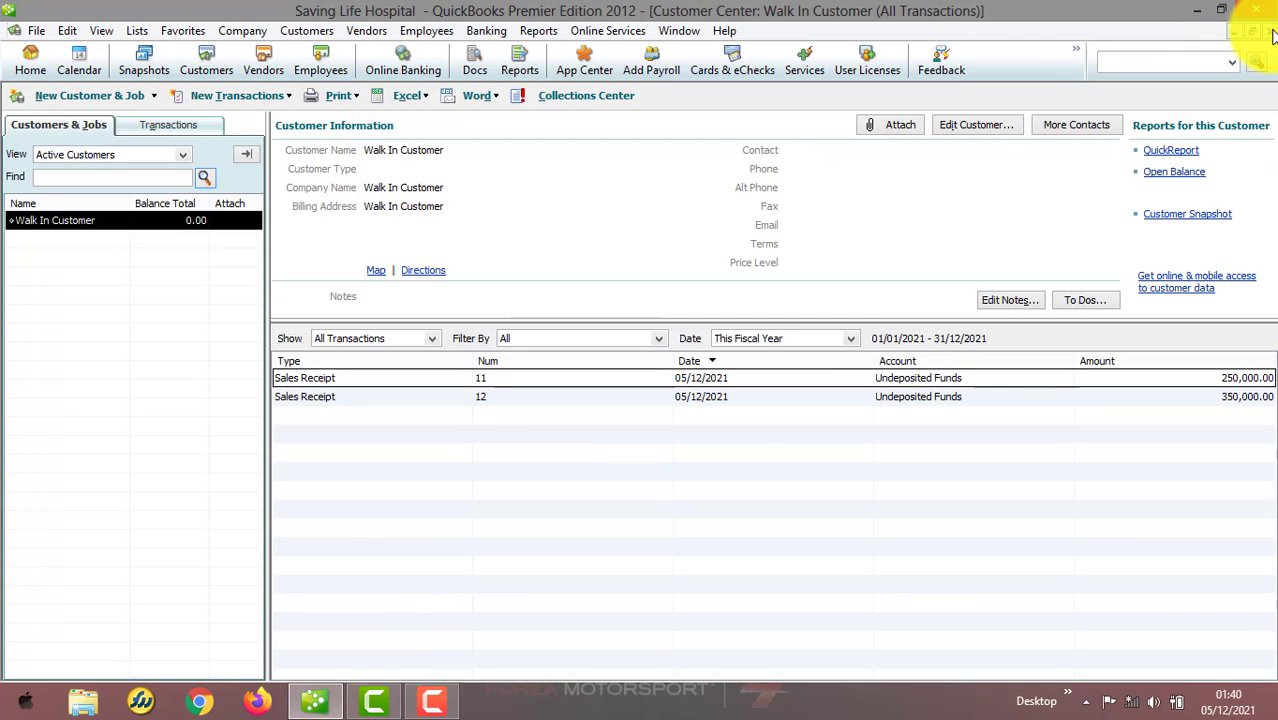
pyautogui.click(1272, 35)
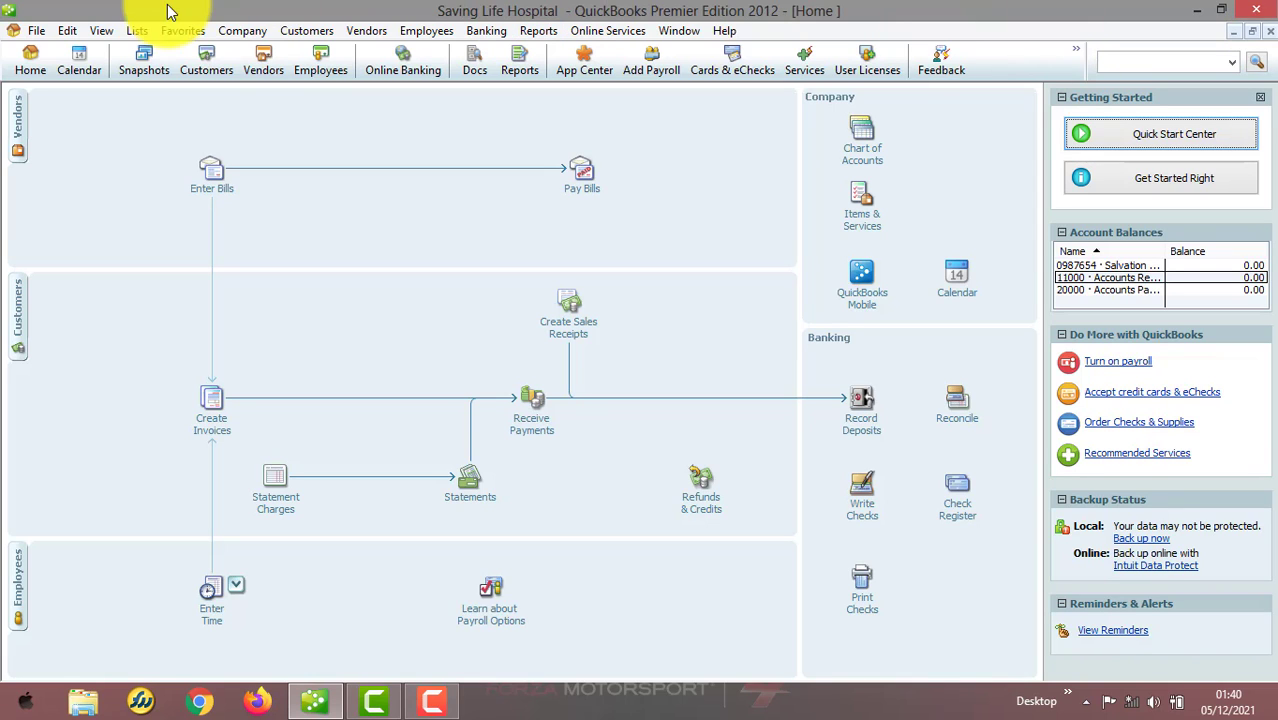
# Reopen Preferences and view the Desktop View company preferences, repositioning the dialog
pyautogui.click(70, 31)
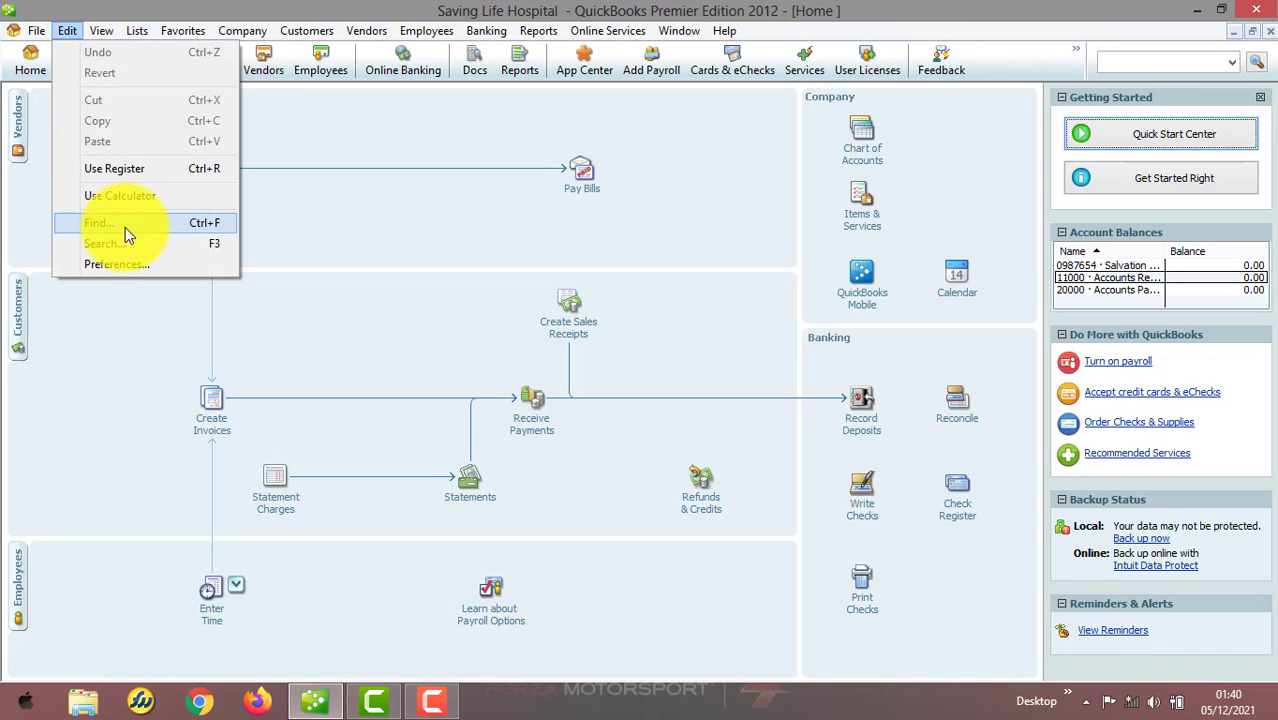
pyautogui.click(132, 262)
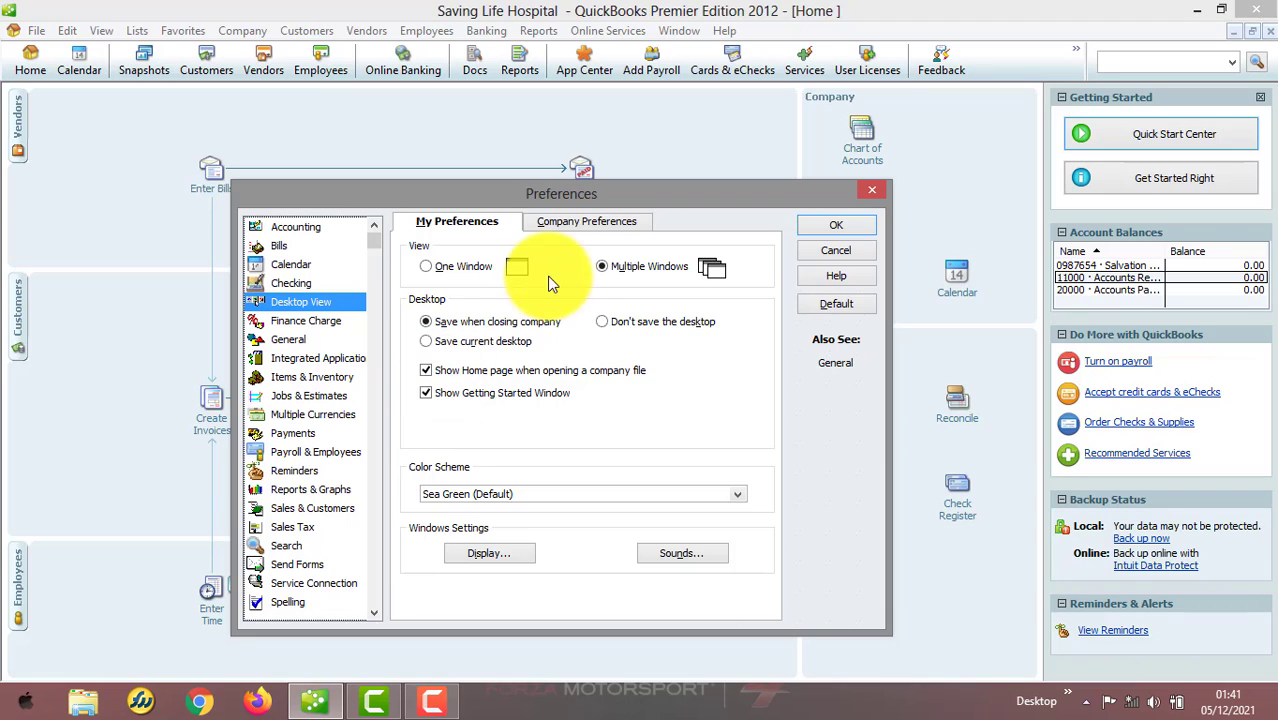
pyautogui.click(600, 222)
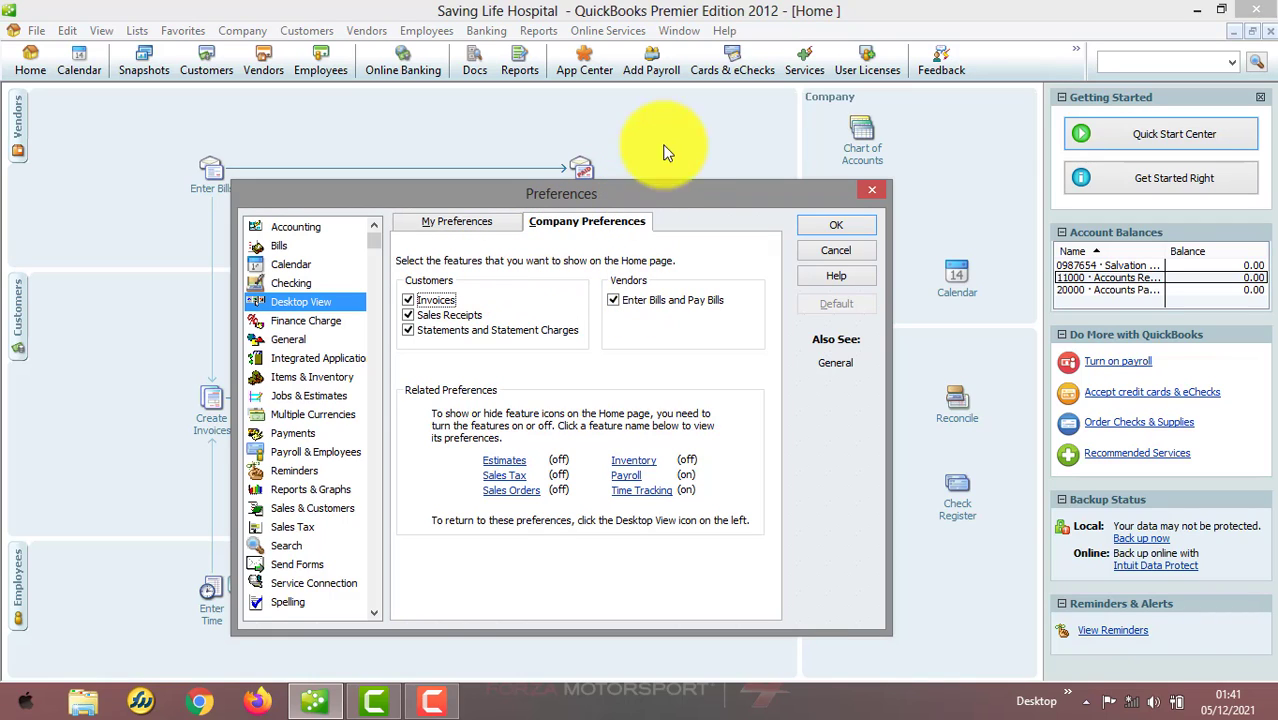
pyautogui.moveTo(645, 200); pyautogui.dragTo(956, 185)
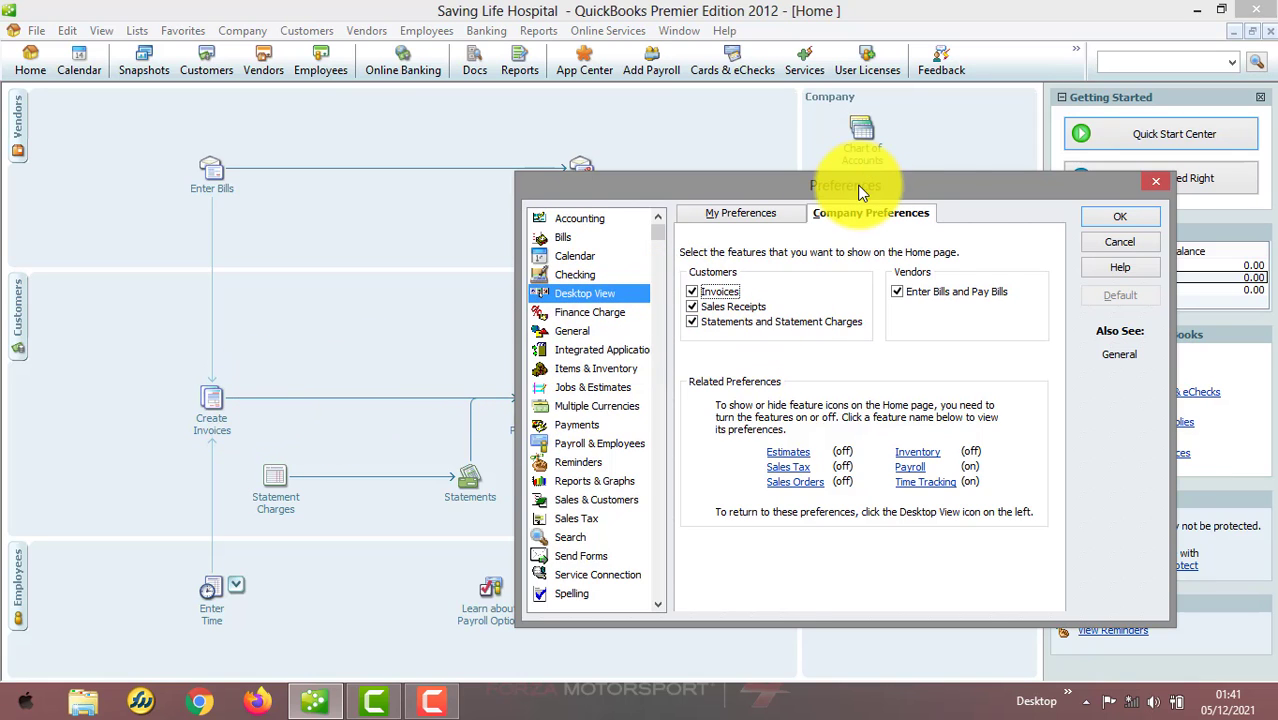
pyautogui.moveTo(861, 190); pyautogui.dragTo(982, 163)
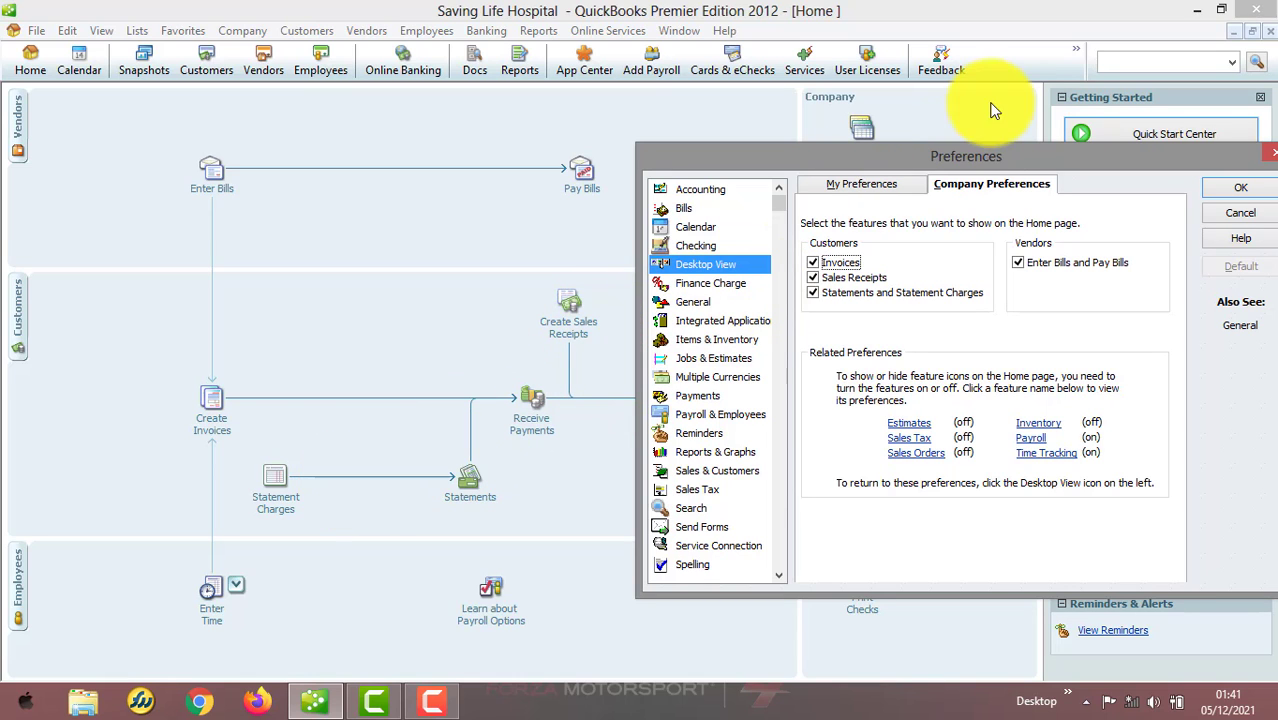
pyautogui.moveTo(979, 157); pyautogui.dragTo(769, 196)
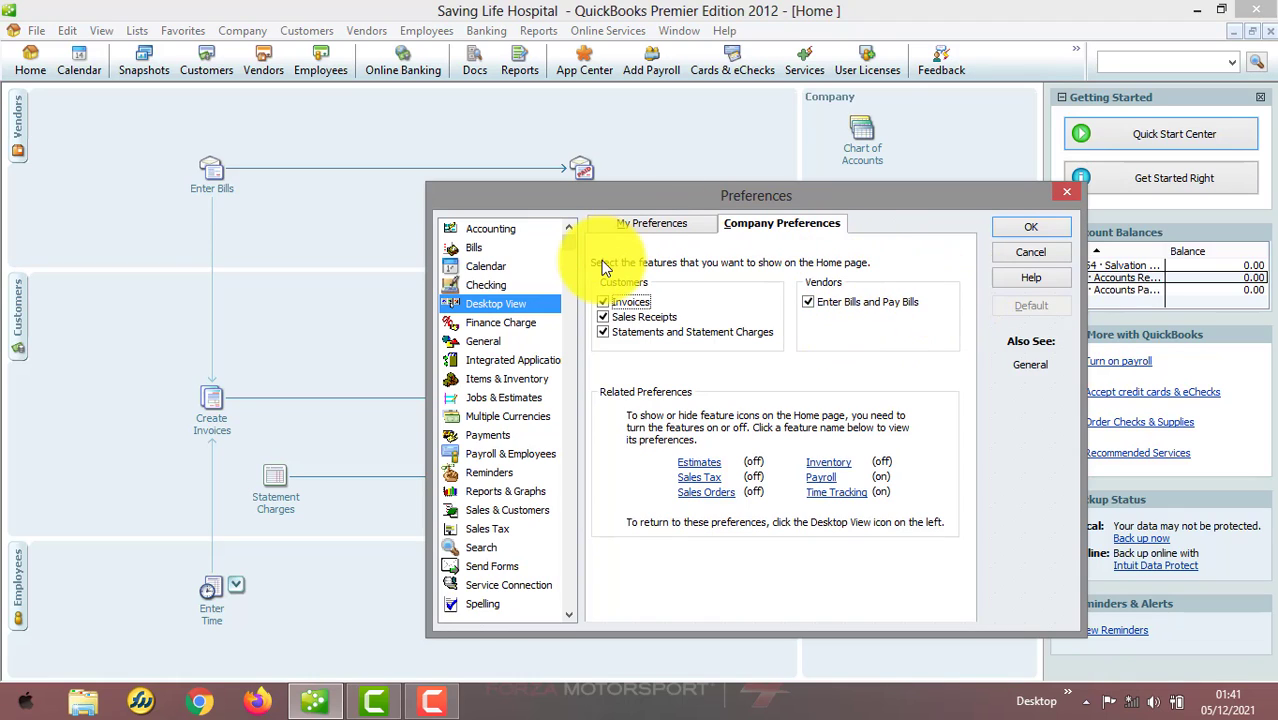
# Review the Finance Charge and General preferences, then close the Preferences dialog
pyautogui.click(470, 324)
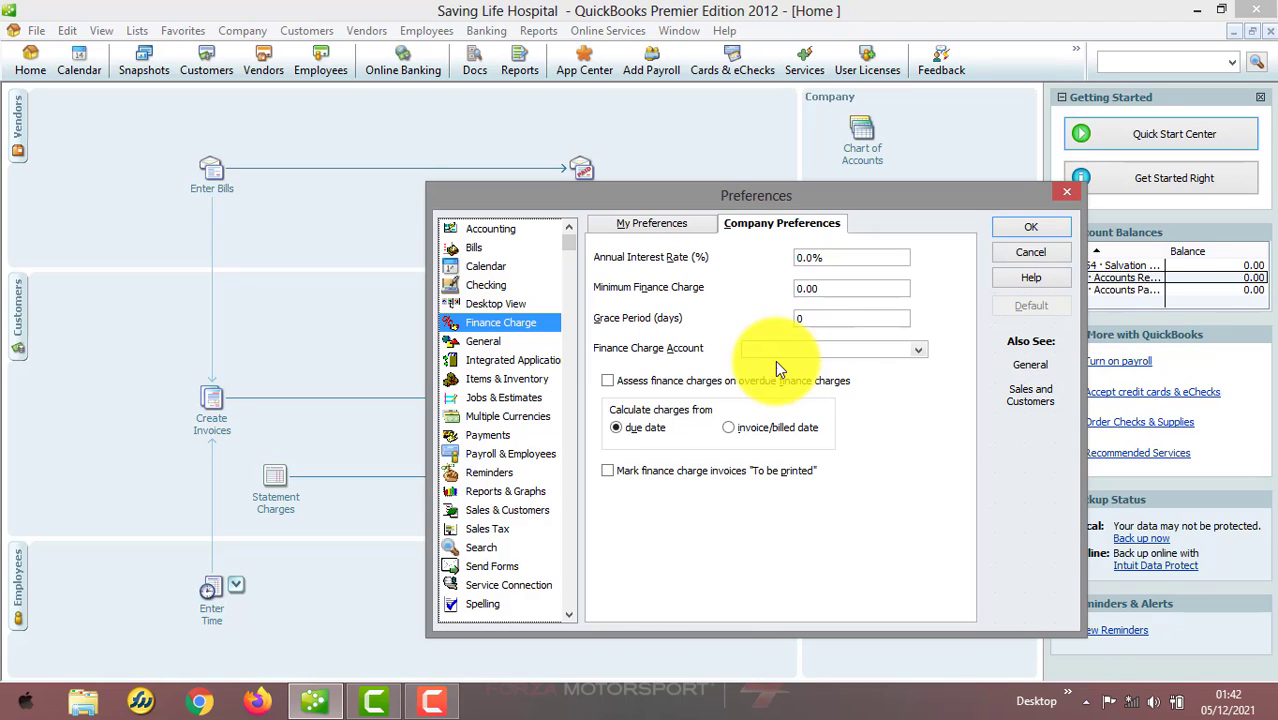
pyautogui.click(650, 221)
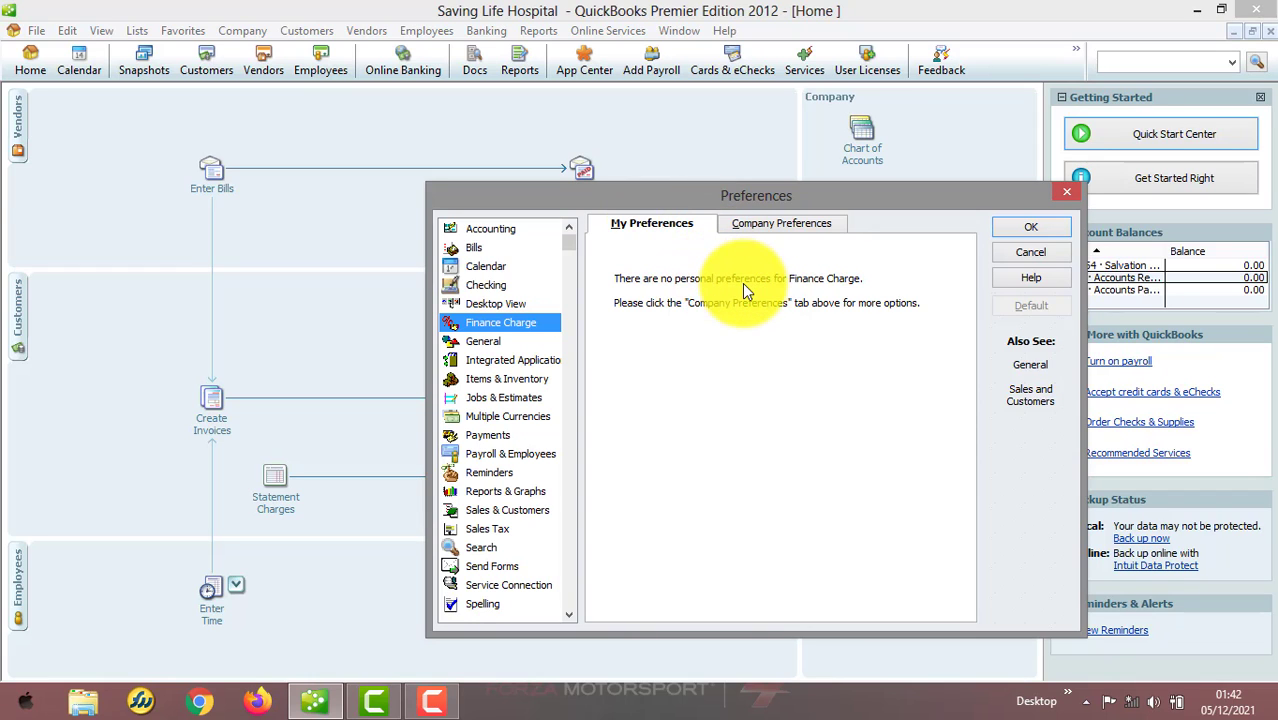
pyautogui.click(496, 337)
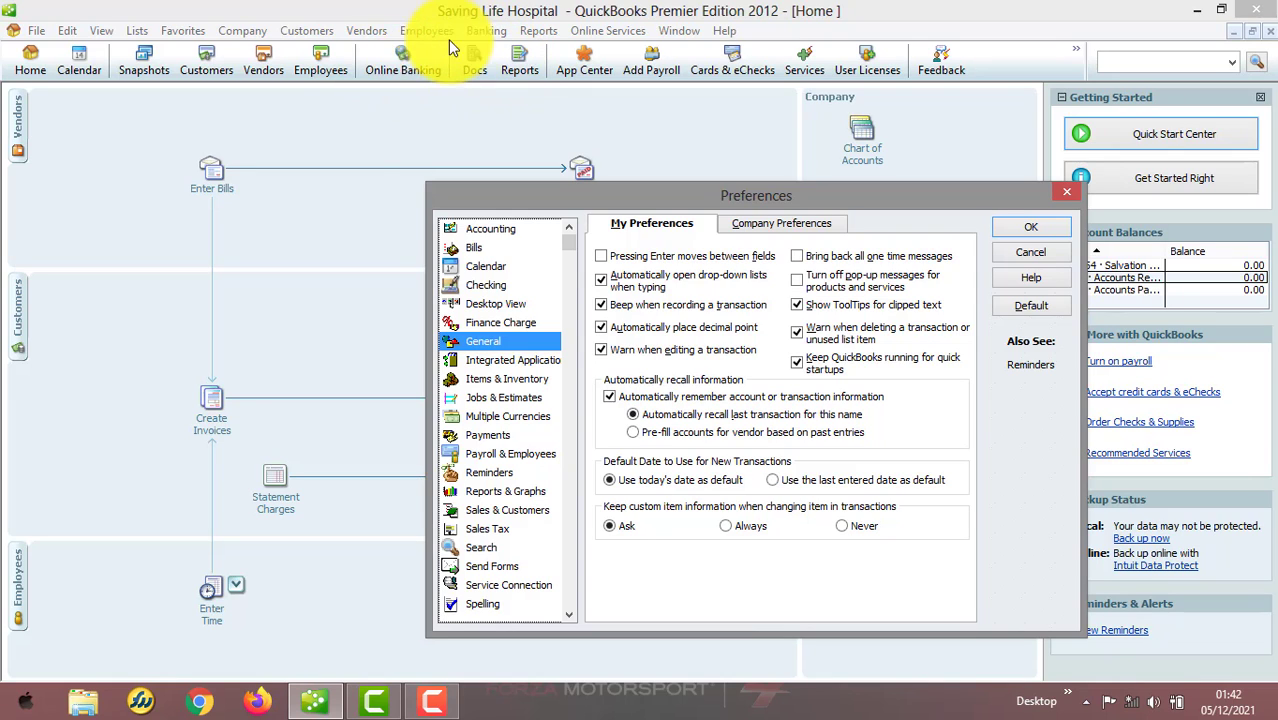
pyautogui.click(328, 33)
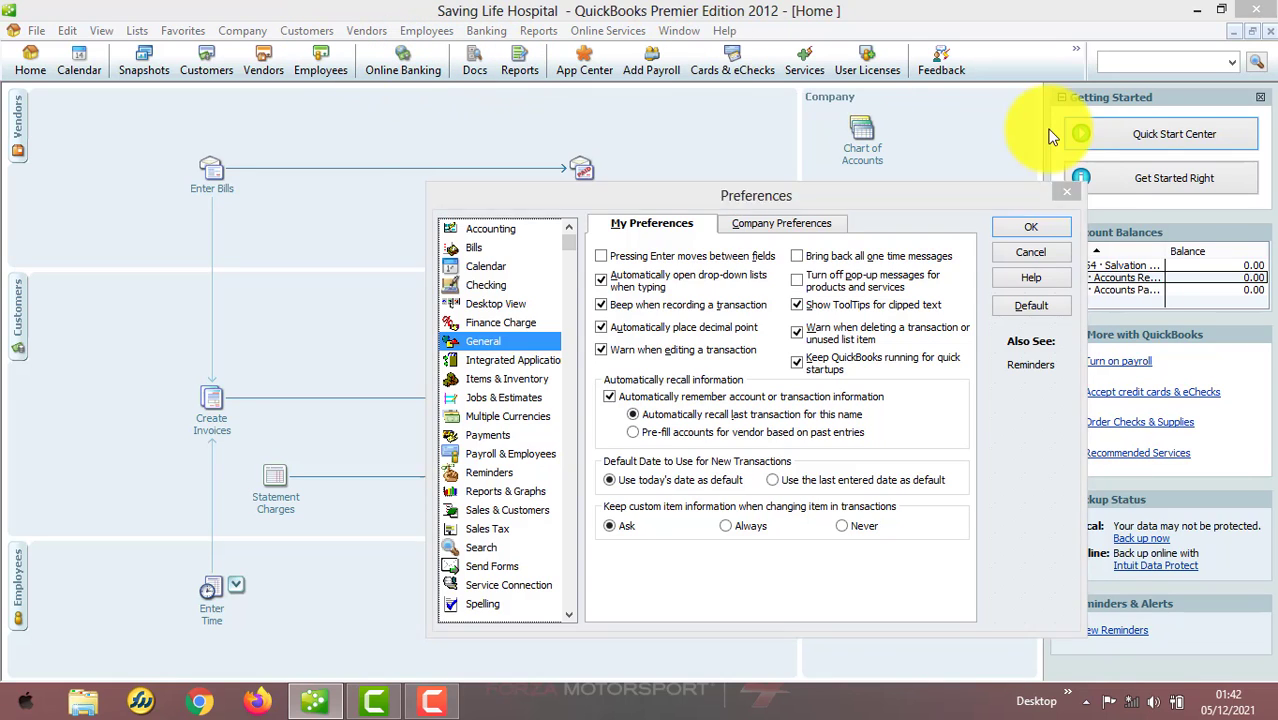
pyautogui.click(1063, 231)
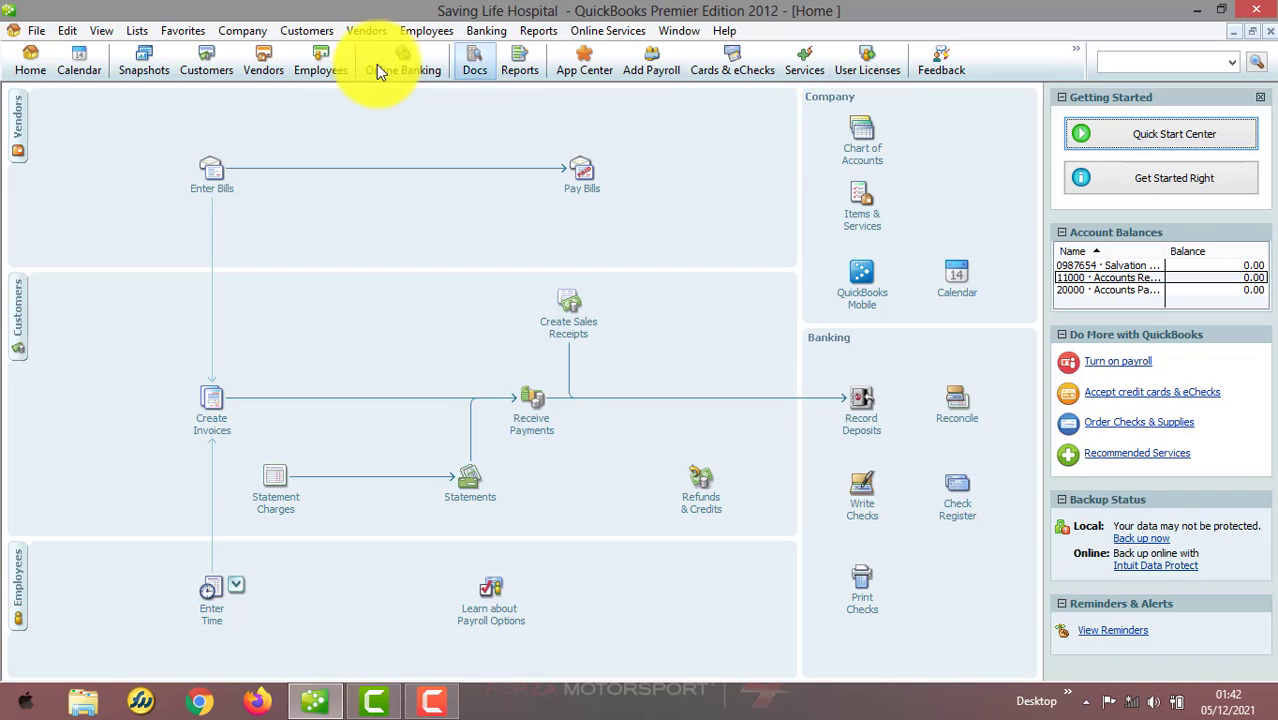
# Open a new sales receipt and browse the item list in its first line
pyautogui.click(308, 30)
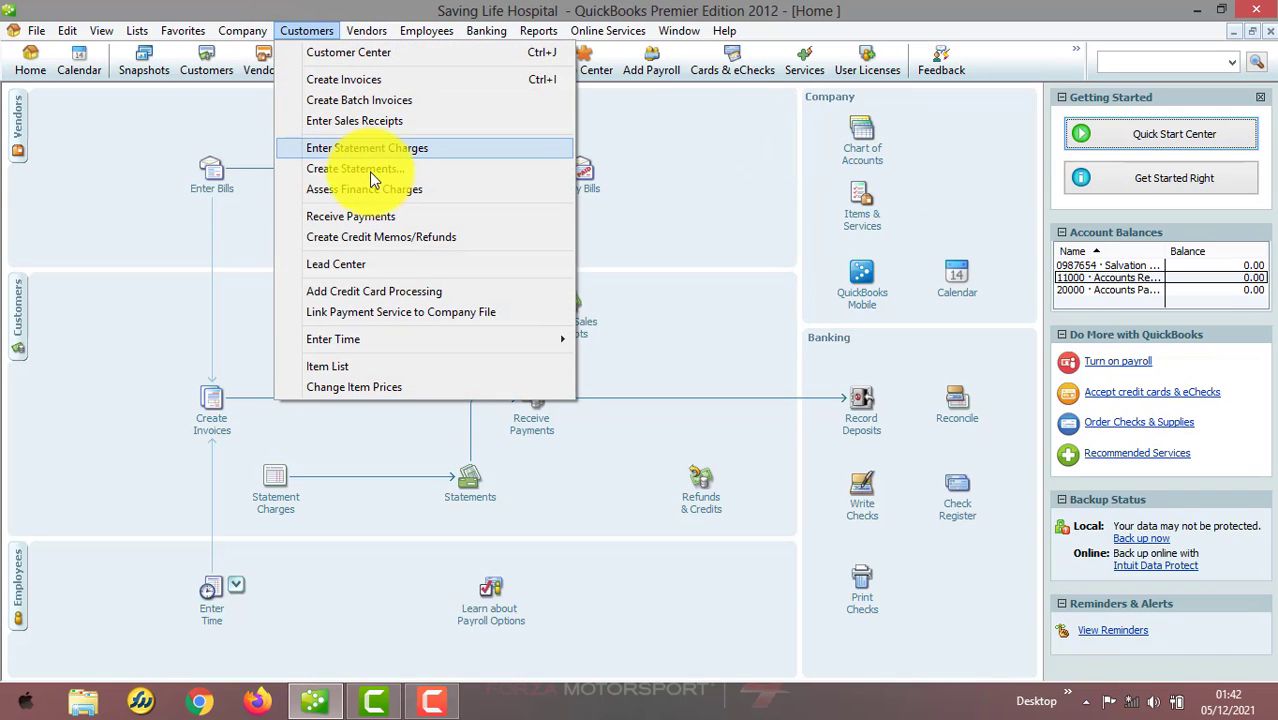
pyautogui.click(440, 121)
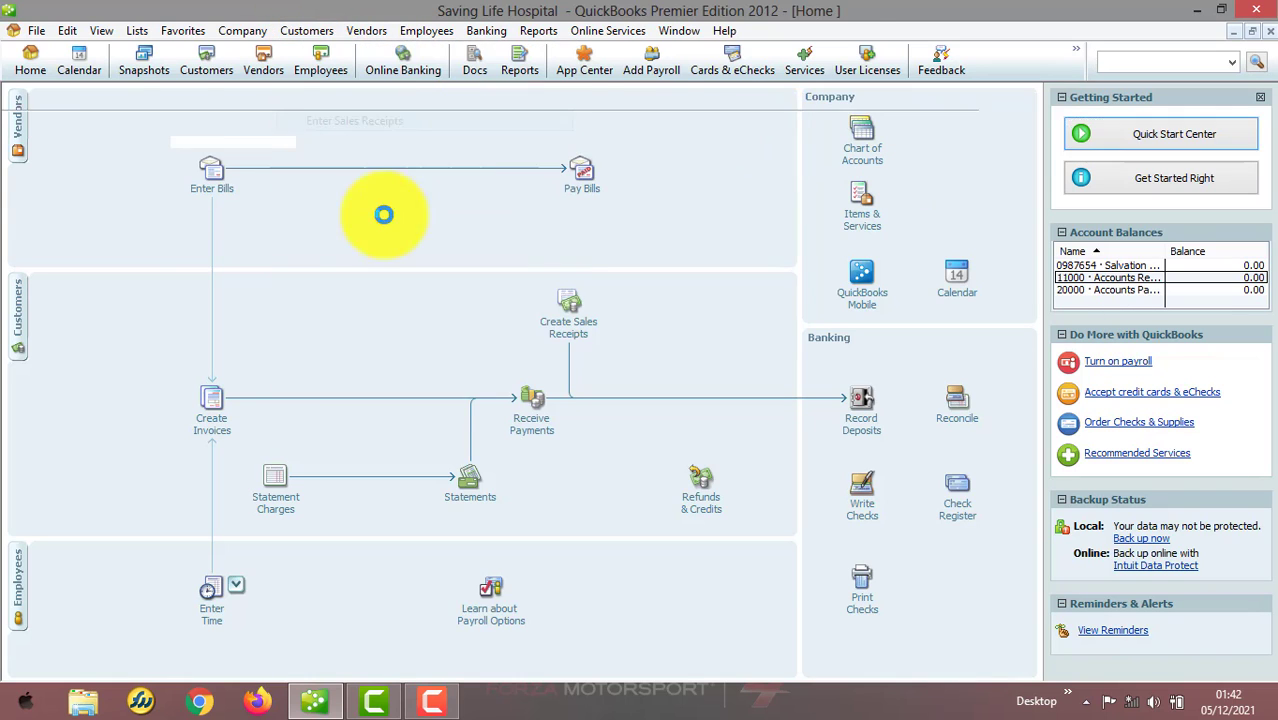
pyautogui.click(264, 334)
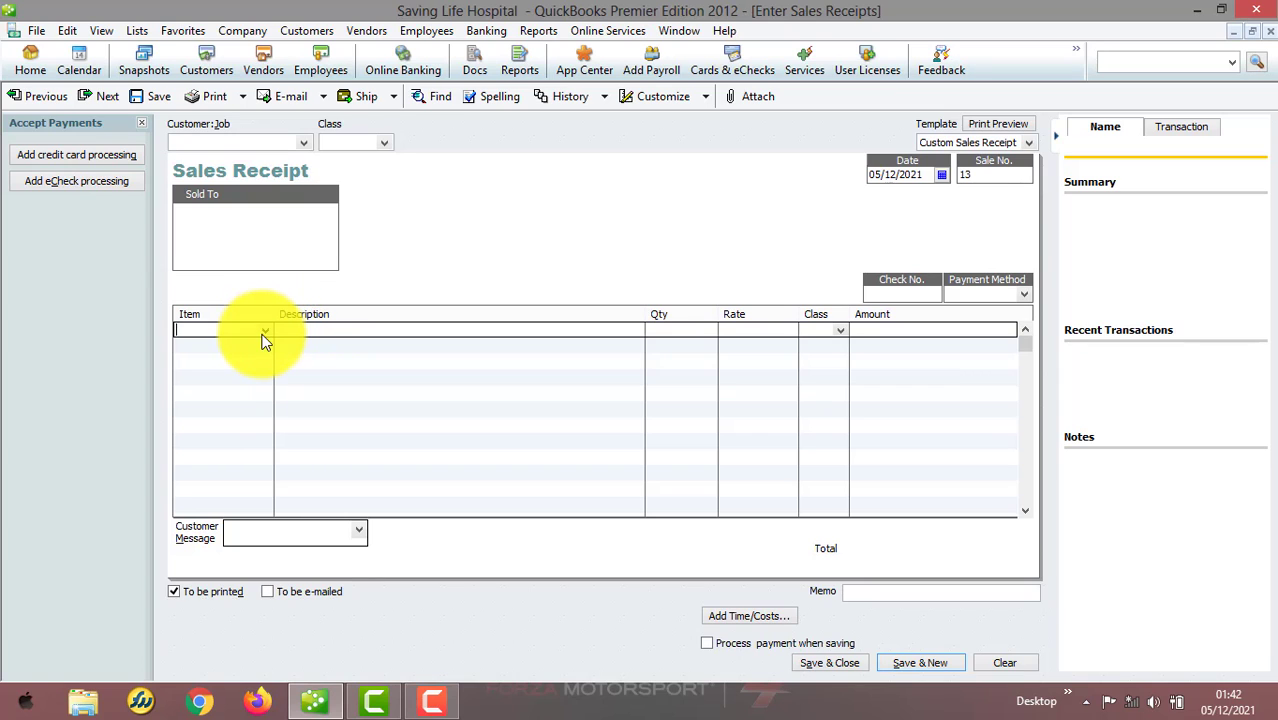
pyautogui.click(264, 335)
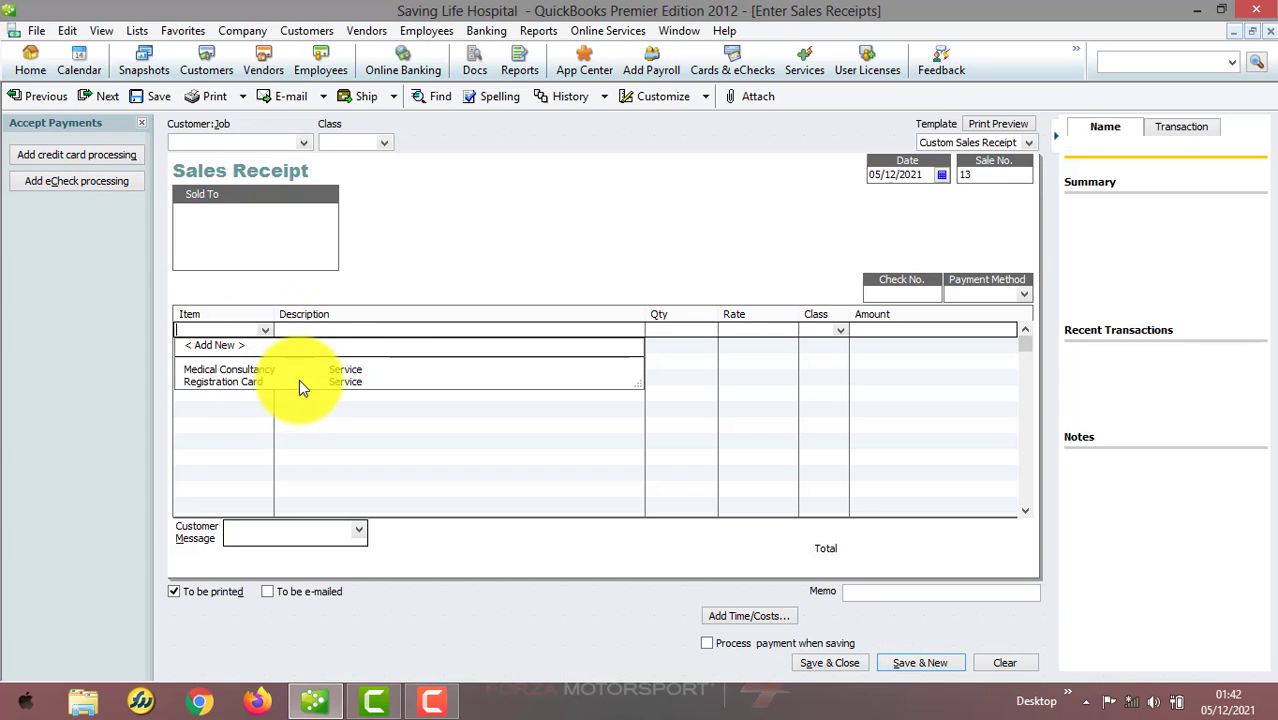
# Open the Preferences dialog from the sales receipt window
pyautogui.click(67, 30)
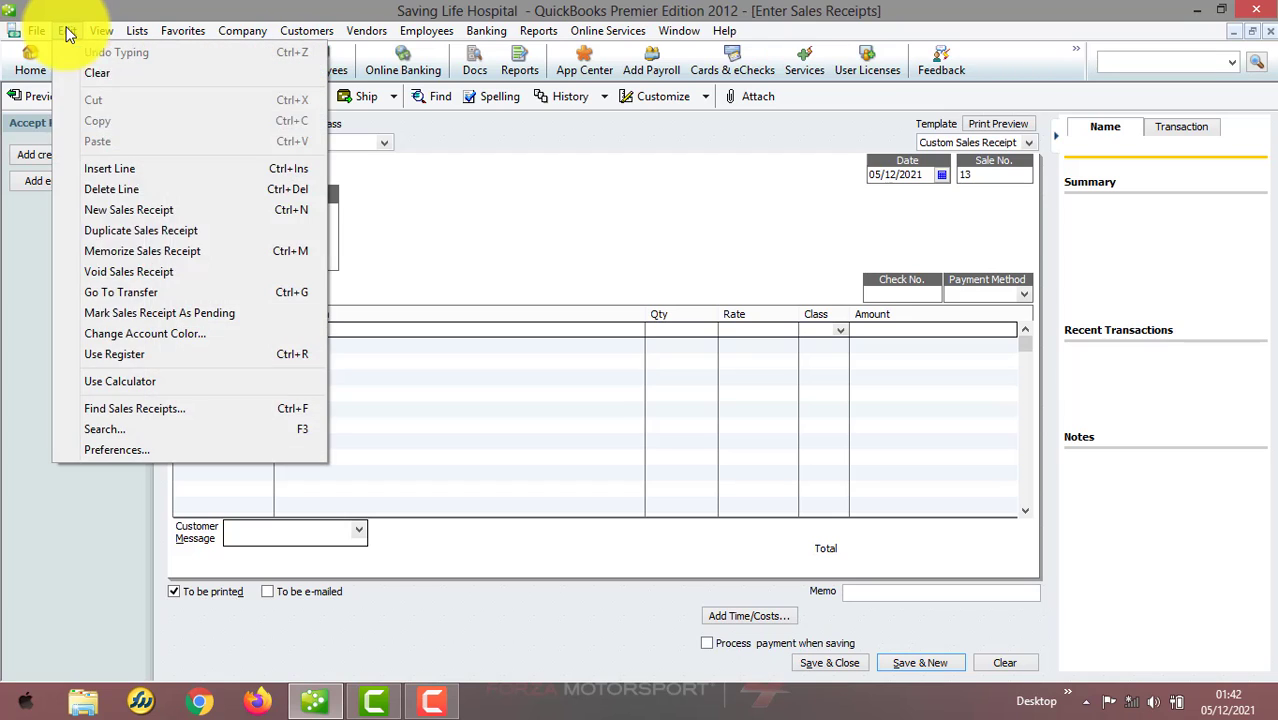
pyautogui.click(162, 447)
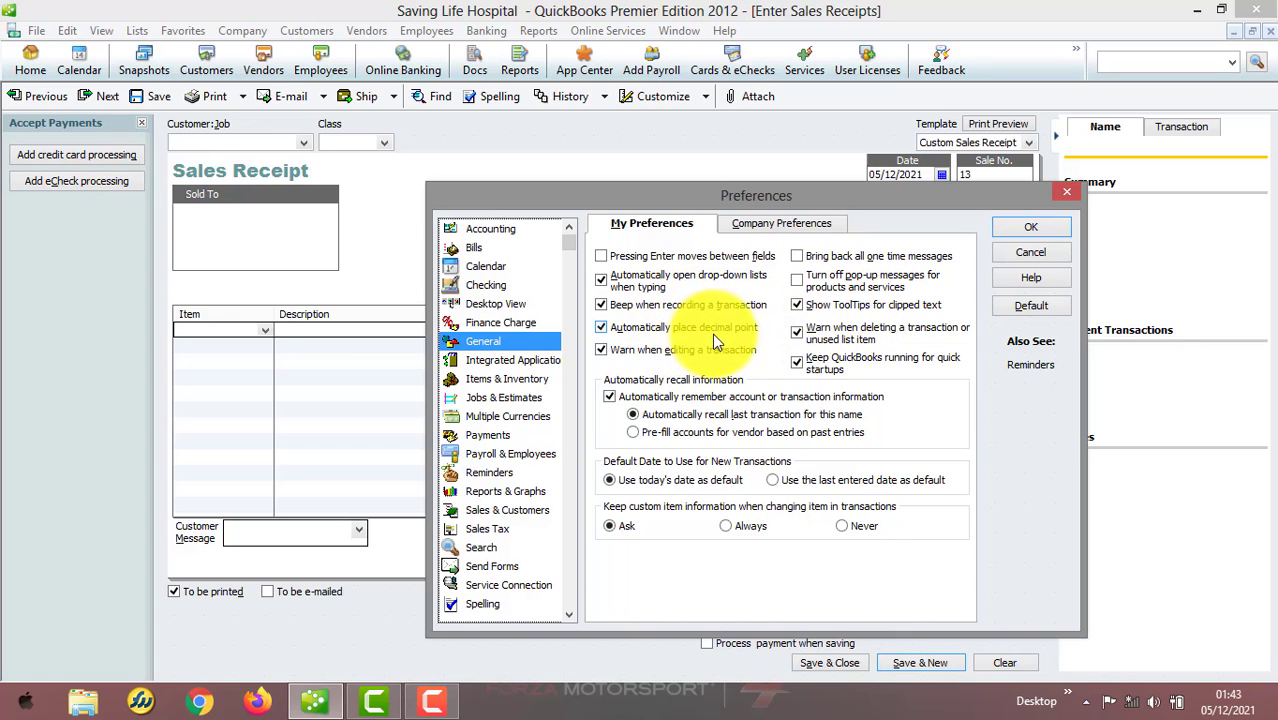
# Set the Automatically place decimal point preference and close Preferences with OK
pyautogui.click(600, 328)
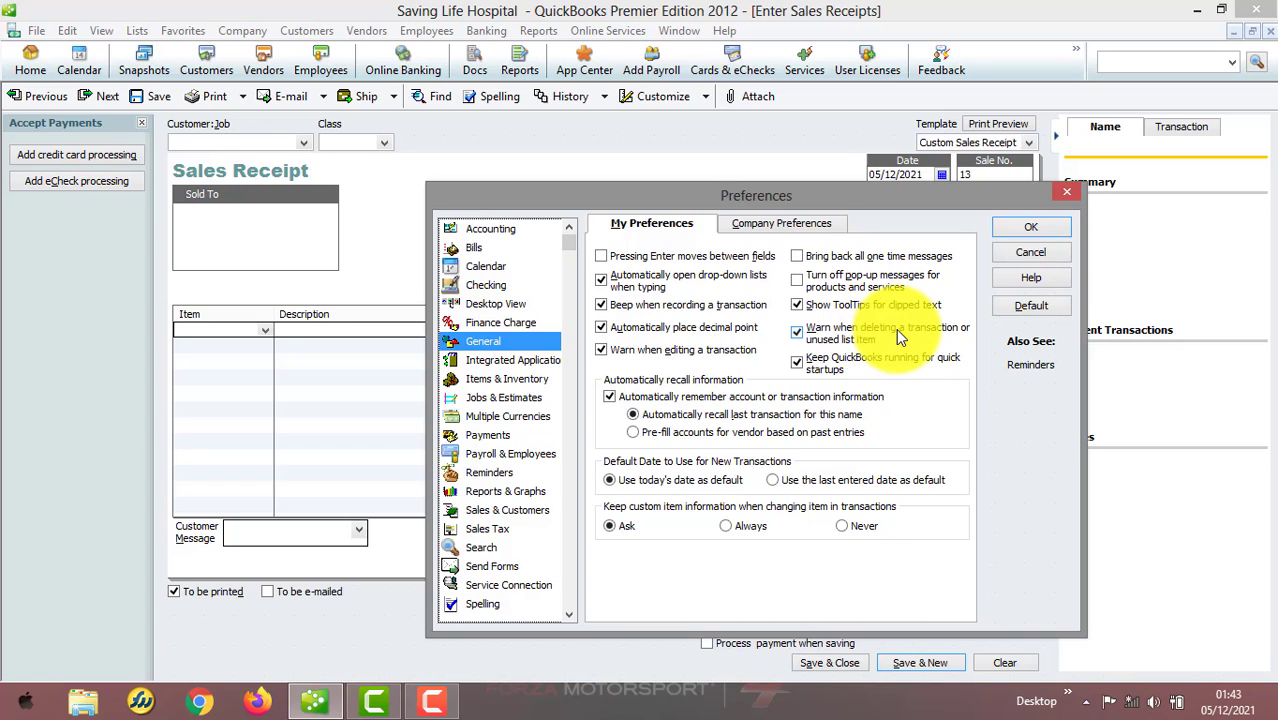
pyautogui.click(1050, 231)
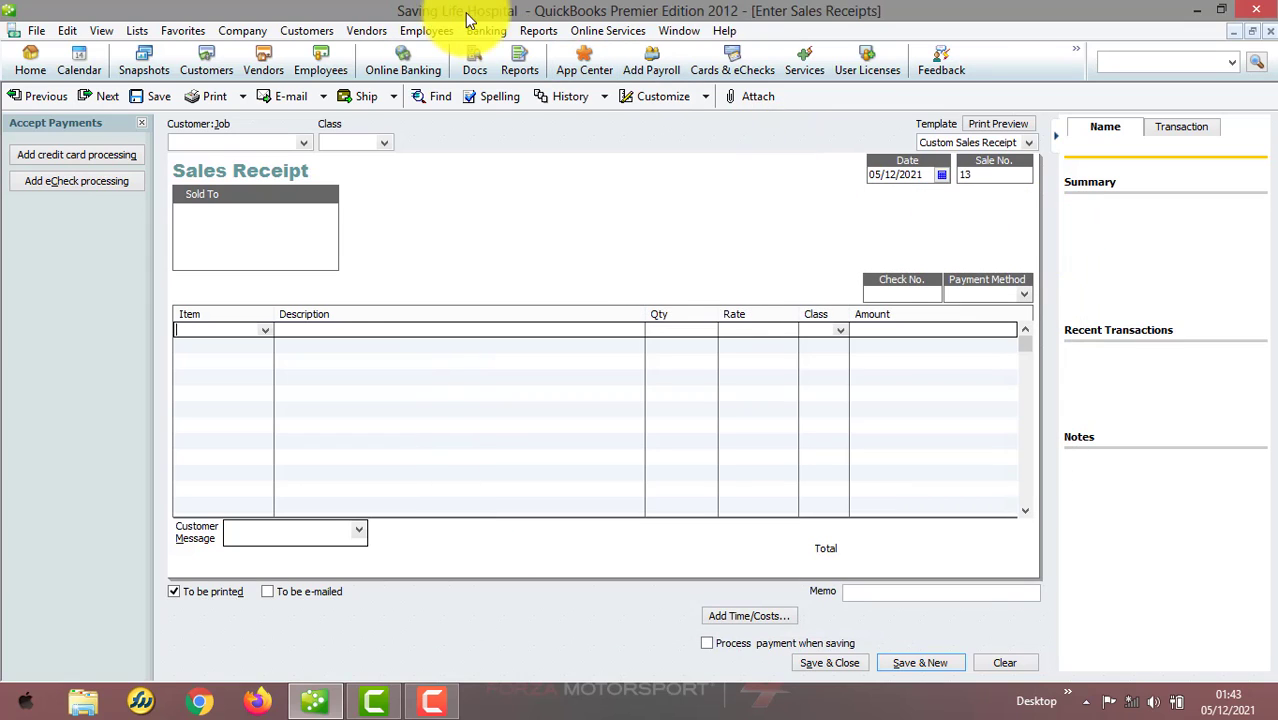
pyautogui.click(478, 24)
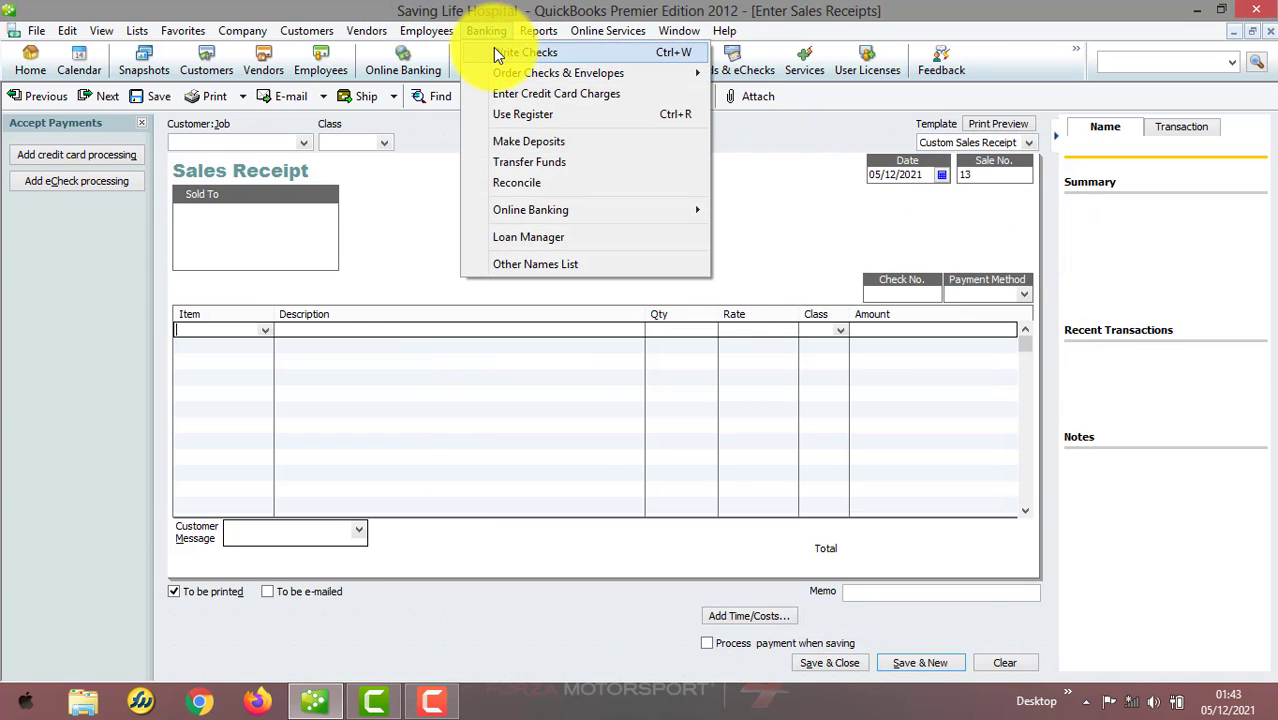
pyautogui.click(493, 47)
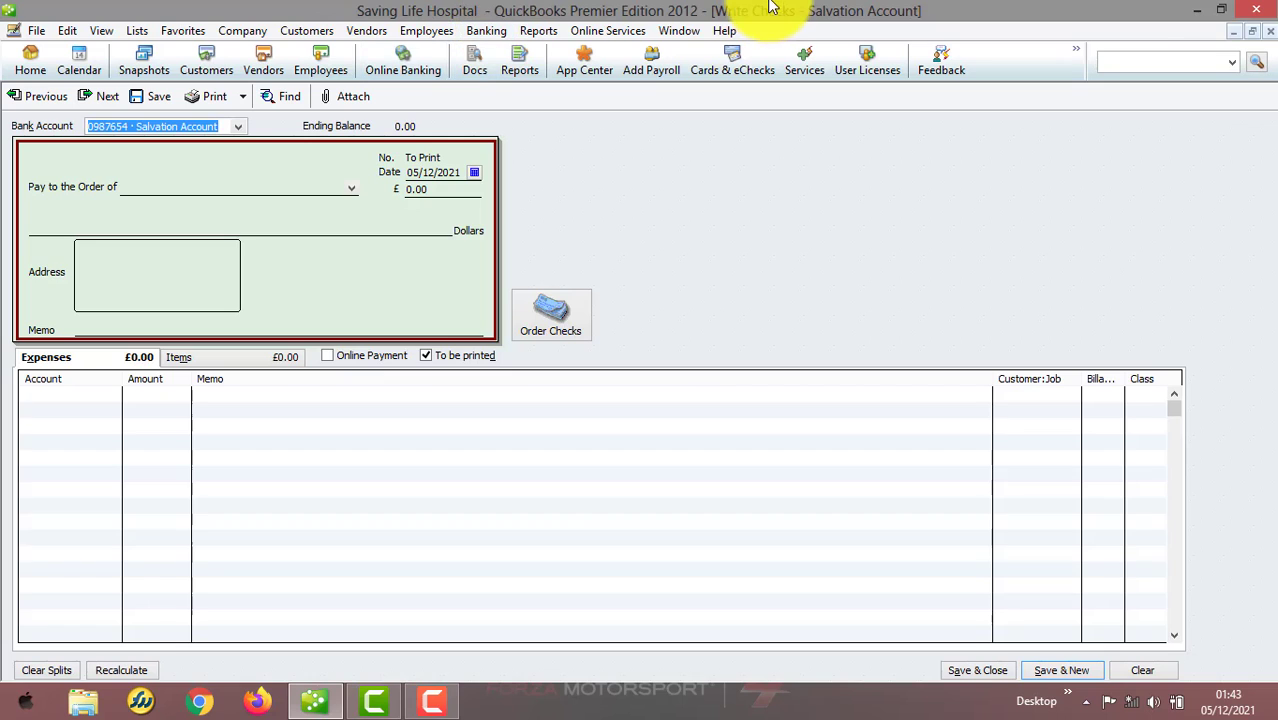
pyautogui.click(1270, 36)
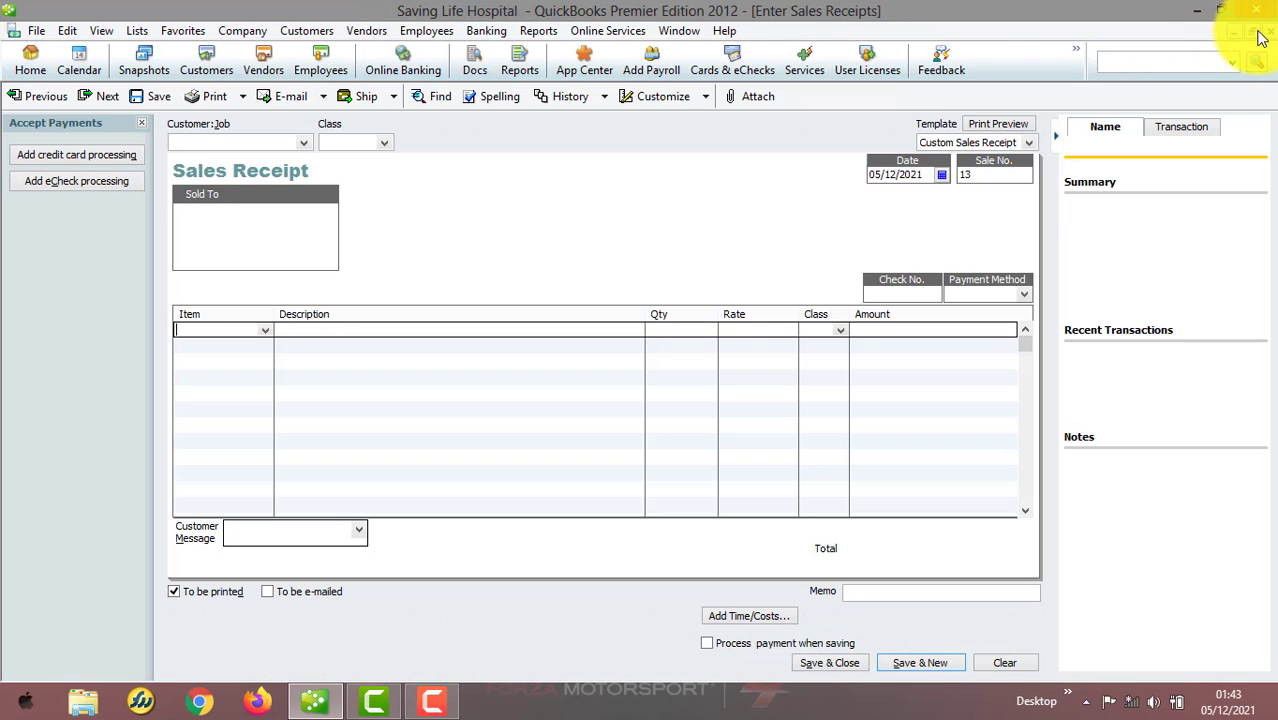
# Open sales receipt 12 from the Undeposited Funds register in the Chart of Accounts
pyautogui.click(147, 36)
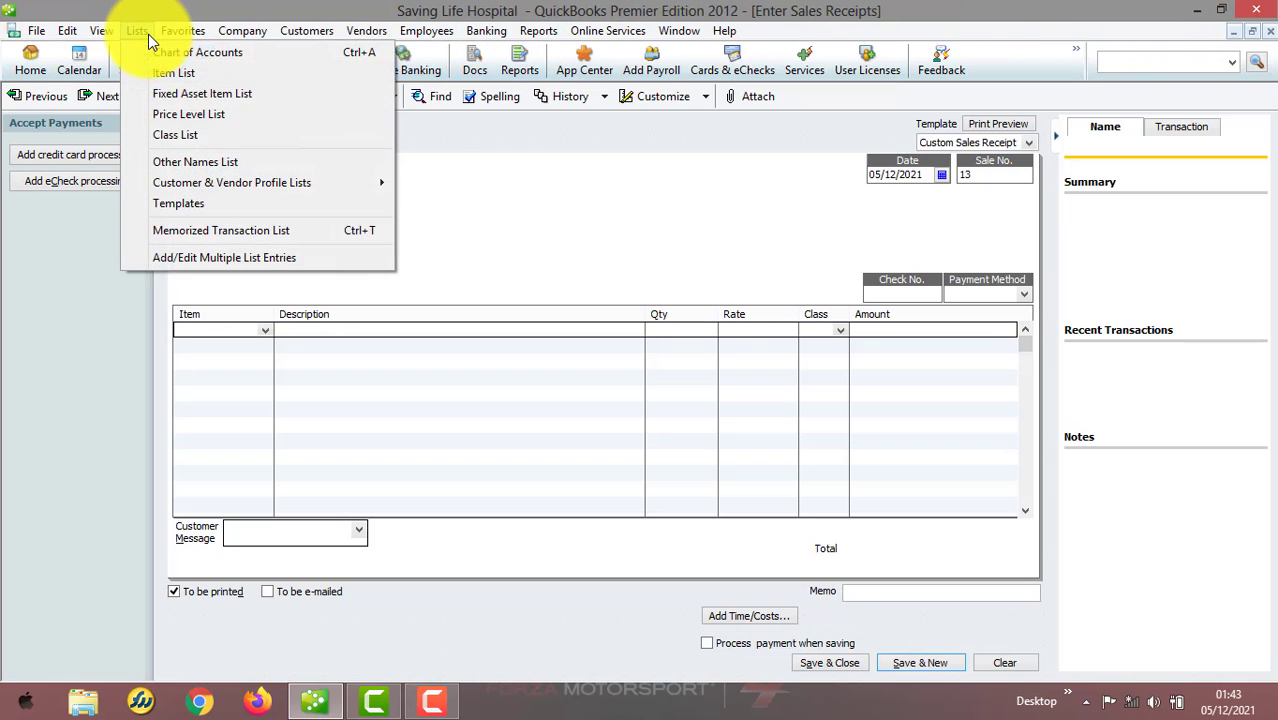
pyautogui.click(188, 55)
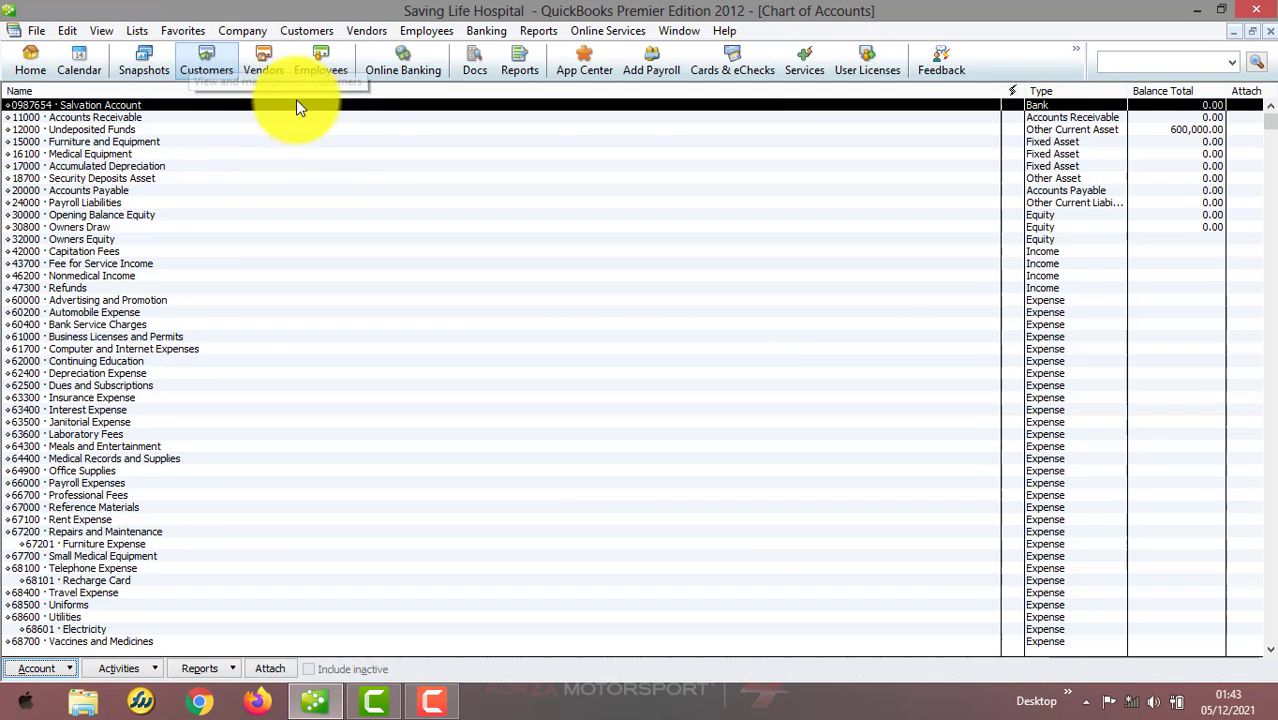
pyautogui.doubleClick(104, 130)
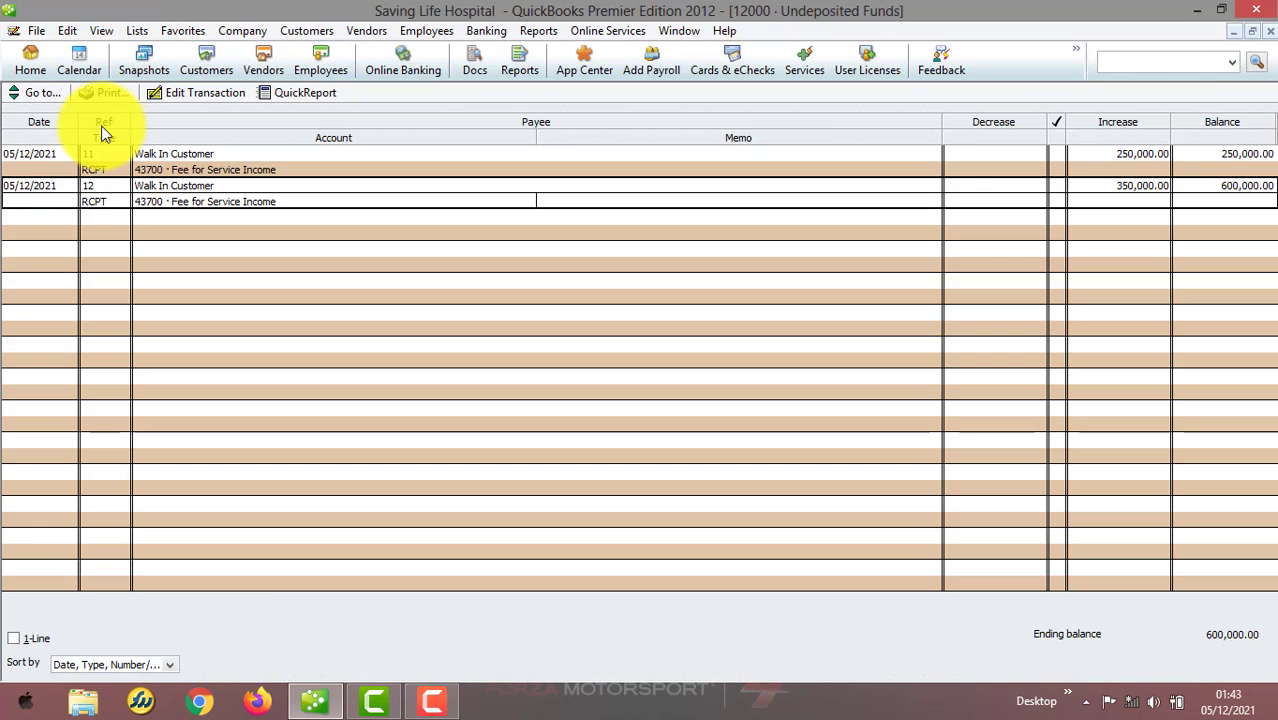
pyautogui.doubleClick(80, 195)
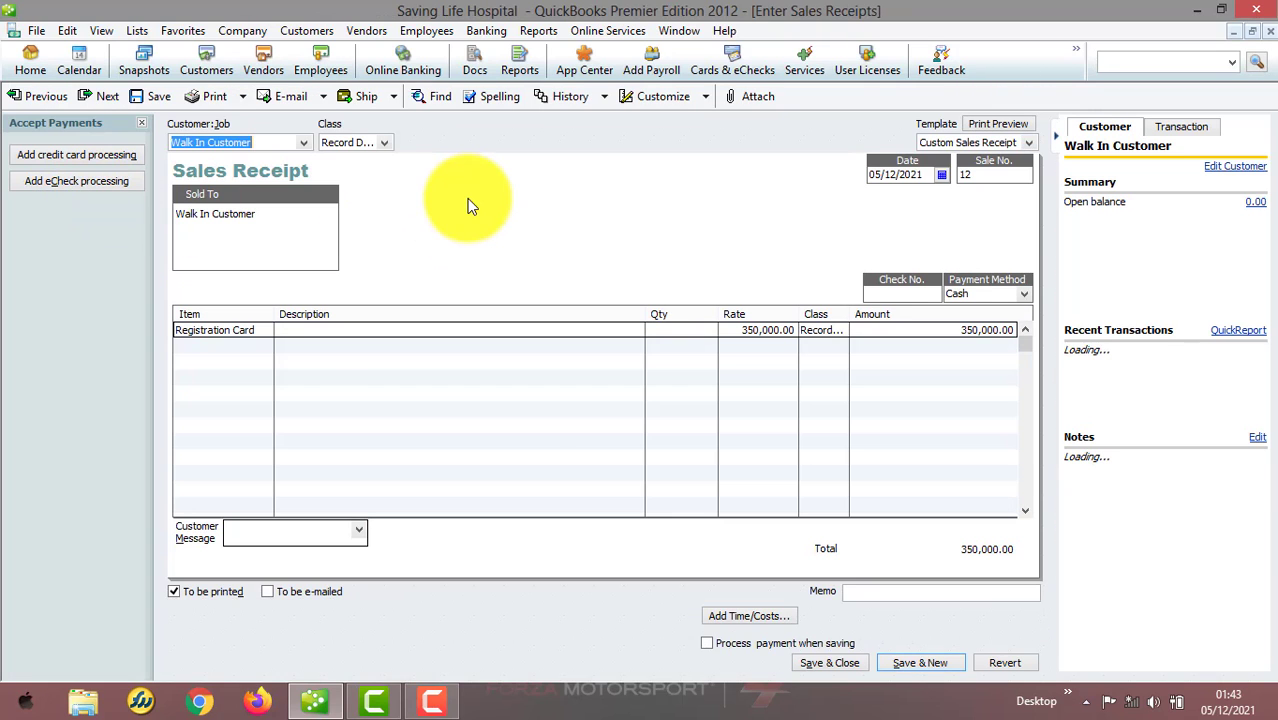
# Try to delete sales receipt 12, then cancel the deletion
pyautogui.rightClick(467, 198)
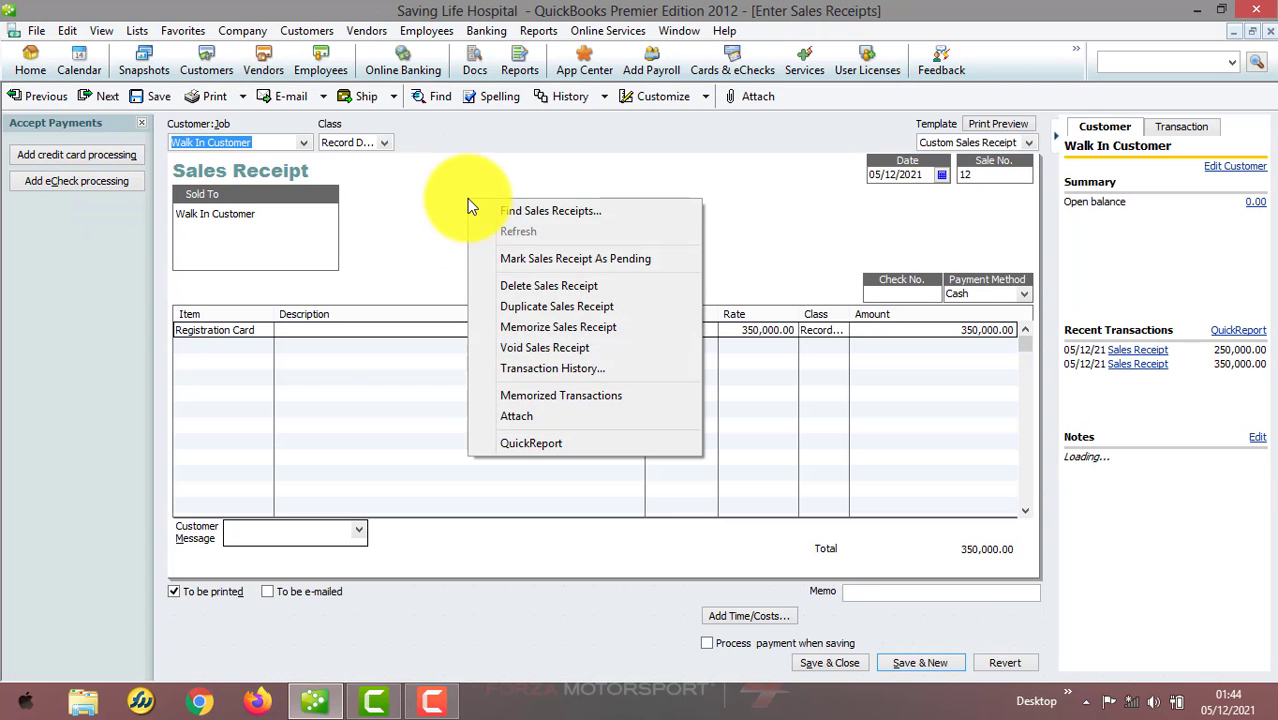
pyautogui.click(573, 286)
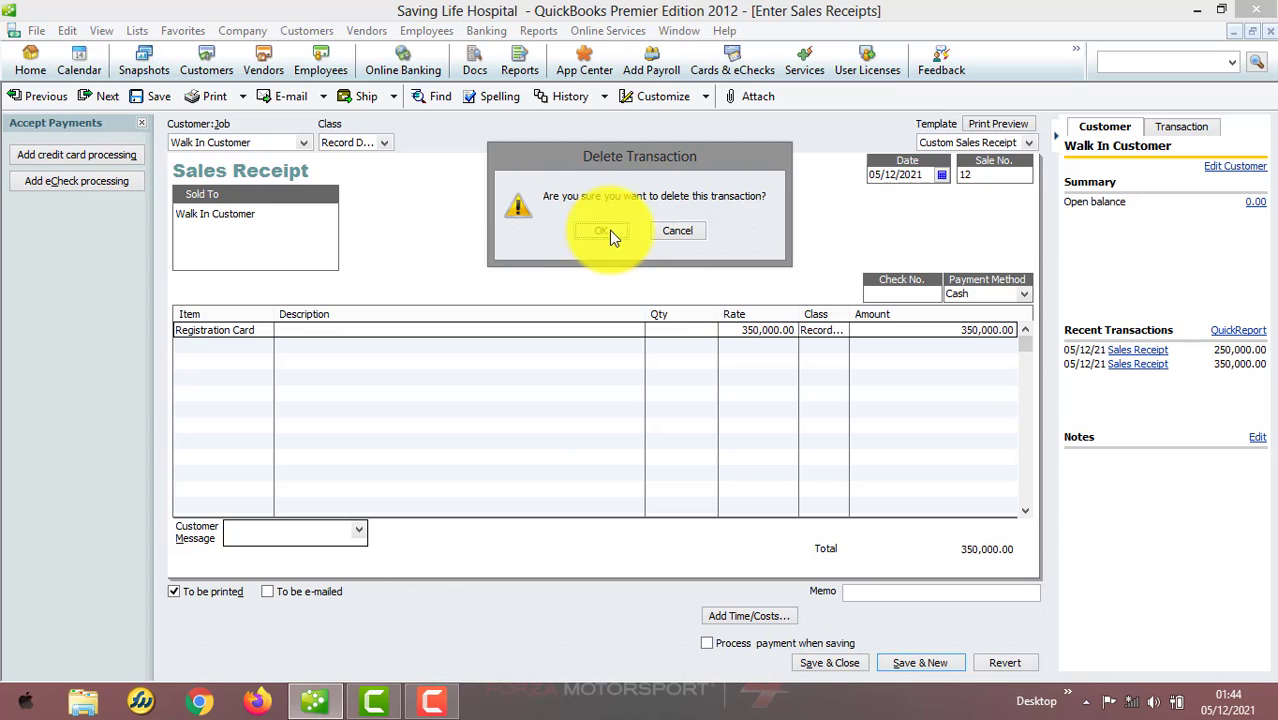
pyautogui.click(684, 229)
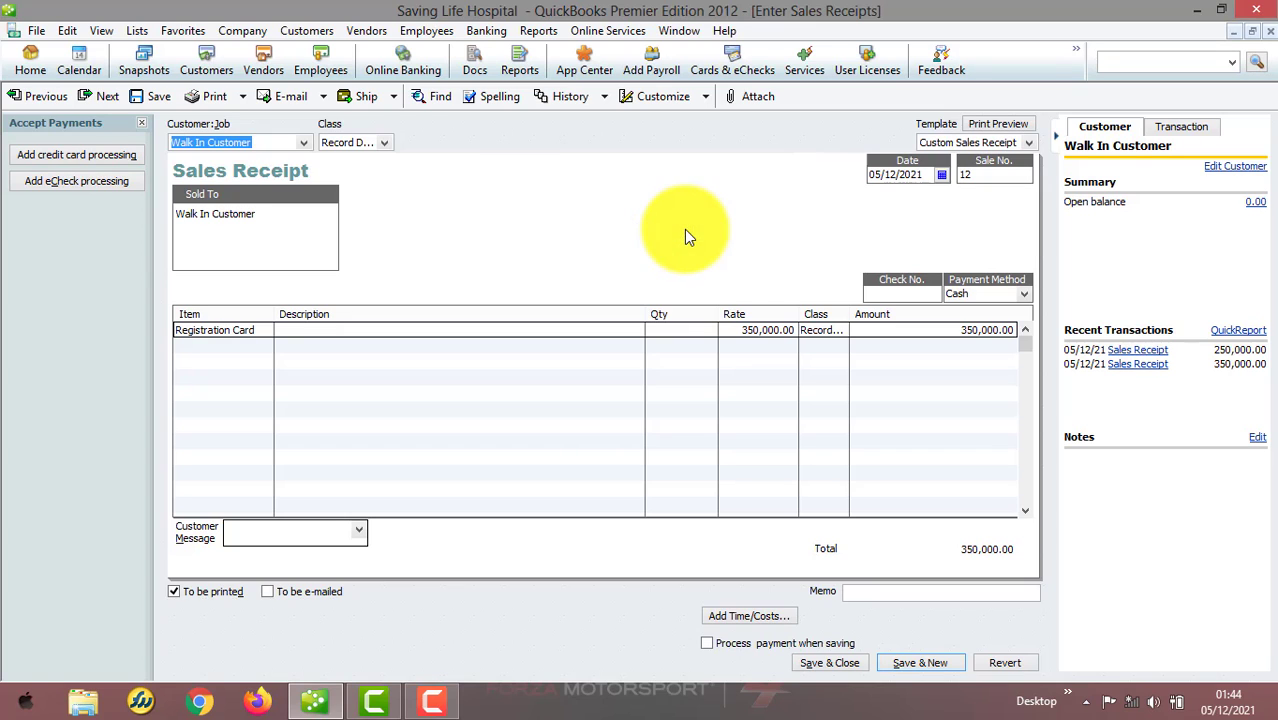
# Open the Preferences dialog while sales receipt 12 is displayed
pyautogui.click(64, 31)
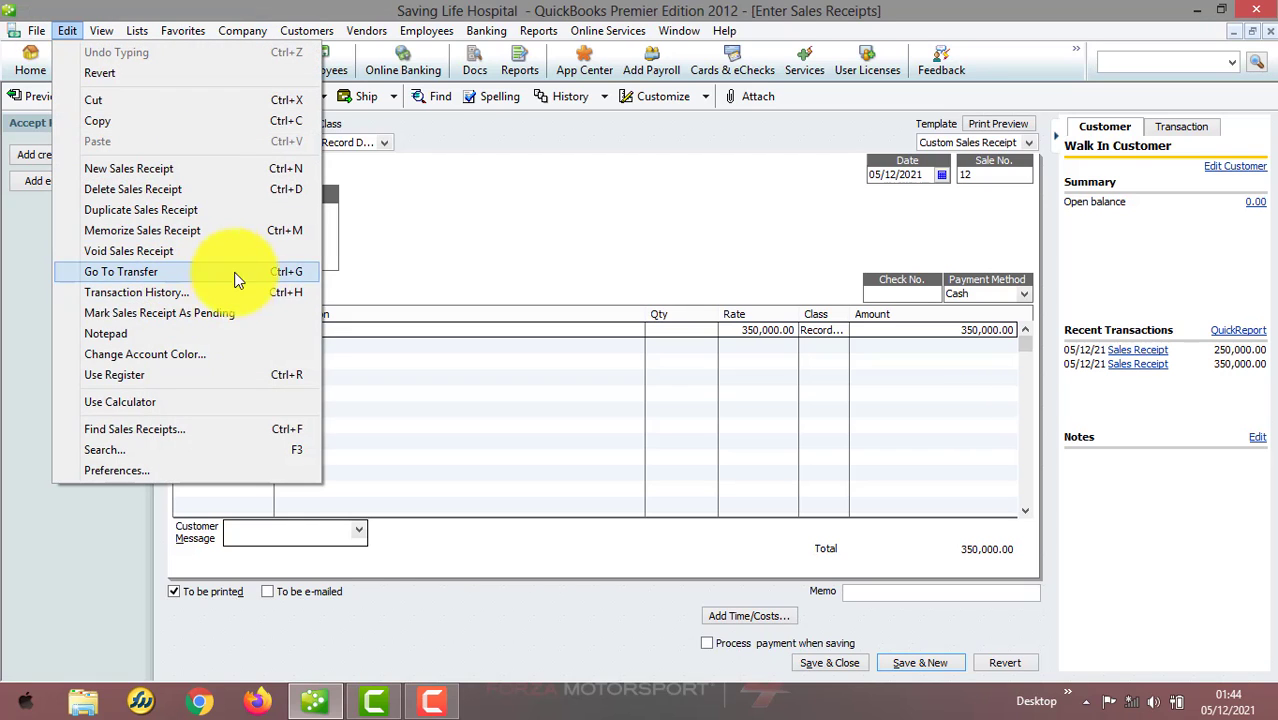
pyautogui.click(201, 471)
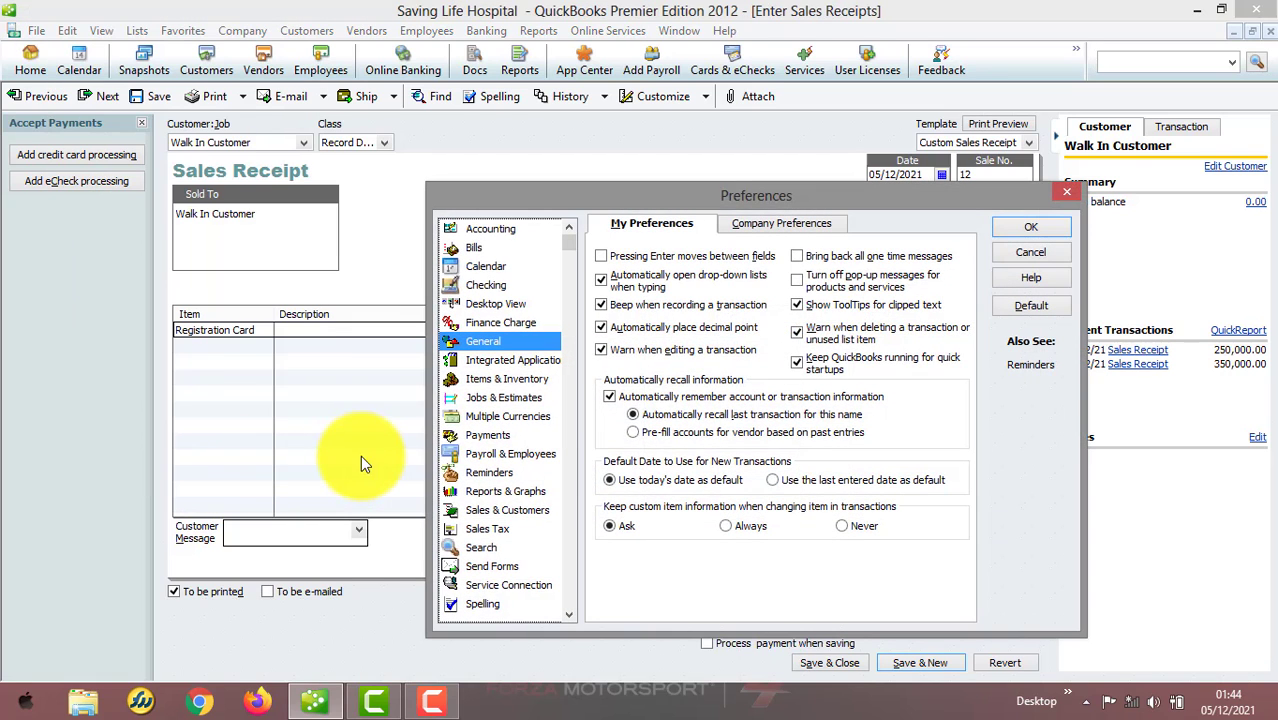
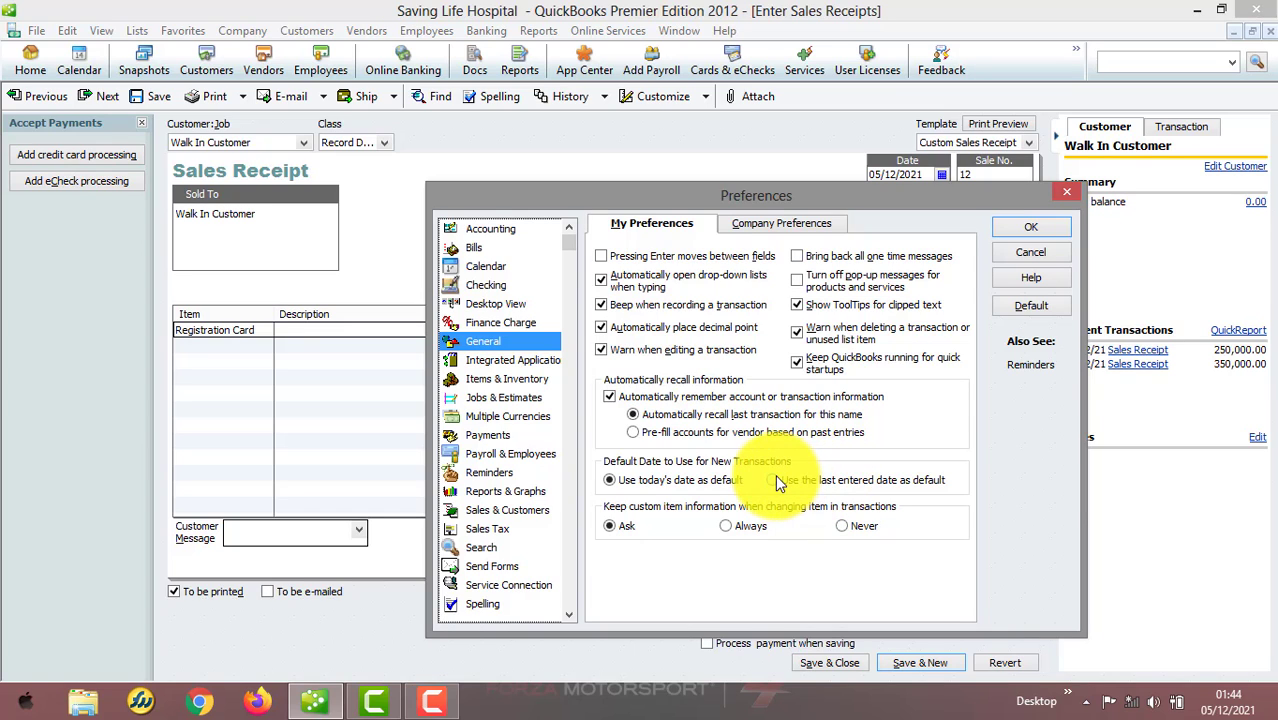
# Close Preferences and open the Write Checks window for a new check
pyautogui.click(1066, 192)
pyautogui.click(487, 31)
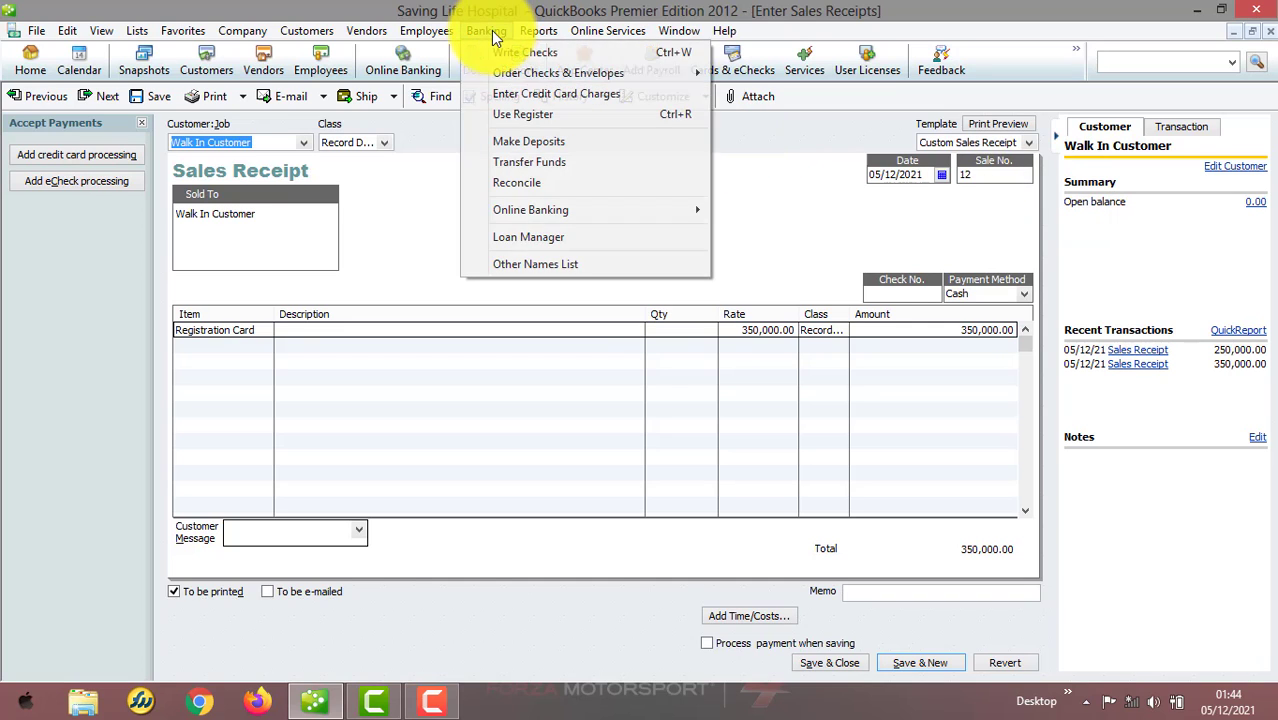
pyautogui.click(516, 51)
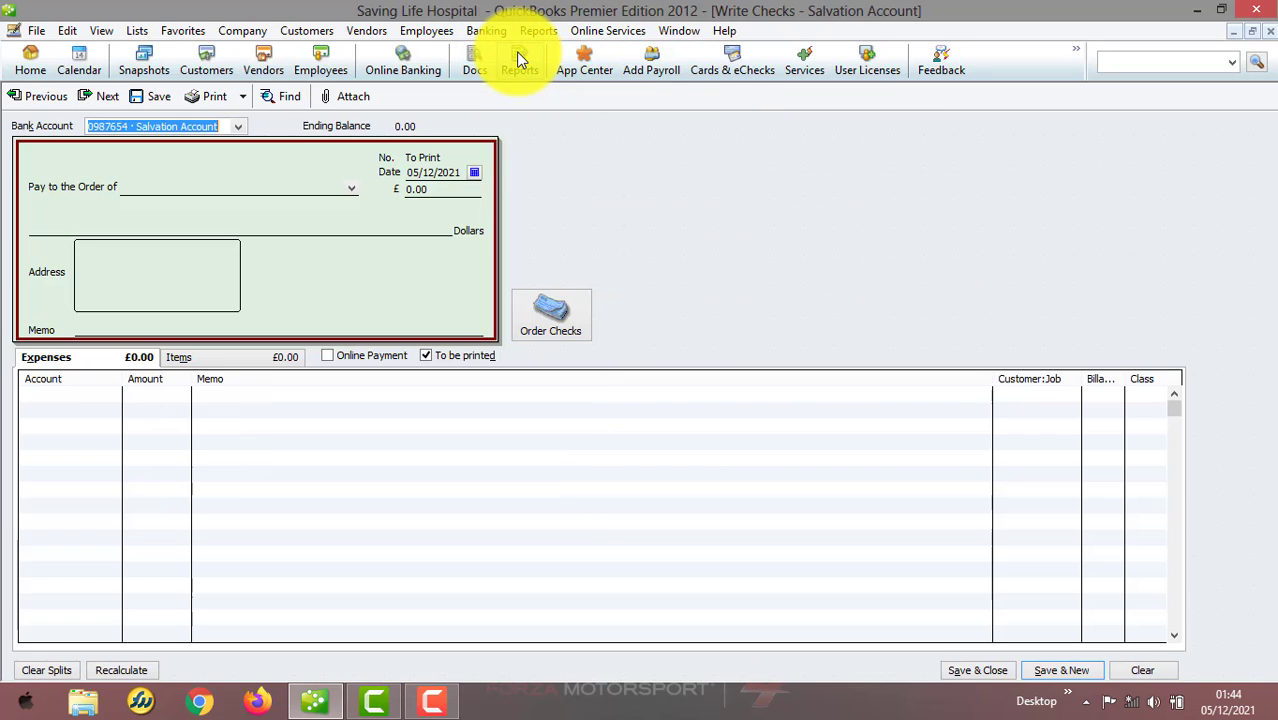
# Date the check 01/11/2021 and make it payable to Walk In Customer
pyautogui.click(474, 172)
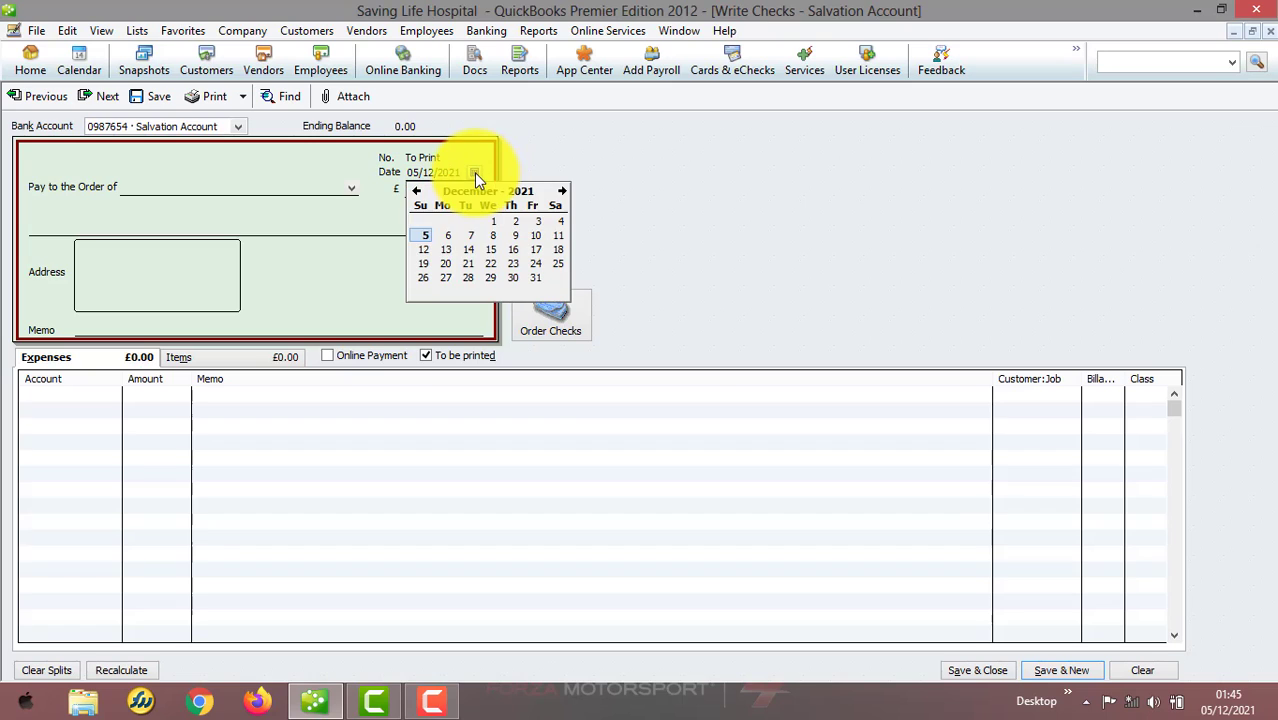
pyautogui.click(417, 190)
pyautogui.click(446, 222)
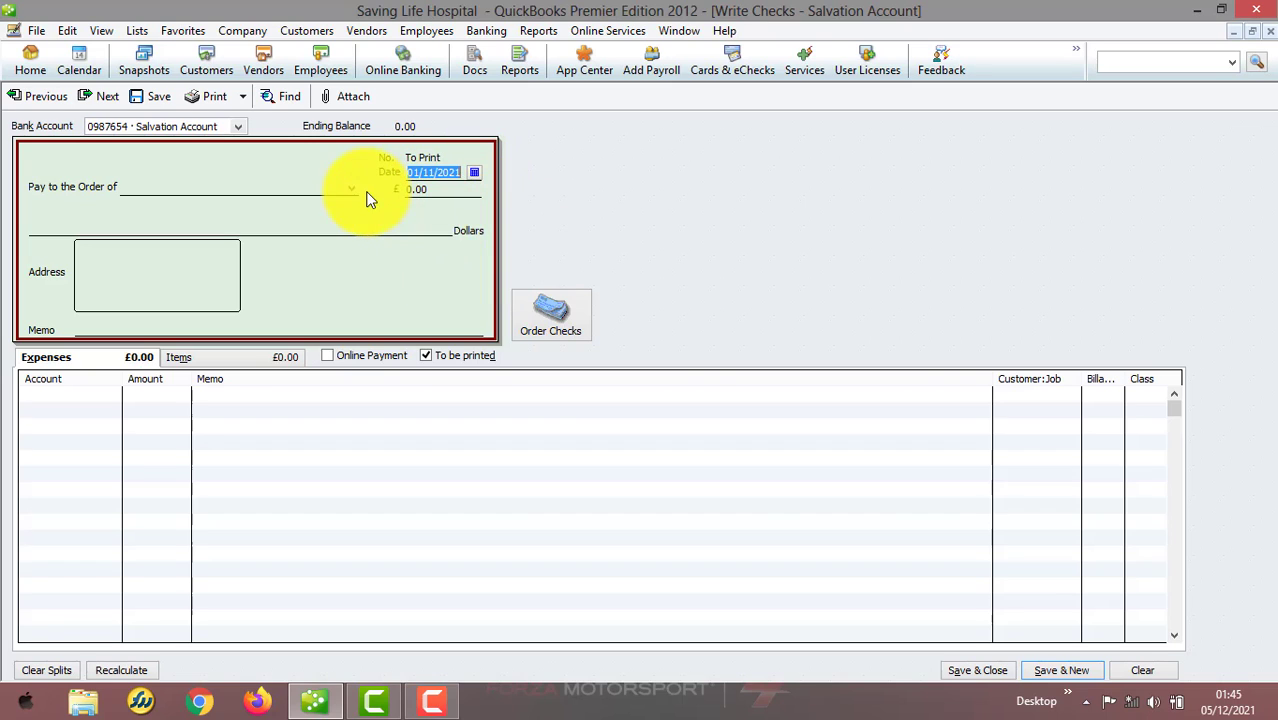
pyautogui.click(354, 189)
pyautogui.press('Down')
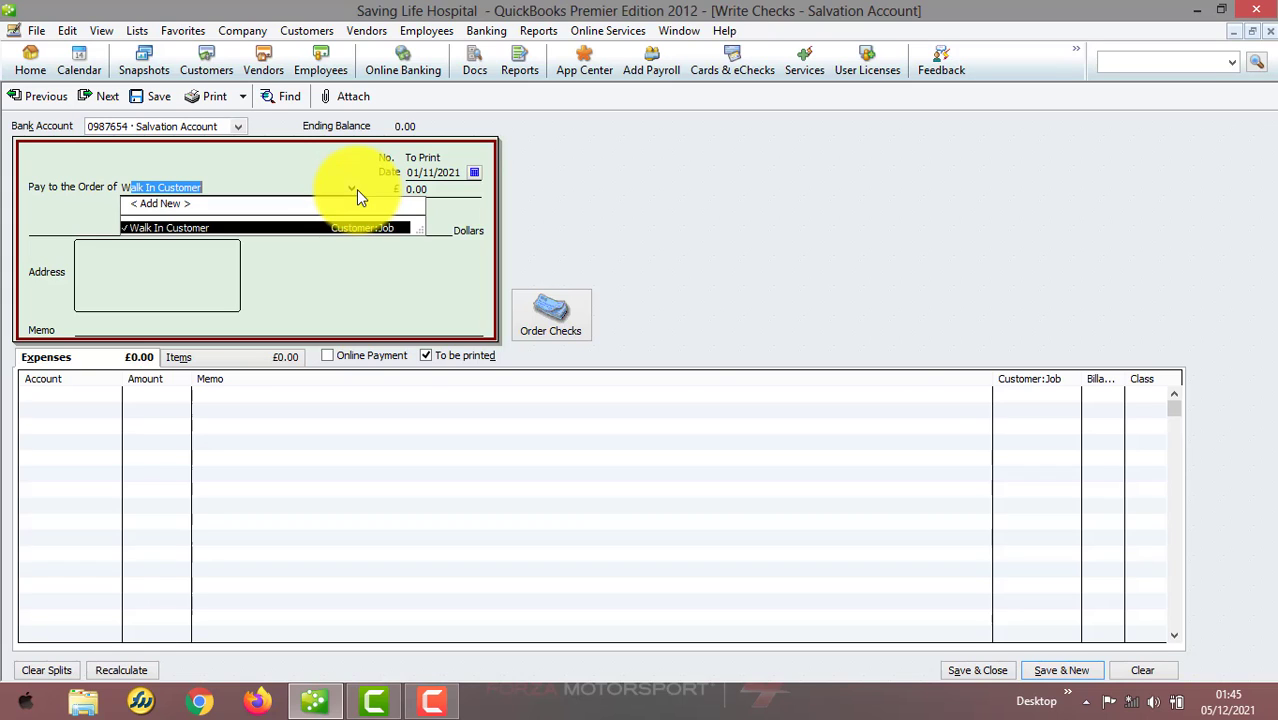
pyautogui.click(339, 227)
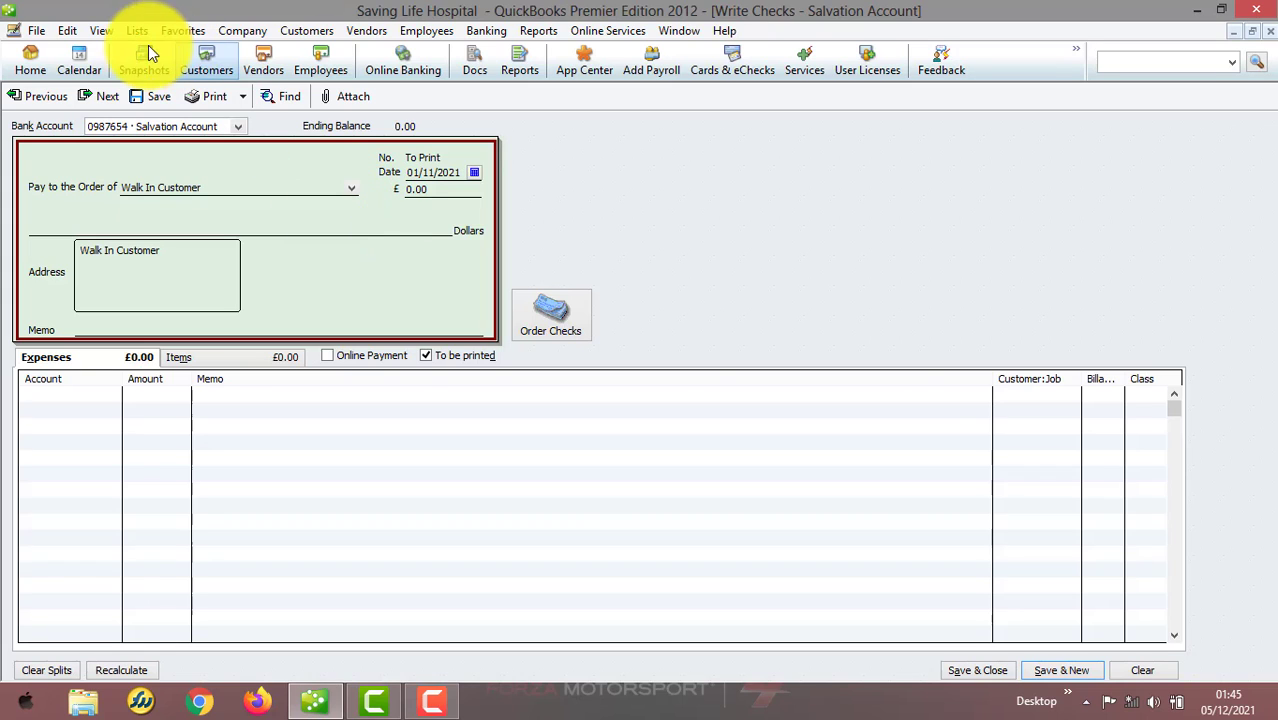
# Set the default date for new transactions to use the last entered date and save Preferences
pyautogui.click(72, 30)
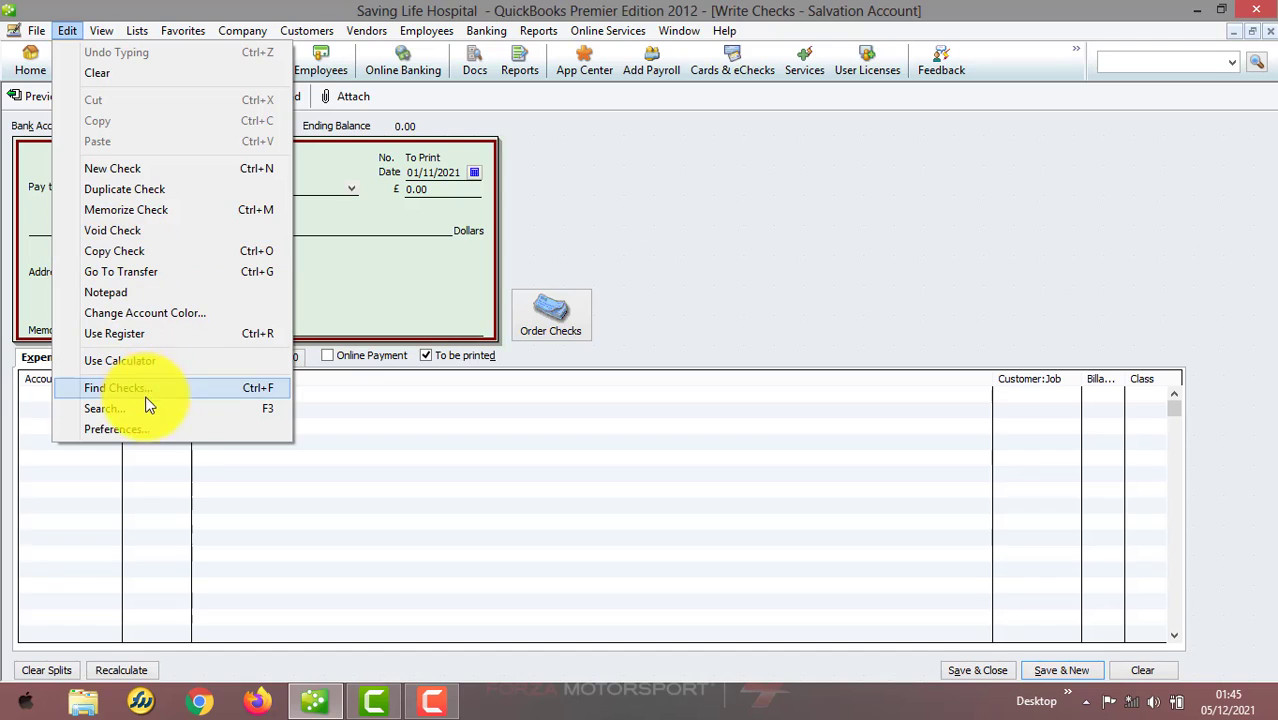
pyautogui.click(141, 429)
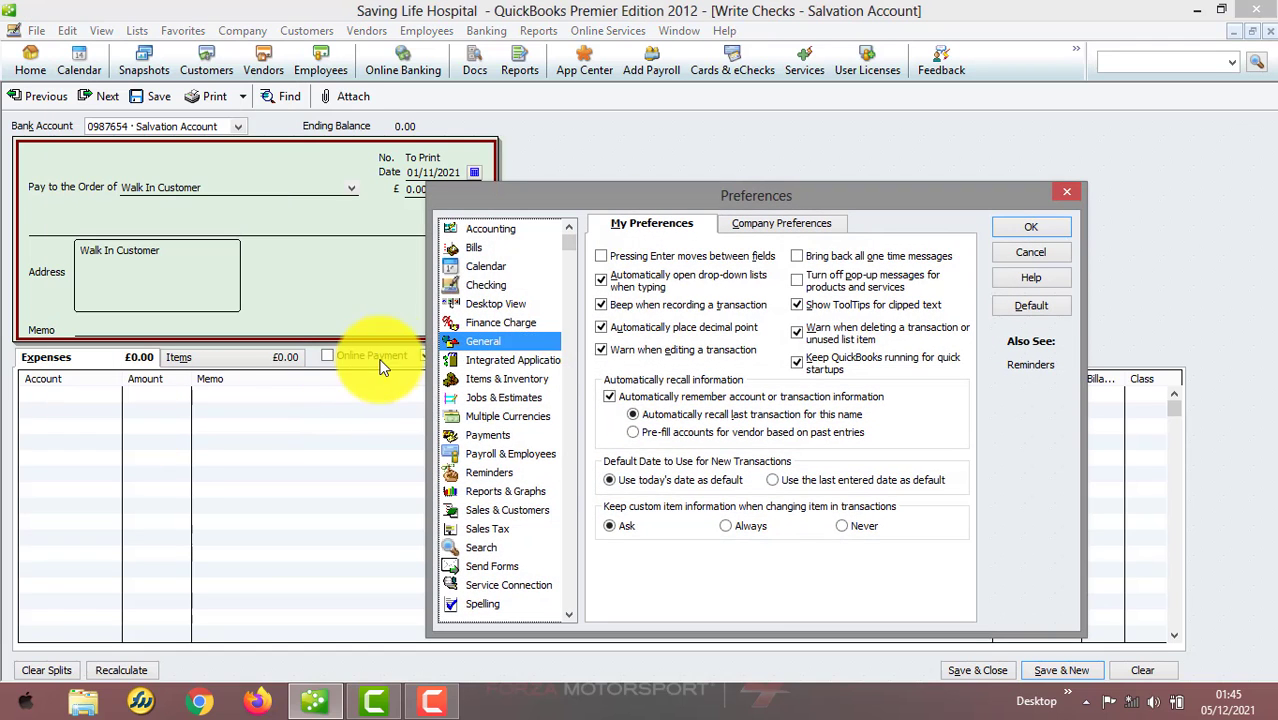
pyautogui.click(772, 480)
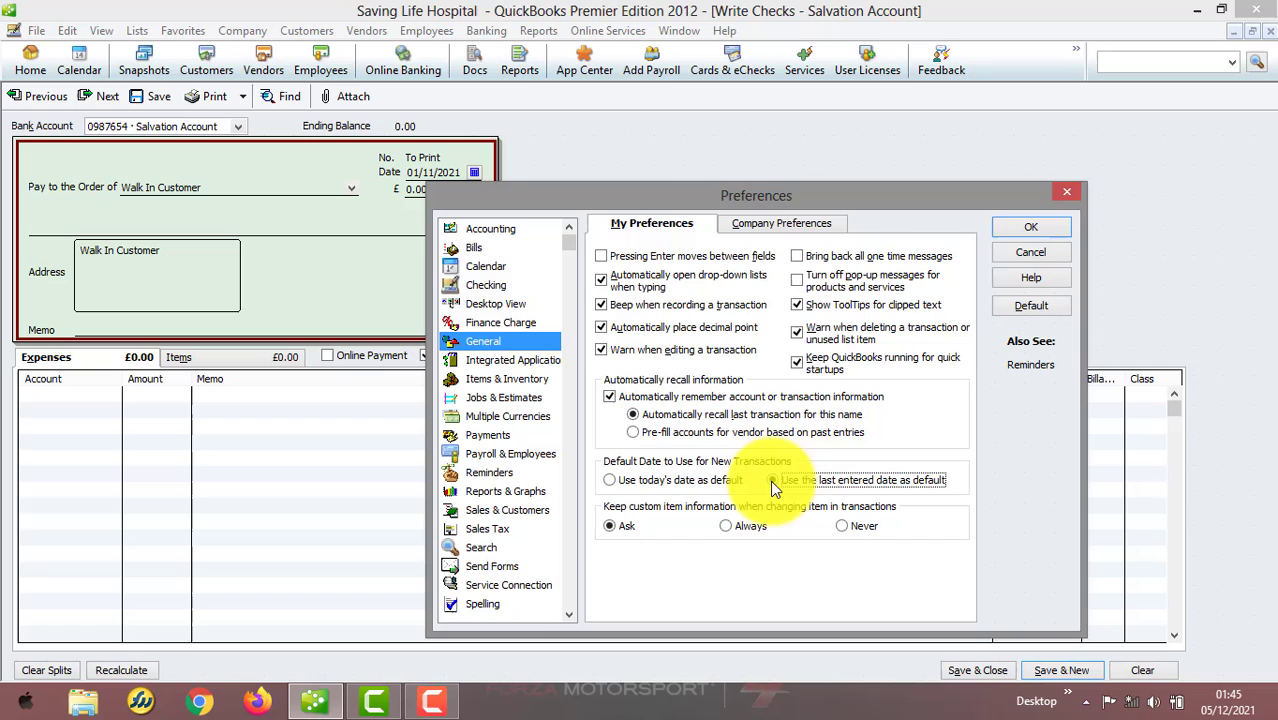
pyautogui.click(1011, 223)
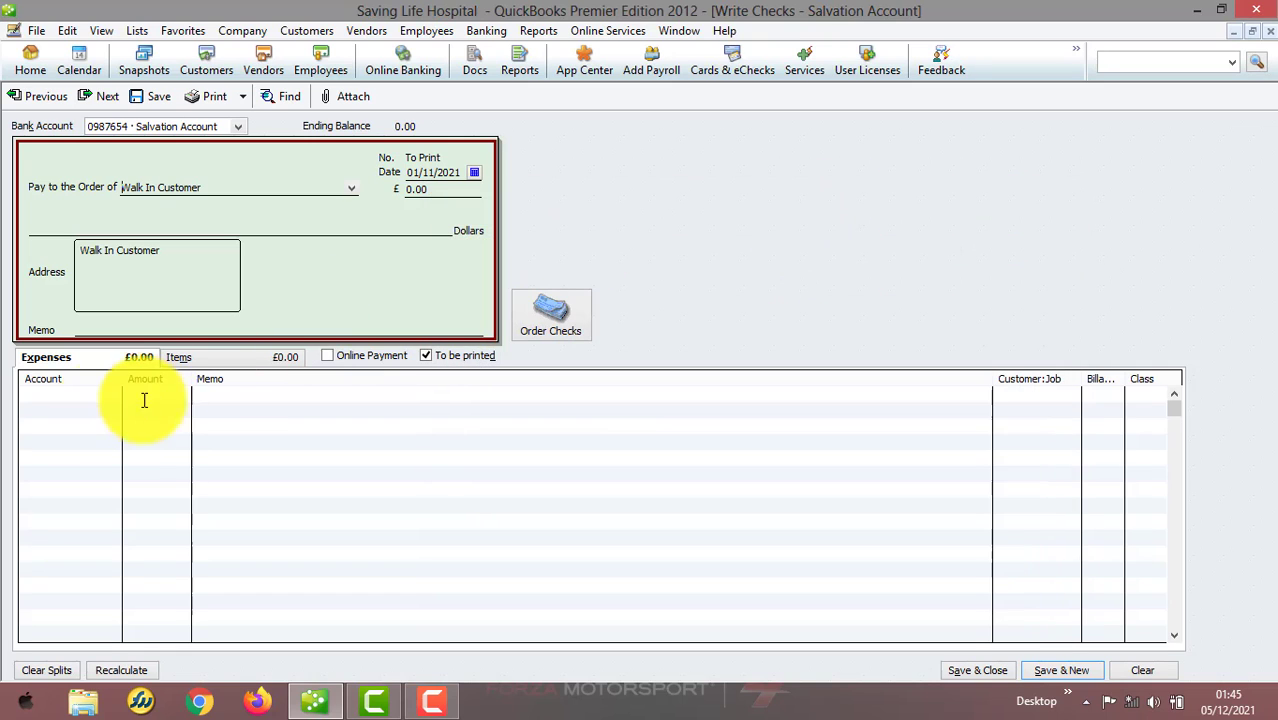
# Add an expense line to 67200 Repairs and Maintenance for 500,000.00 with memo Expense, and save the check
pyautogui.click(102, 400)
pyautogui.write('672')
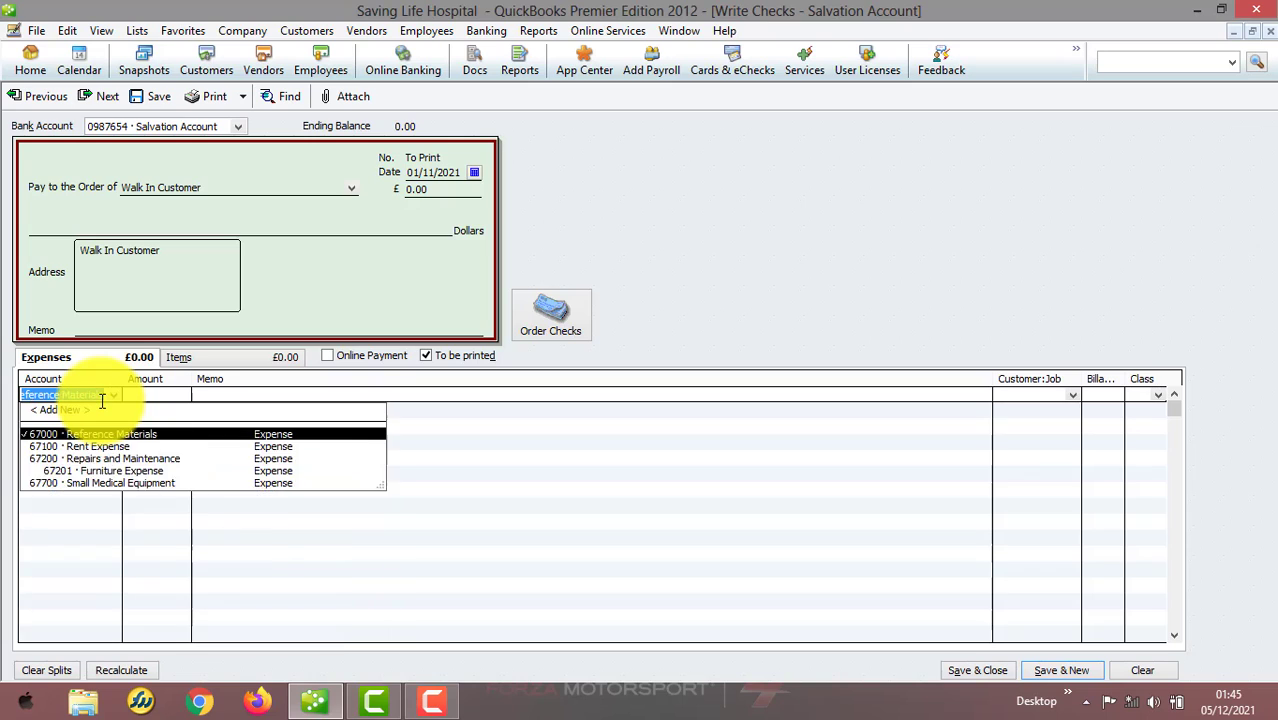
pyautogui.click(115, 437)
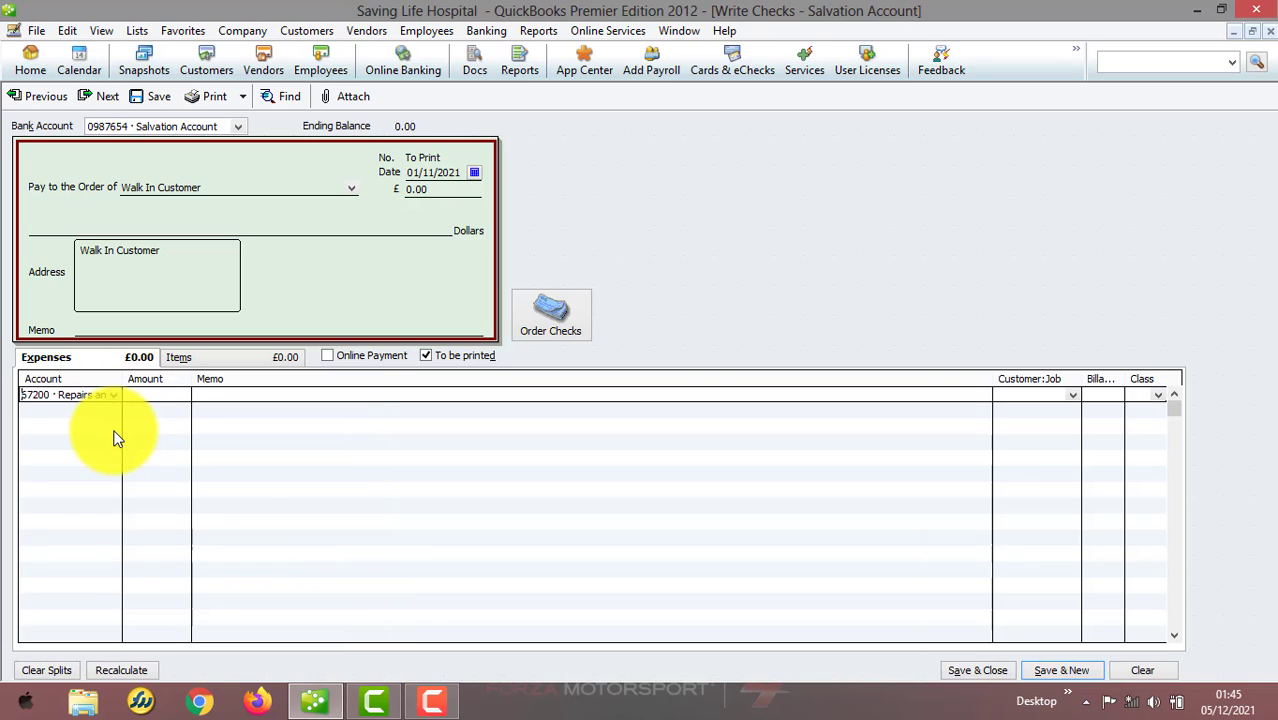
pyautogui.write('50000000')
pyautogui.press('Tab')
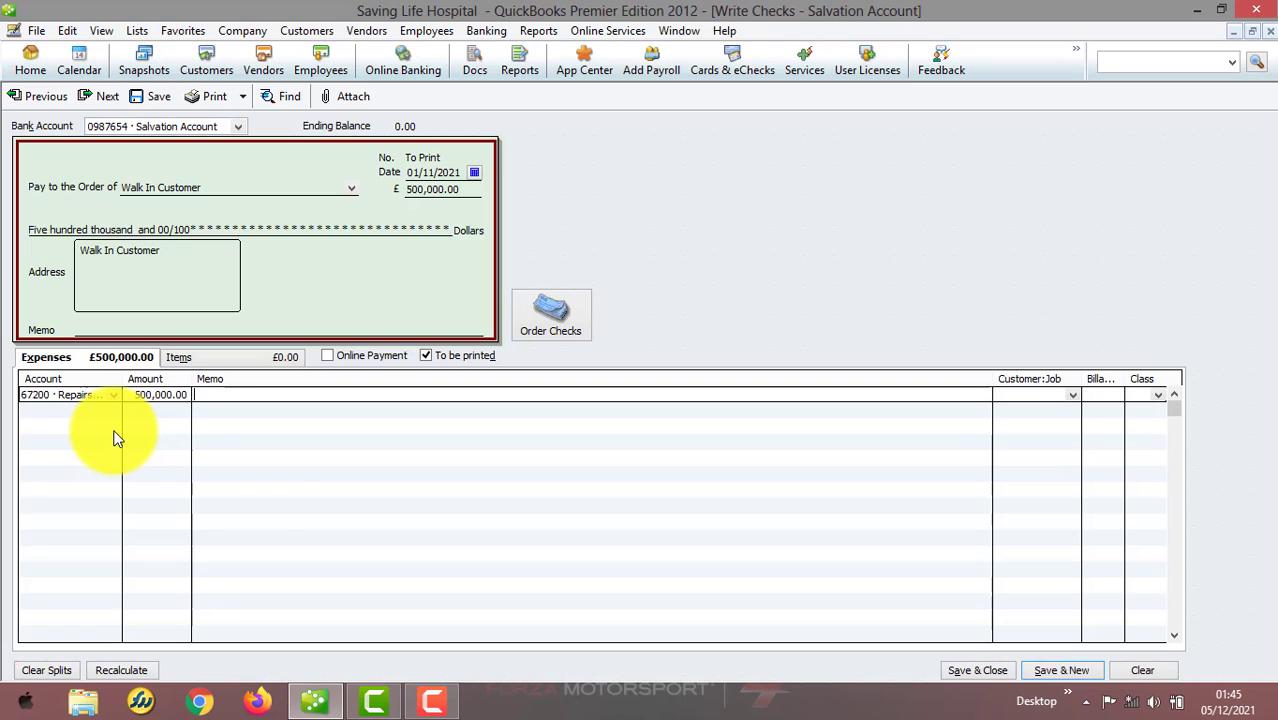
pyautogui.write('Ex')
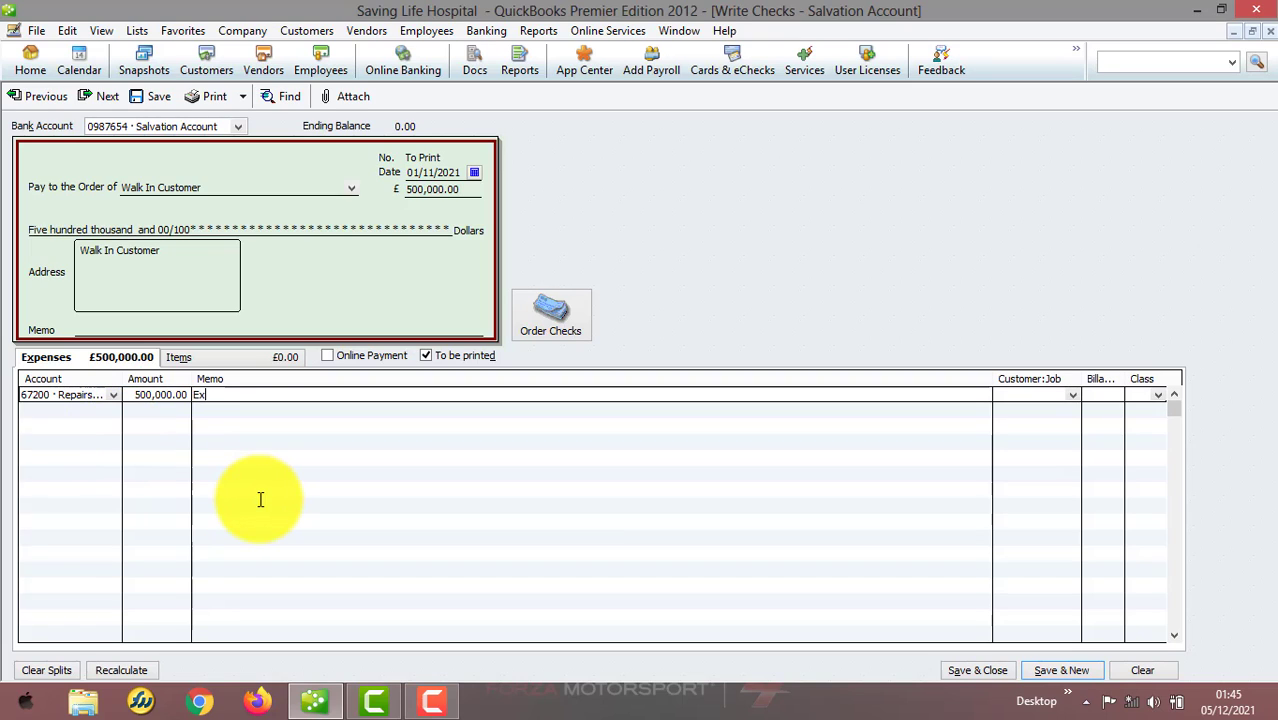
pyautogui.write('pense')
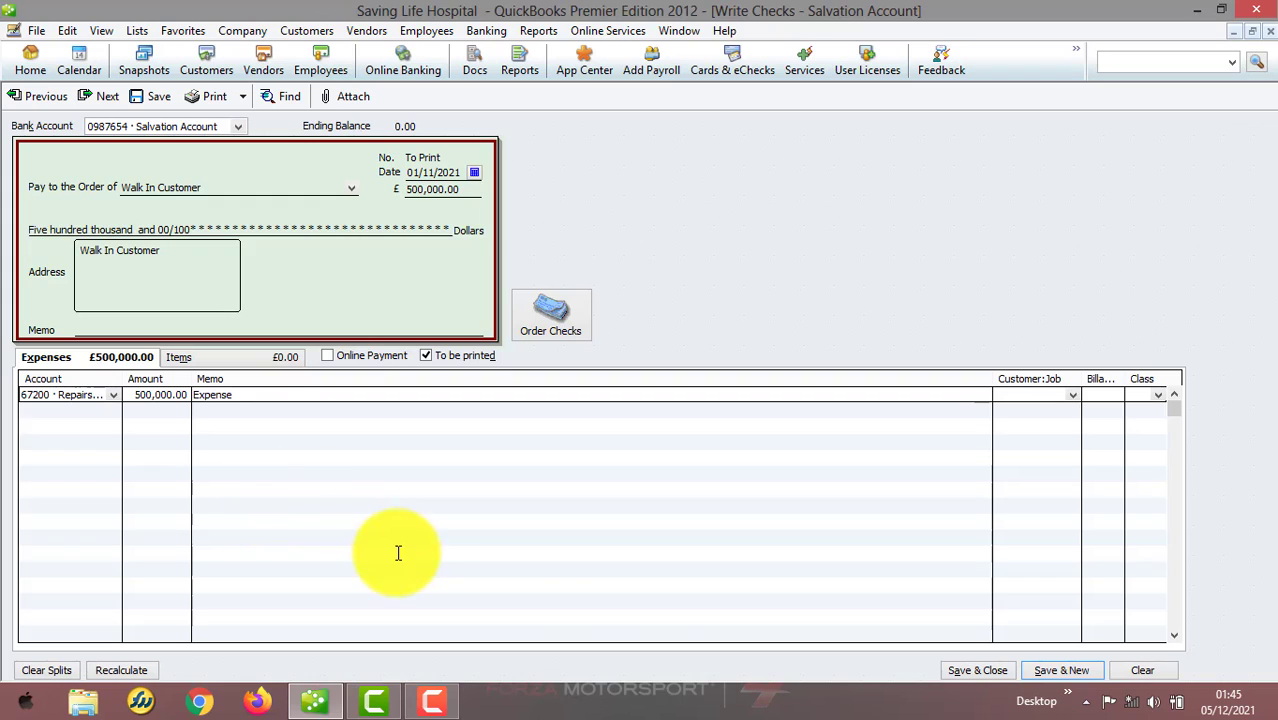
pyautogui.click(955, 670)
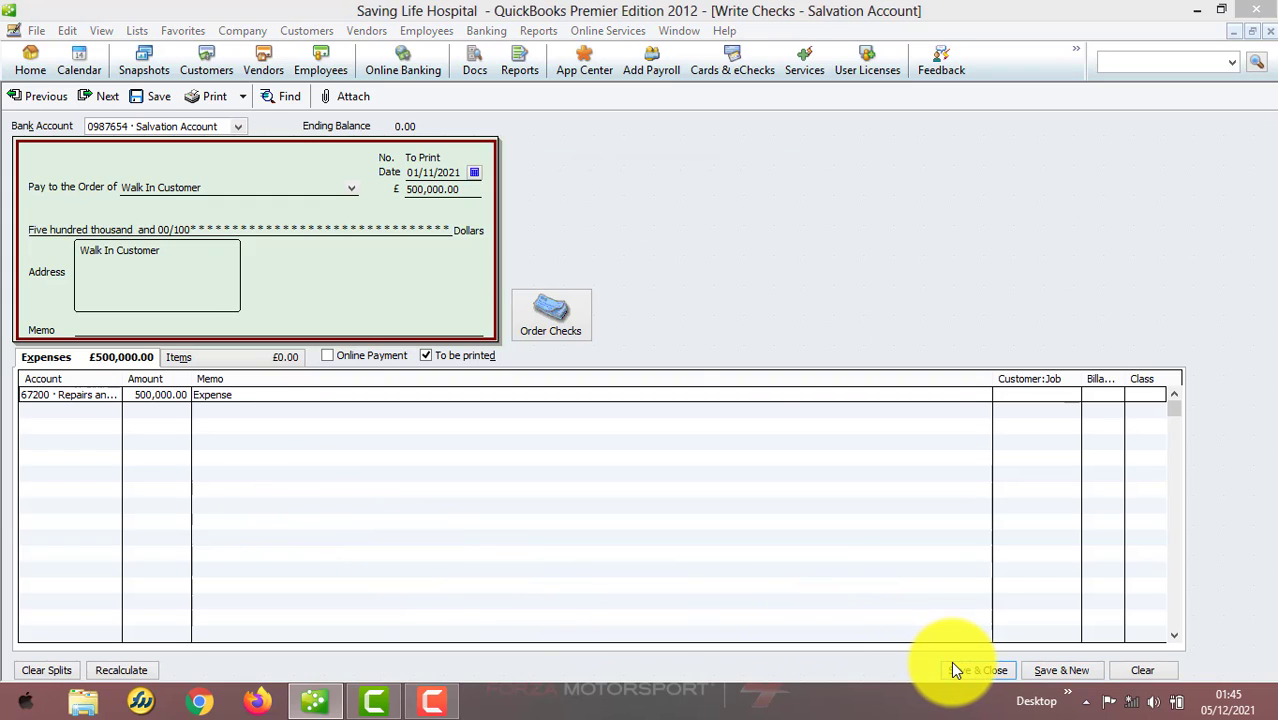
# Open a new Write Checks window from the sales receipt screen
pyautogui.click(590, 256)
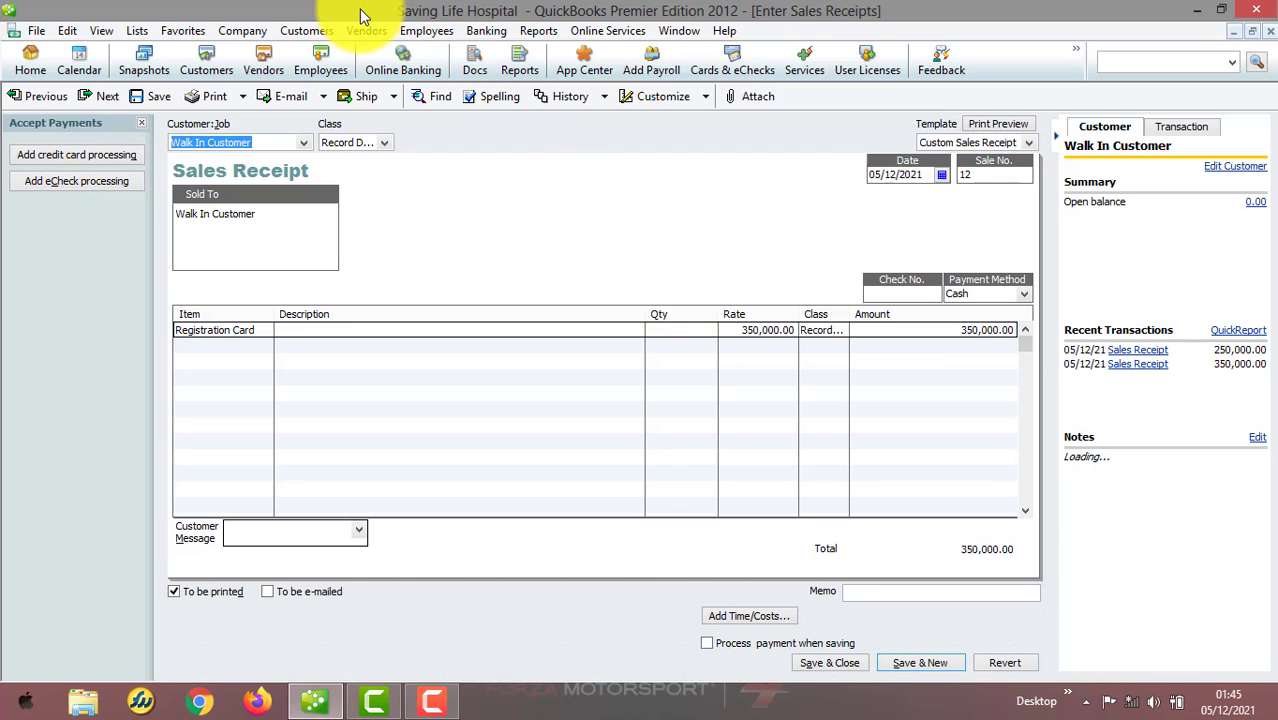
pyautogui.click(485, 31)
pyautogui.click(494, 48)
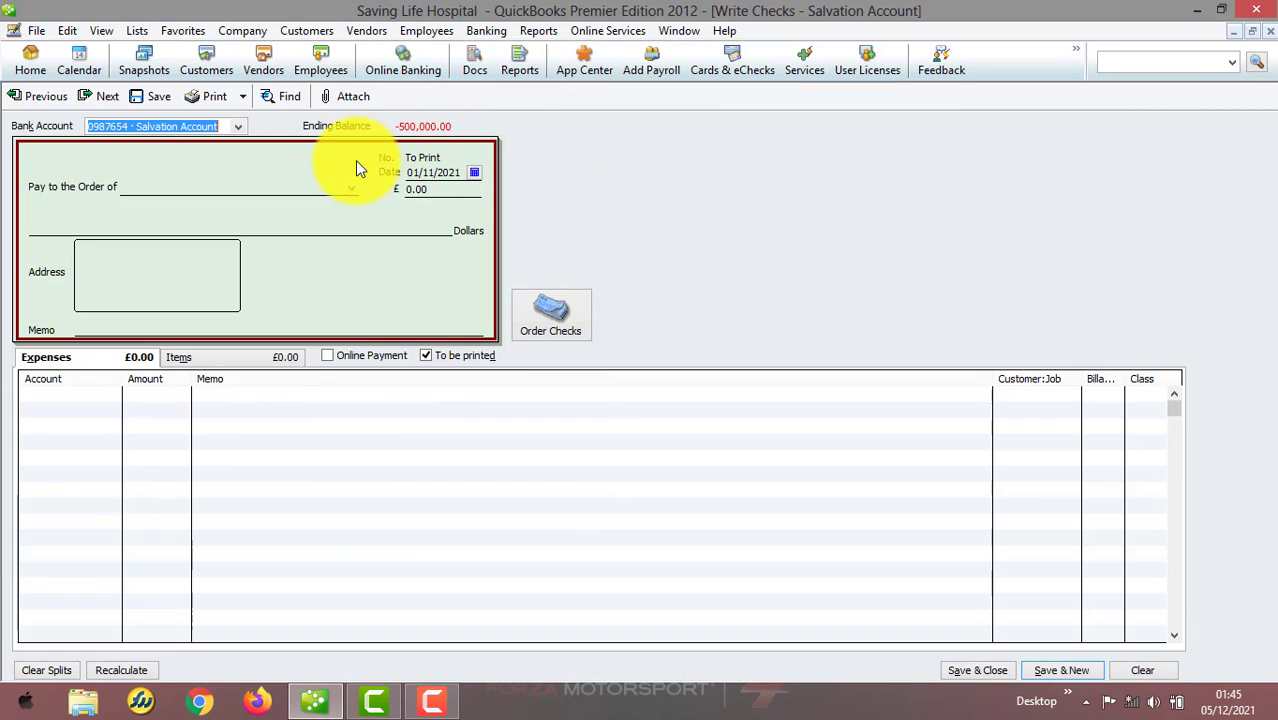
# Restore the default date for new transactions to today's date and save the General preference change
pyautogui.click(67, 31)
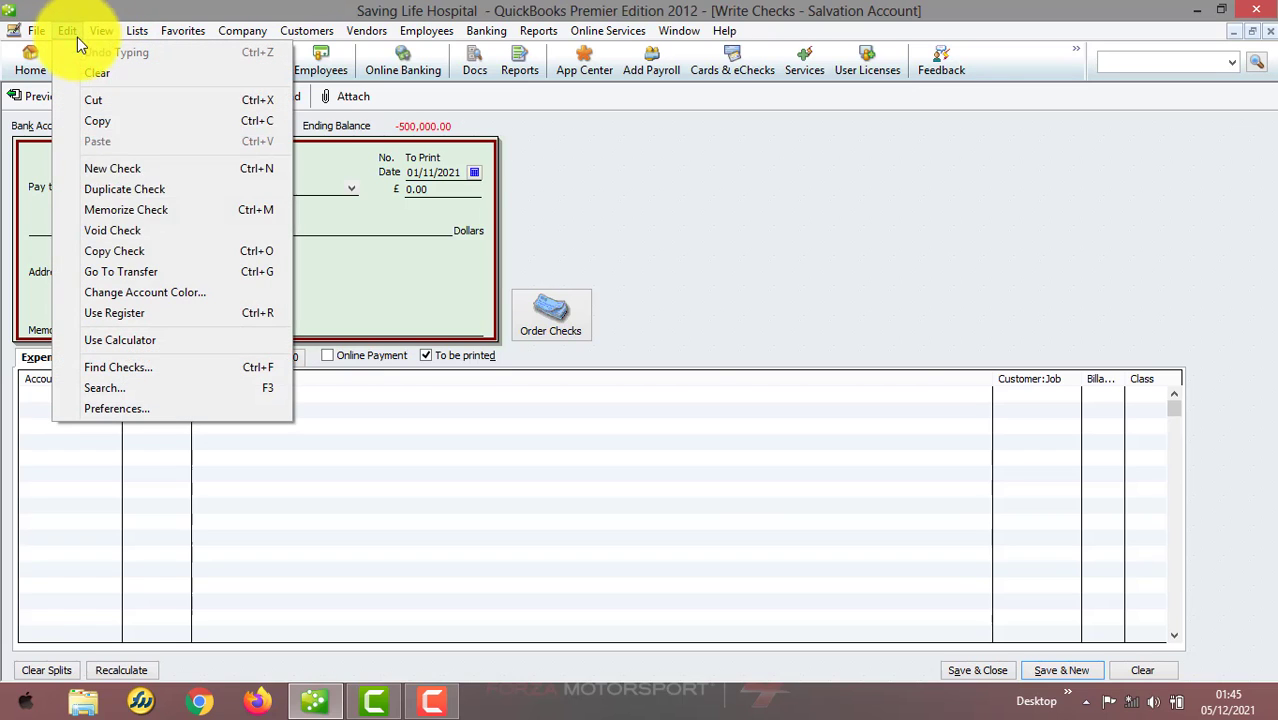
pyautogui.click(164, 410)
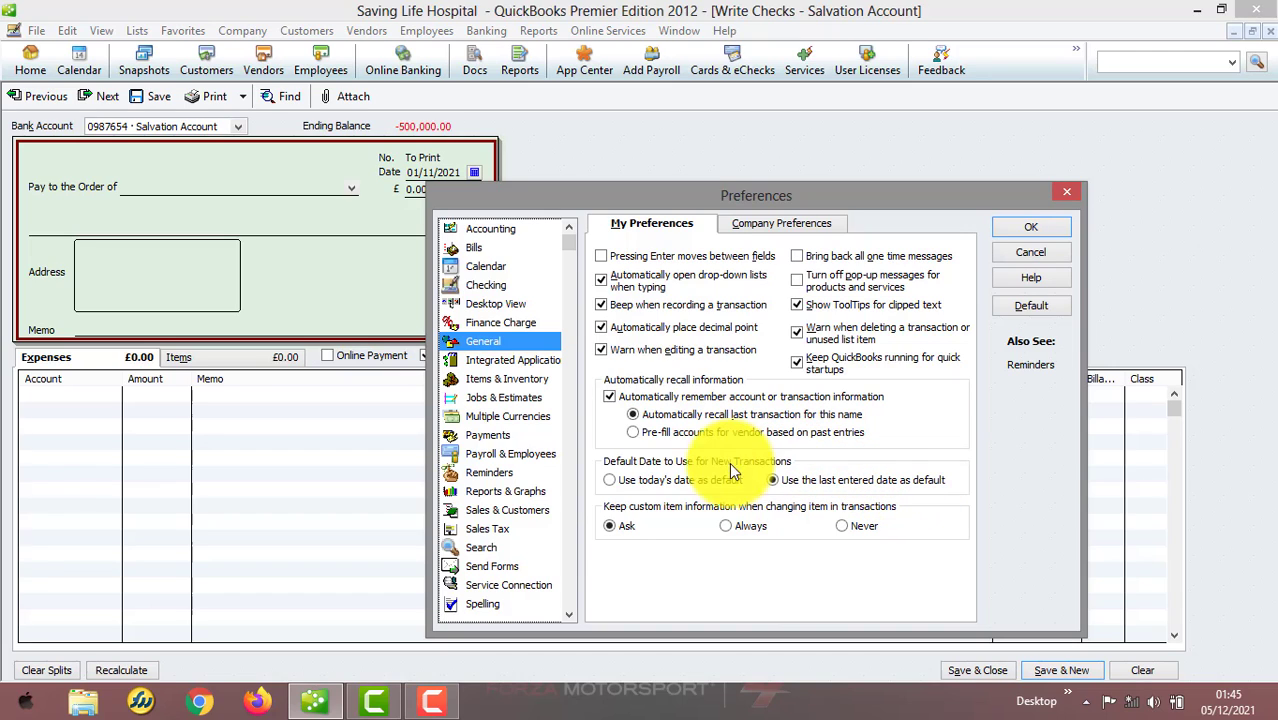
pyautogui.click(618, 482)
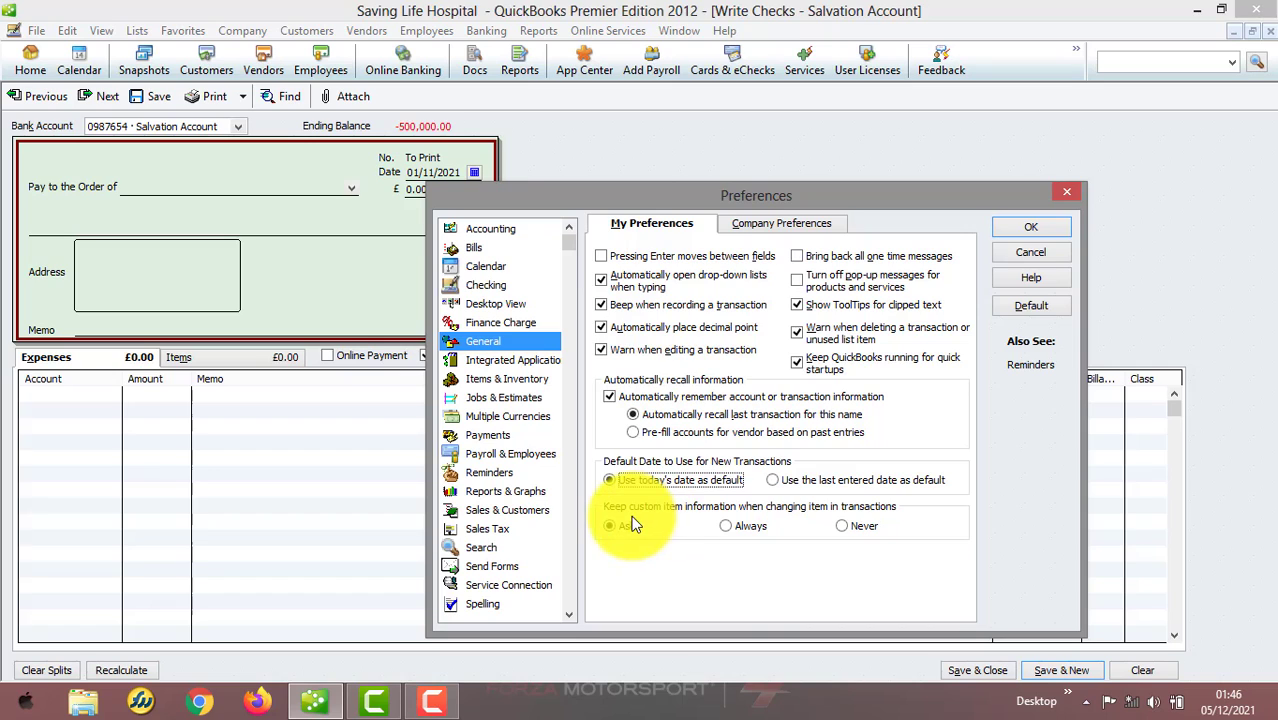
pyautogui.click(530, 365)
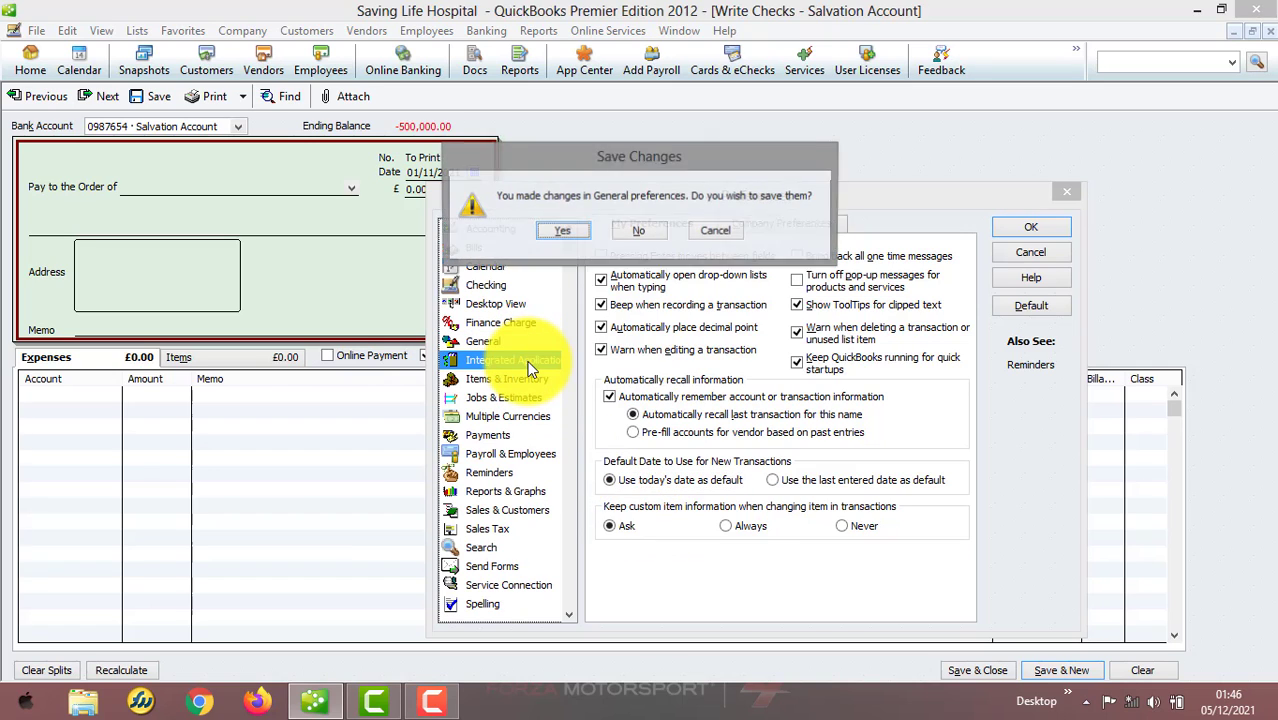
pyautogui.click(565, 228)
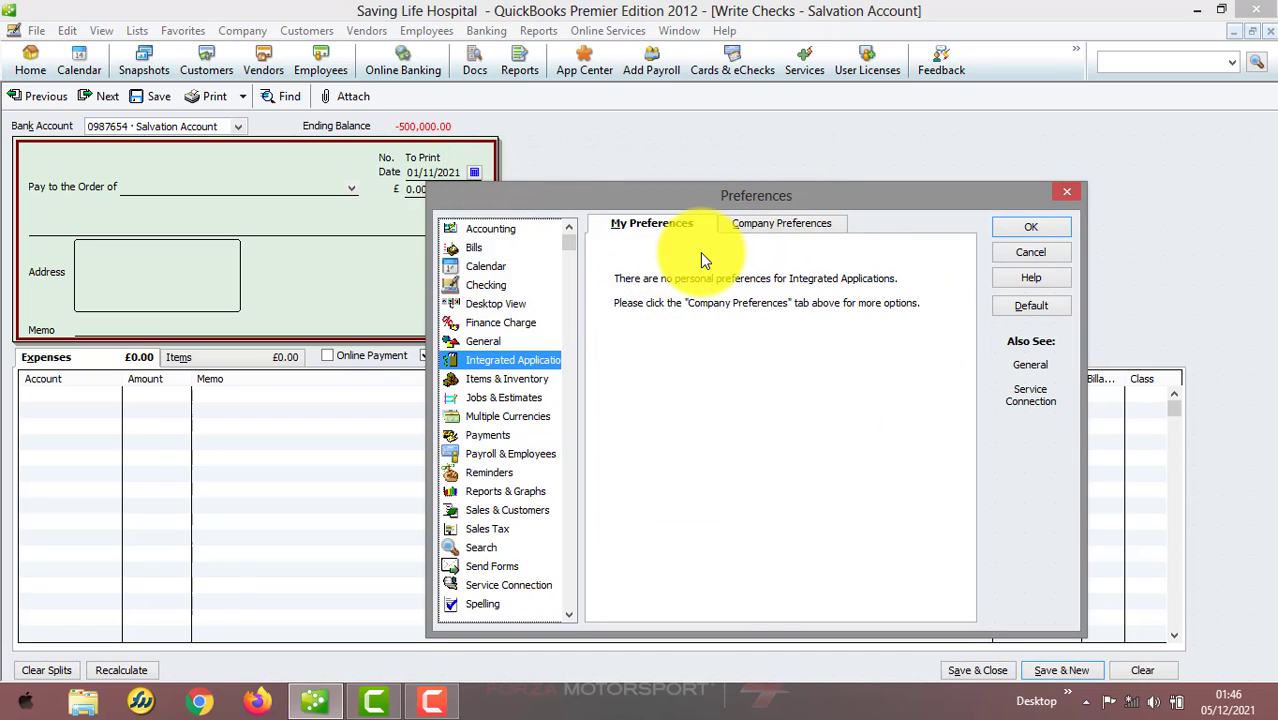
# Tick and then clear the option blocking applications from accessing the company file in Integrated Applications company preferences
pyautogui.click(757, 222)
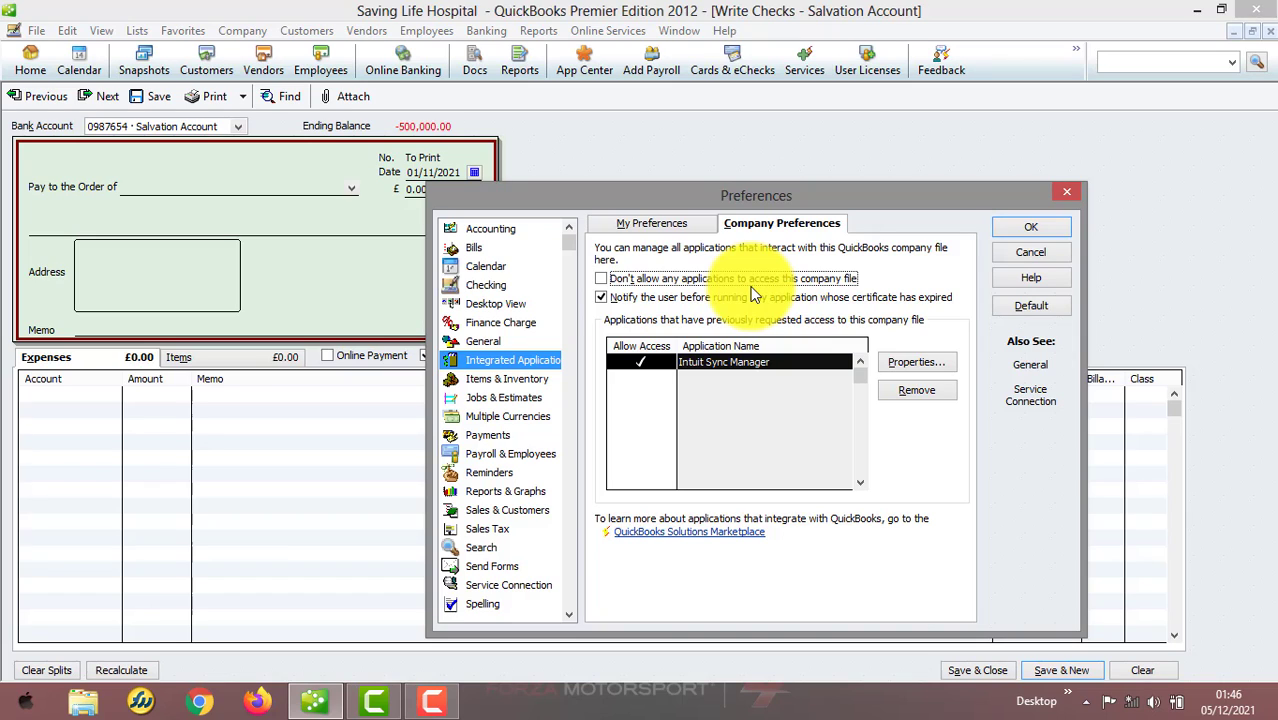
pyautogui.click(603, 280)
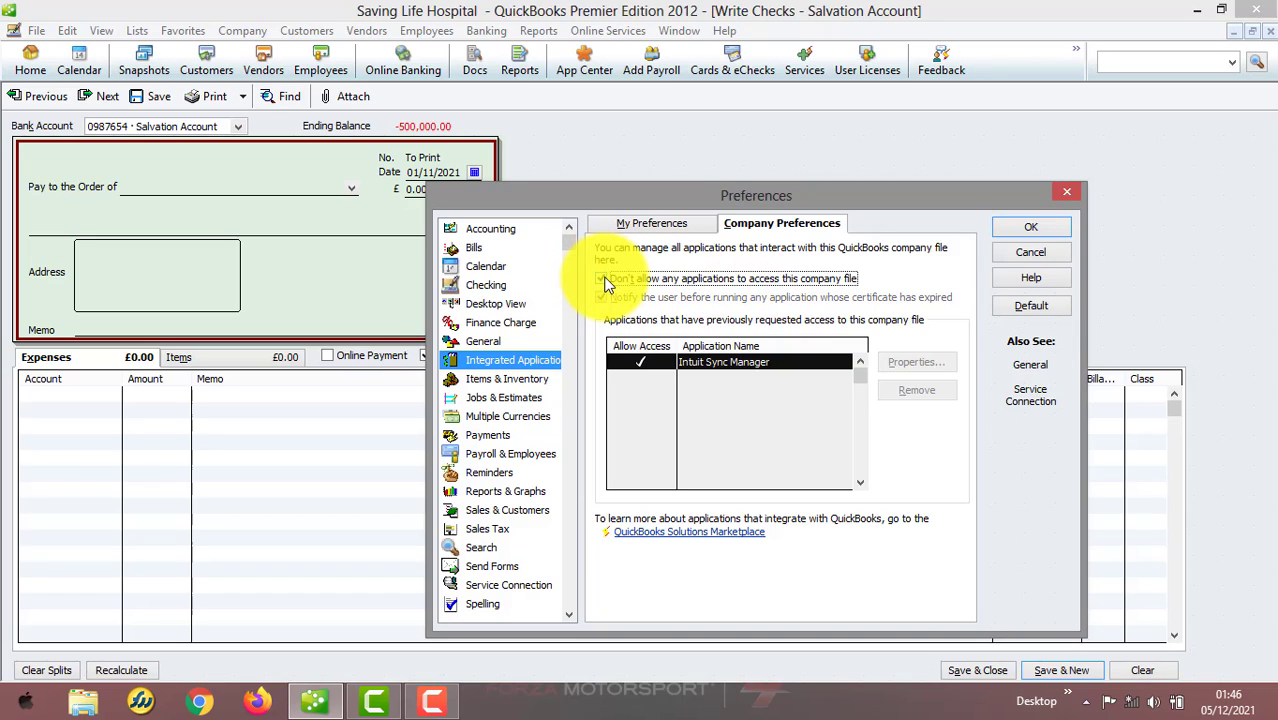
pyautogui.click(601, 279)
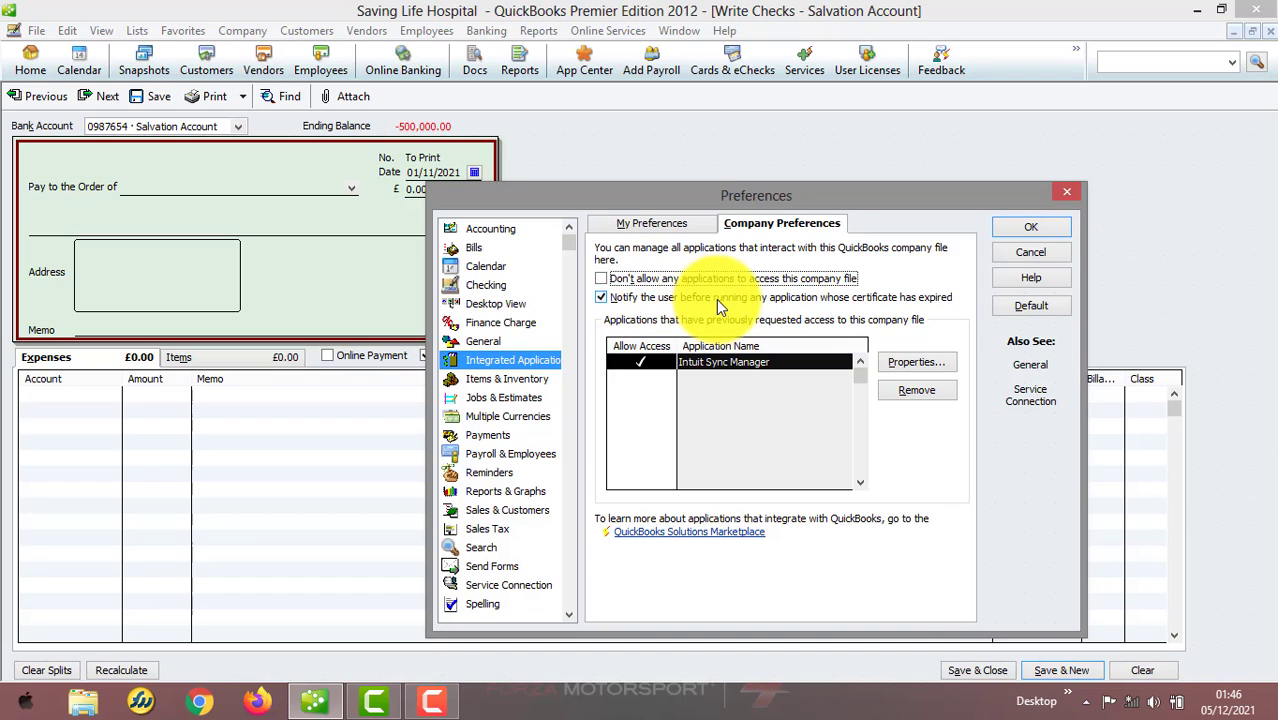
# Review the Items & Inventory personal and company preferences, then close Preferences with OK
pyautogui.click(504, 379)
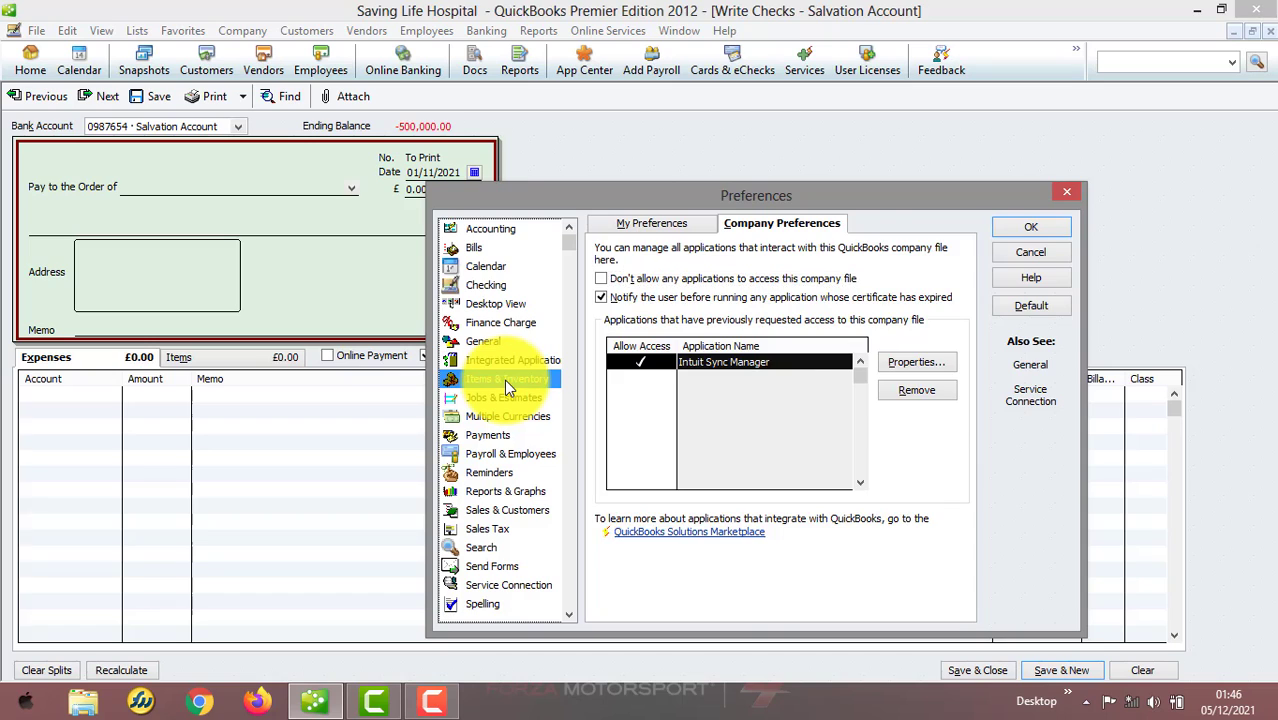
pyautogui.click(658, 228)
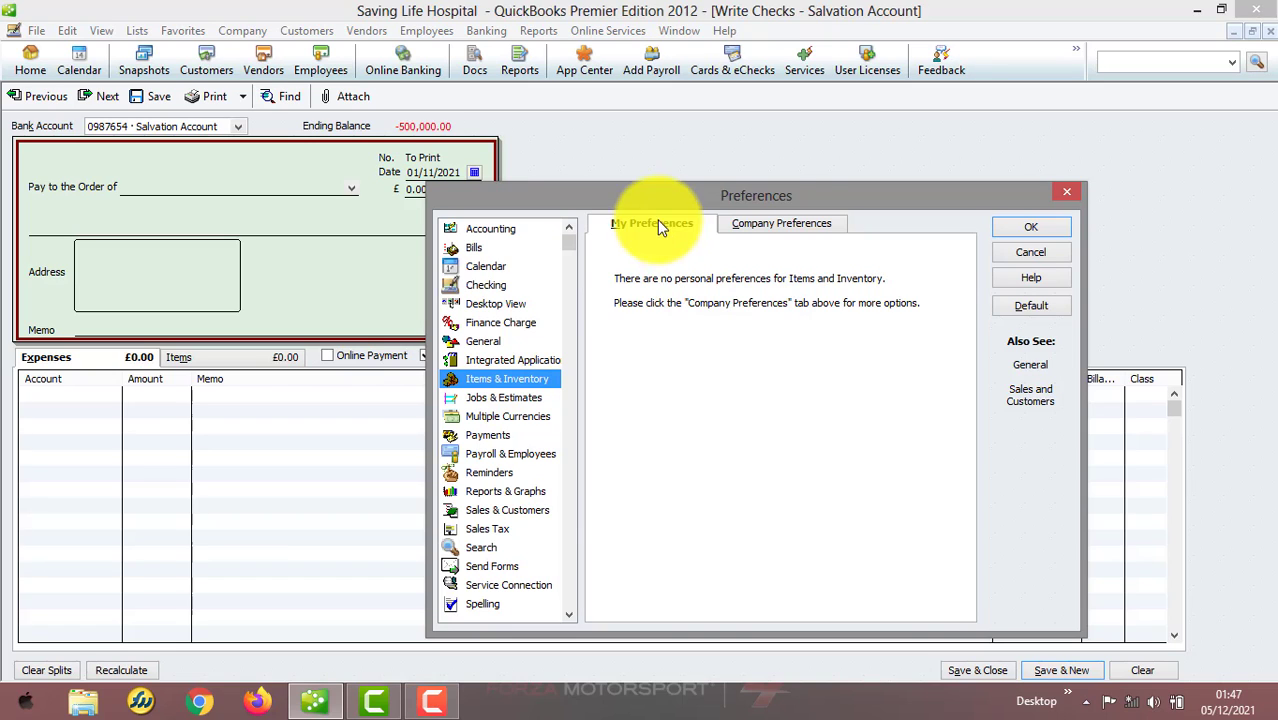
pyautogui.click(795, 223)
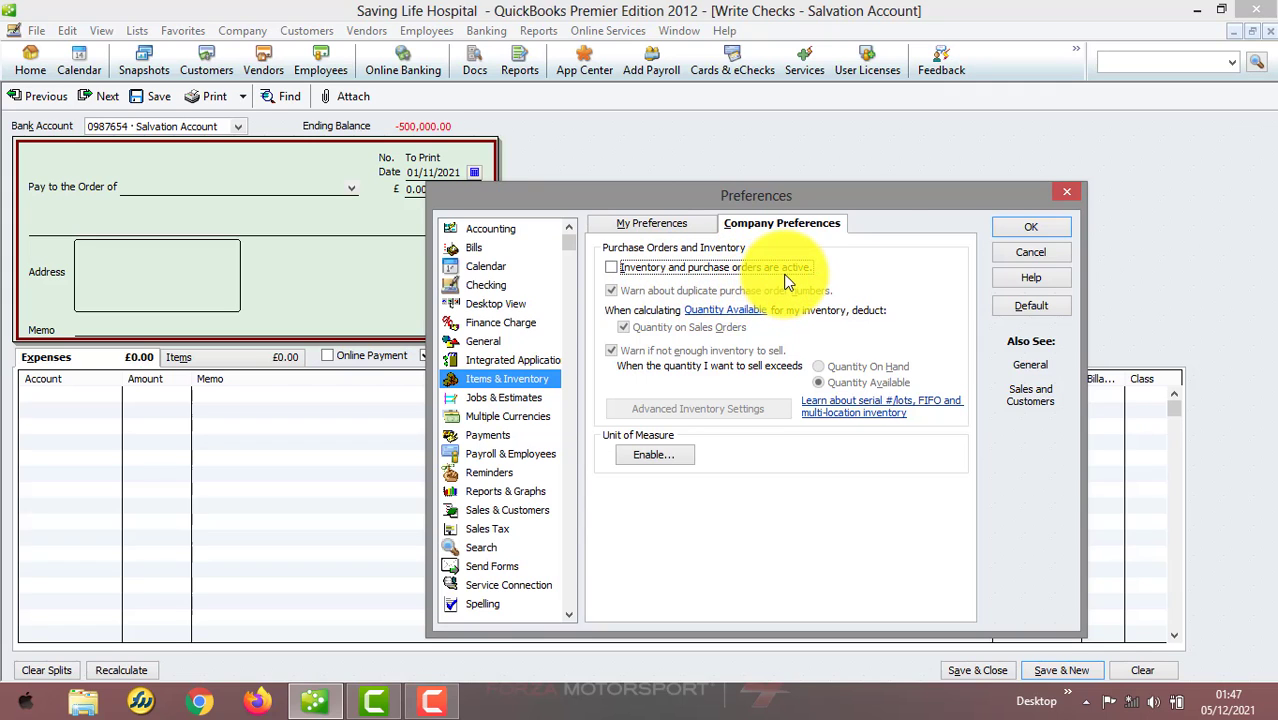
pyautogui.click(1025, 225)
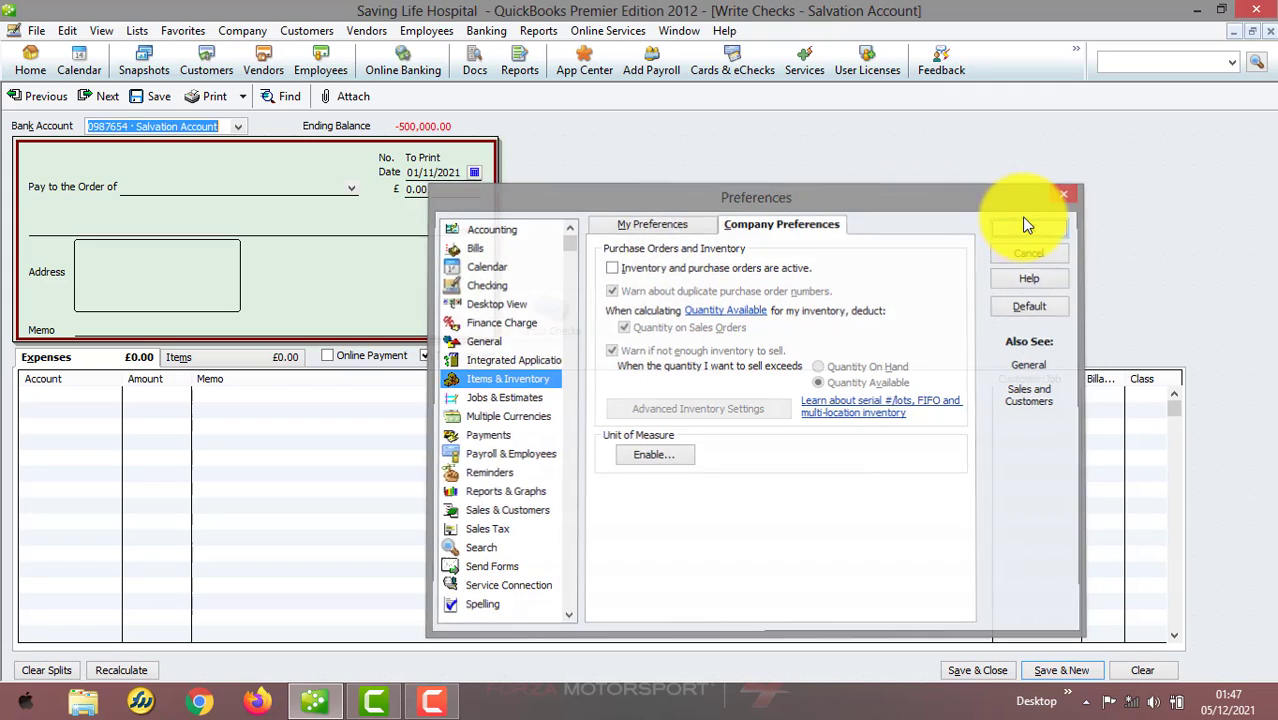
# Turn on inventory and purchase orders in the Items & Inventory company preferences, accepting that all open windows close
pyautogui.click(372, 31)
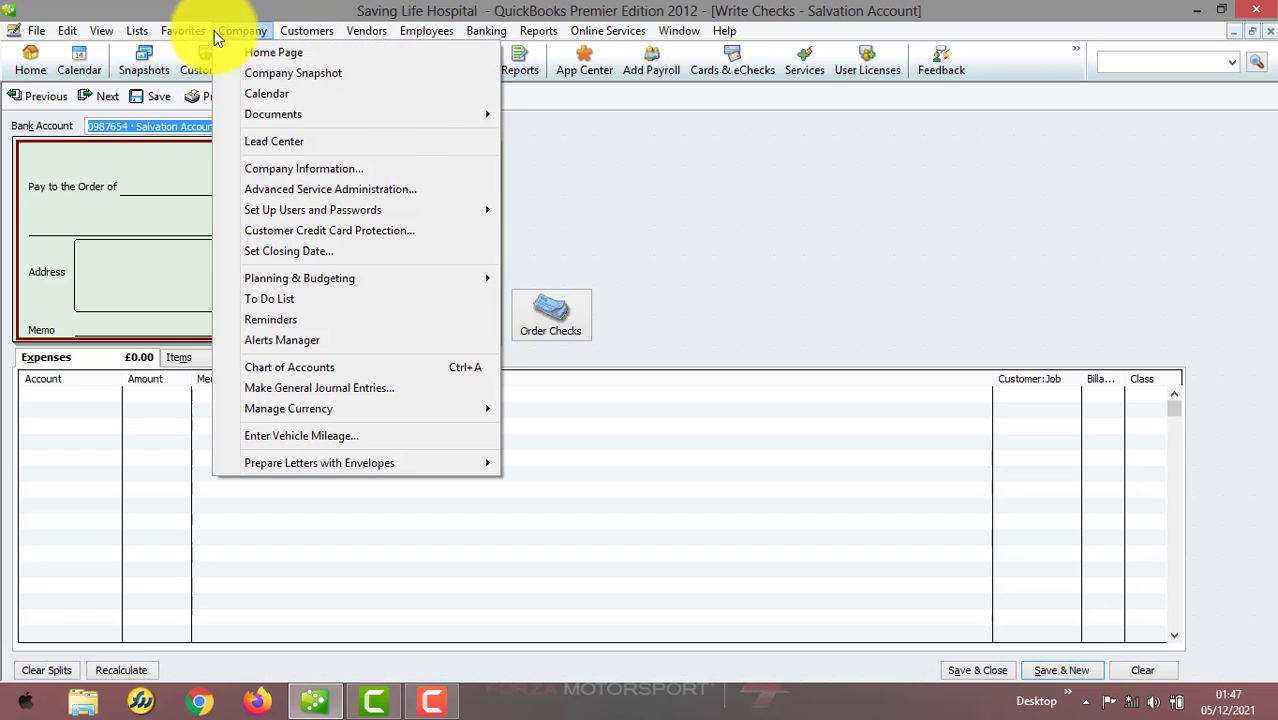
pyautogui.moveTo(64, 31)
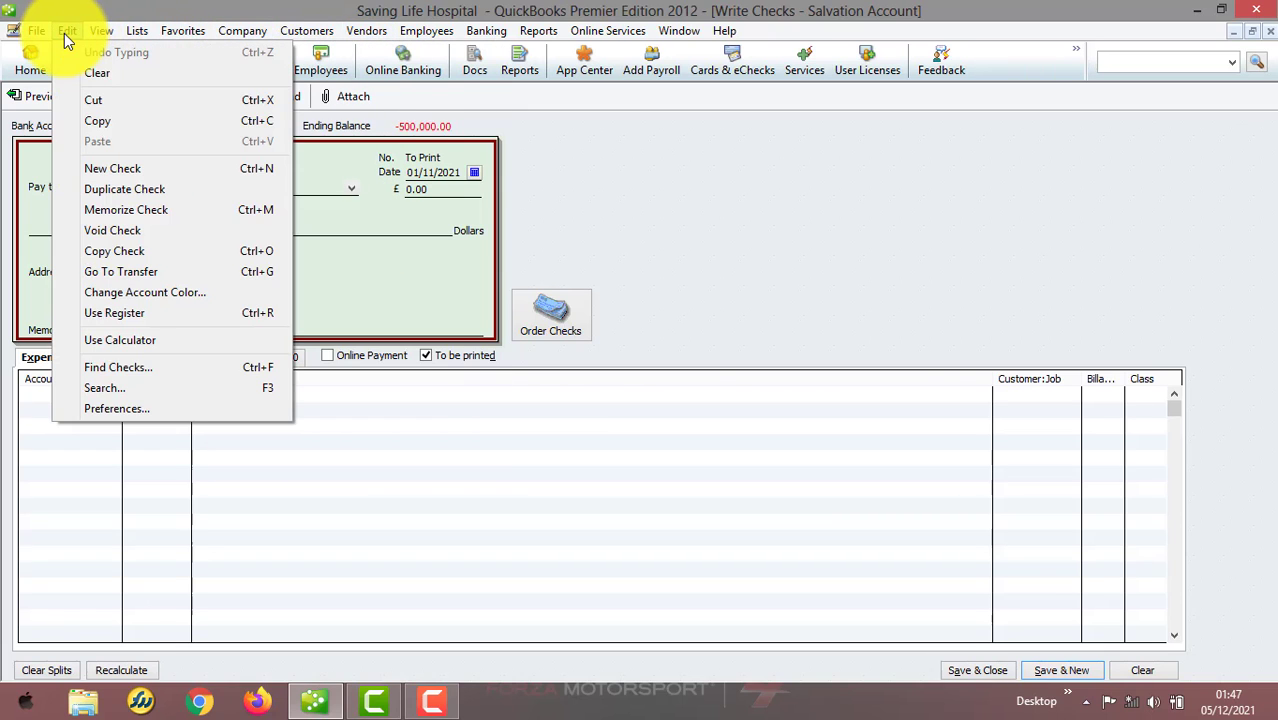
pyautogui.click(132, 407)
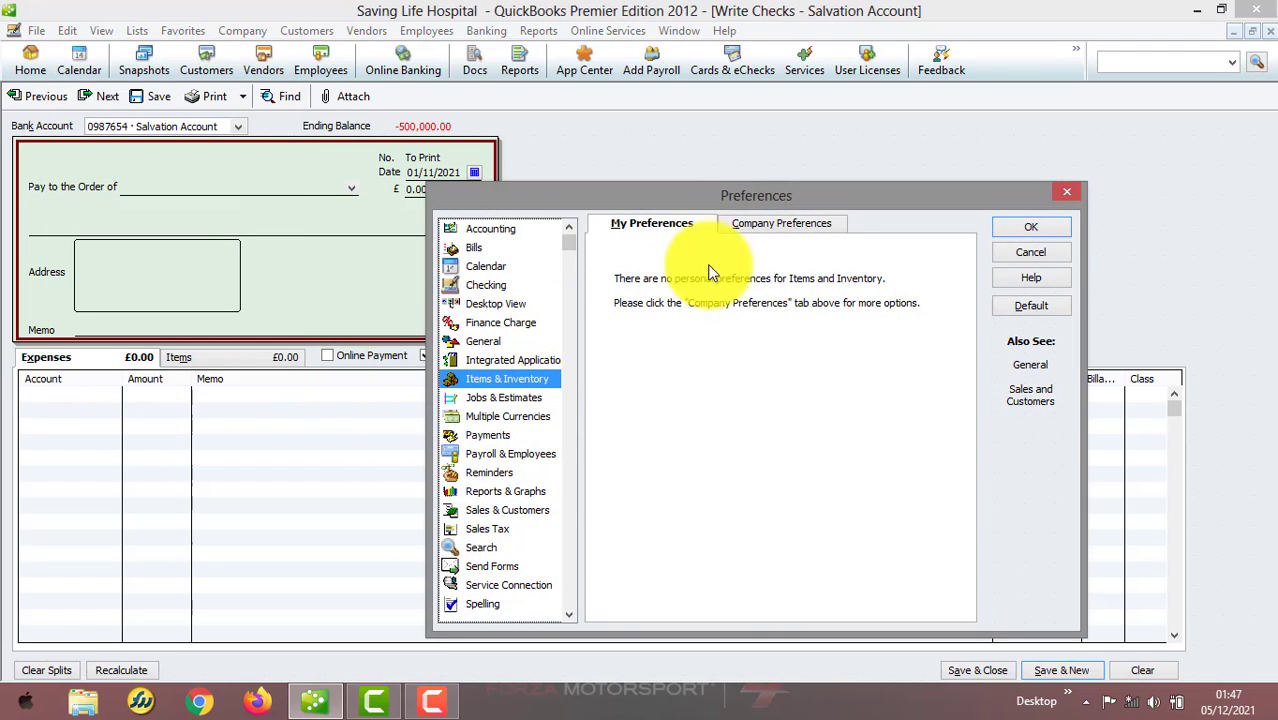
pyautogui.click(749, 230)
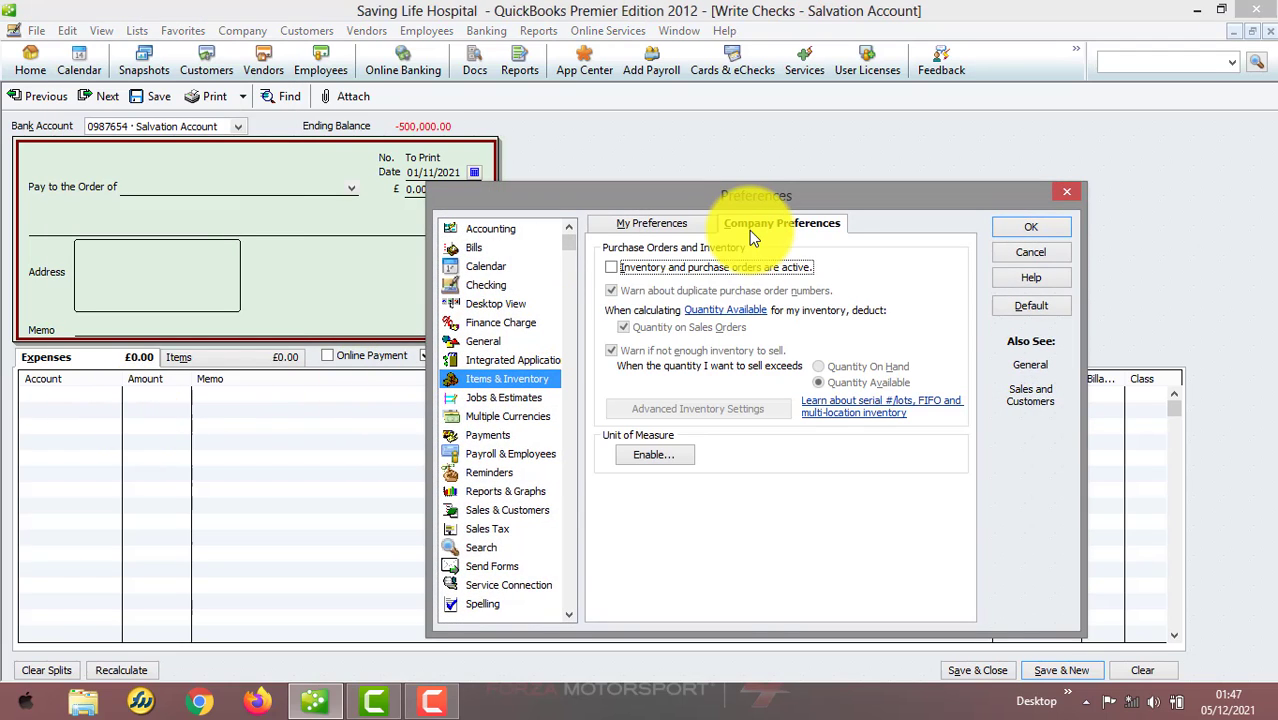
pyautogui.click(611, 267)
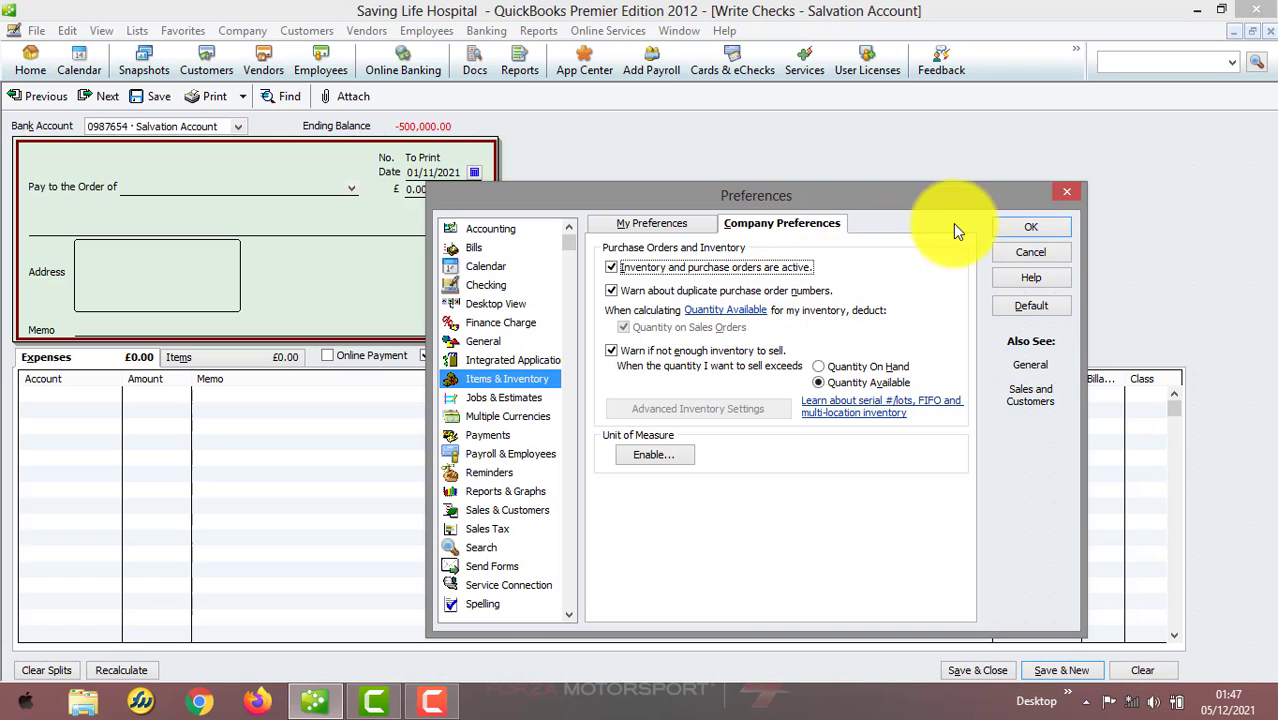
pyautogui.click(1030, 227)
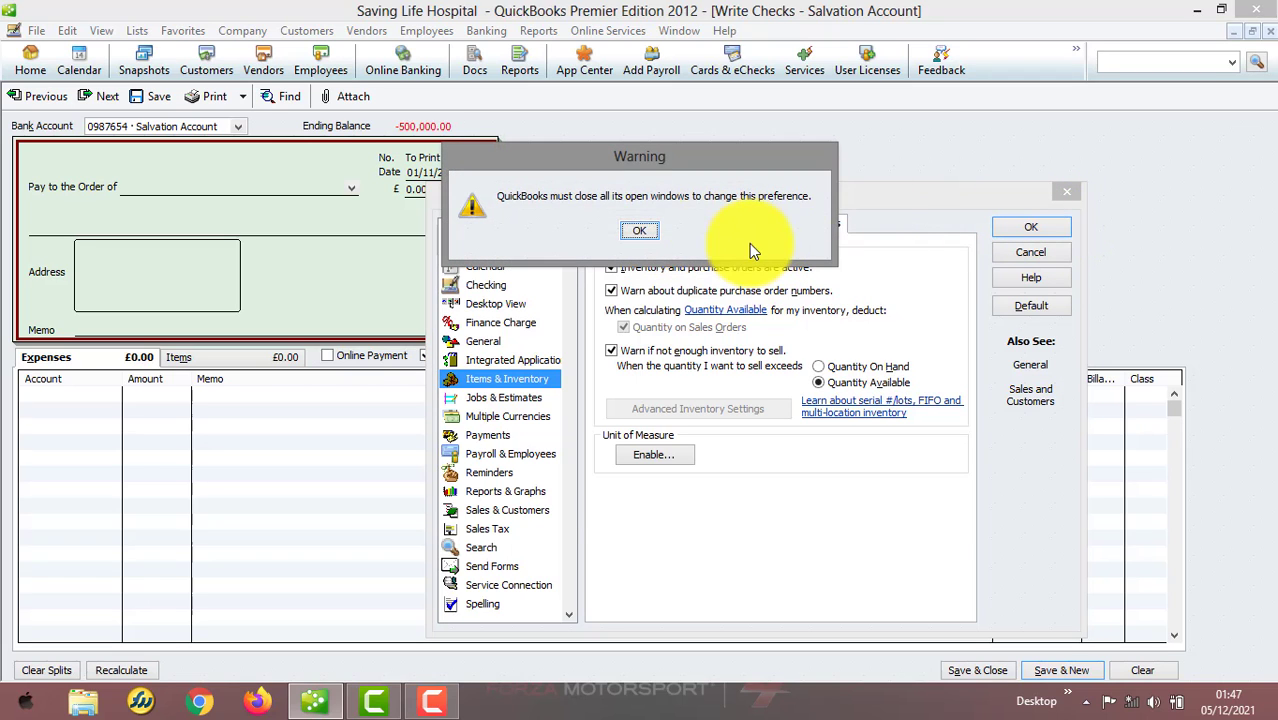
pyautogui.click(642, 231)
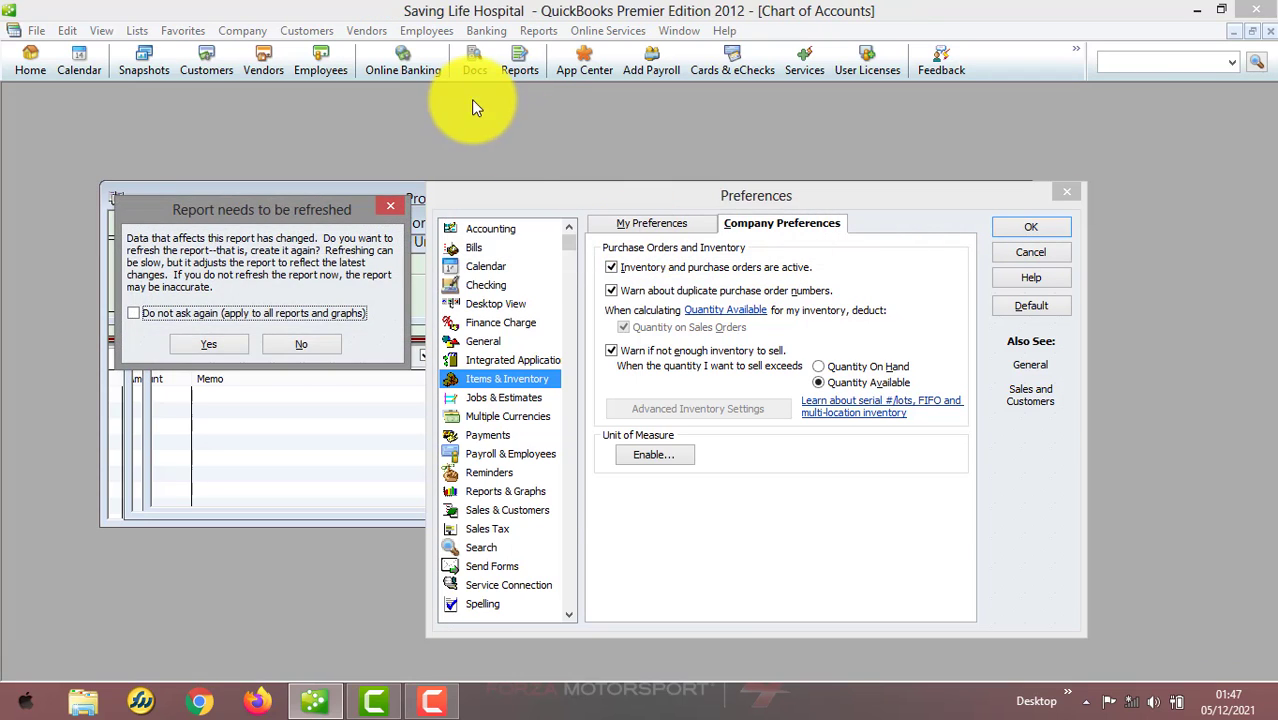
# Refresh the open reports as they close and decline to memorize the Transaction Detail By Account and Profit & Loss by Class reports
pyautogui.click(234, 344)
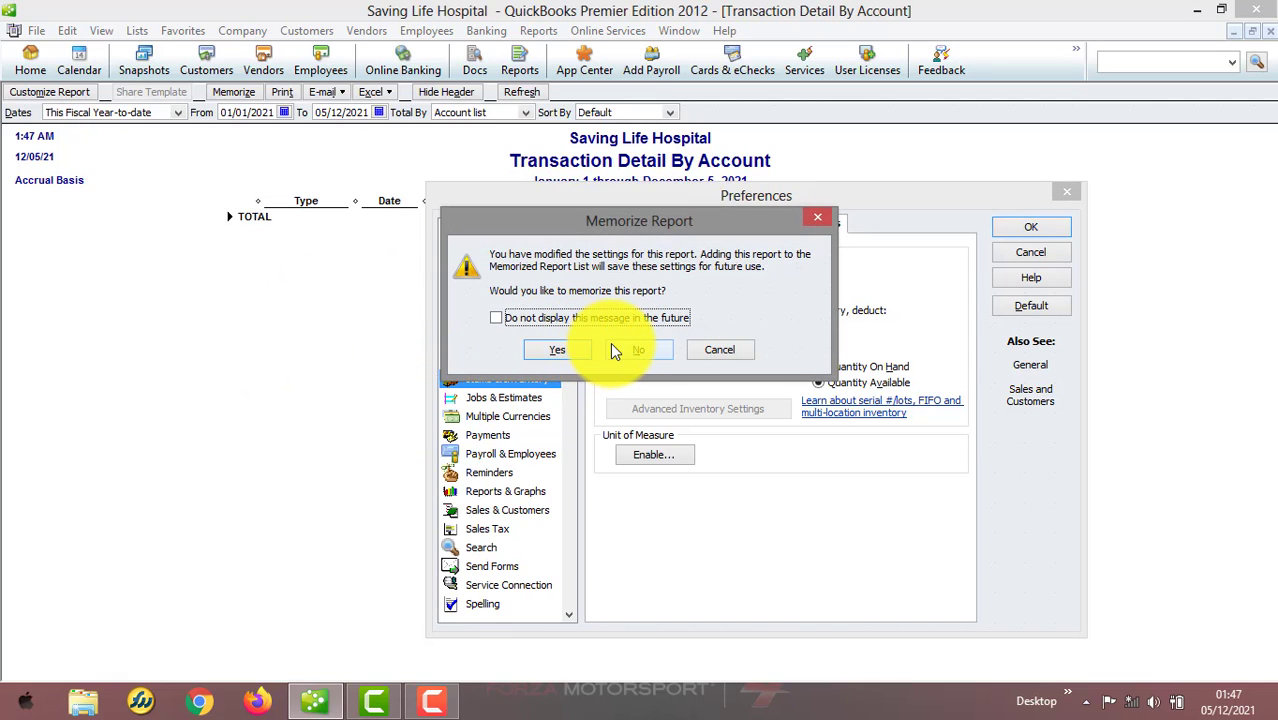
pyautogui.click(630, 349)
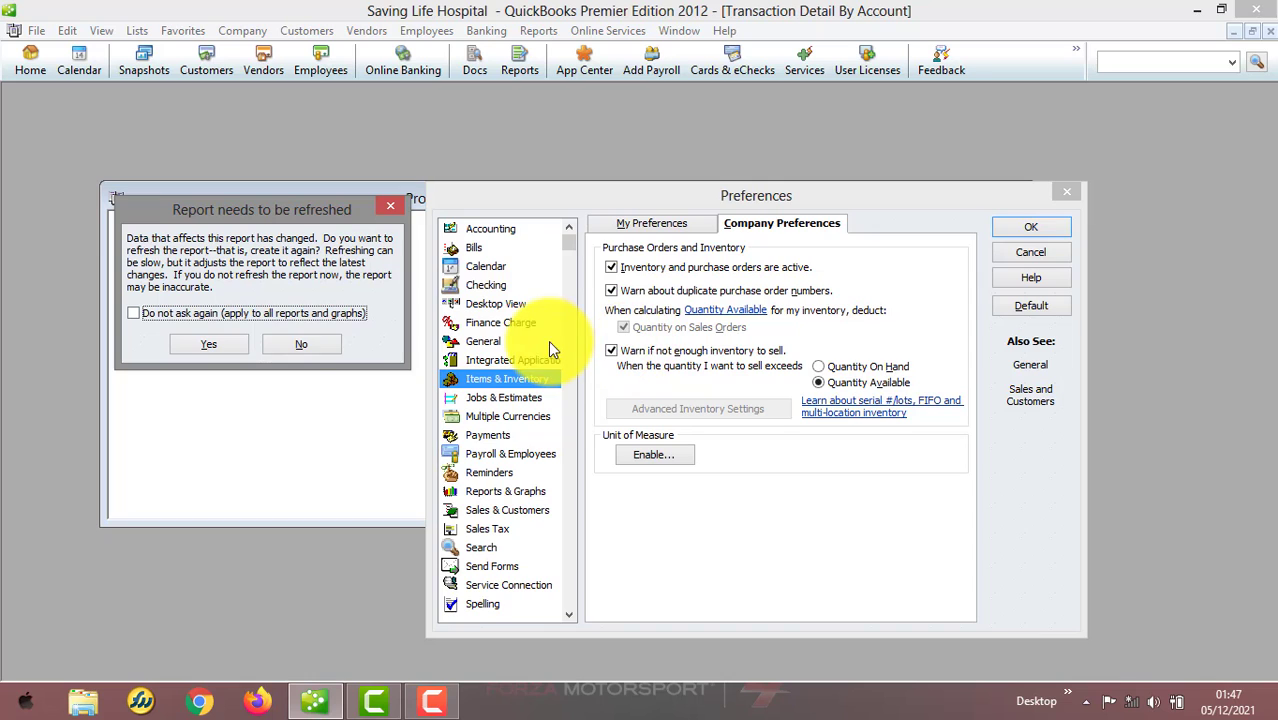
pyautogui.click(226, 344)
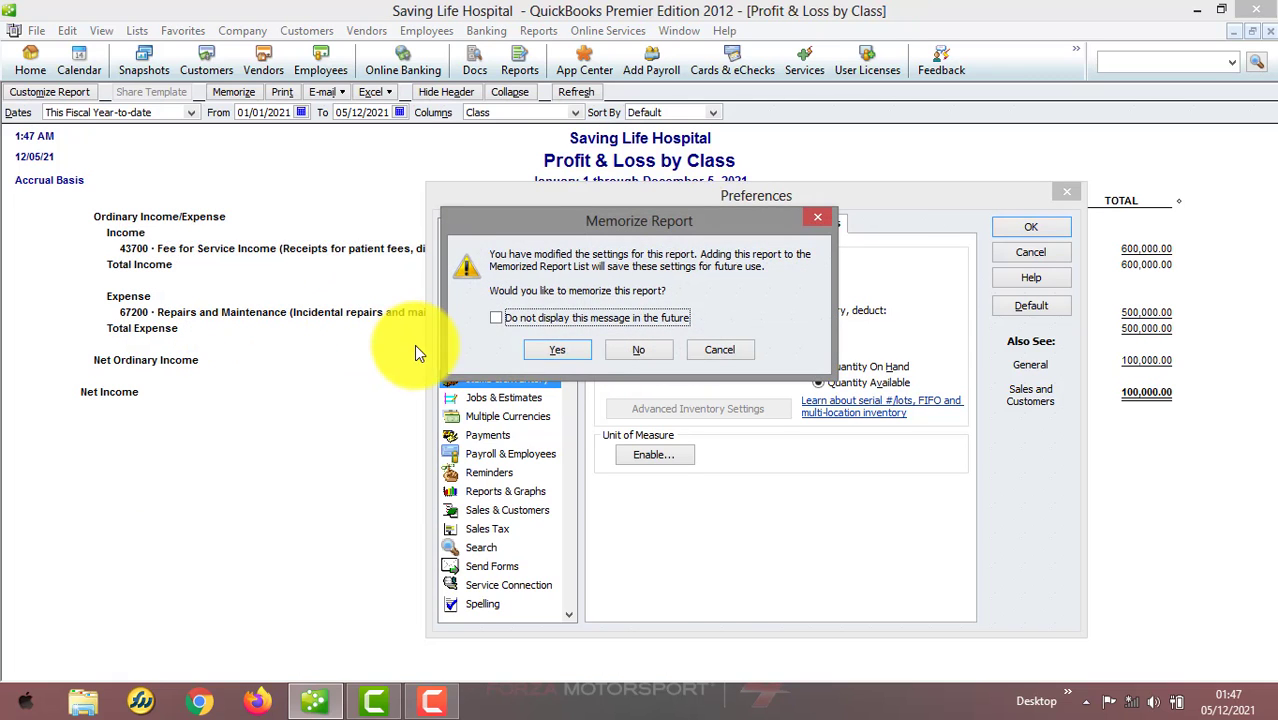
pyautogui.click(560, 341)
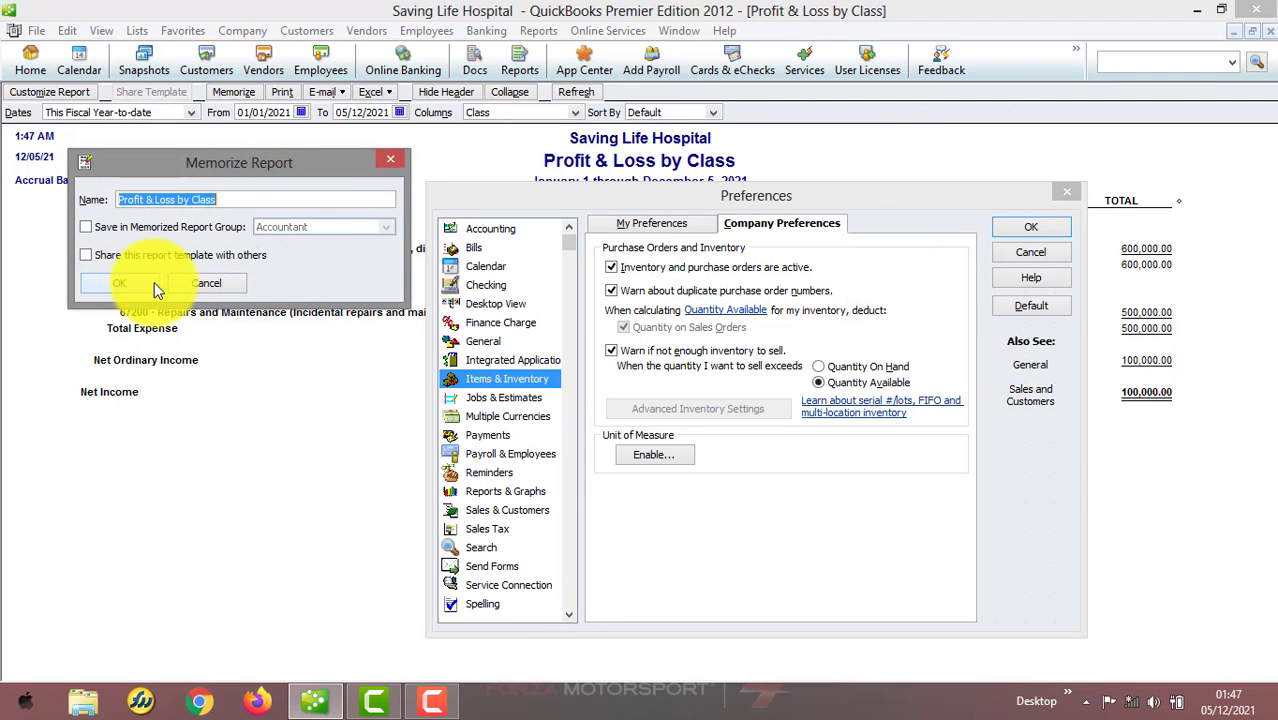
pyautogui.click(177, 276)
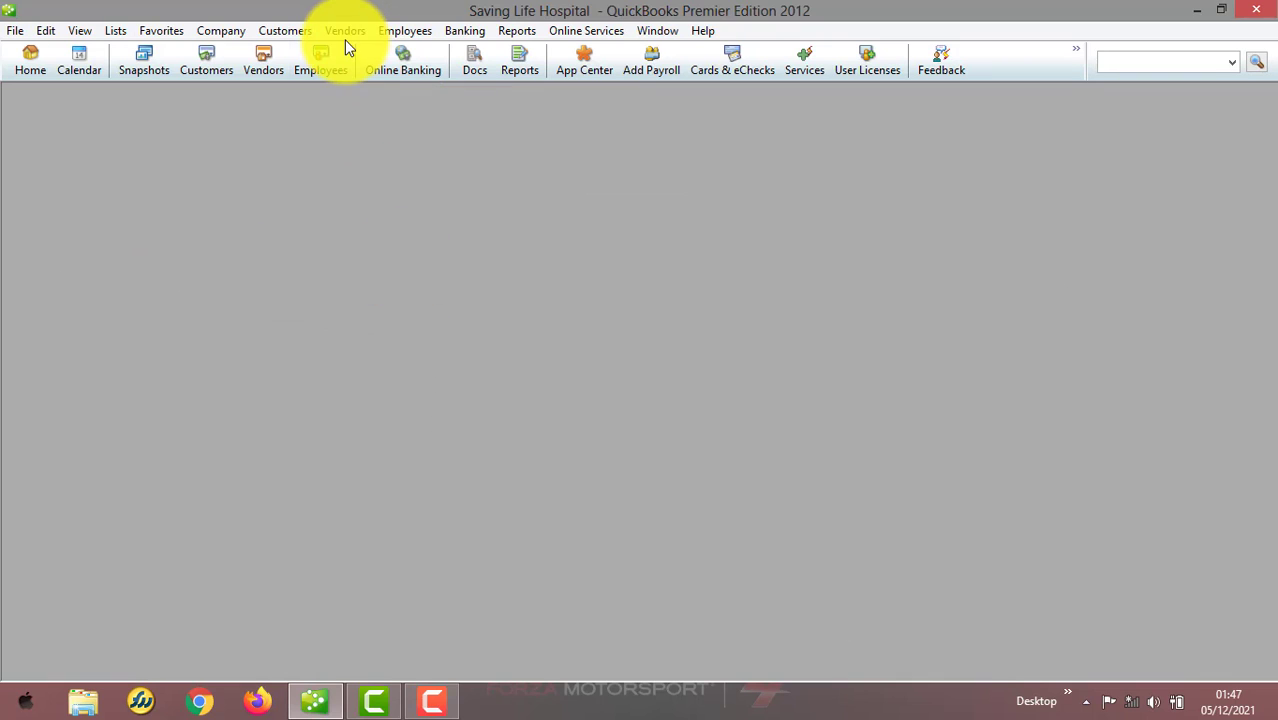
# Reopen the Items & Inventory company preferences to check the inventory option, then close Preferences with OK
pyautogui.click(116, 30)
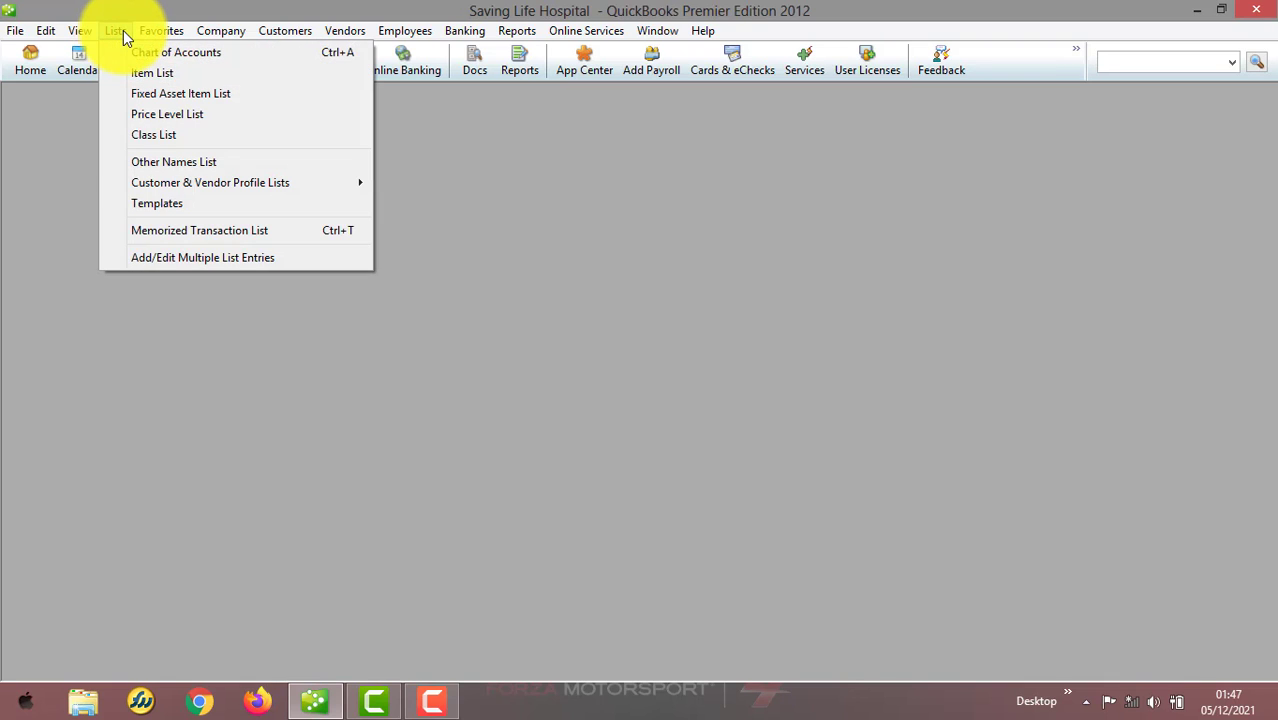
pyautogui.moveTo(146, 28)
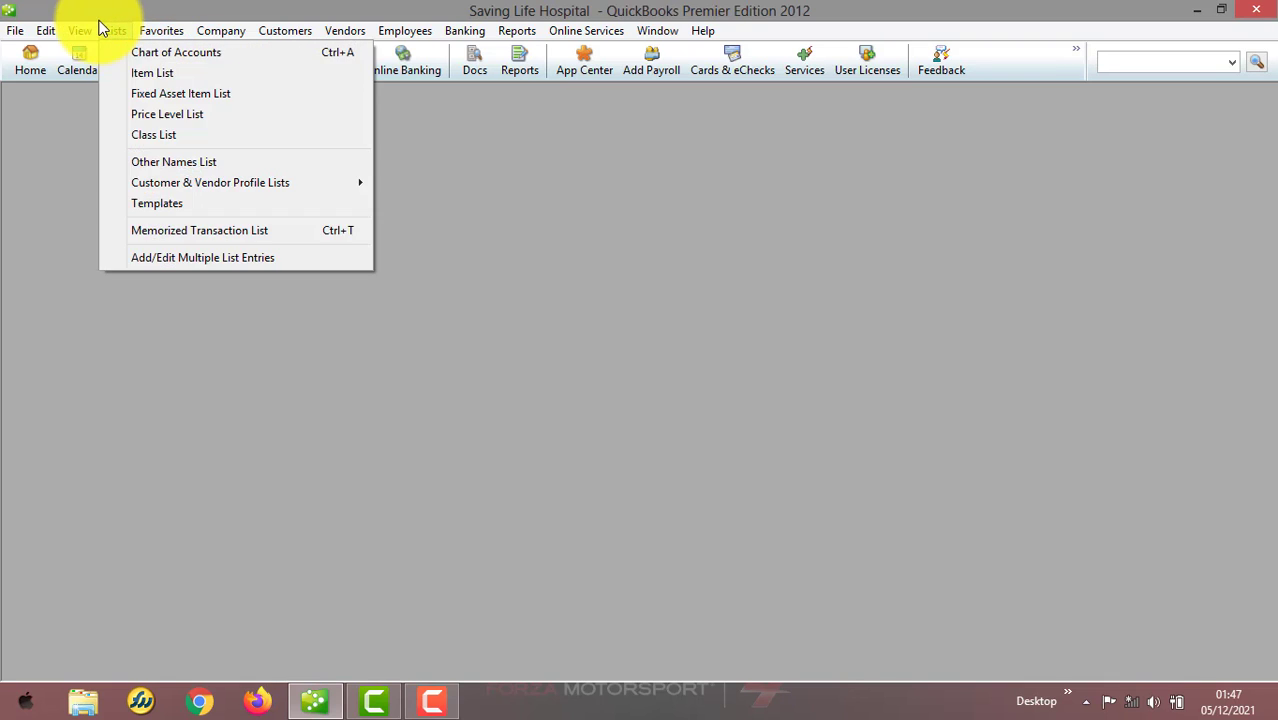
pyautogui.moveTo(44, 31)
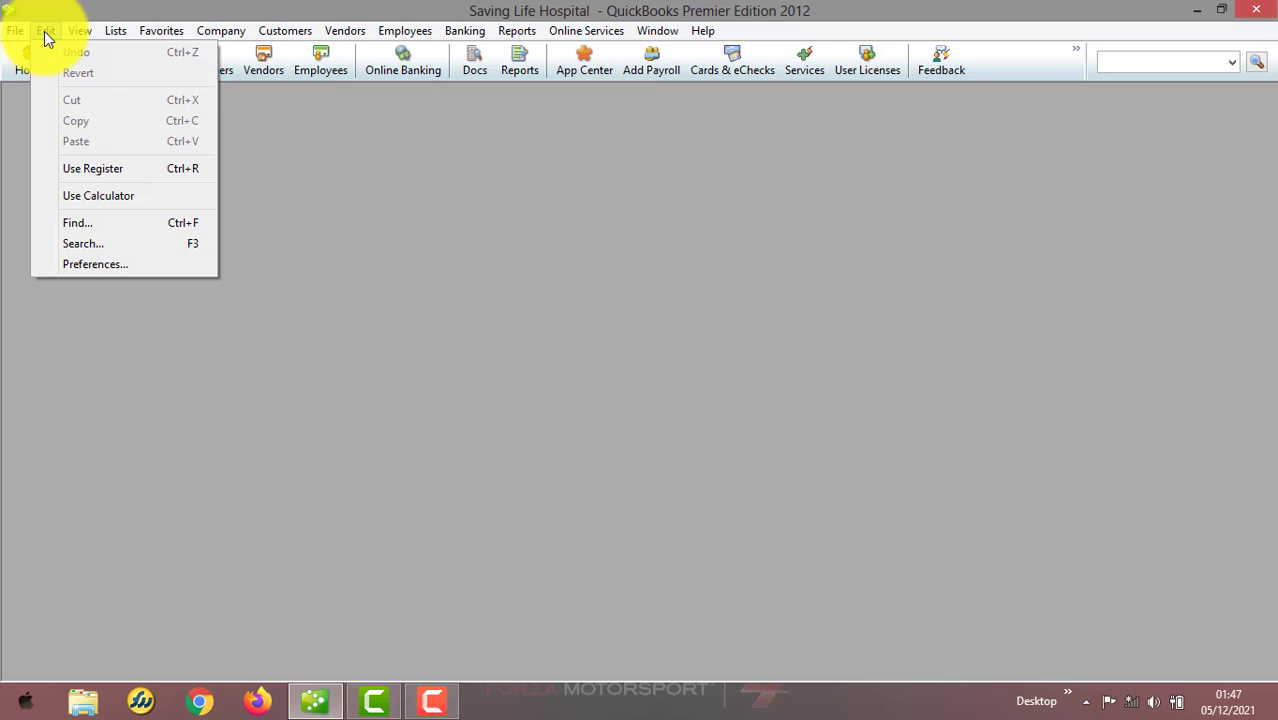
pyautogui.click(103, 264)
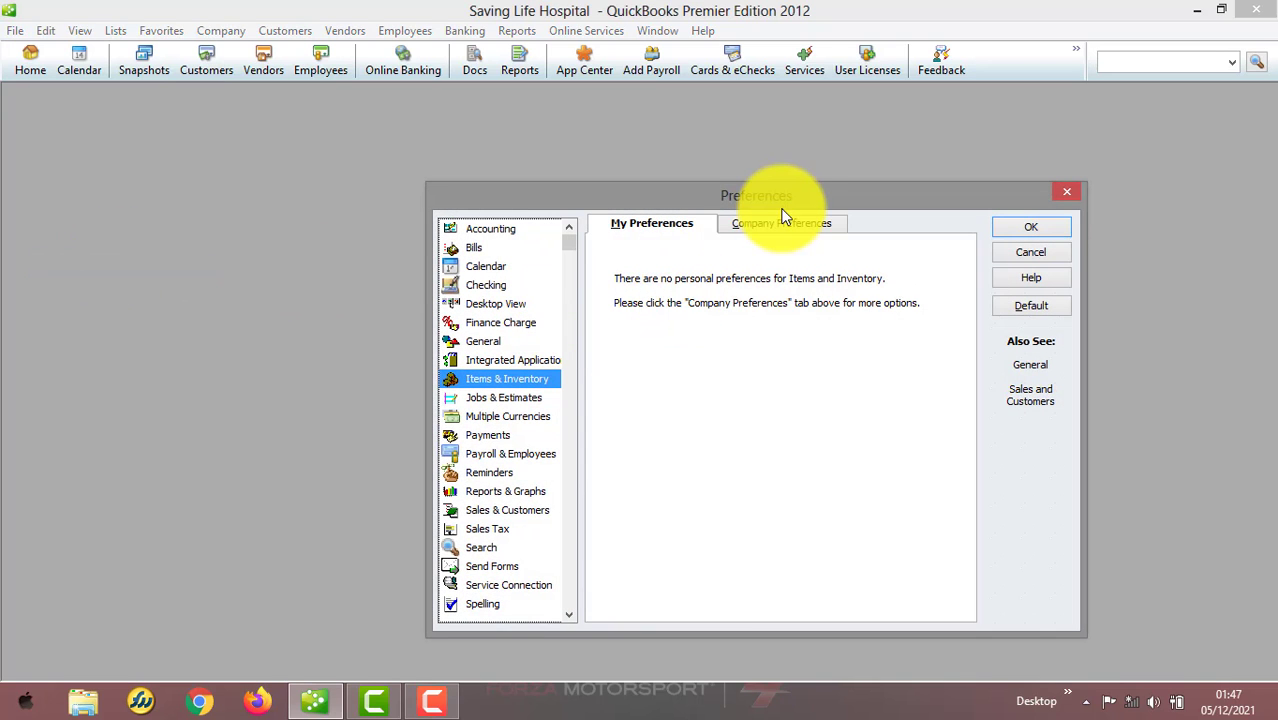
pyautogui.click(780, 223)
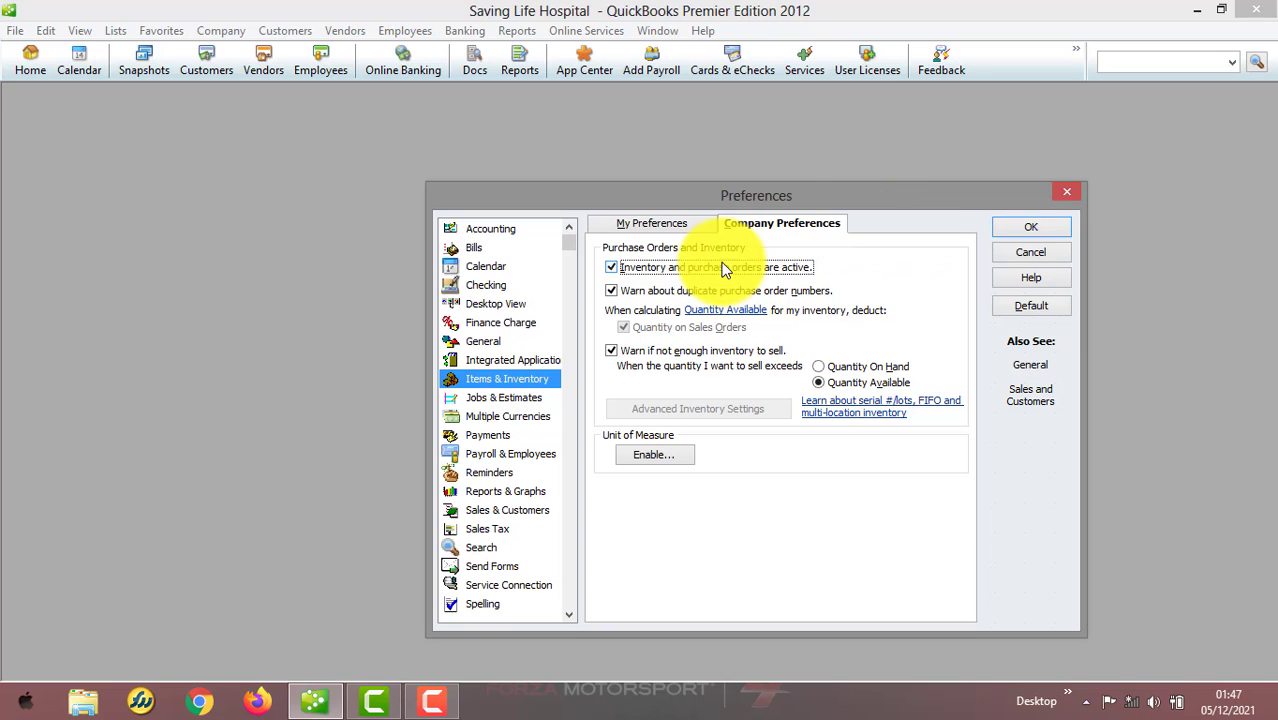
pyautogui.click(1055, 230)
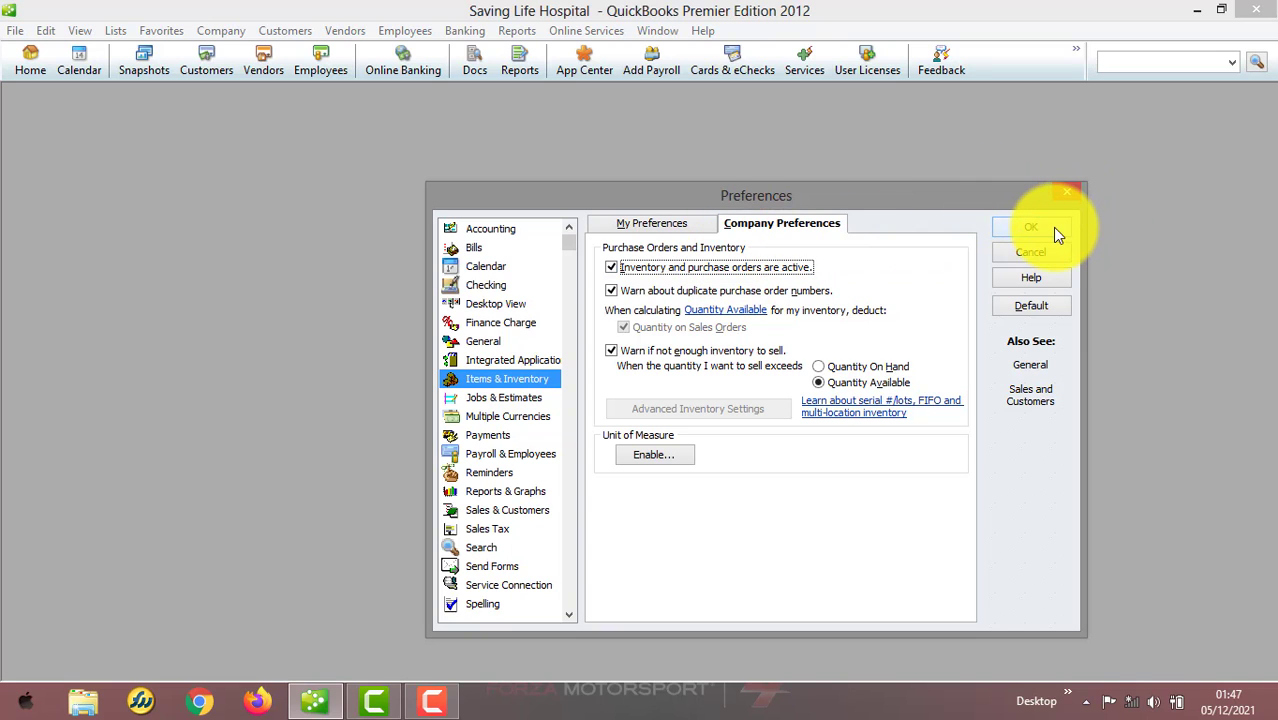
# Reopen Preferences and review the Items & Inventory and Jobs & Estimates personal and company preferences
pyautogui.click(341, 30)
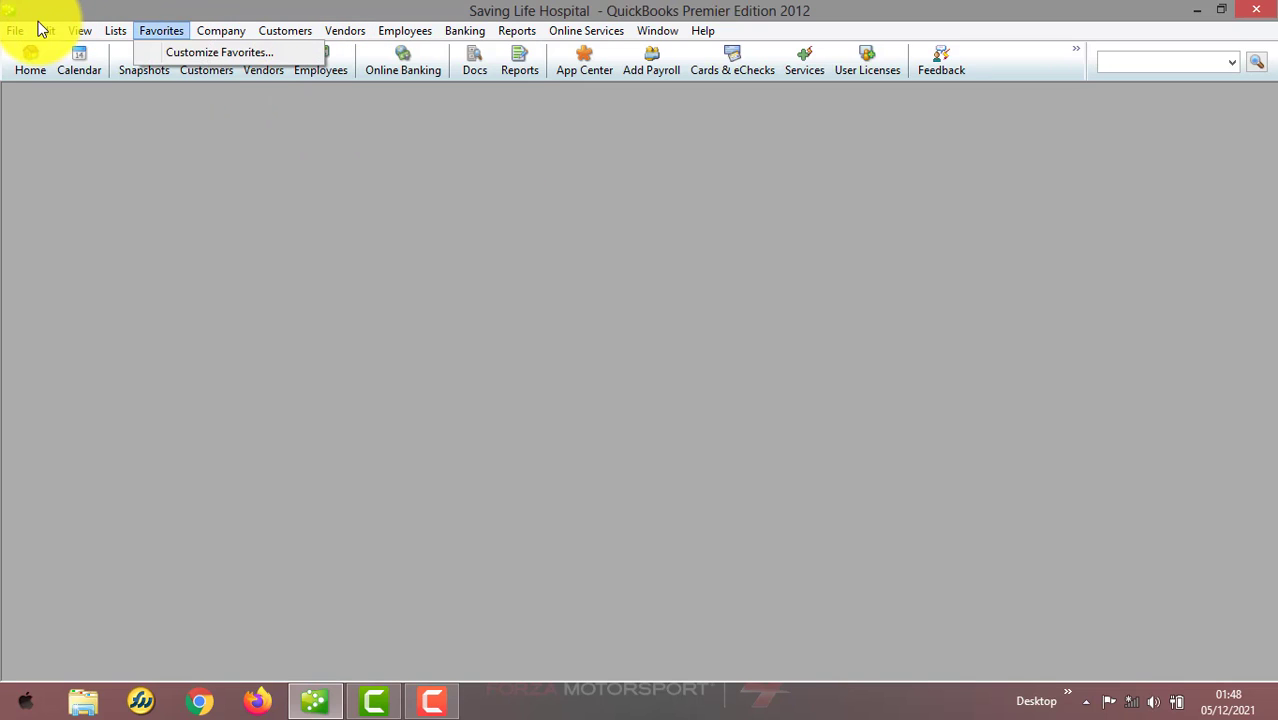
pyautogui.moveTo(45, 30)
pyautogui.click(82, 245)
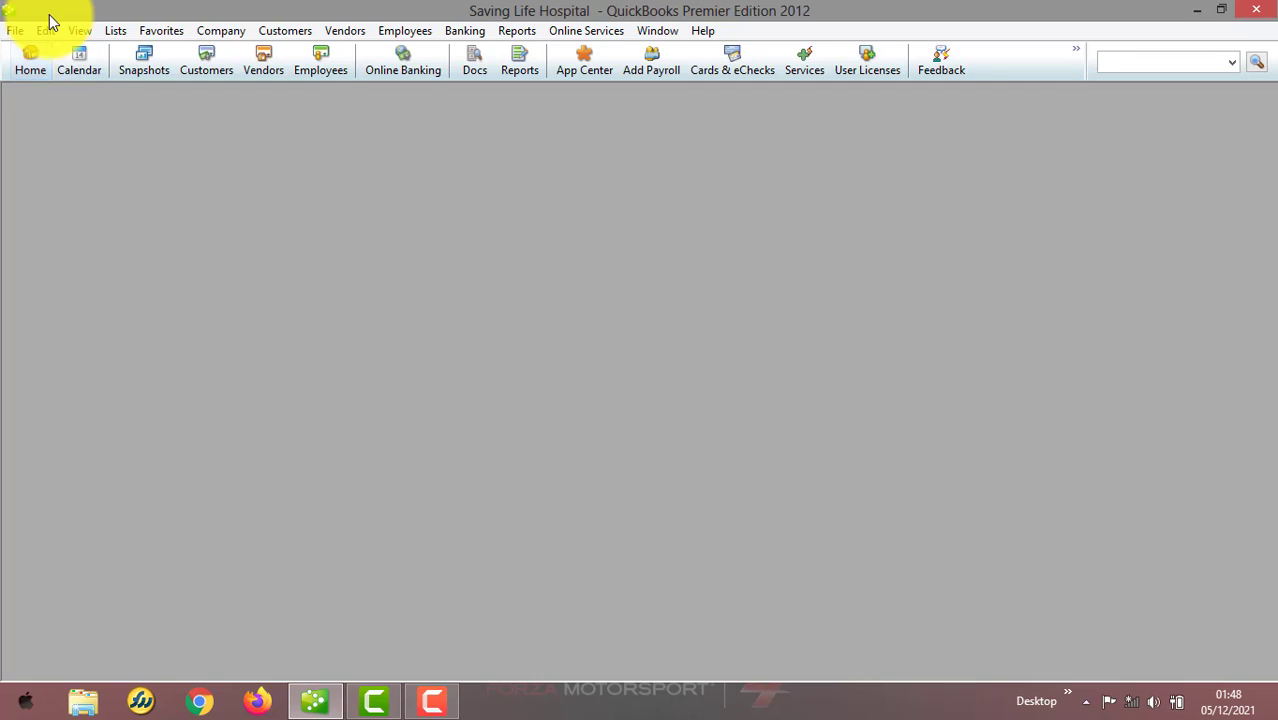
pyautogui.click(47, 32)
pyautogui.click(112, 266)
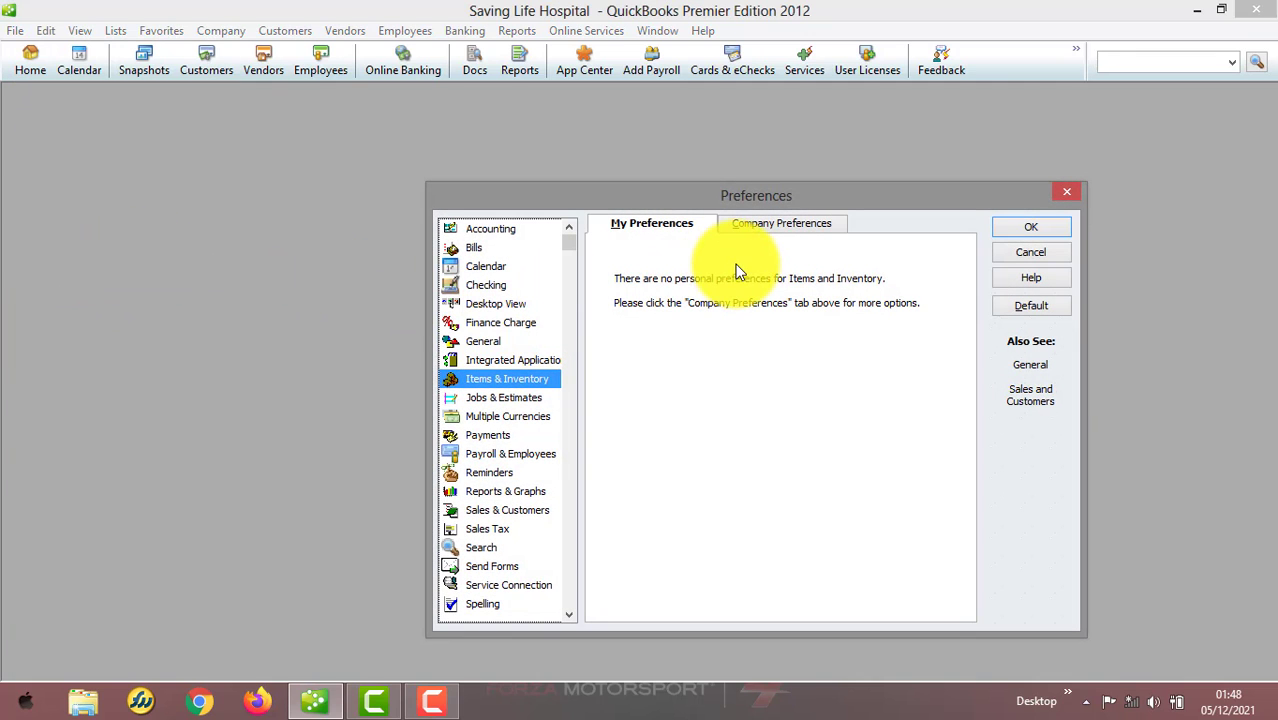
pyautogui.click(786, 221)
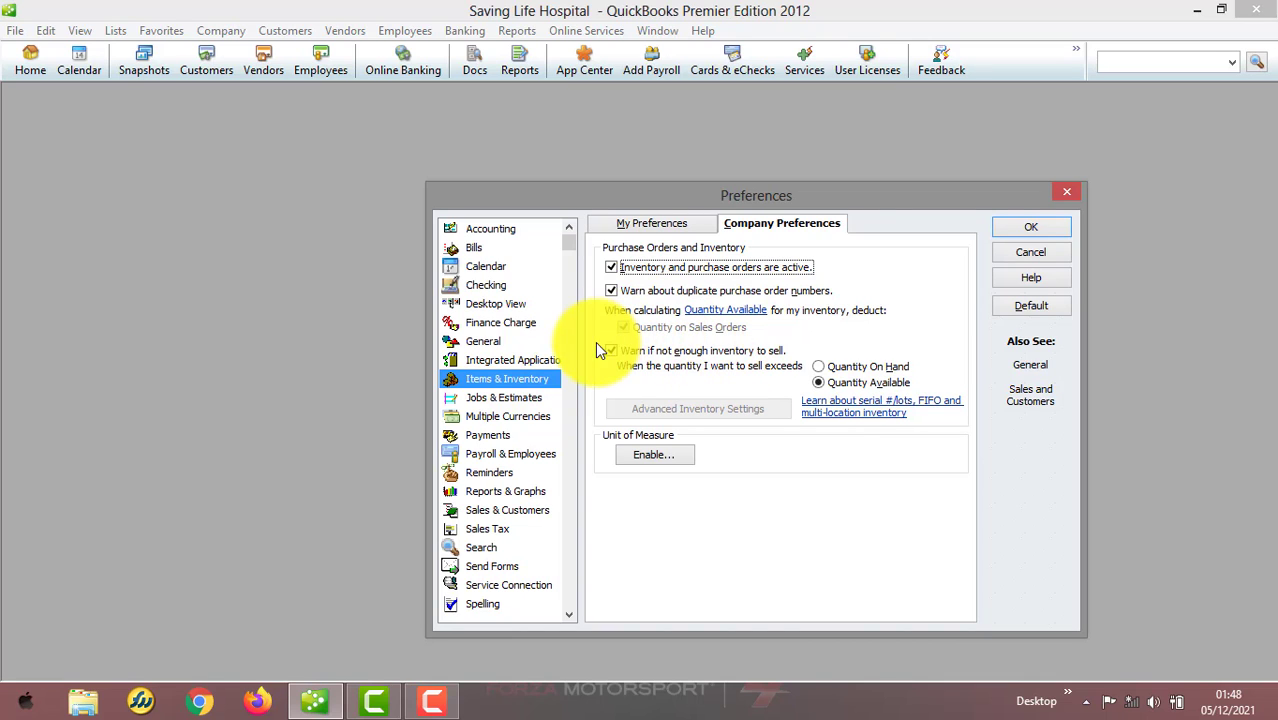
pyautogui.click(528, 398)
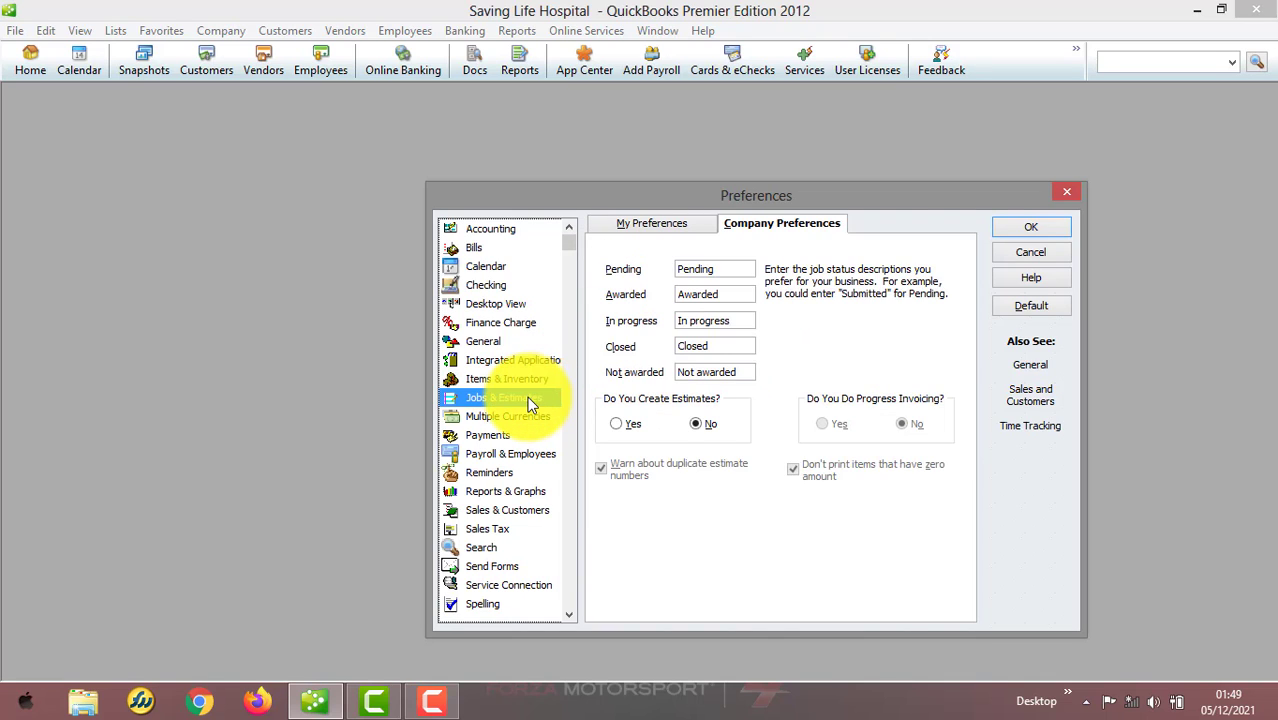
pyautogui.click(687, 224)
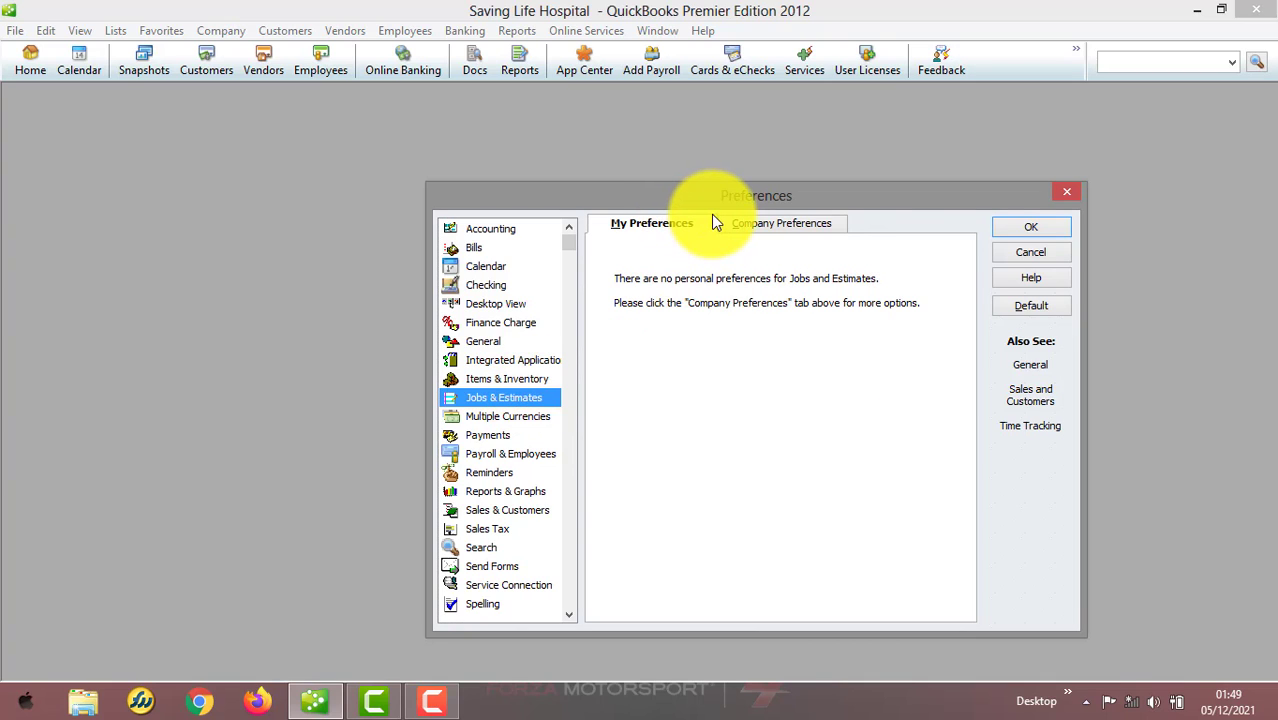
pyautogui.click(766, 239)
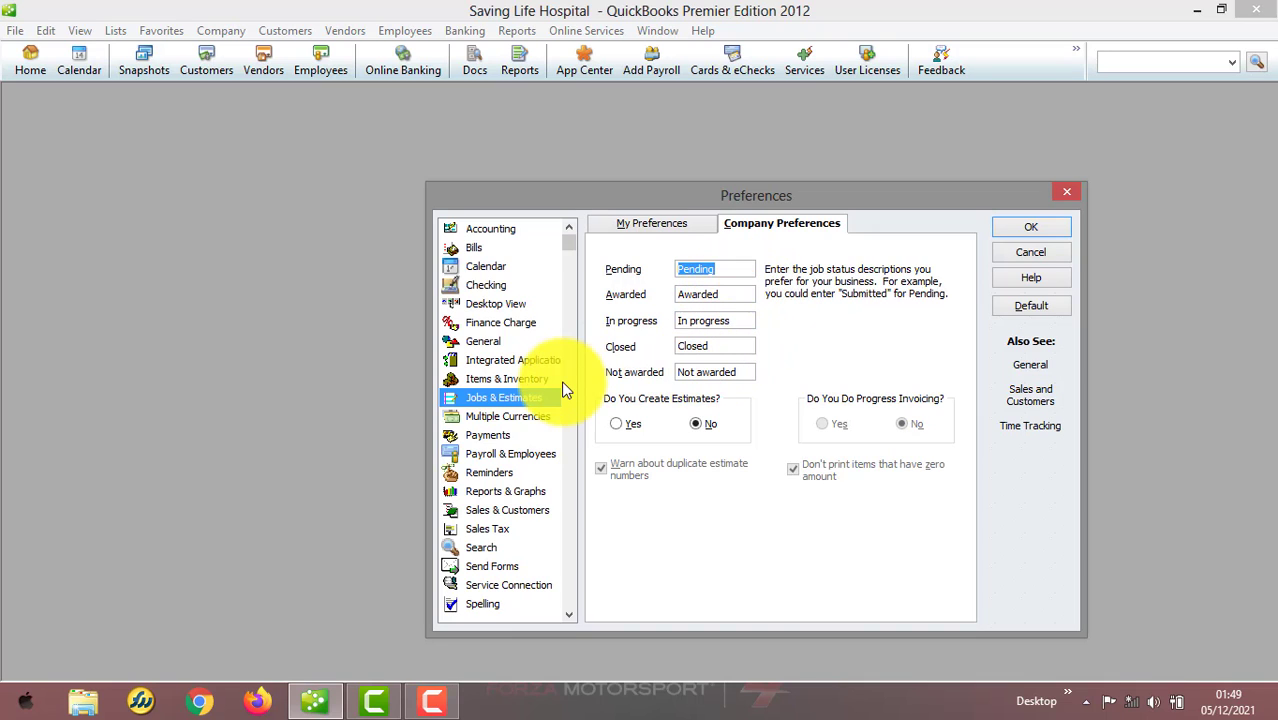
# Review the Multiple Currencies and Payments personal and company preferences
pyautogui.click(518, 420)
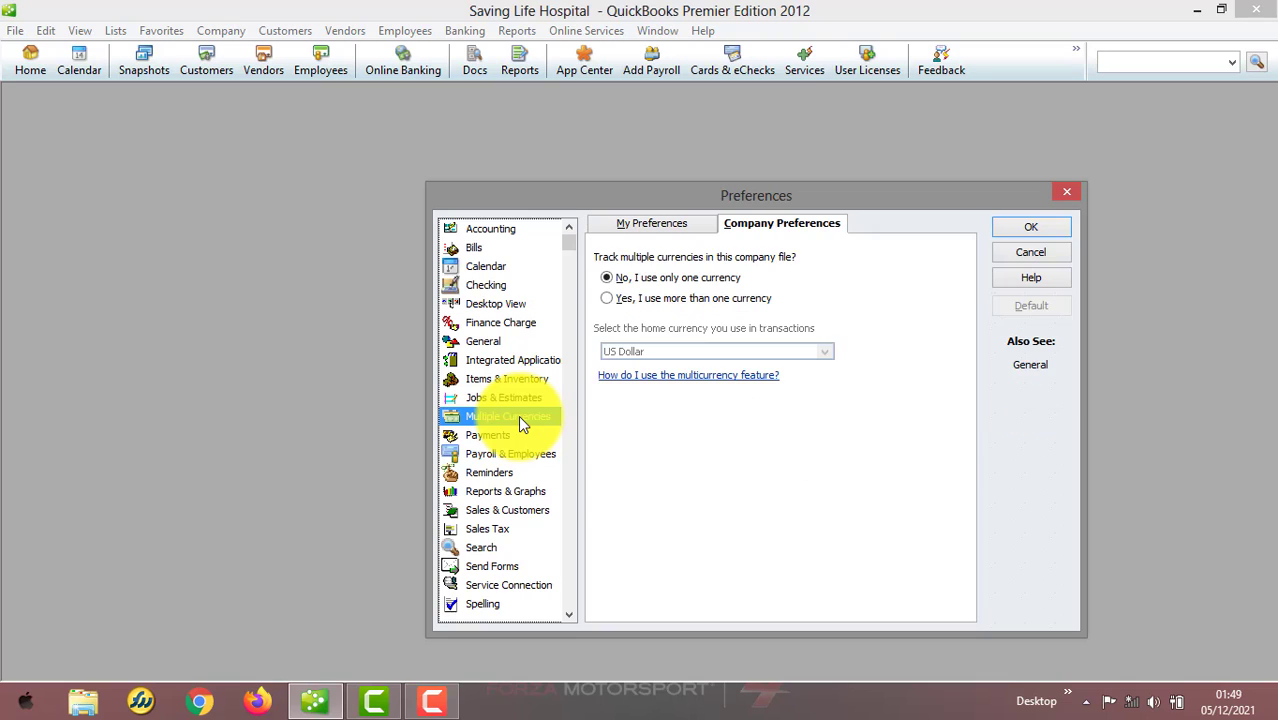
pyautogui.click(651, 226)
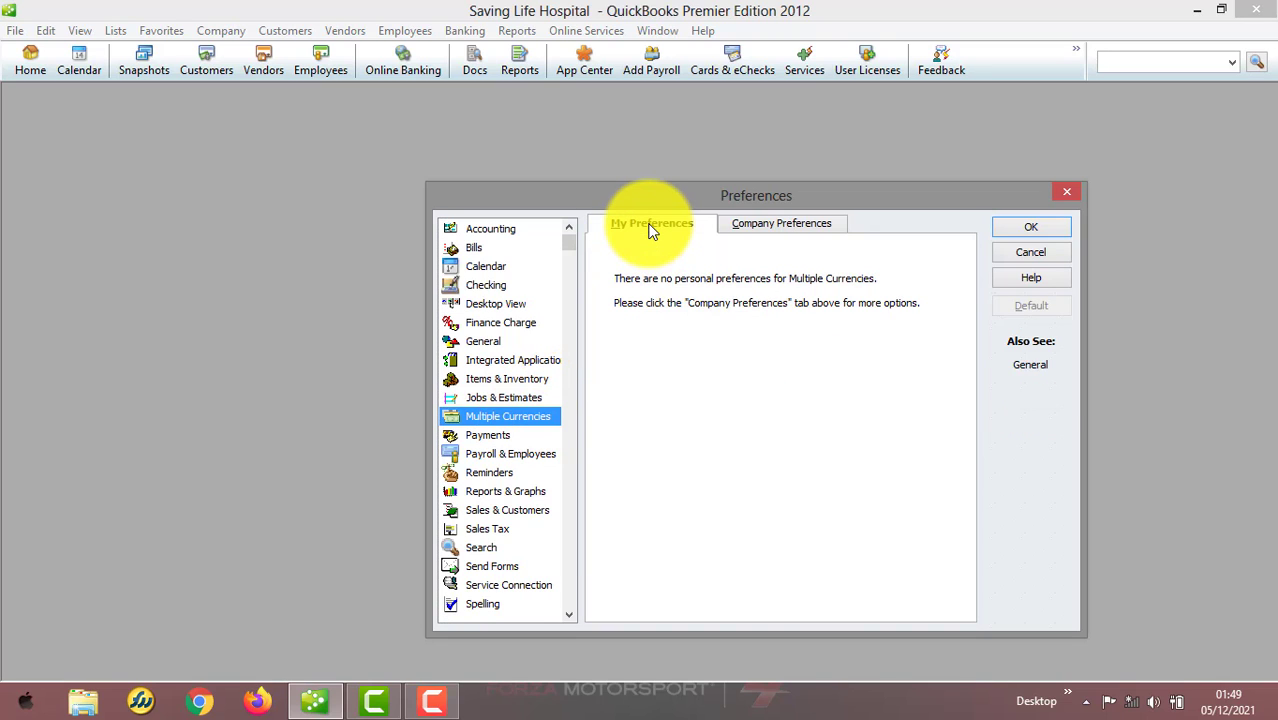
pyautogui.click(784, 229)
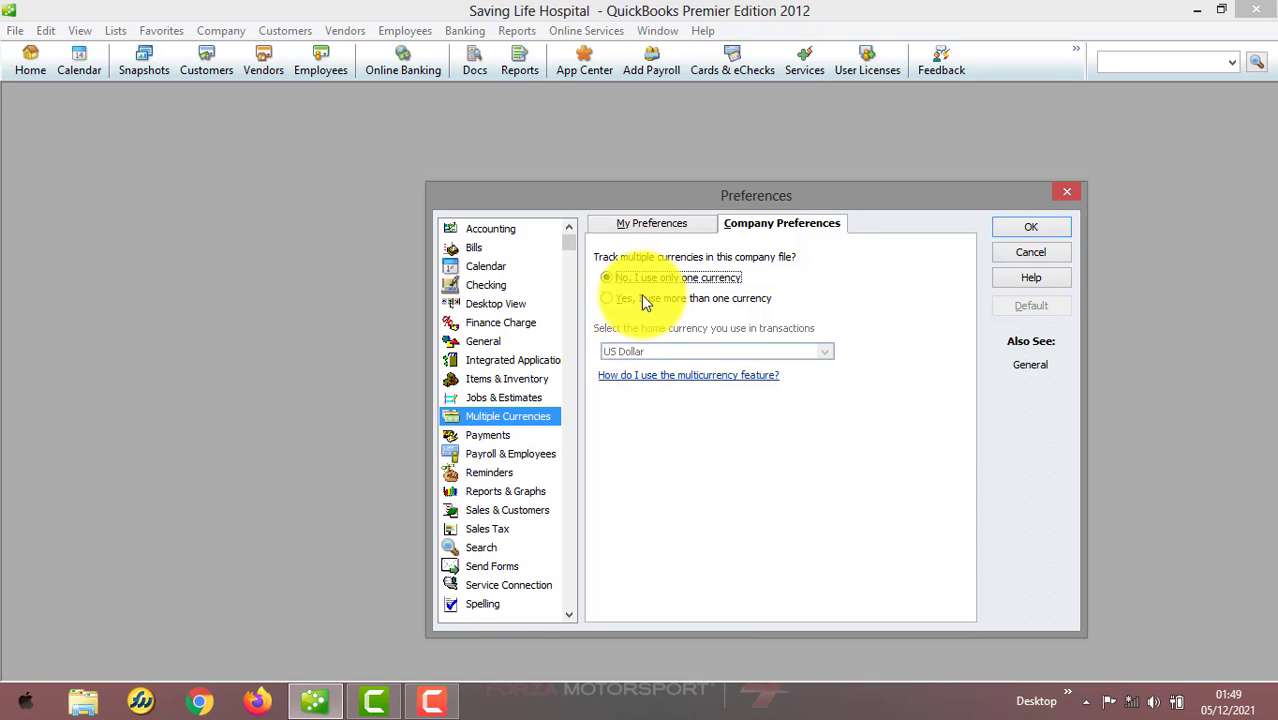
pyautogui.click(502, 435)
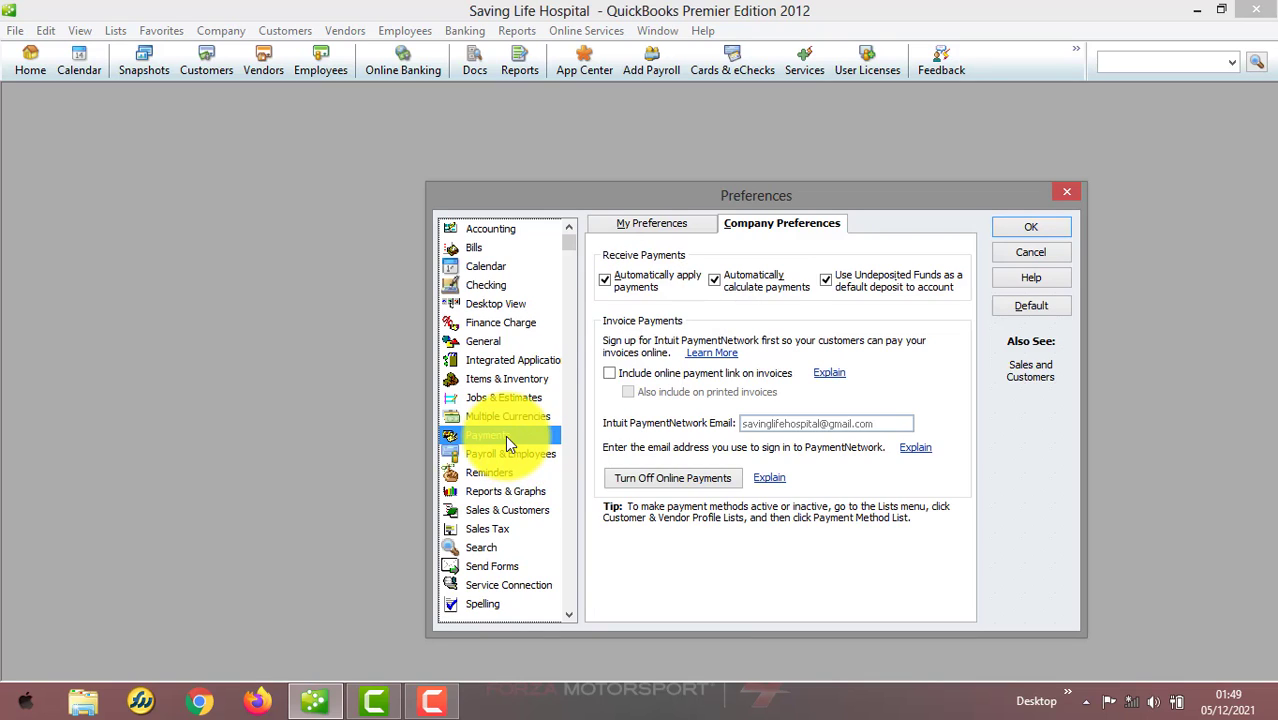
pyautogui.click(680, 226)
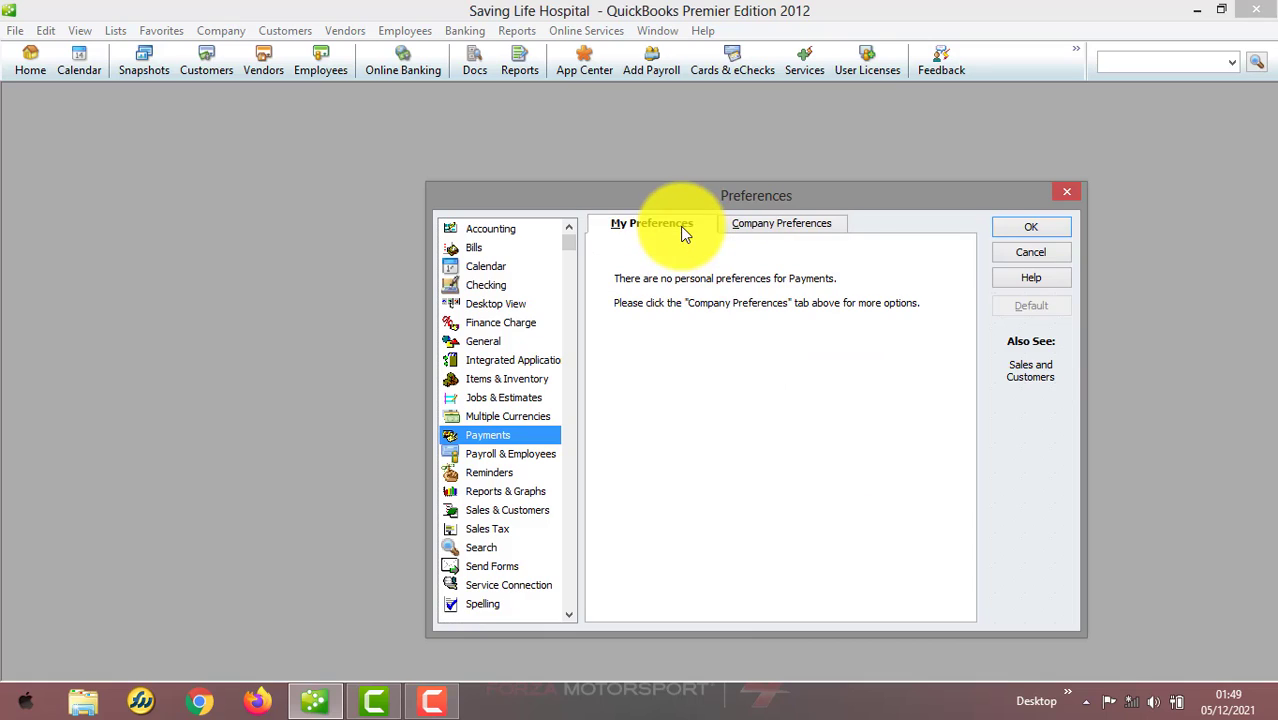
pyautogui.click(754, 224)
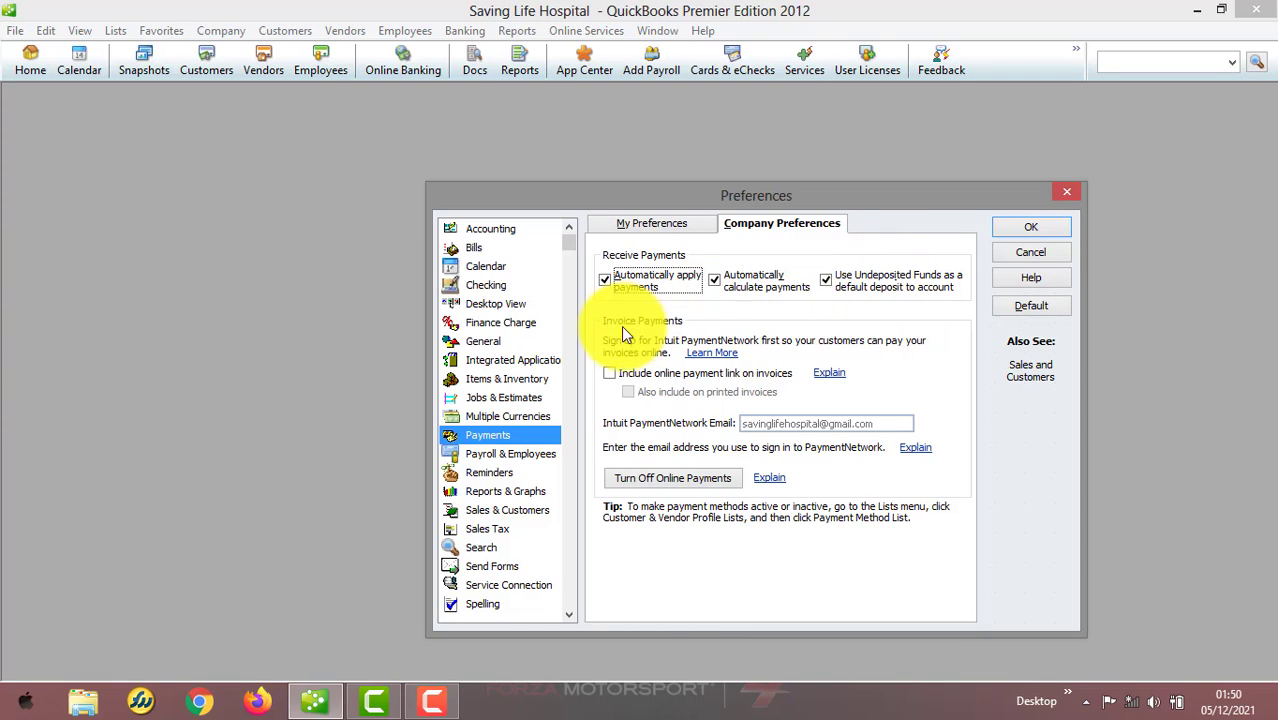
# Review the Payroll & Employees and Reminders personal and company preferences
pyautogui.click(519, 459)
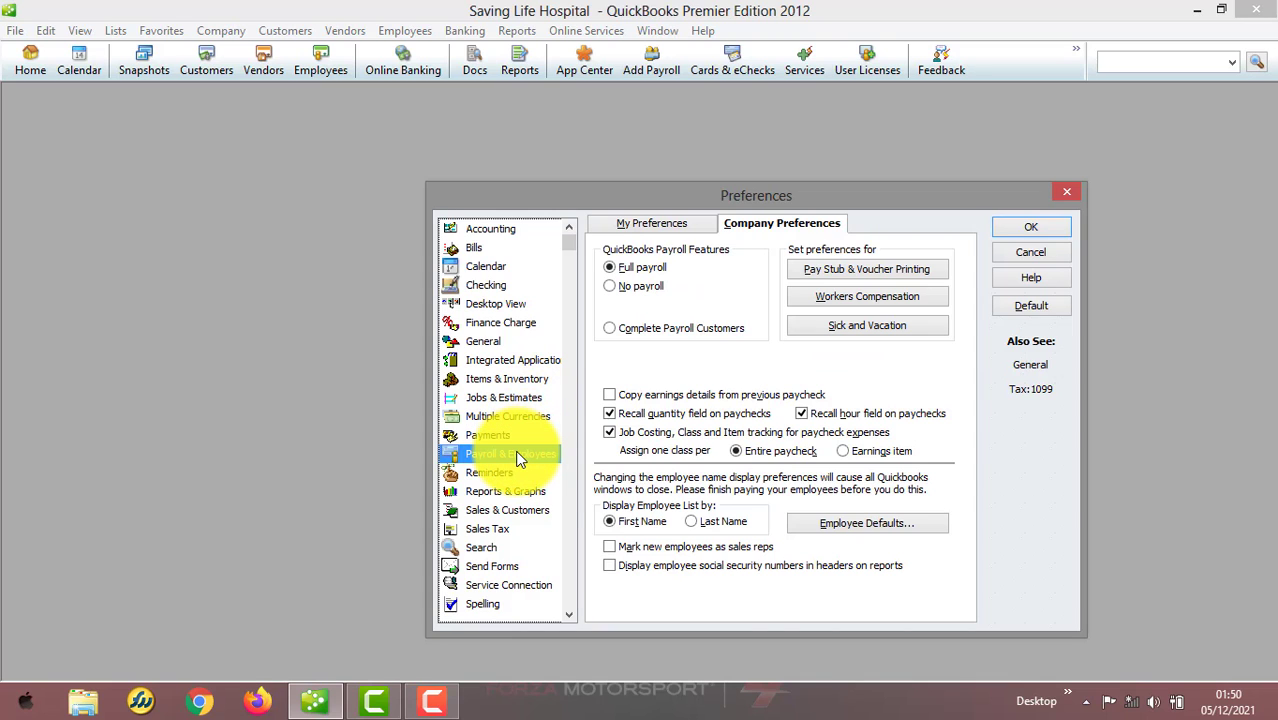
pyautogui.click(656, 223)
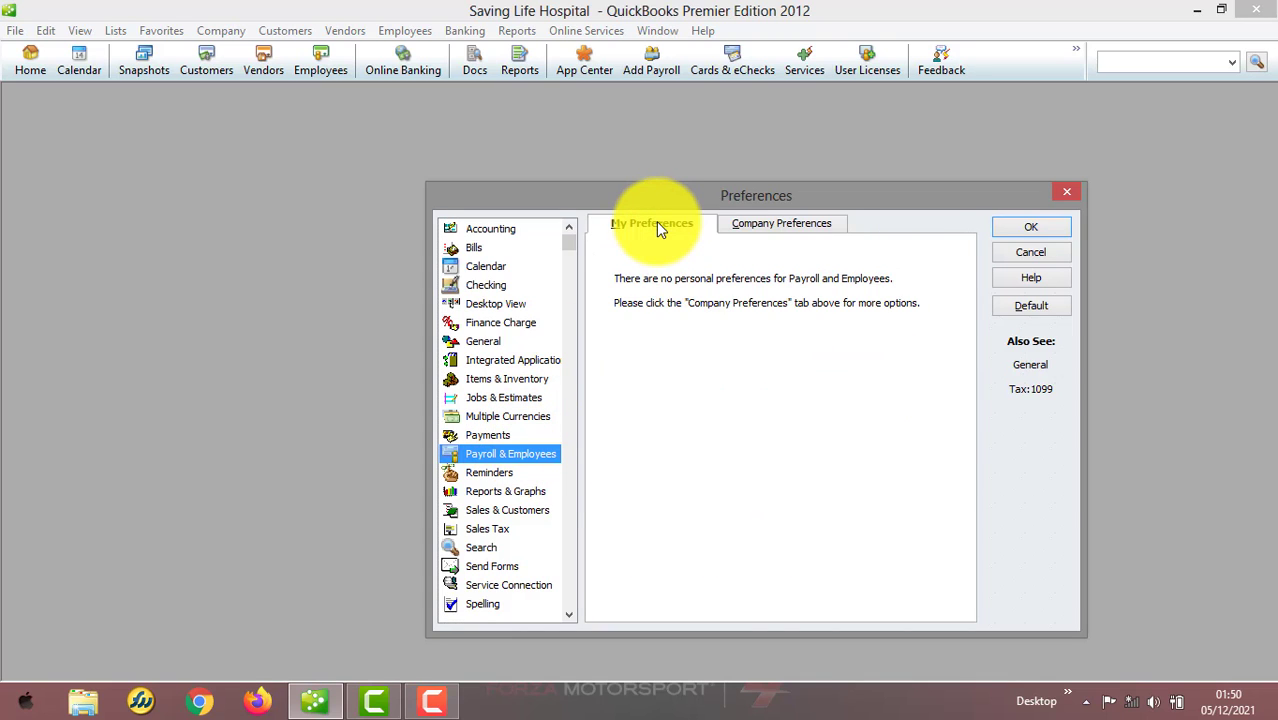
pyautogui.click(762, 232)
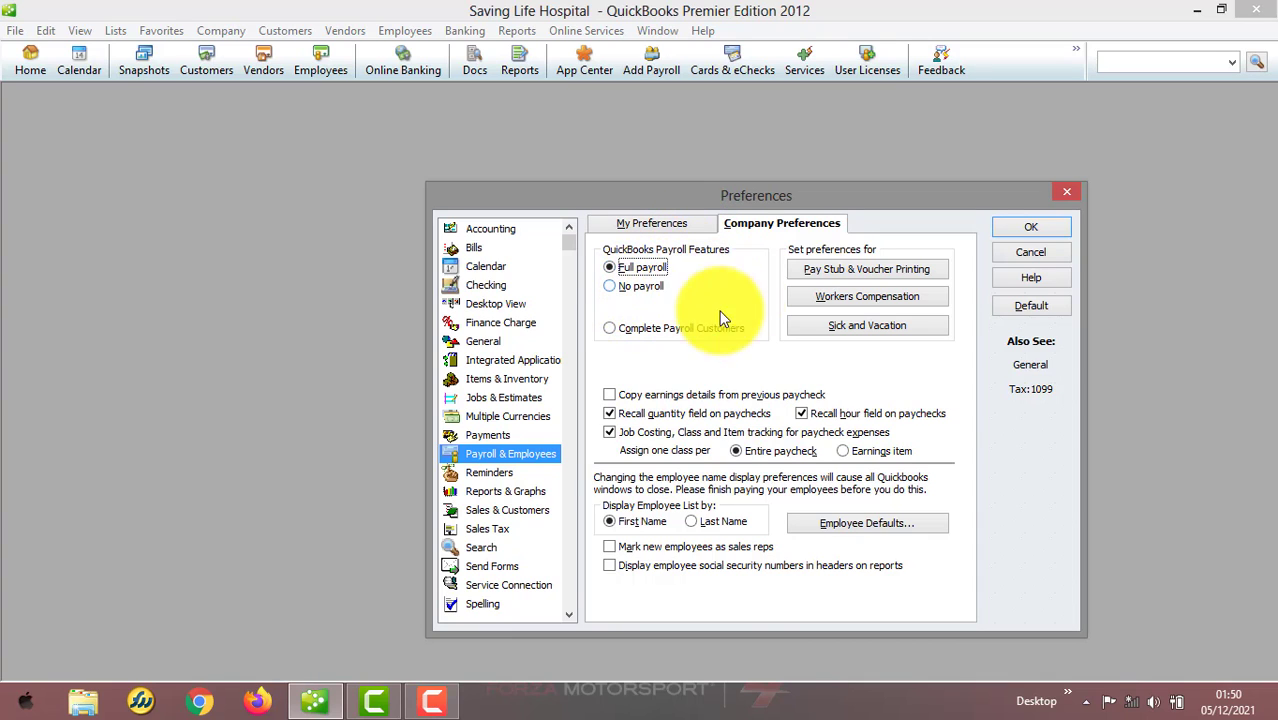
pyautogui.click(477, 474)
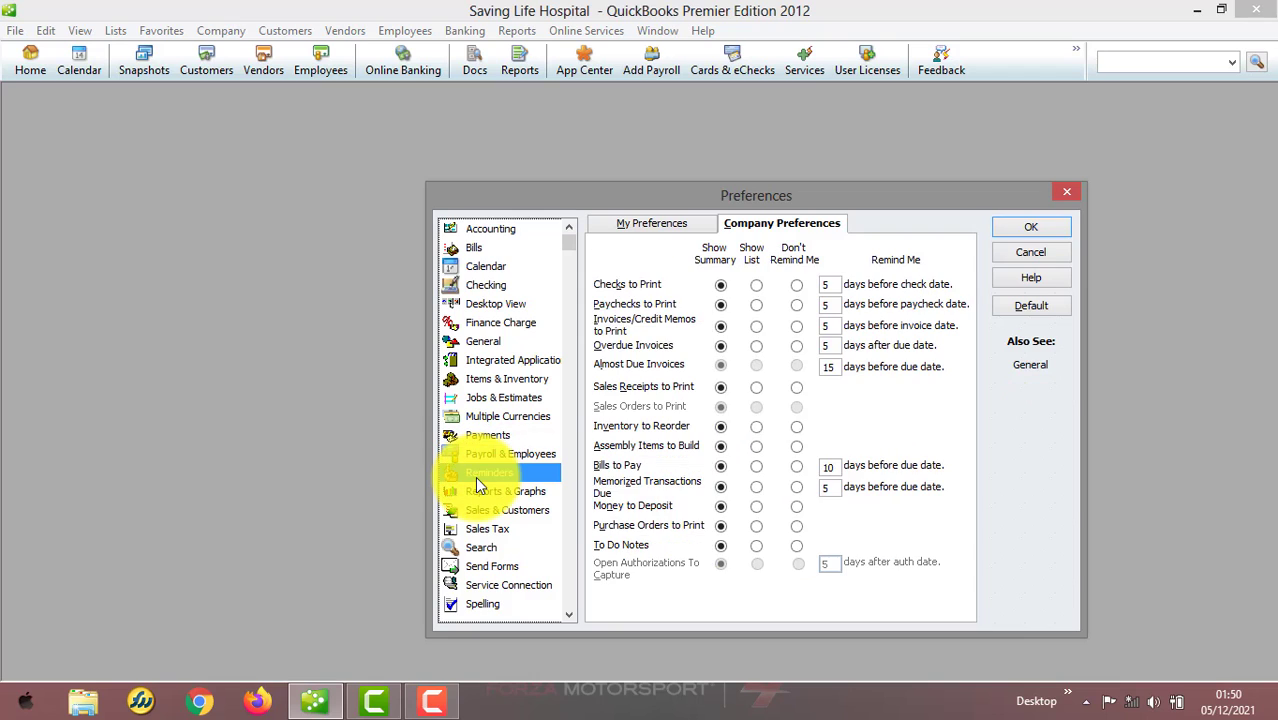
pyautogui.click(666, 218)
pyautogui.click(750, 220)
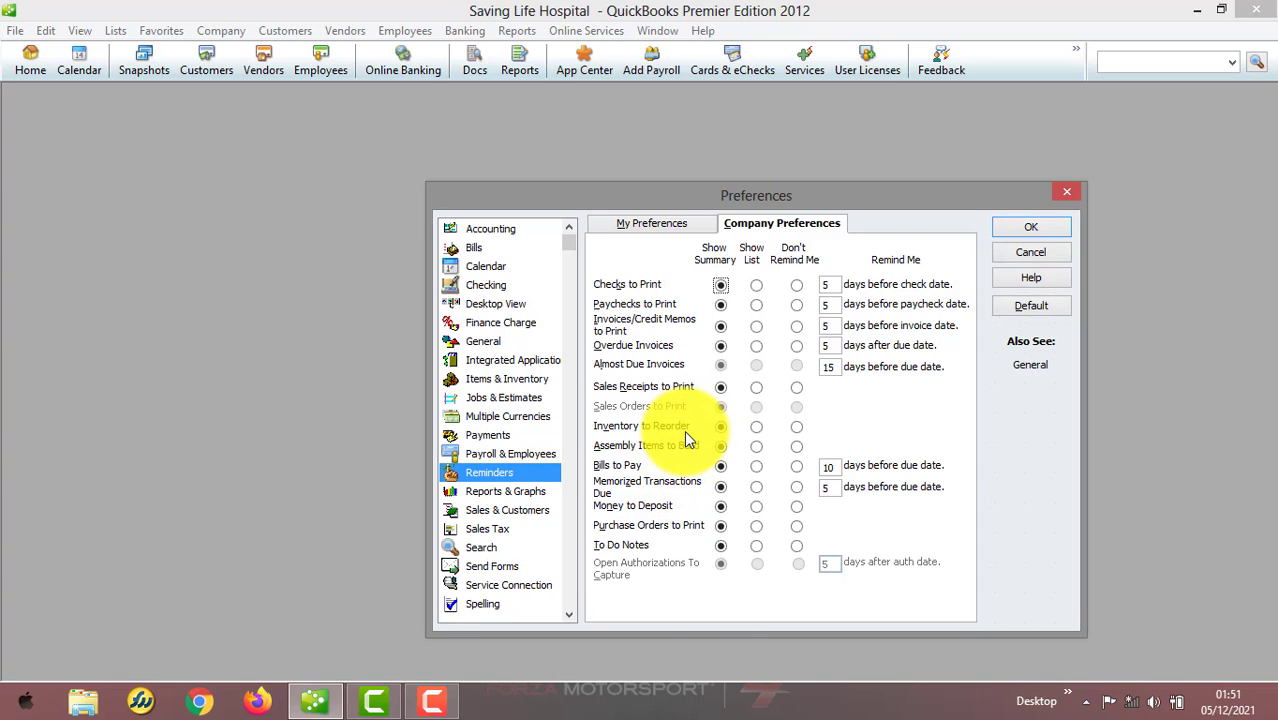
pyautogui.click(729, 287)
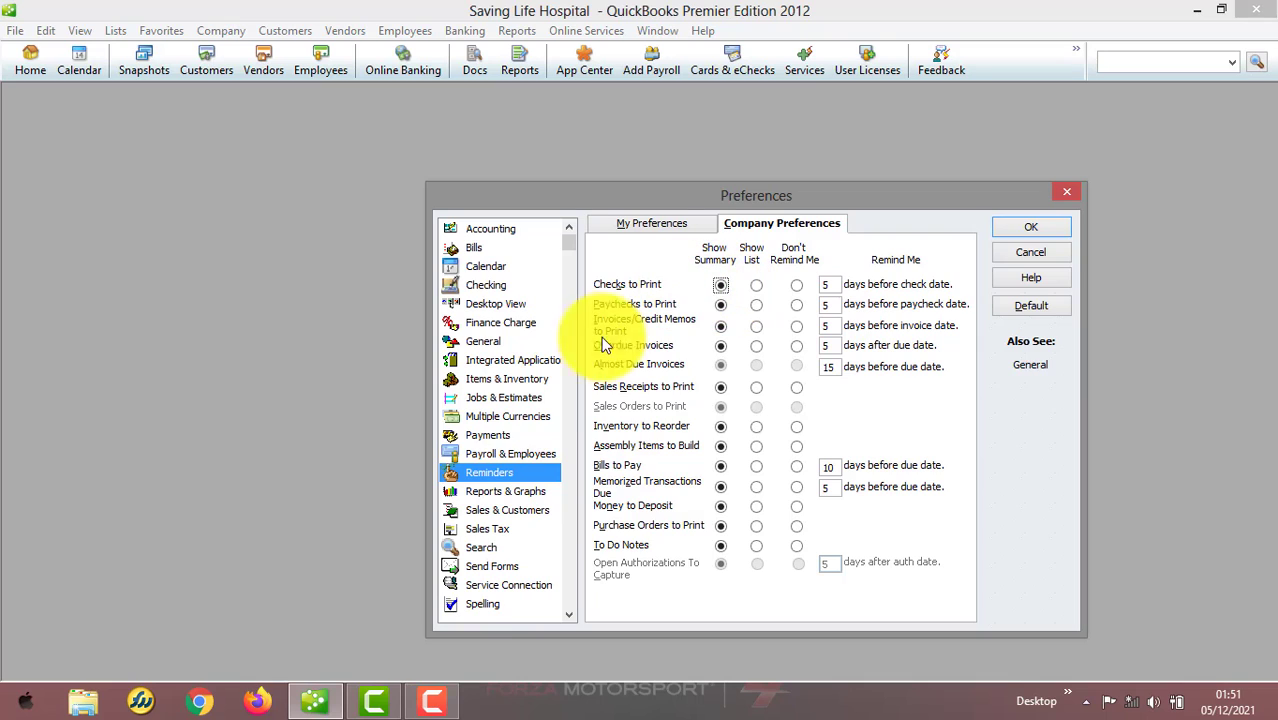
# Review the Reports & Graphs and Sales & Customers personal and company preferences
pyautogui.click(509, 491)
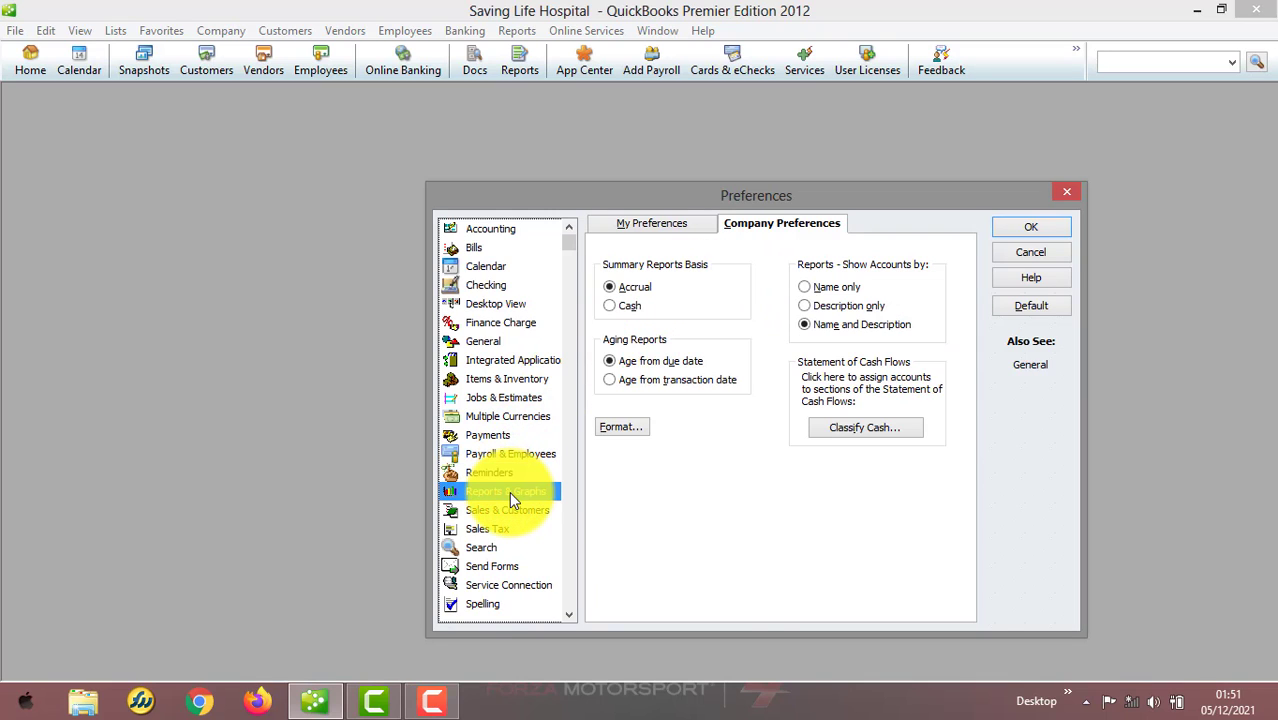
pyautogui.click(646, 224)
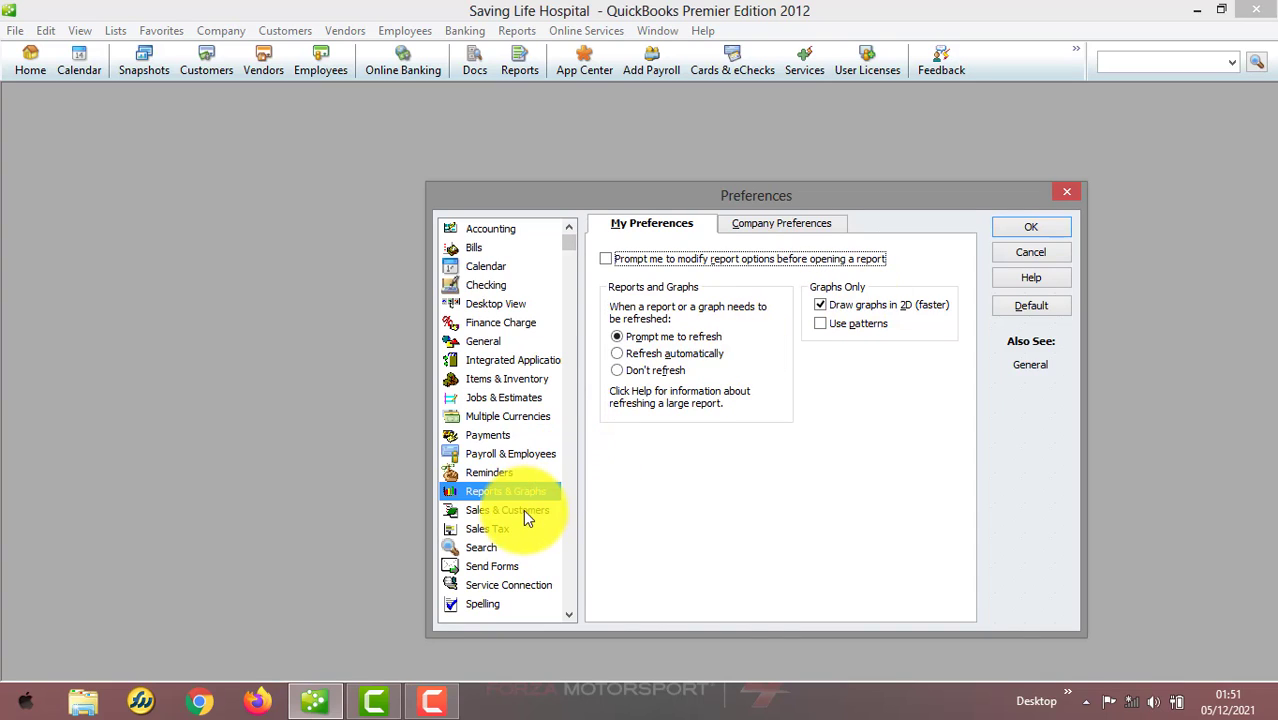
pyautogui.click(760, 220)
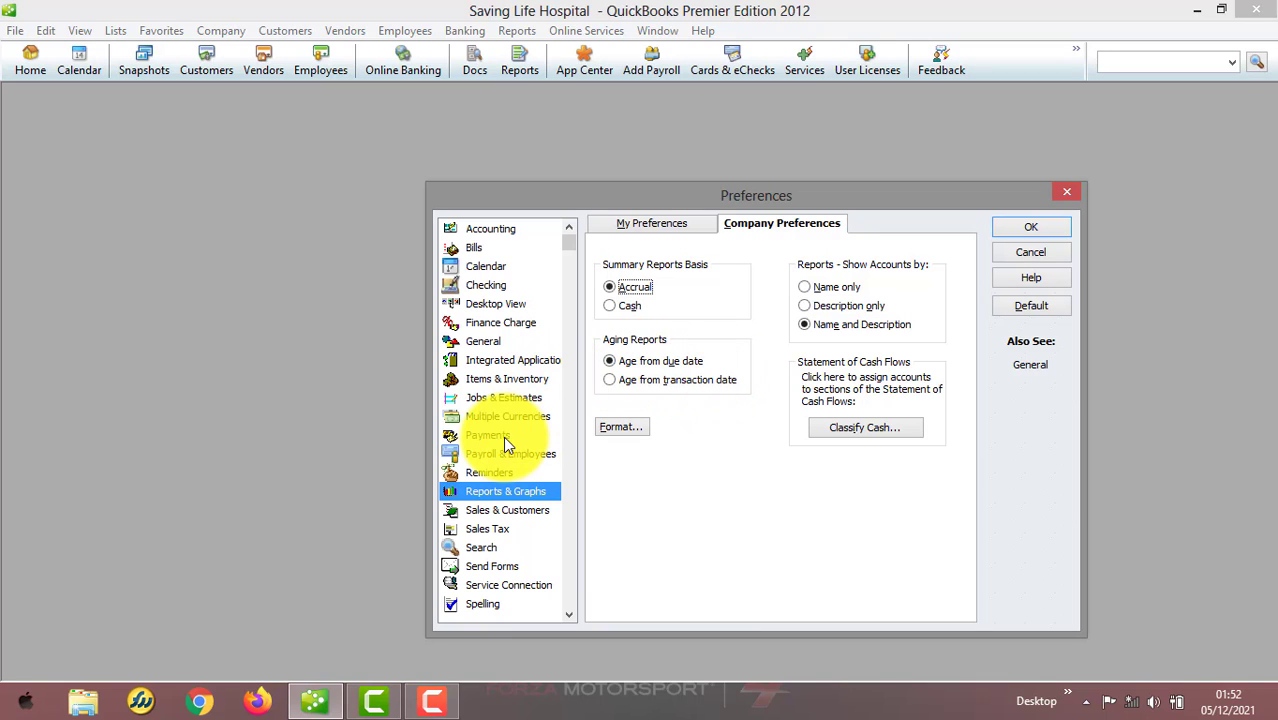
pyautogui.click(506, 509)
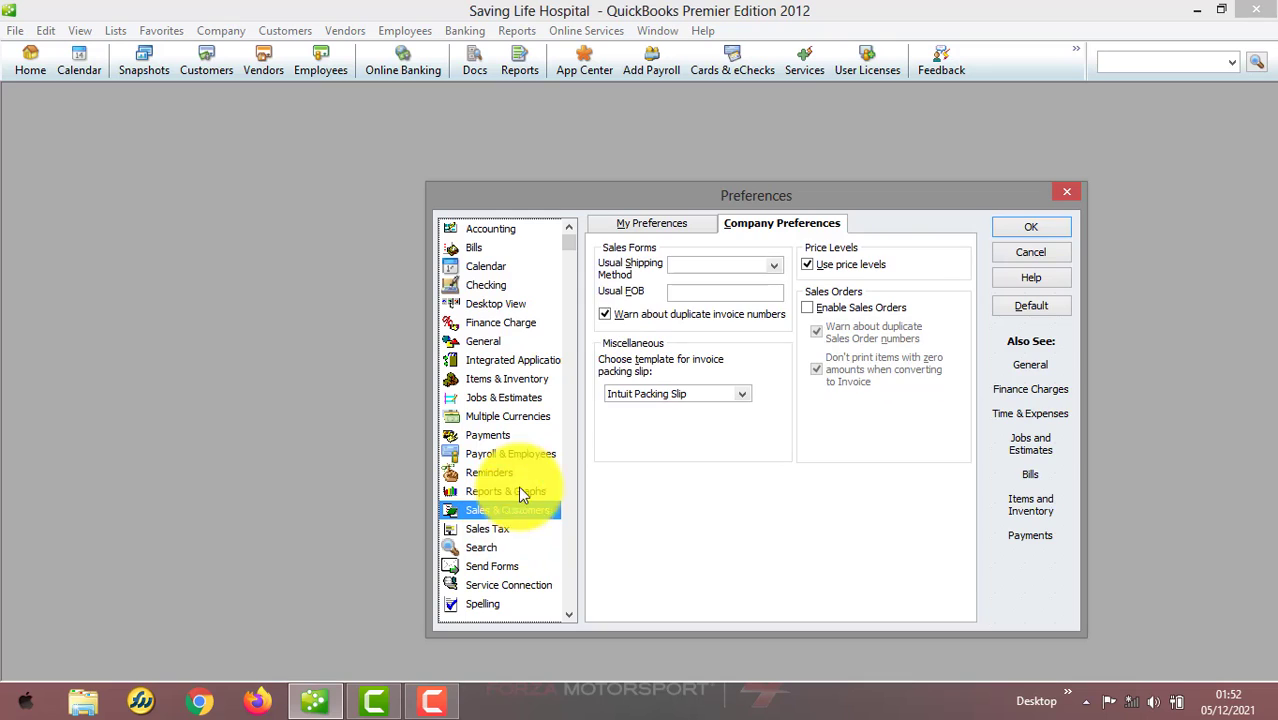
pyautogui.click(698, 220)
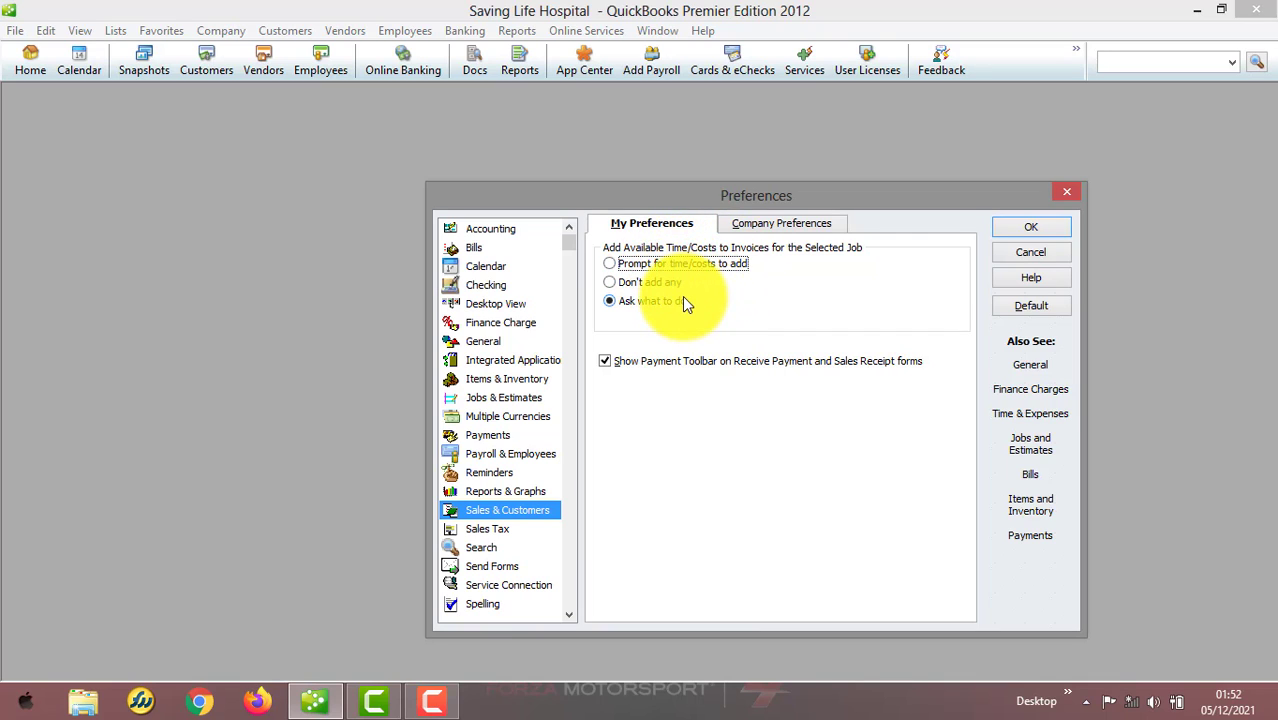
pyautogui.click(763, 226)
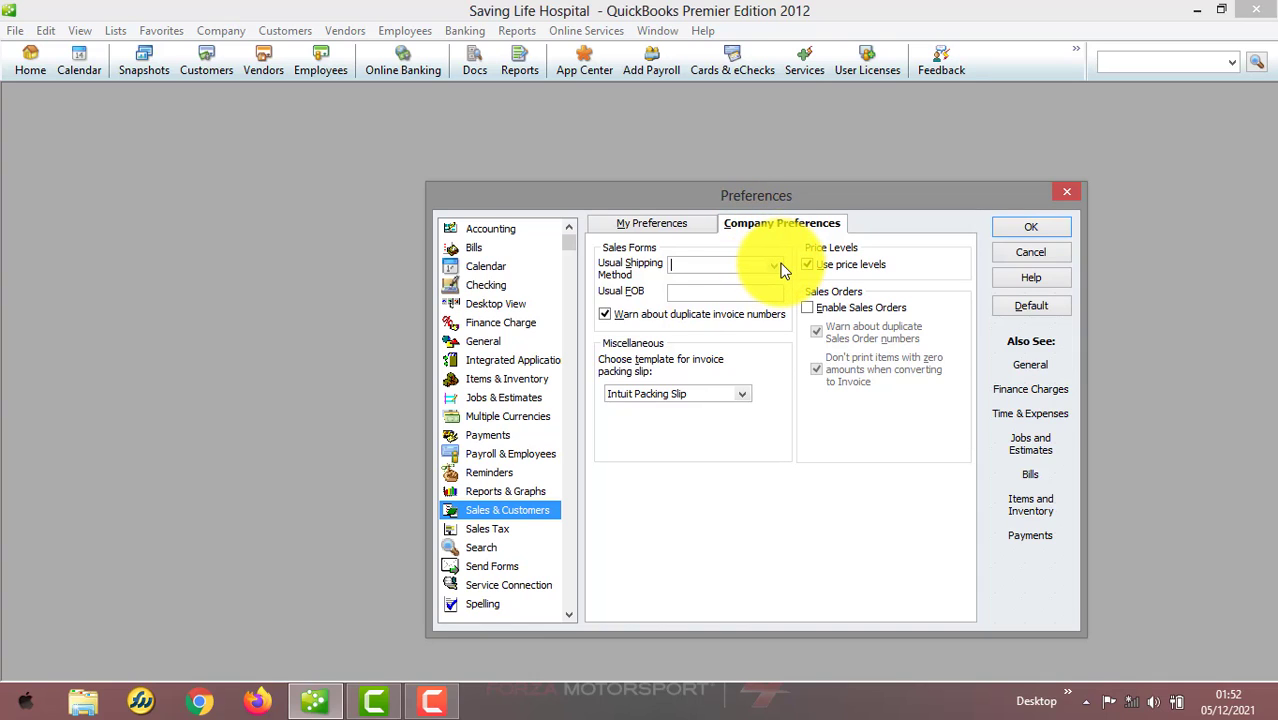
pyautogui.click(774, 265)
pyautogui.click(740, 493)
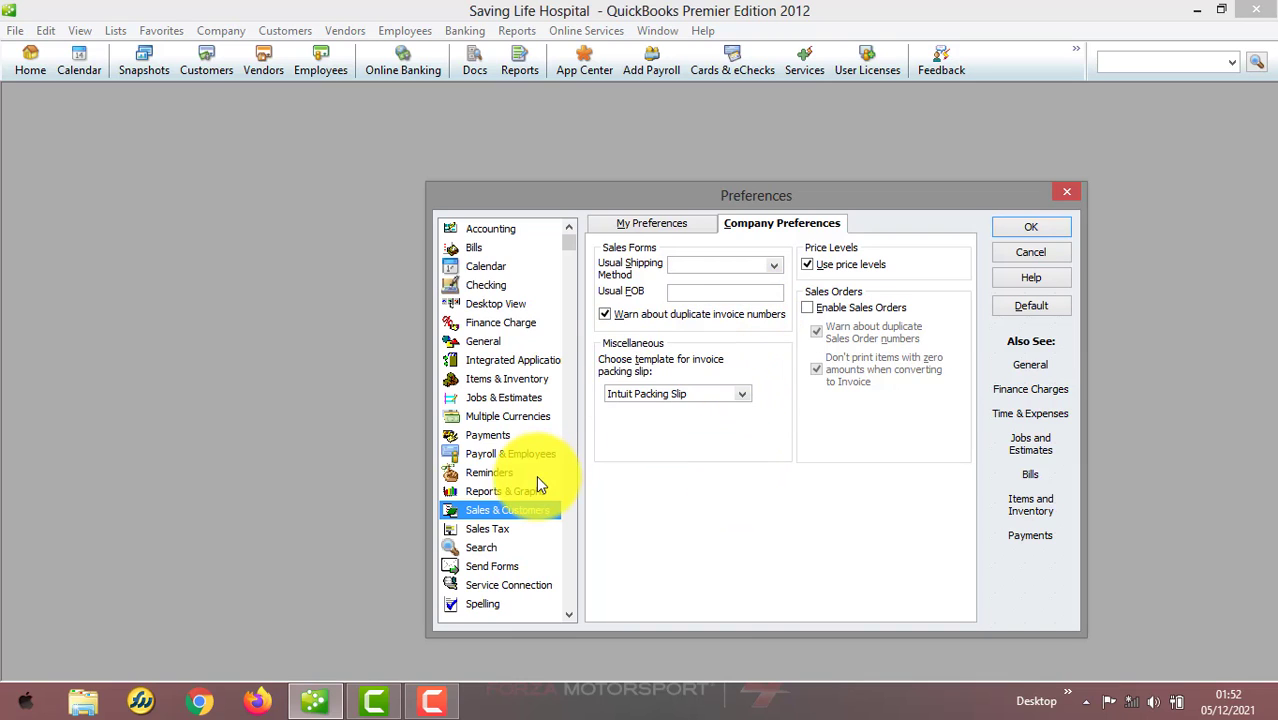
# Review the Sales Tax and Search personal and company preferences
pyautogui.click(504, 529)
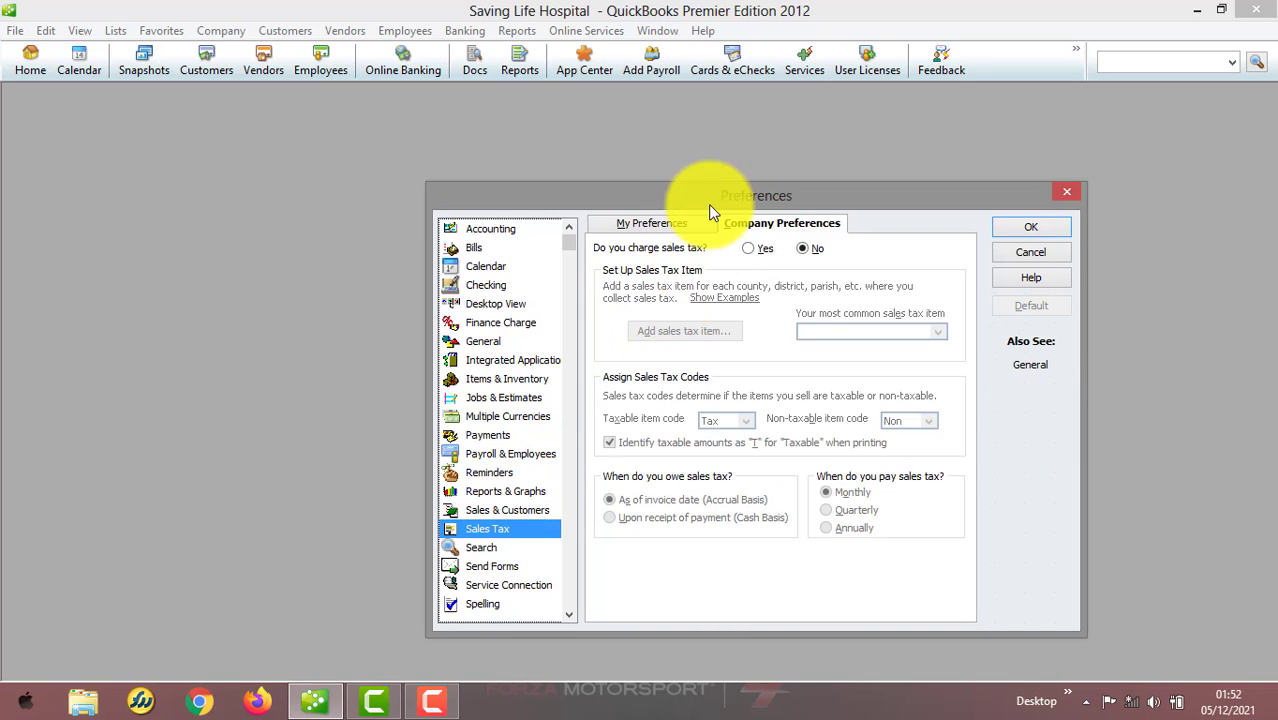
pyautogui.click(682, 223)
pyautogui.click(770, 222)
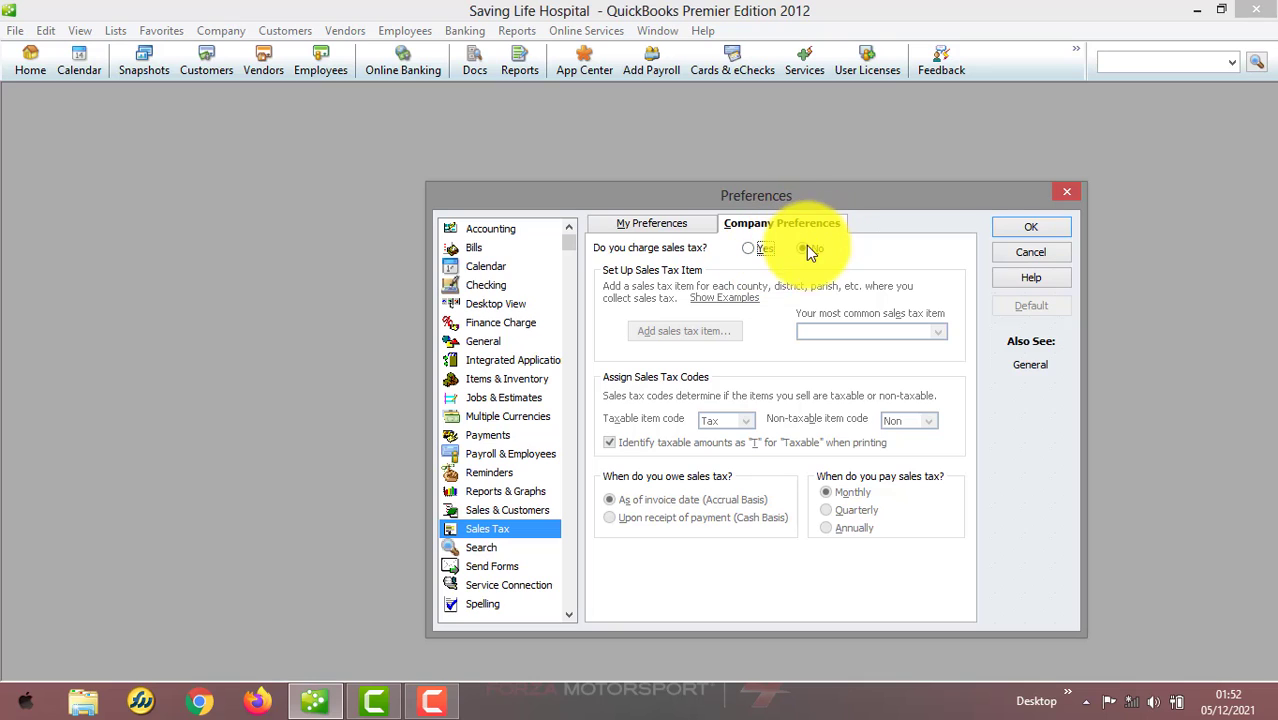
pyautogui.click(495, 547)
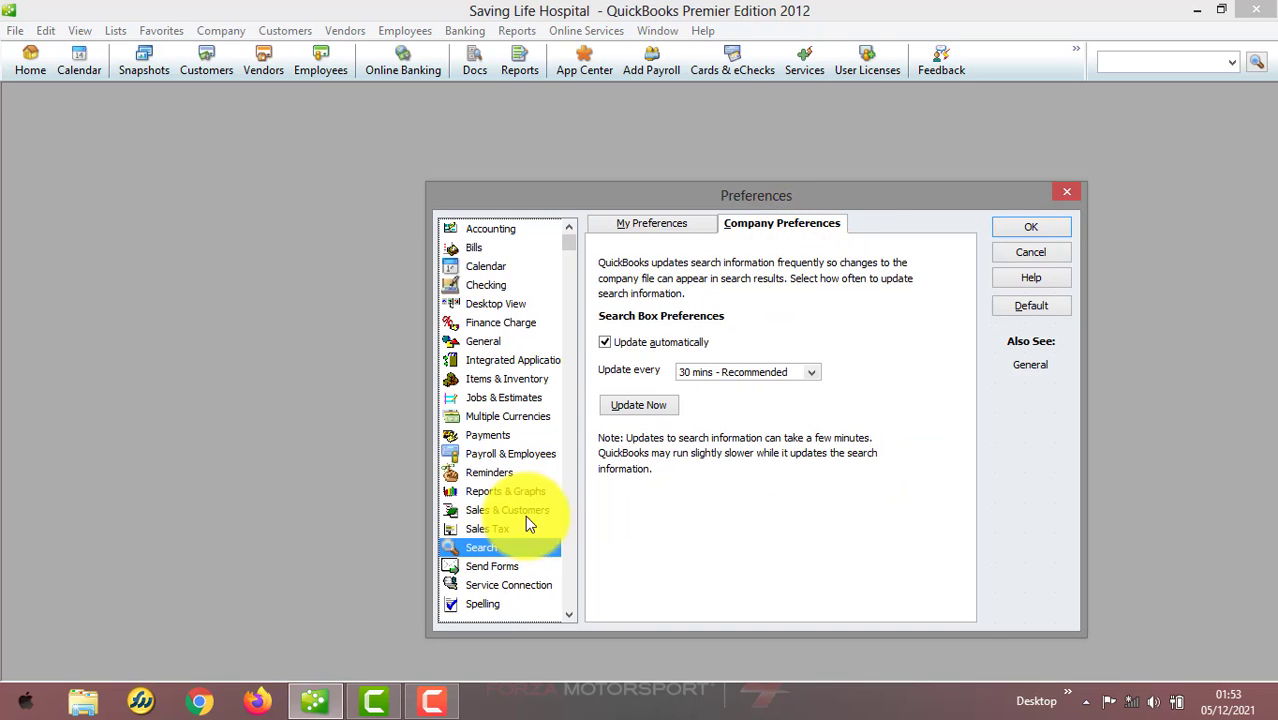
pyautogui.click(668, 222)
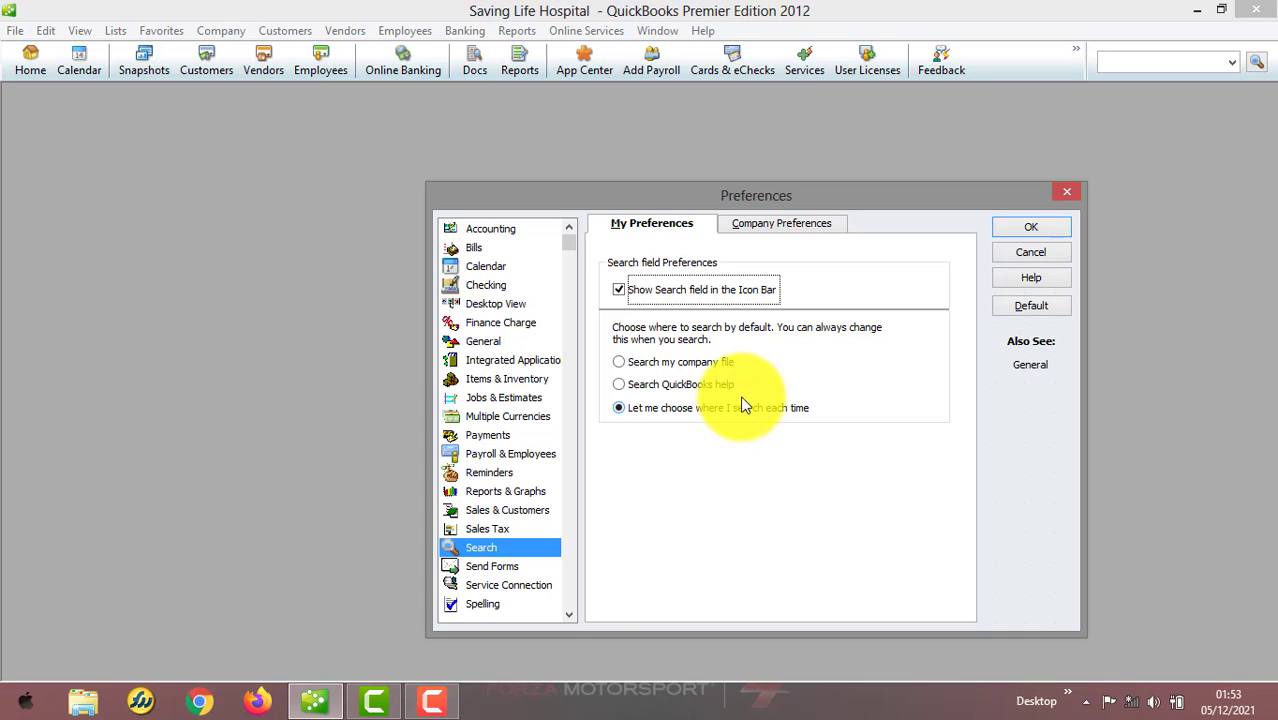
pyautogui.click(774, 220)
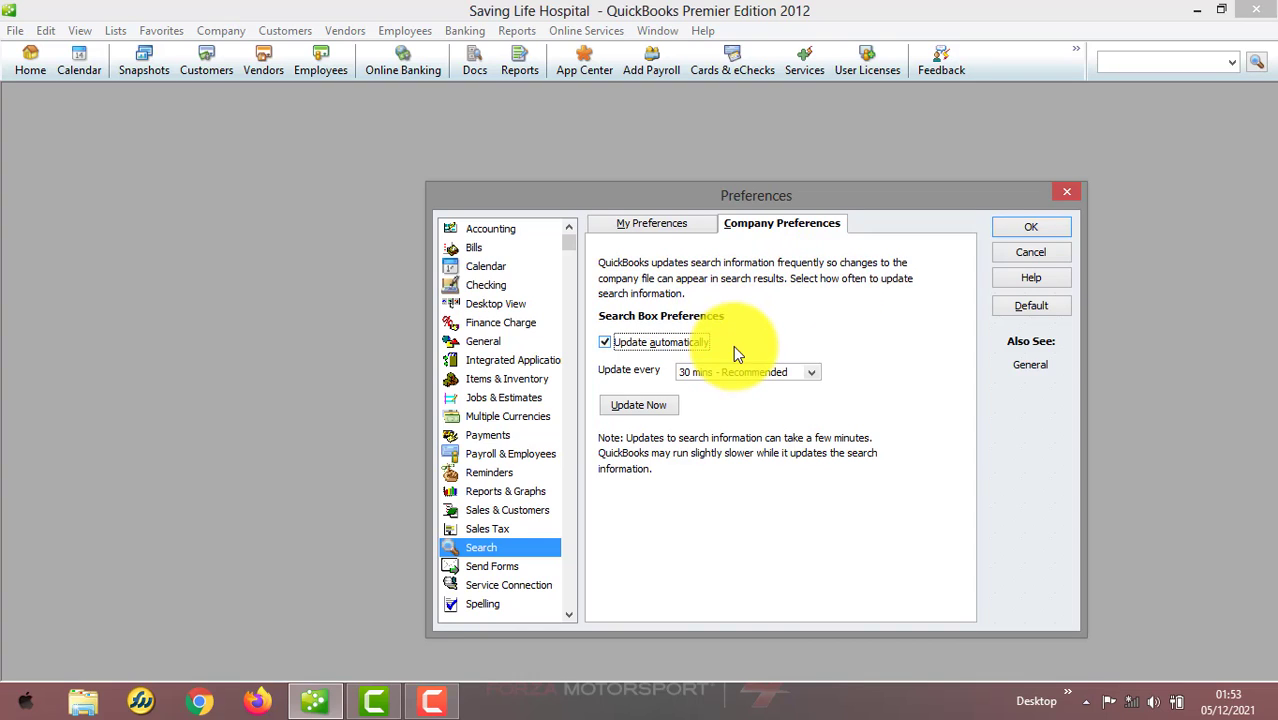
# Set the search information to update every 60 mins and save the Search preference changes
pyautogui.click(812, 372)
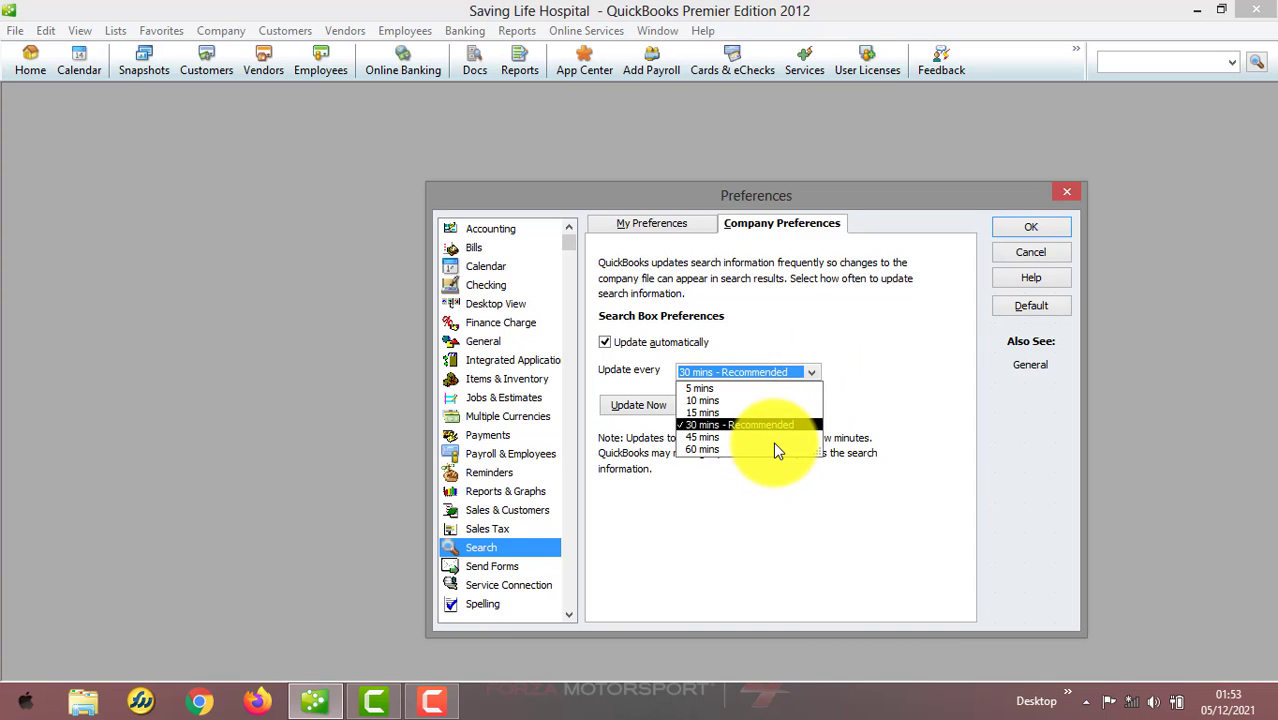
pyautogui.click(772, 447)
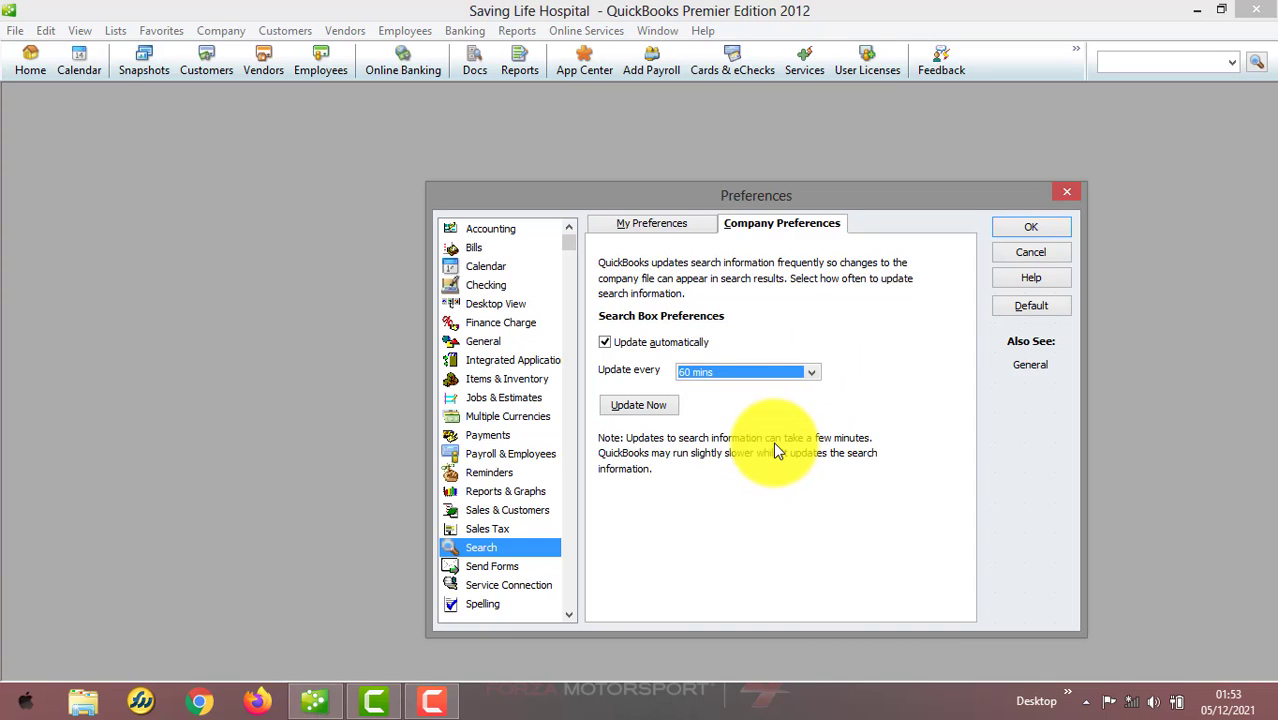
pyautogui.click(805, 373)
pyautogui.click(802, 289)
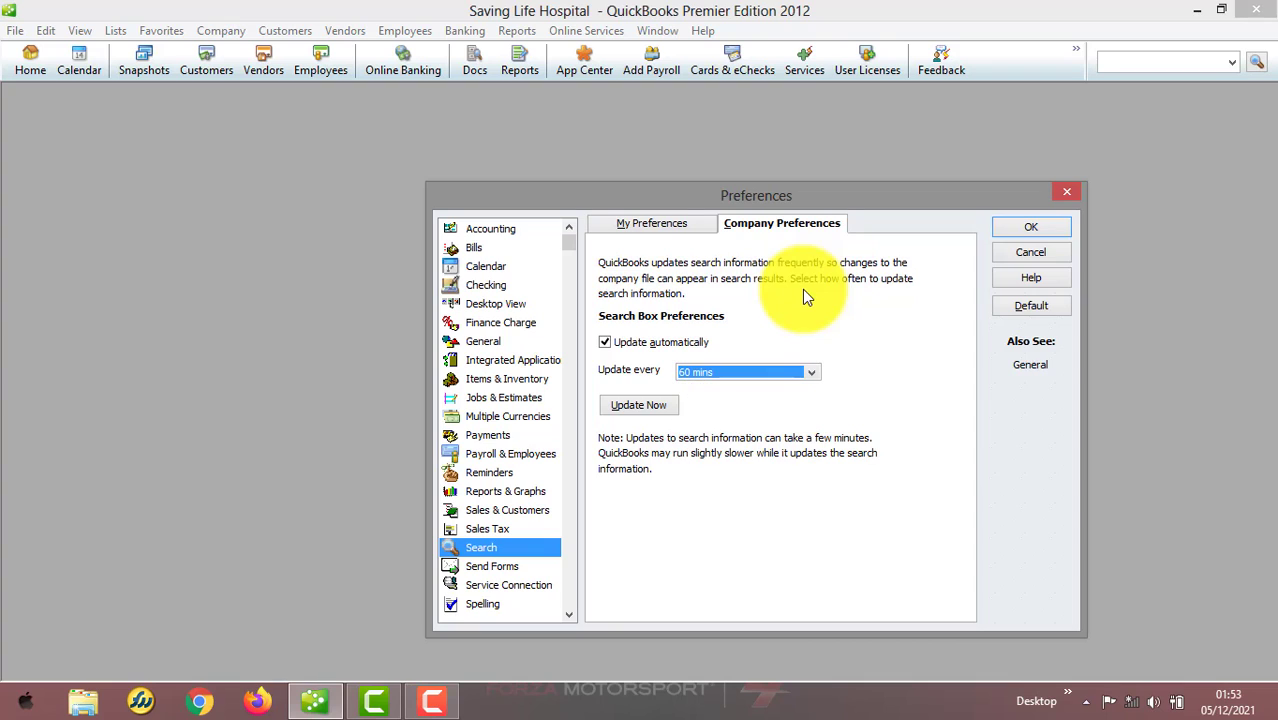
pyautogui.click(503, 567)
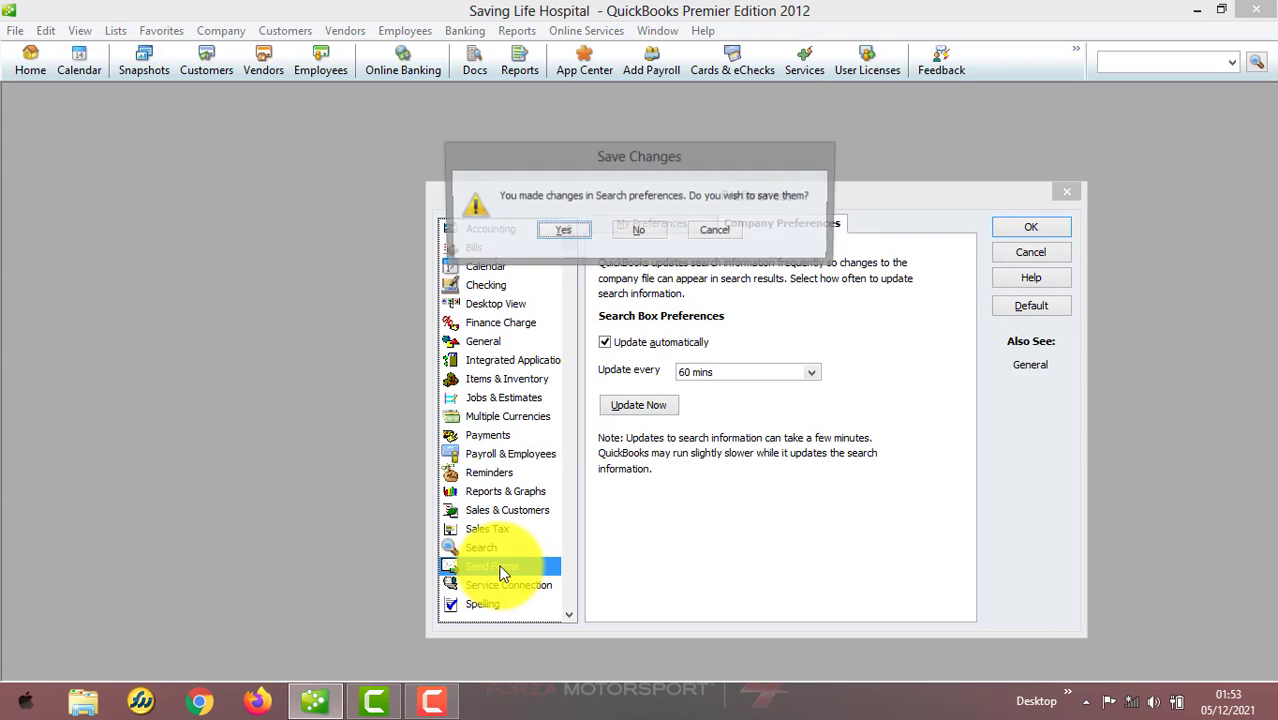
pyautogui.click(566, 230)
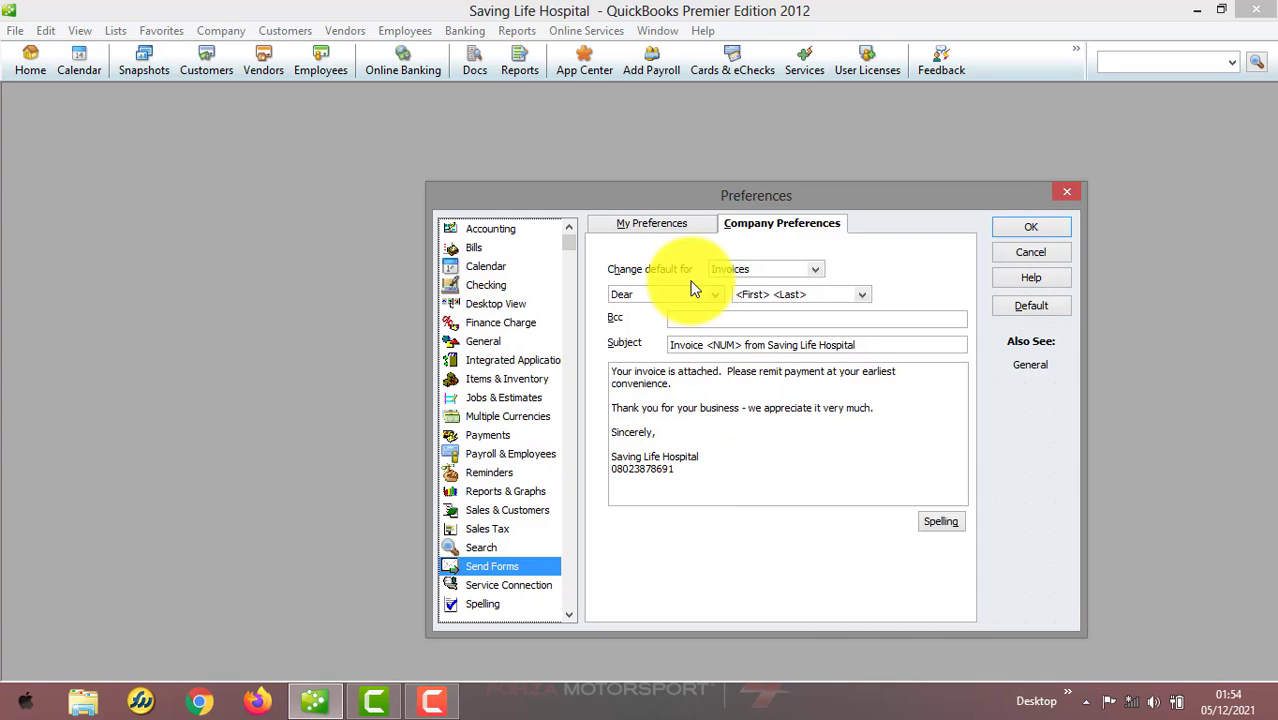
# Review the Send Forms, Service Connection, Spelling and Tax: 1099 preferences
pyautogui.click(678, 225)
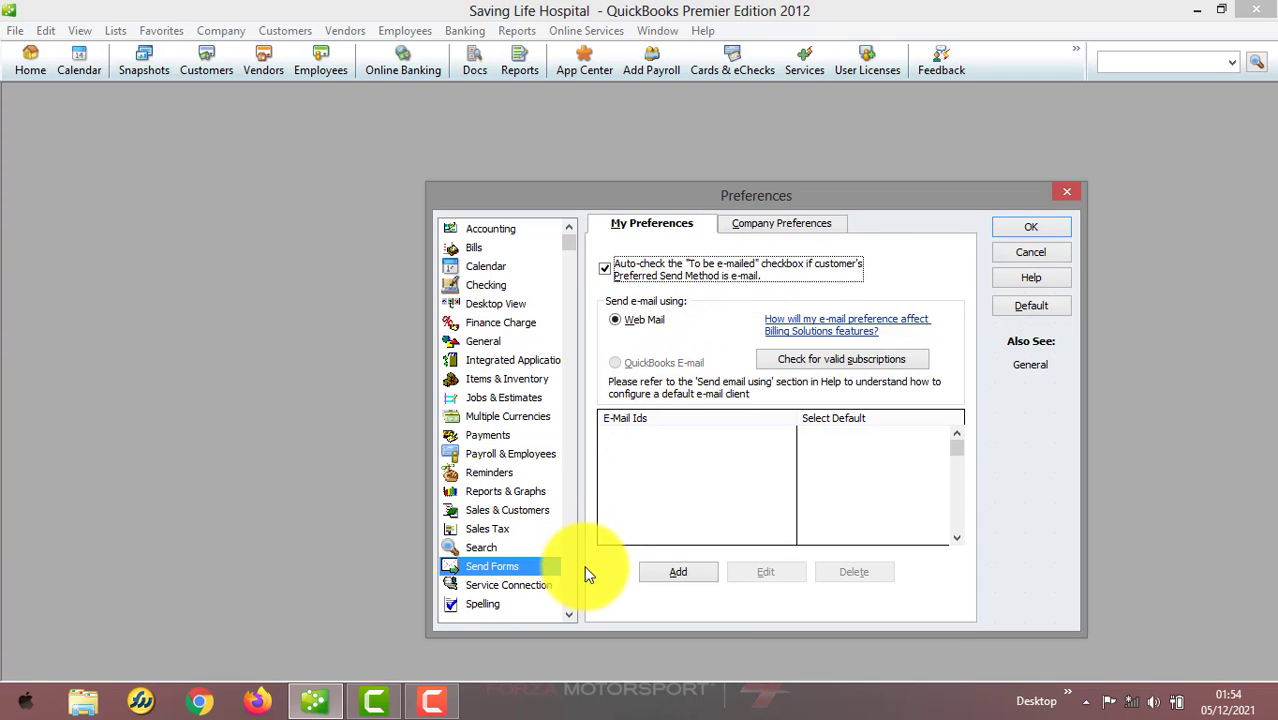
pyautogui.scroll(-2, 570, 613)
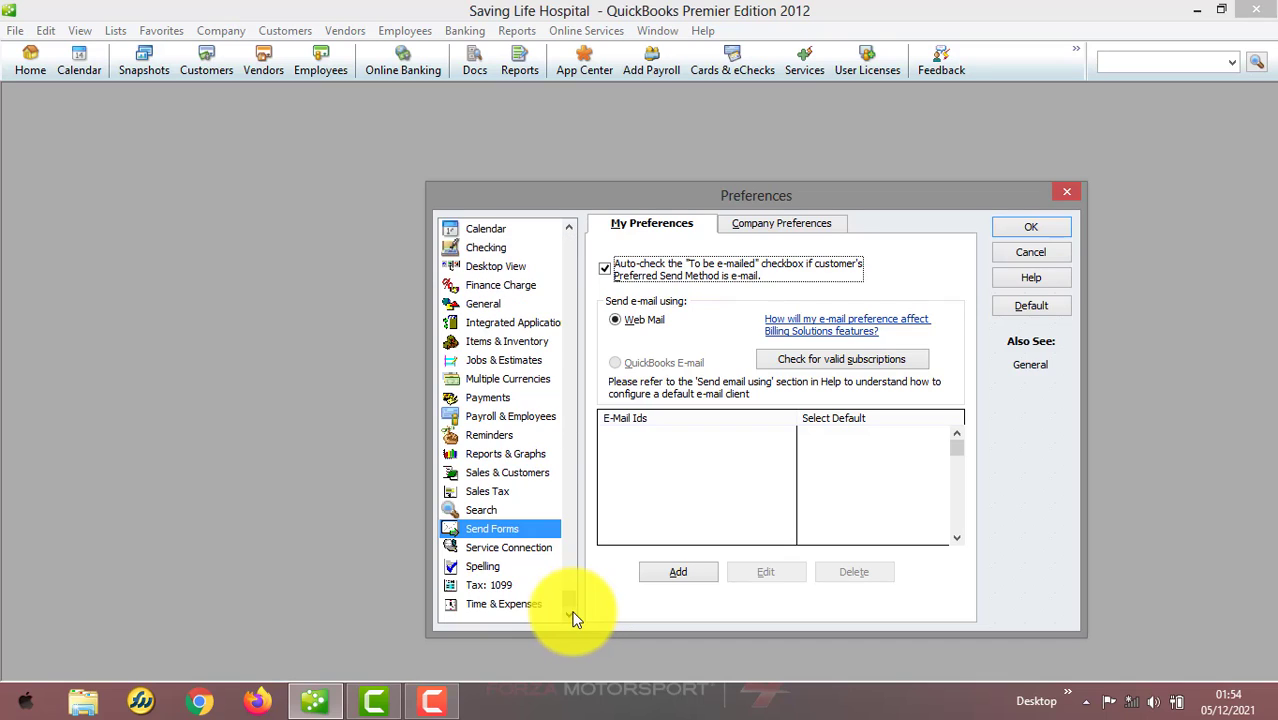
pyautogui.click(530, 548)
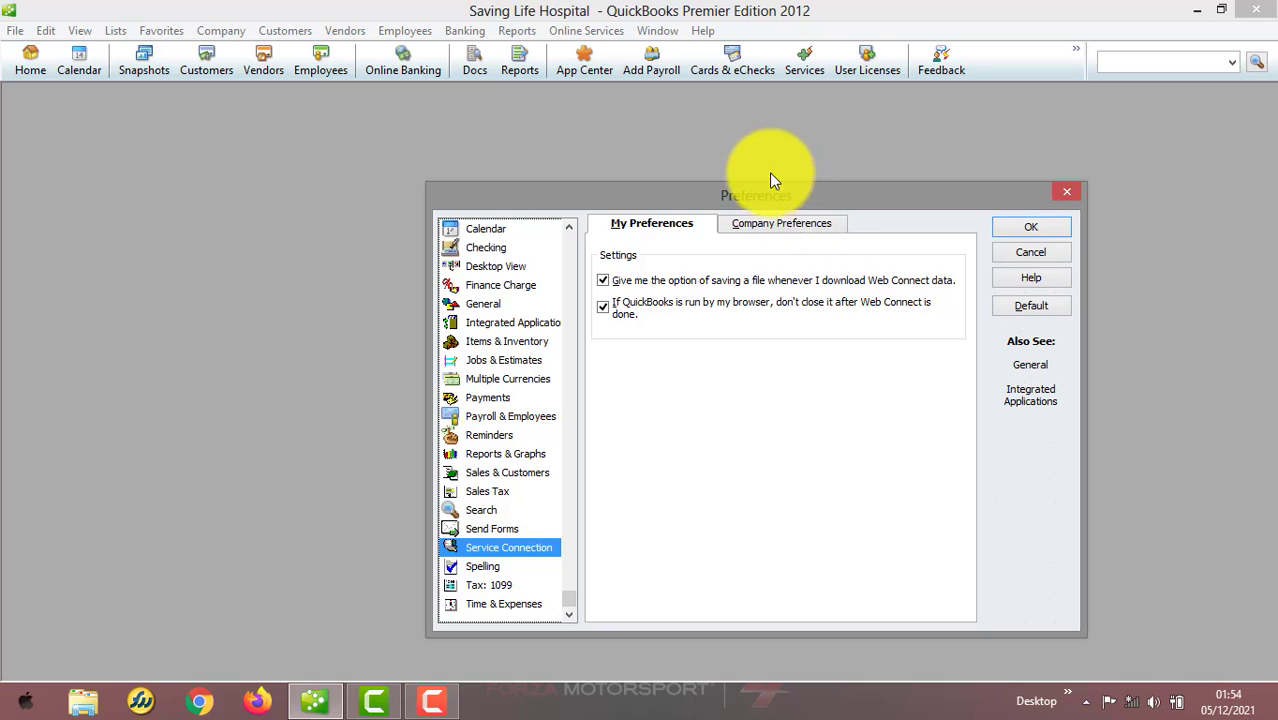
pyautogui.click(781, 222)
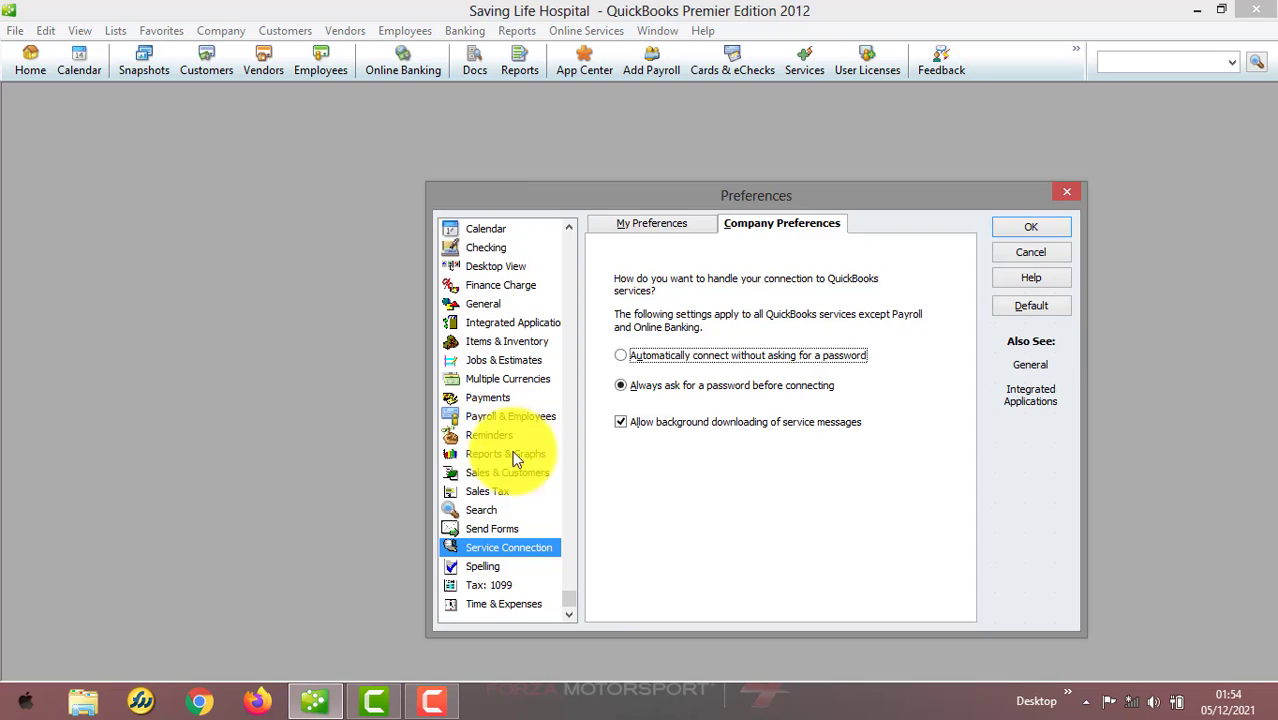
pyautogui.click(487, 568)
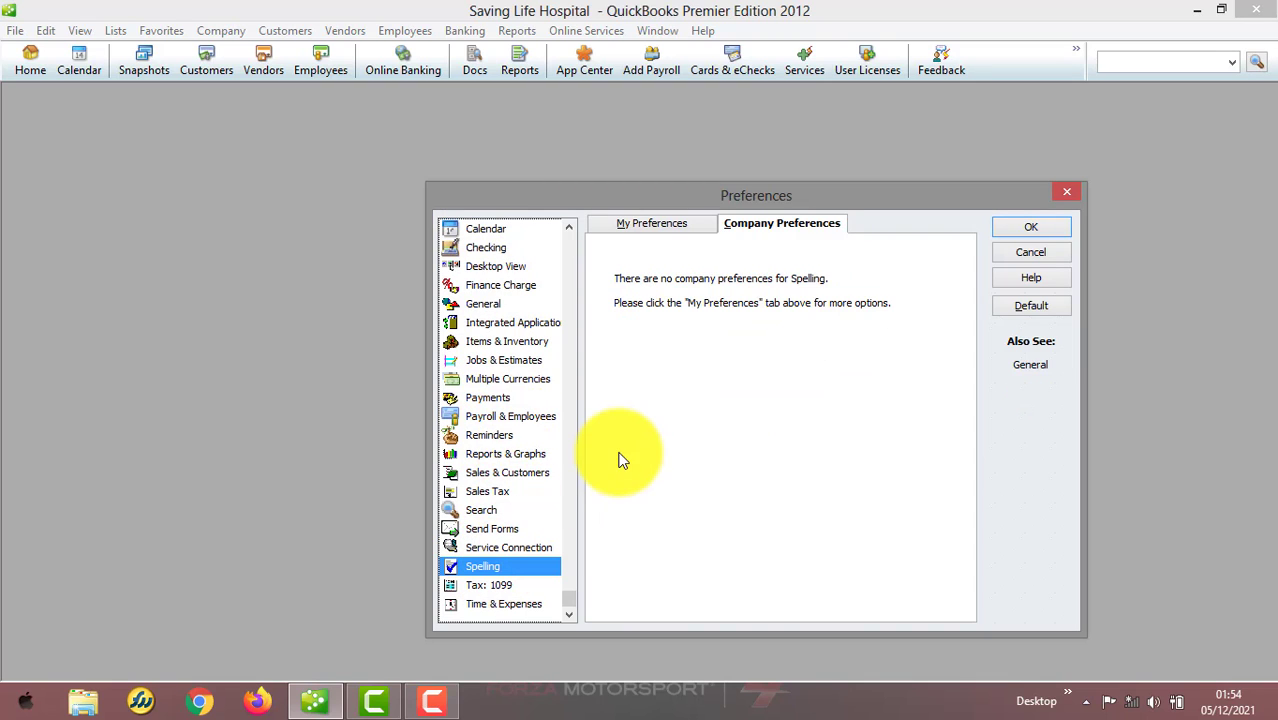
pyautogui.click(671, 222)
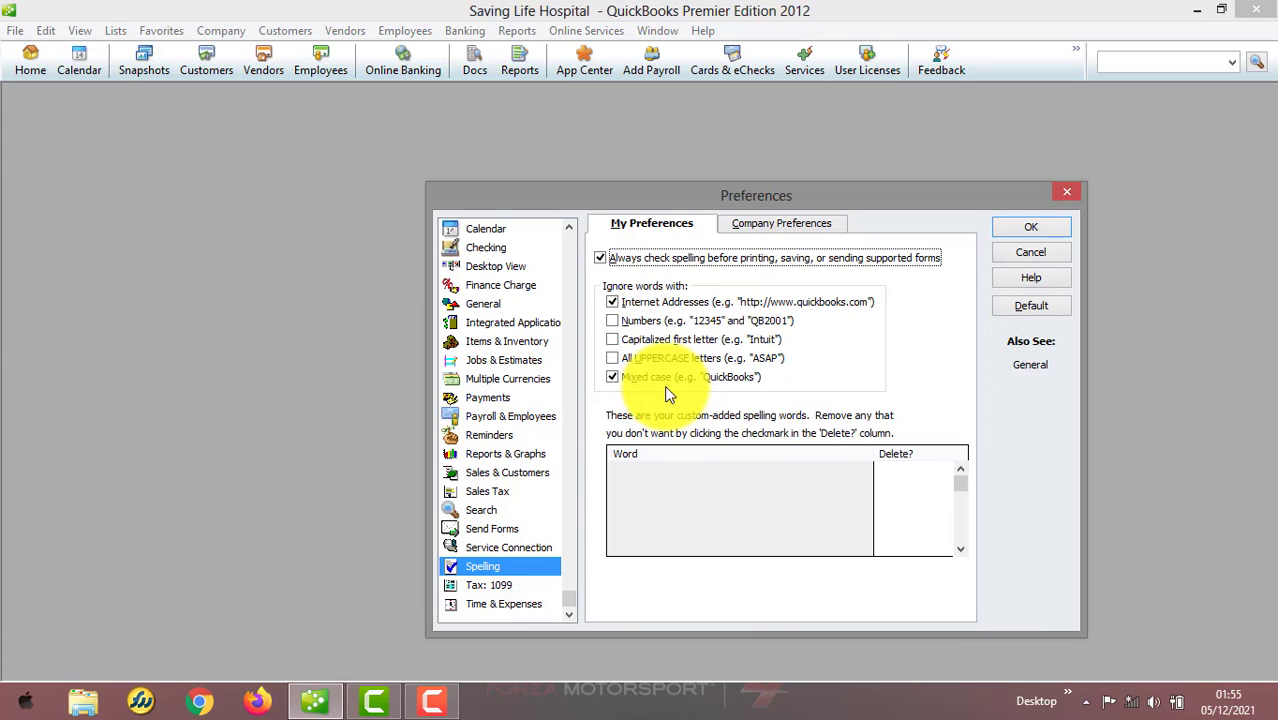
pyautogui.click(537, 585)
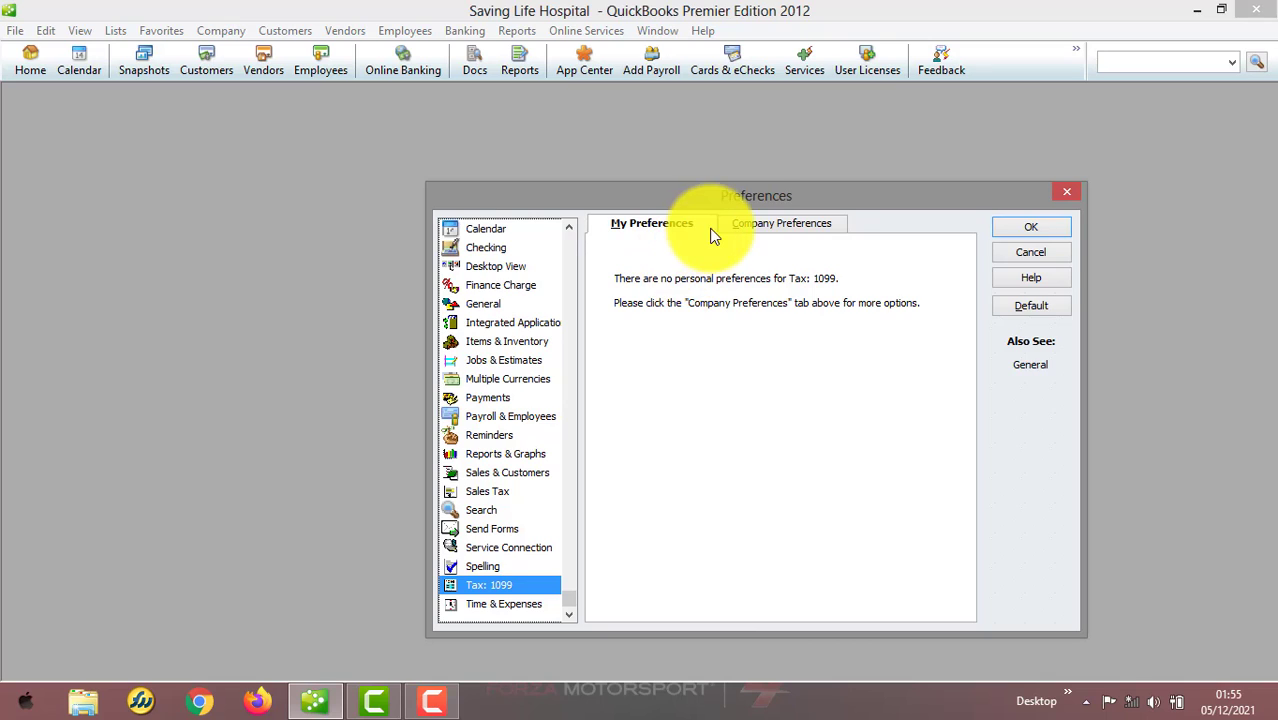
pyautogui.click(757, 223)
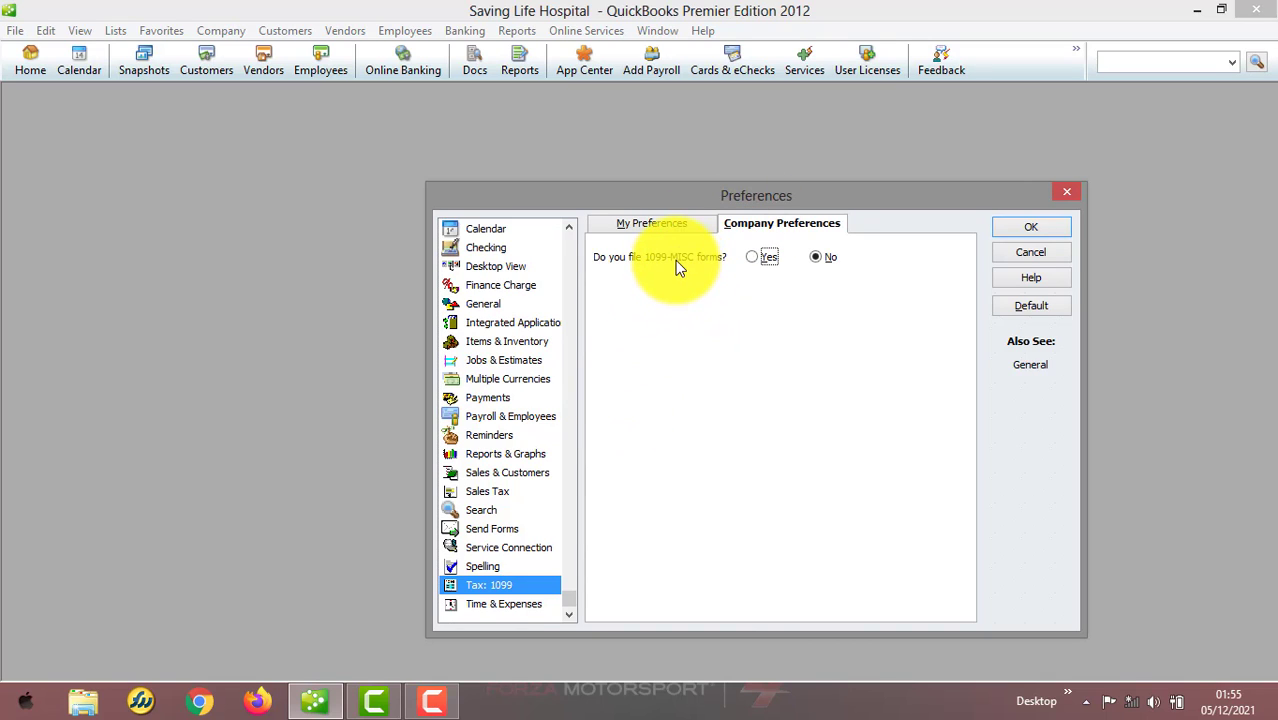
# Review the Time & Expenses and Accounting company preferences and close the Preferences window
pyautogui.click(516, 603)
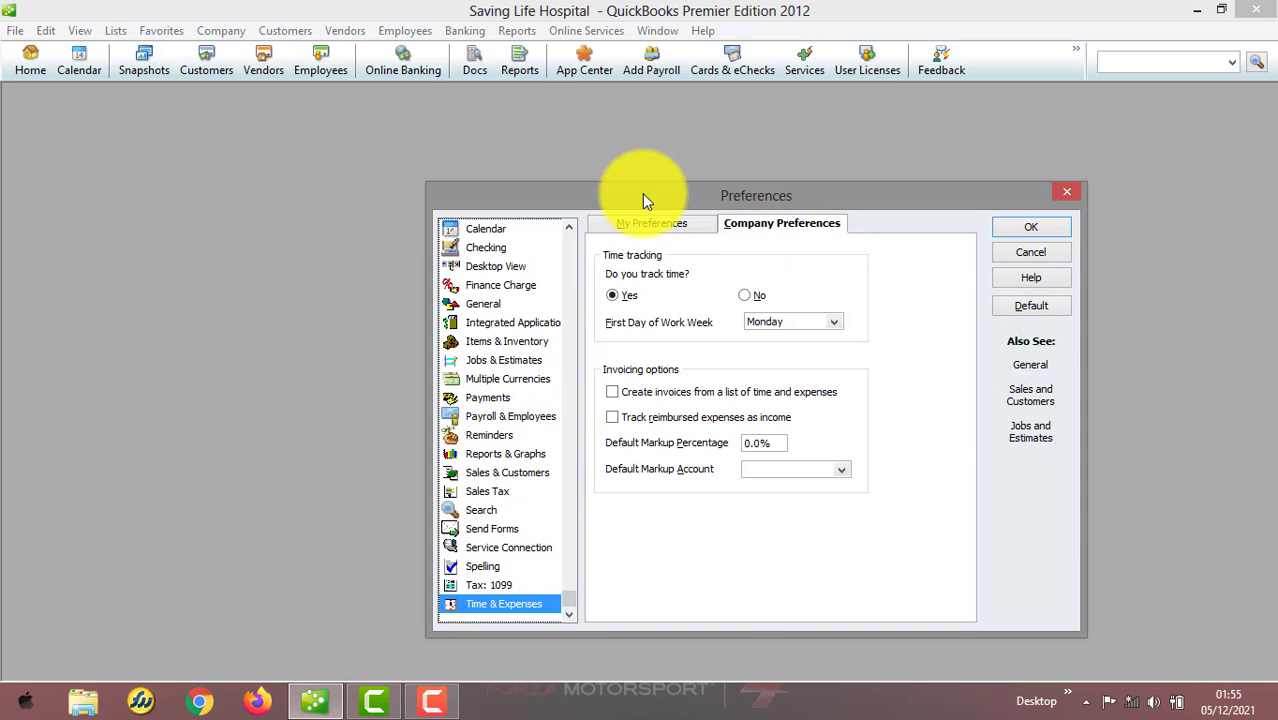
pyautogui.click(643, 223)
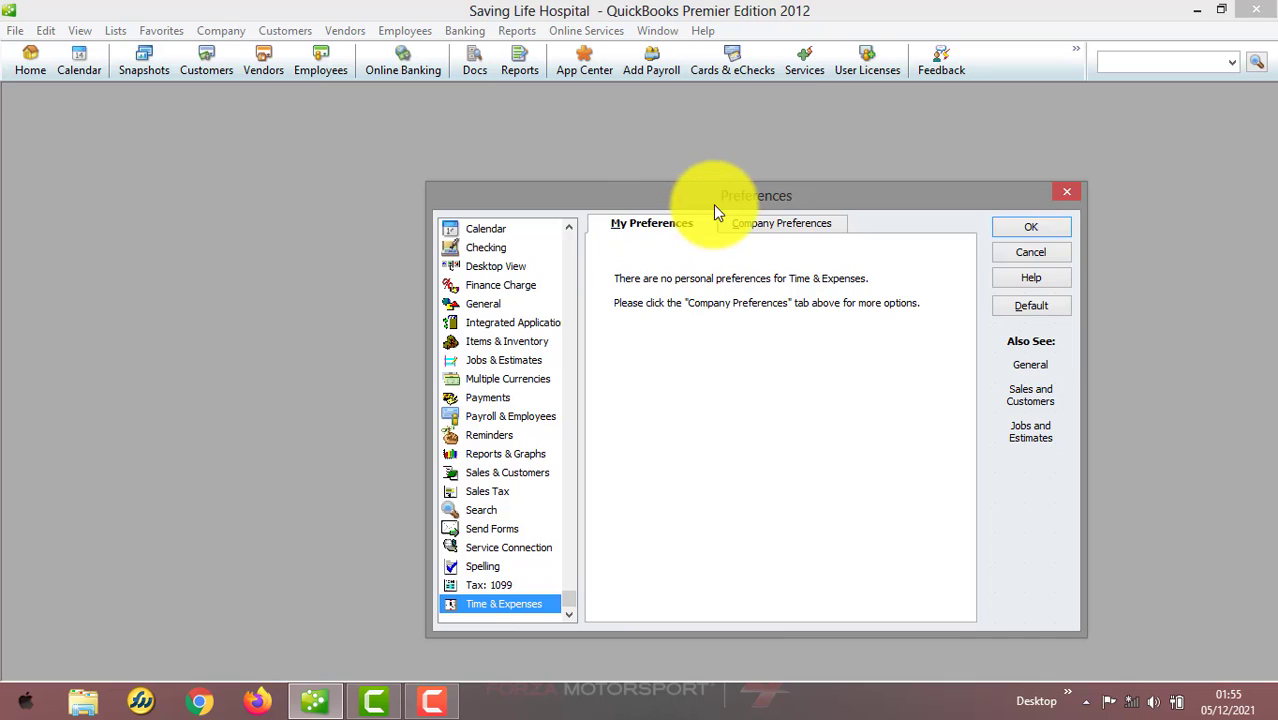
pyautogui.click(746, 221)
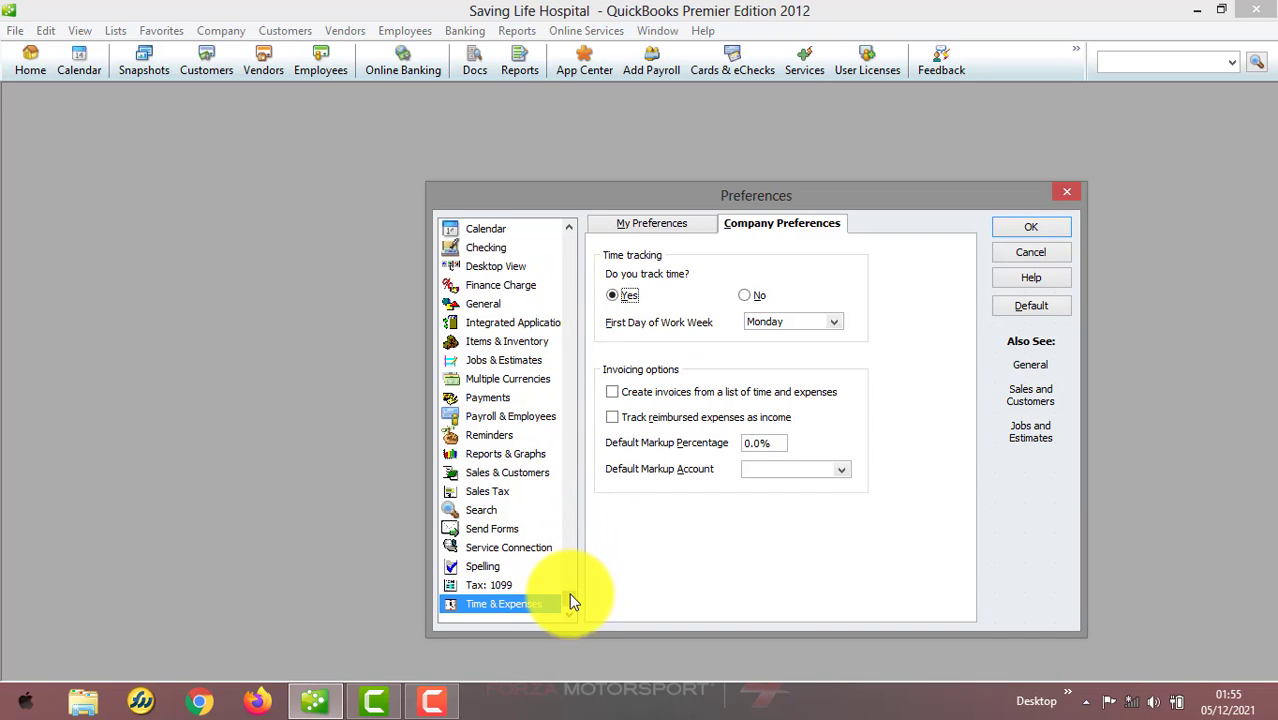
pyautogui.moveTo(569, 593); pyautogui.dragTo(570, 268)
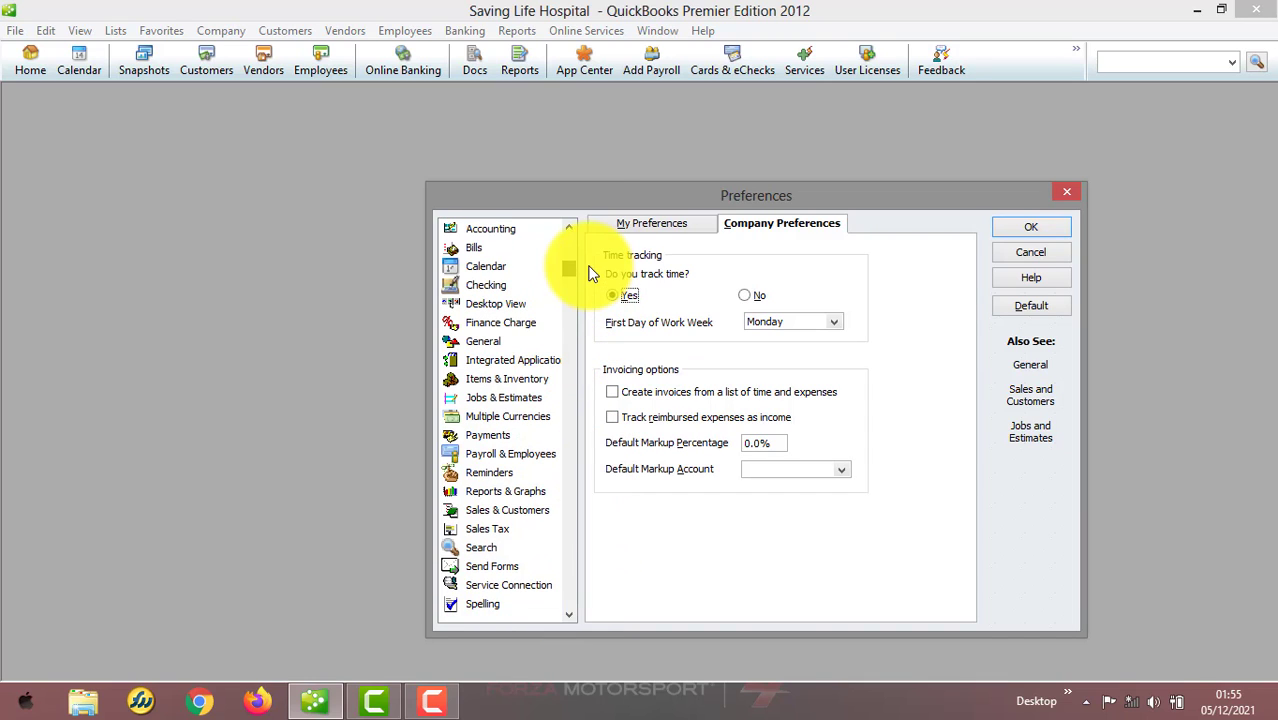
pyautogui.click(495, 228)
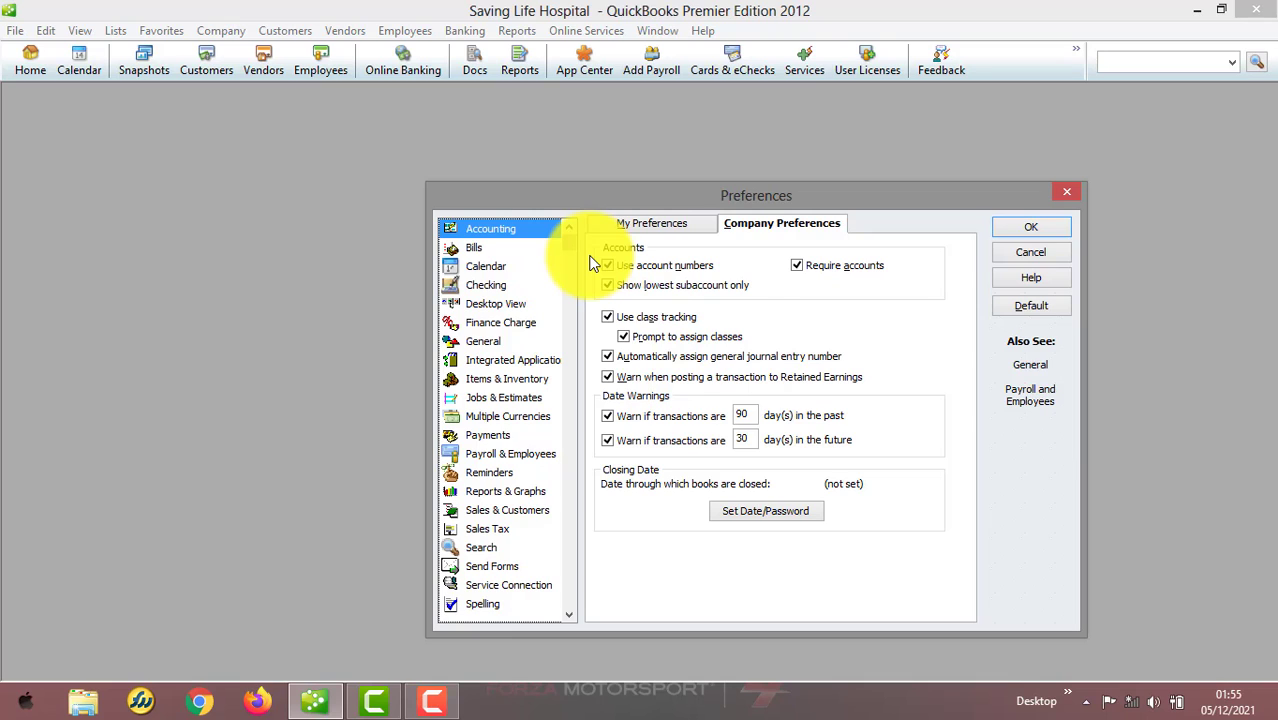
pyautogui.click(1060, 189)
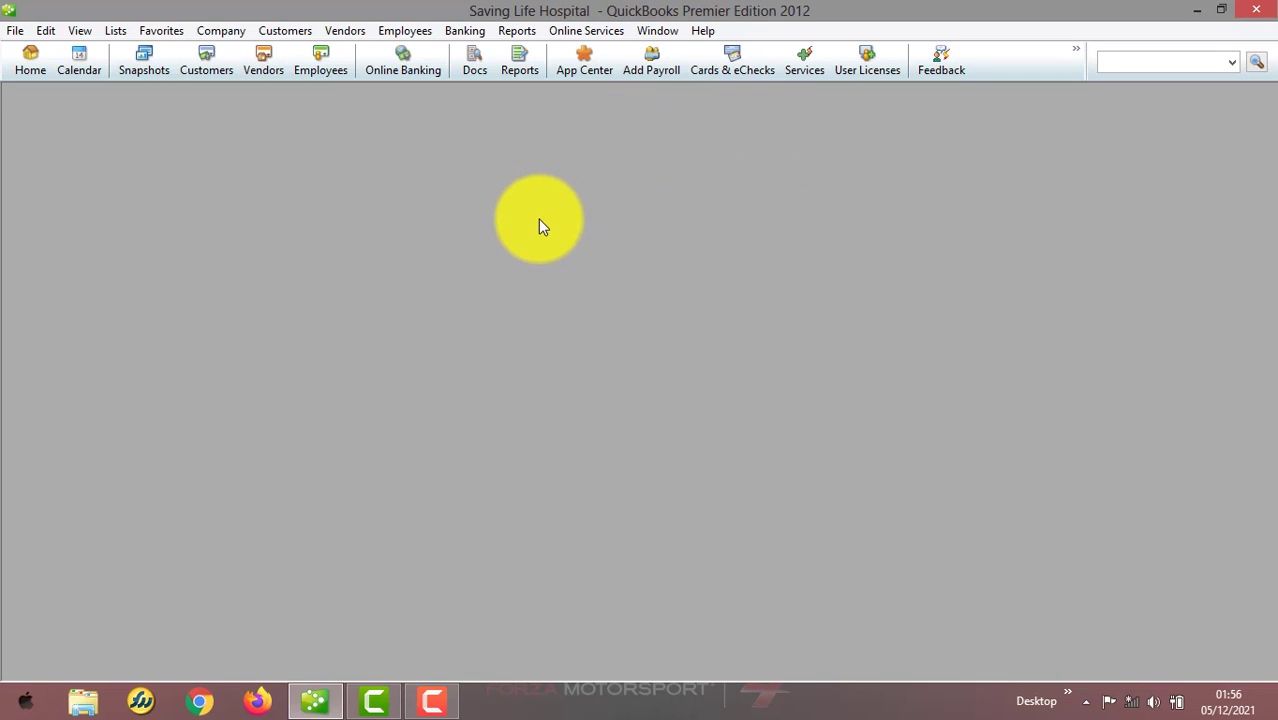
pyautogui.click(432, 702)
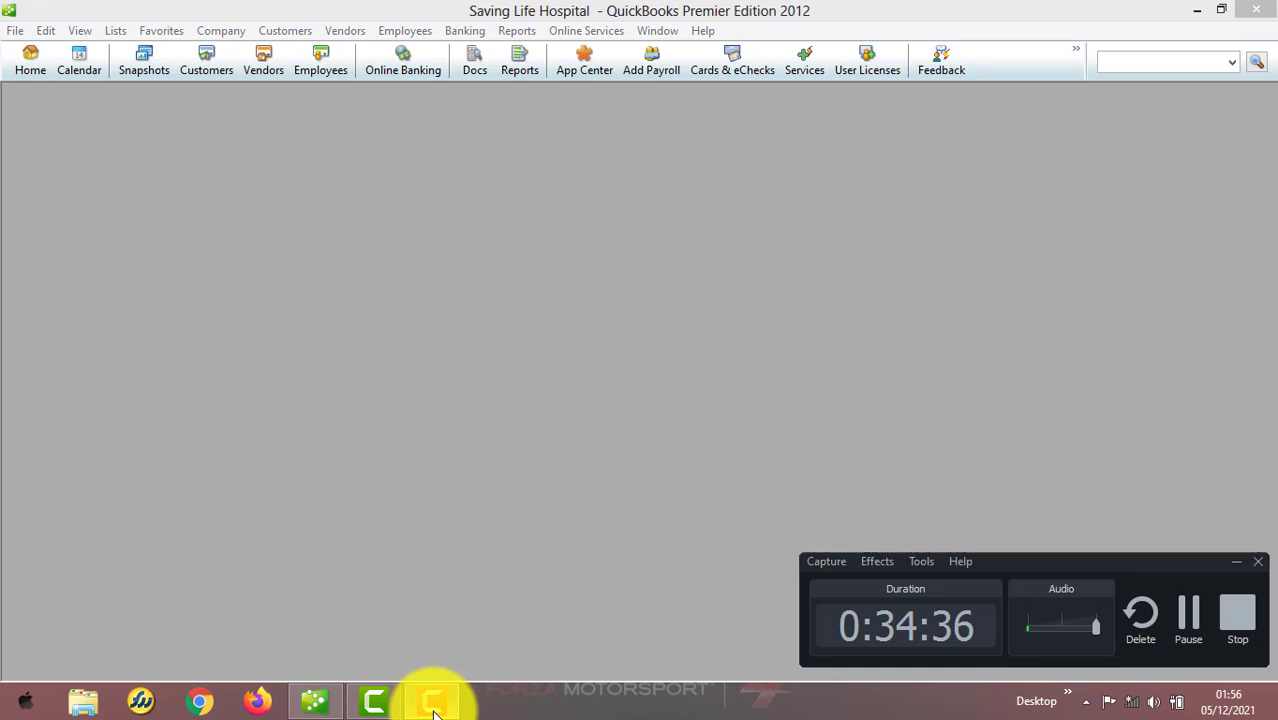